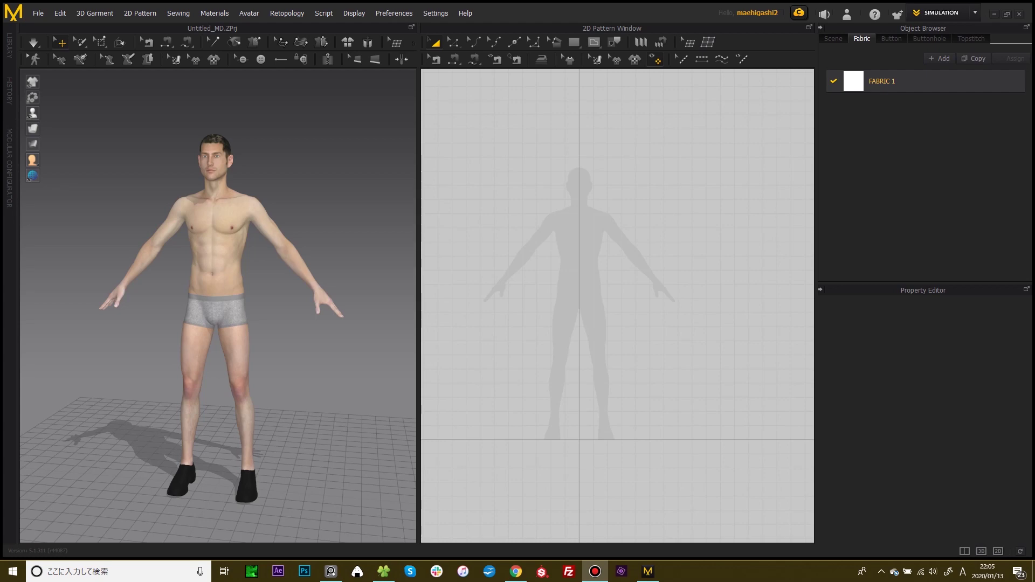
- Check the padded jacket reference photo and draw a large square pattern about 575 cm around over the avatar's upper body
{"action": "right_click_drag", "start_coordinate": [1034, 254], "coordinate": [672, 201]}
{"action": "scroll", "coordinate": [672, 201], "scroll_direction": "down", "scroll_amount": 1}
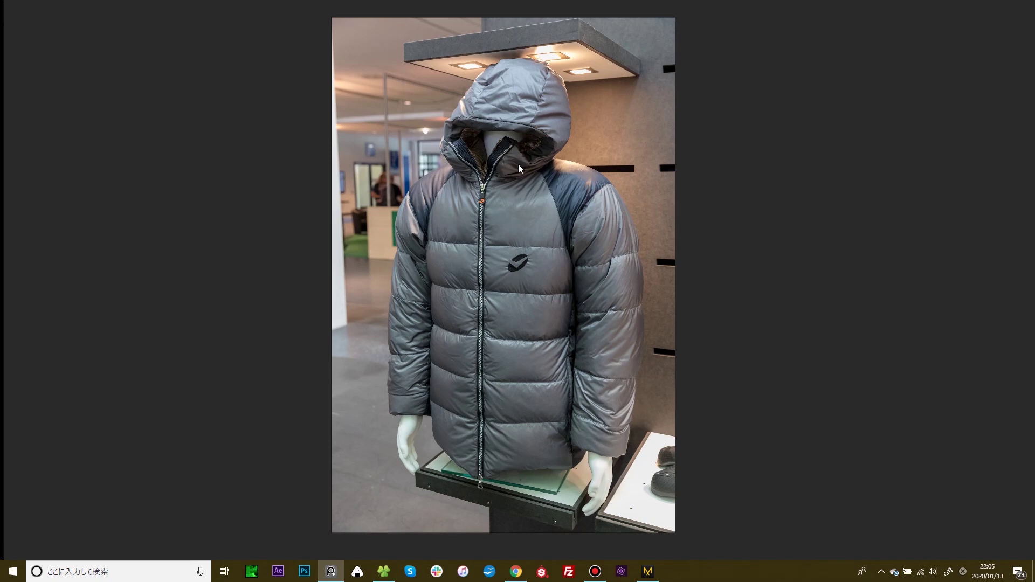
{"action": "right_click_drag", "start_coordinate": [518, 164], "coordinate": [1034, 151]}
{"action": "scroll", "coordinate": [524, 171], "scroll_direction": "down", "scroll_amount": 3}
{"action": "middle_click_drag", "start_coordinate": [520, 171], "coordinate": [518, 208]}
{"action": "left_click_drag", "start_coordinate": [515, 134], "coordinate": [688, 305]}
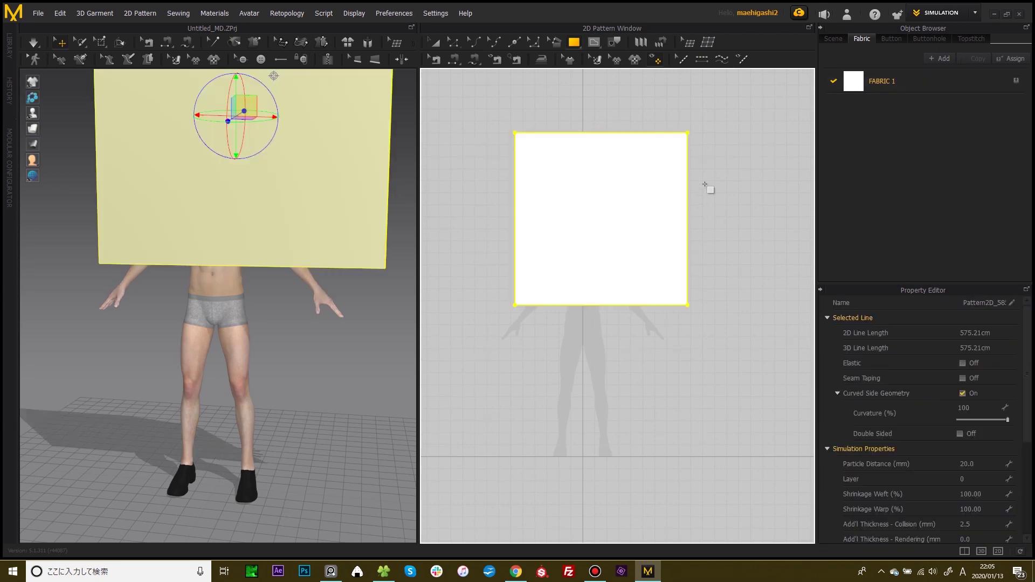
{"action": "middle_click_drag", "start_coordinate": [709, 161], "coordinate": [701, 200]}
{"action": "middle_click_drag", "start_coordinate": [302, 140], "coordinate": [279, 200]}
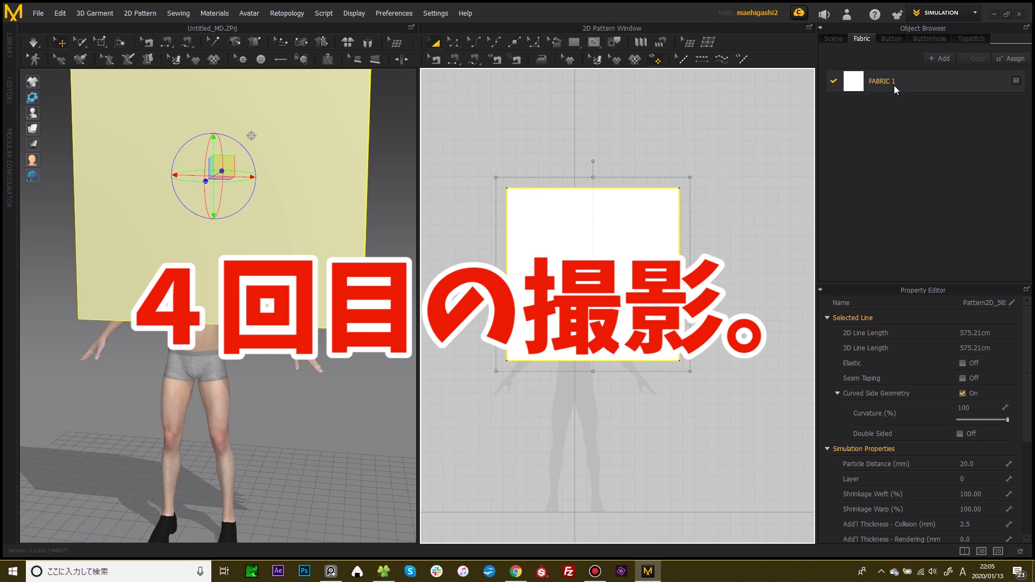
- Add a second fabric with the image file (4) as its texture and assign it to the square pattern
{"action": "left_click", "coordinate": [944, 59]}
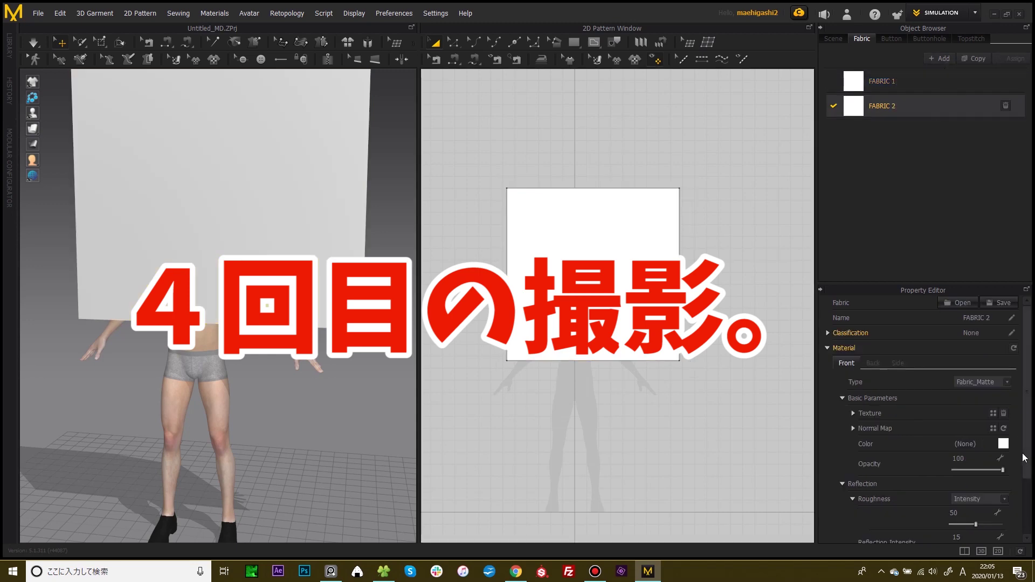
{"action": "left_click", "coordinate": [993, 413]}
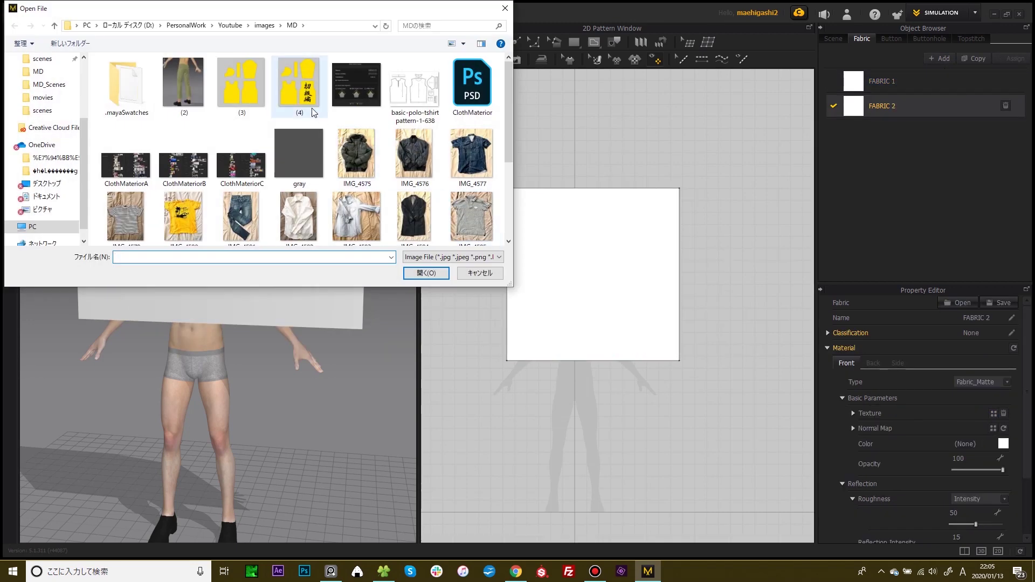
{"action": "double_click", "coordinate": [298, 82]}
{"action": "middle_click_drag", "start_coordinate": [586, 268], "coordinate": [585, 291]}
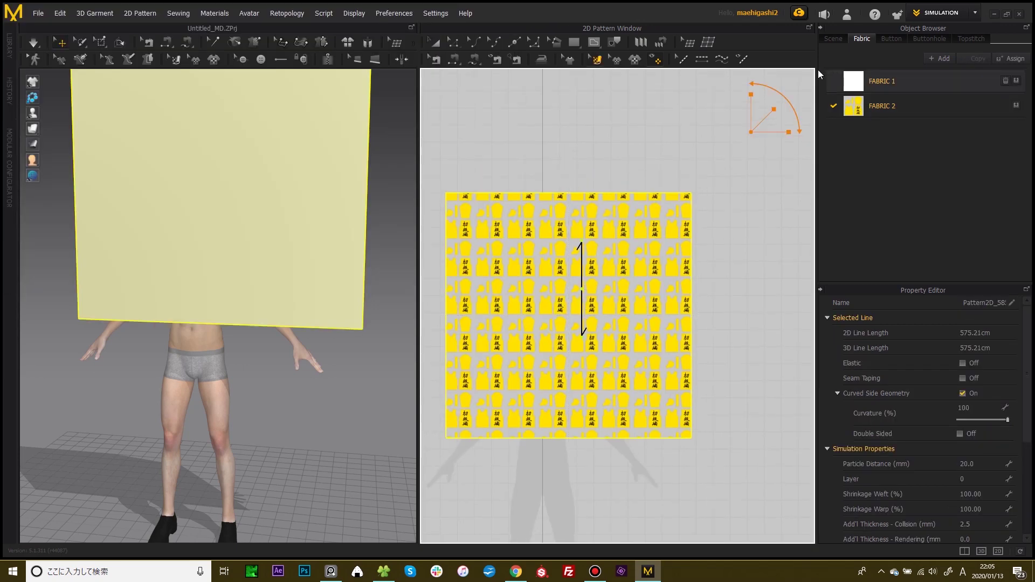
- Enlarge and shift the square's texture so that one full set of garment template shapes fills it
{"action": "left_click_drag", "start_coordinate": [774, 109], "coordinate": [874, 52]}
{"action": "left_click_drag", "start_coordinate": [655, 244], "coordinate": [580, 322]}
{"action": "left_click_drag", "start_coordinate": [768, 111], "coordinate": [783, 105]}
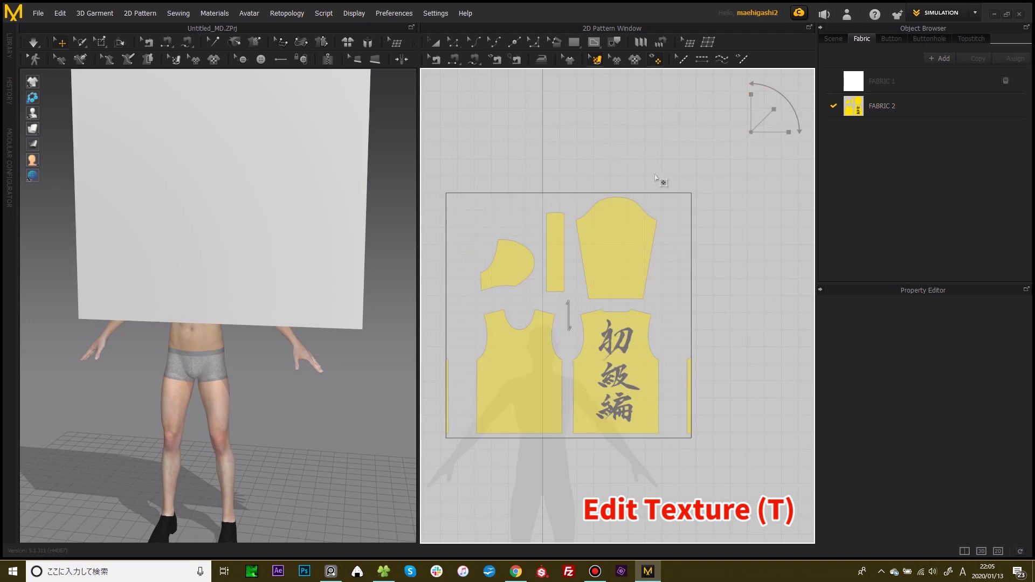
{"action": "scroll", "coordinate": [642, 187], "scroll_direction": "down", "scroll_amount": 1}
- Reposition the textured template square above the avatar silhouette's upper body
{"action": "key", "text": "a"}
{"action": "left_click_drag", "start_coordinate": [612, 292], "coordinate": [639, 241]}
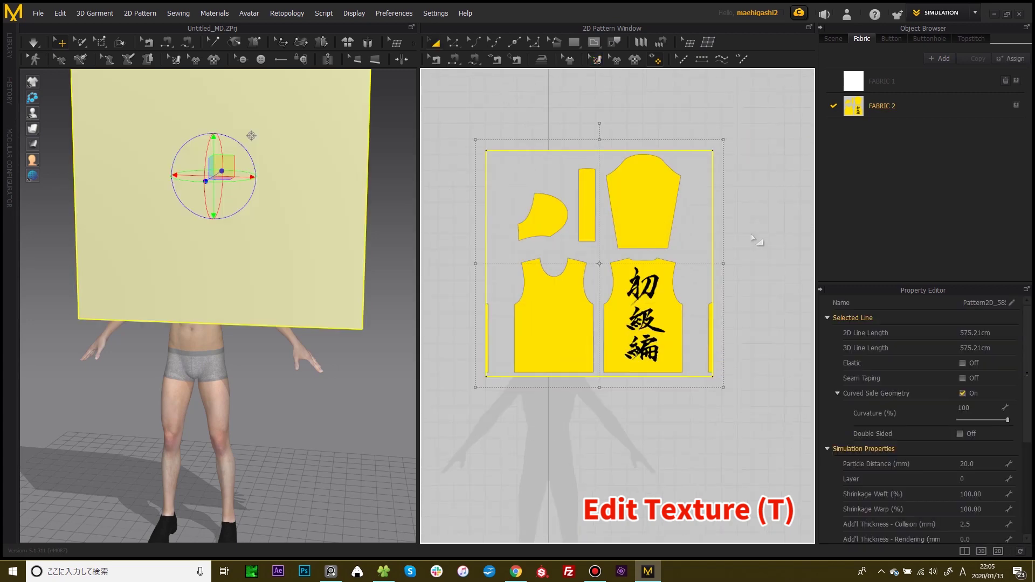
{"action": "left_click", "coordinate": [752, 242]}
{"action": "middle_click_drag", "start_coordinate": [700, 241], "coordinate": [740, 245]}
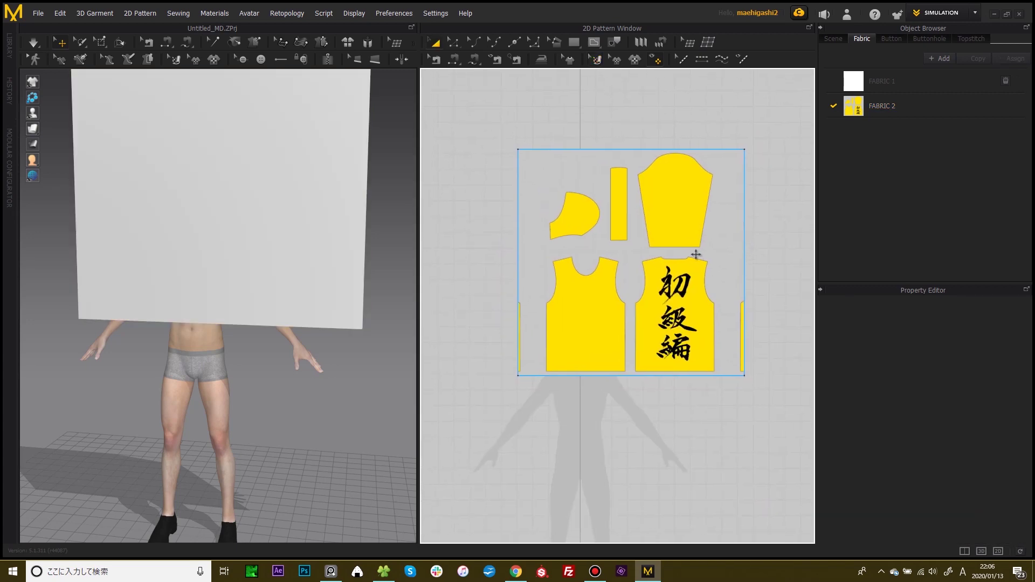
{"action": "left_click_drag", "start_coordinate": [685, 253], "coordinate": [692, 252]}
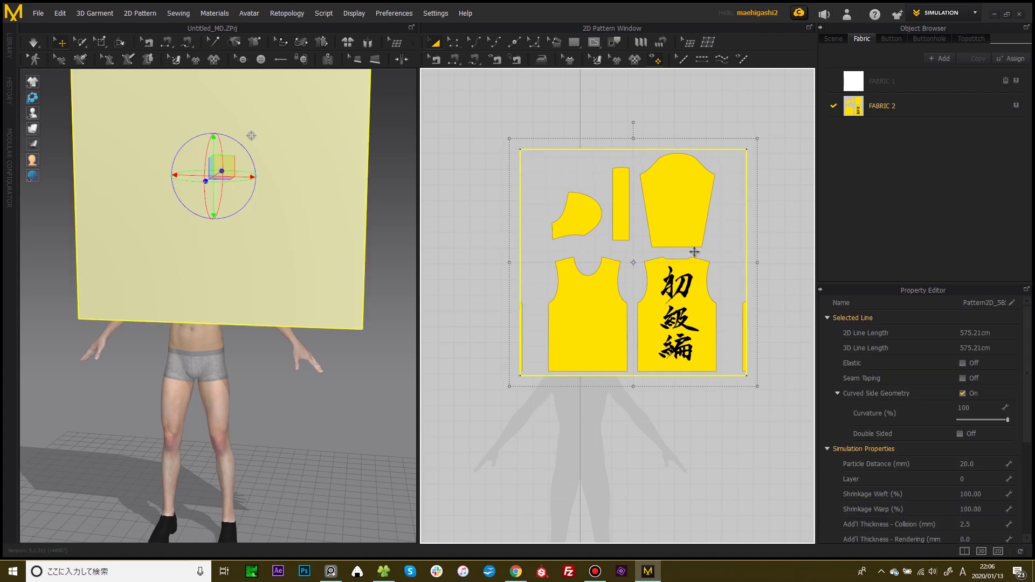
{"action": "left_click", "coordinate": [762, 225]}
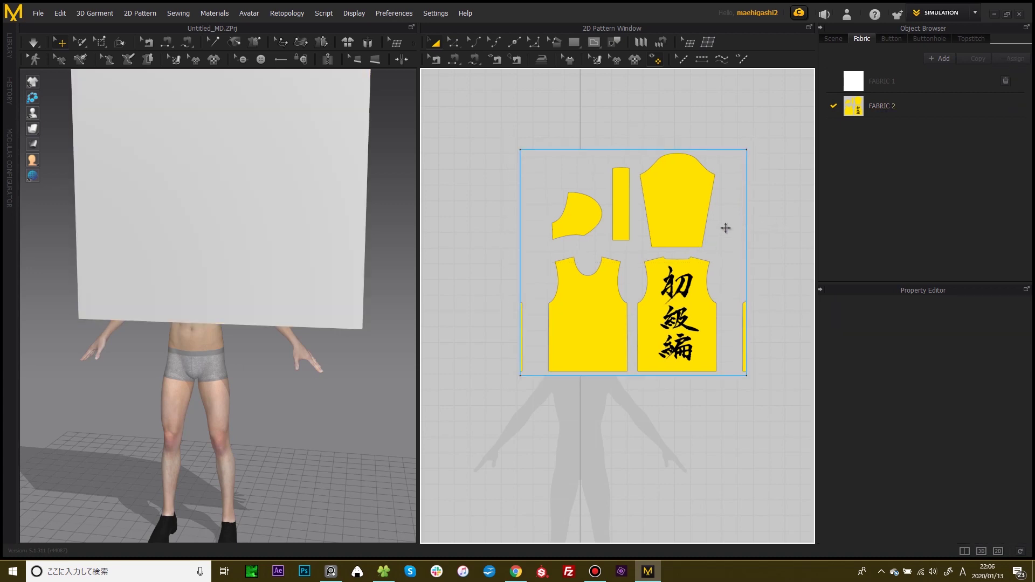
- Trace one half of the front body template as a straight-edged polygon pattern about 182 cm around
{"action": "scroll", "coordinate": [693, 178], "scroll_direction": "up", "scroll_amount": 2}
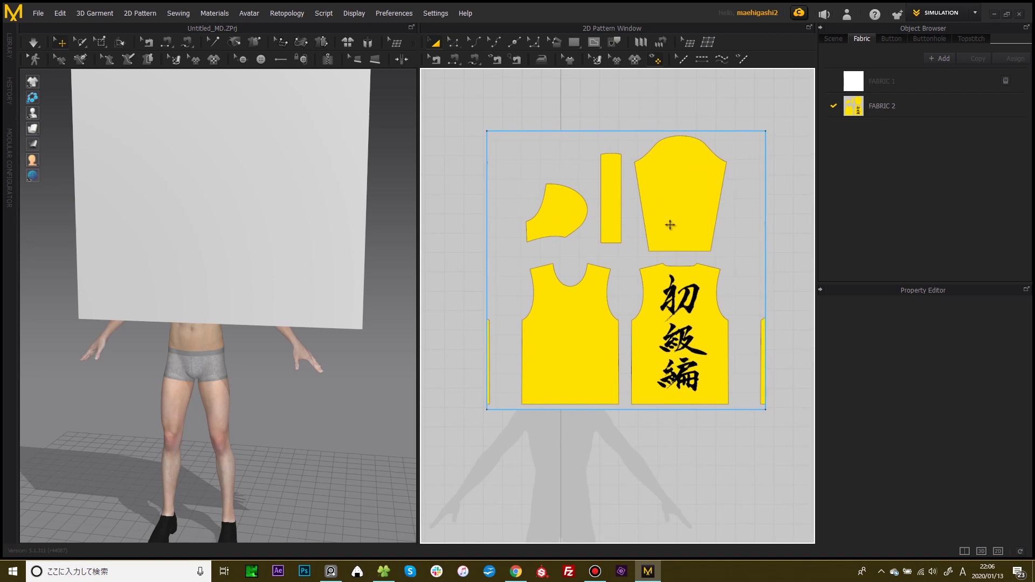
{"action": "middle_click_drag", "start_coordinate": [687, 244], "coordinate": [684, 266]}
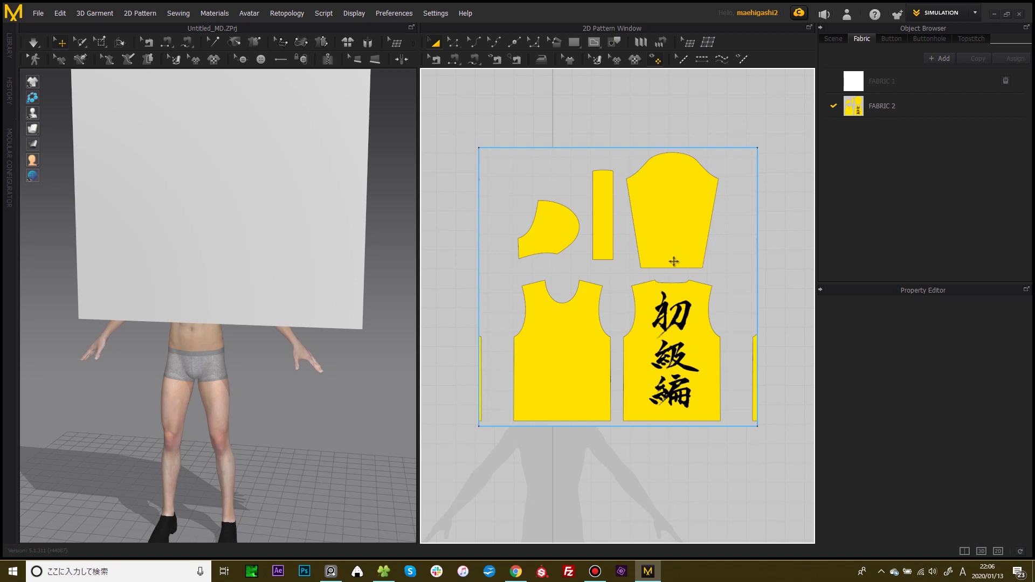
{"action": "scroll", "coordinate": [672, 263], "scroll_direction": "up", "scroll_amount": 3}
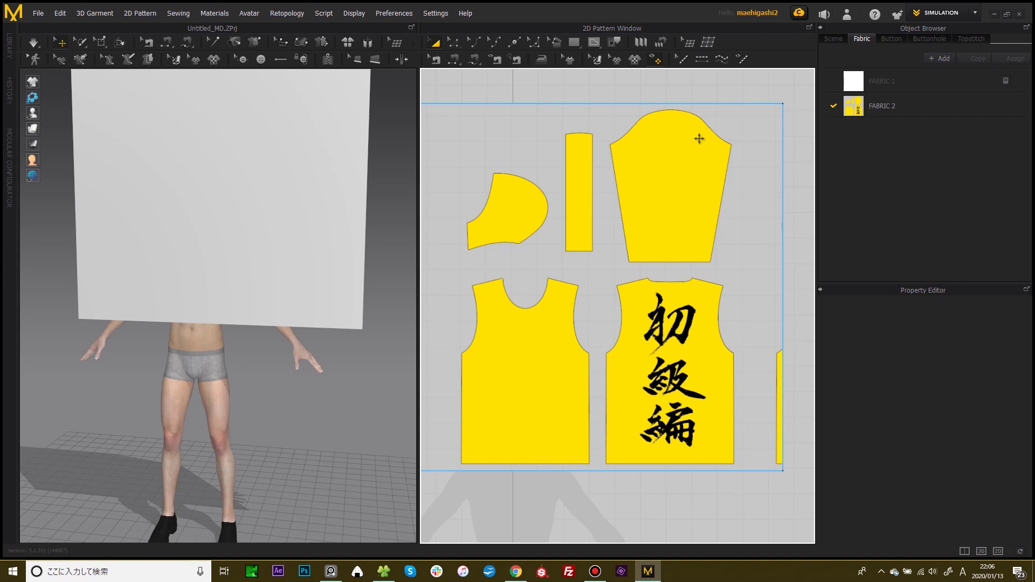
{"action": "scroll", "coordinate": [699, 138], "scroll_direction": "down", "scroll_amount": 2}
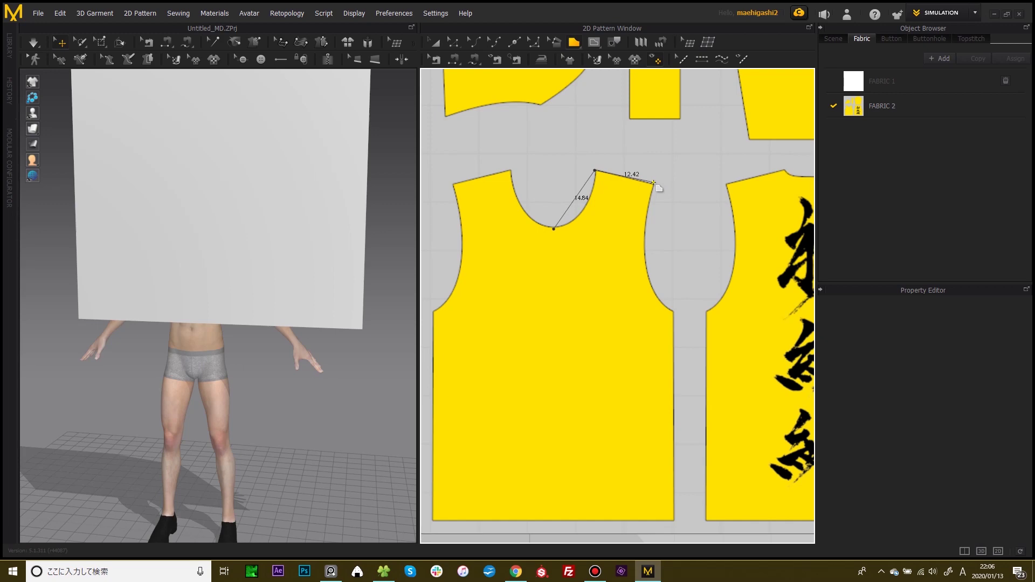
{"action": "left_click", "coordinate": [653, 182]}
{"action": "left_click", "coordinate": [674, 311]}
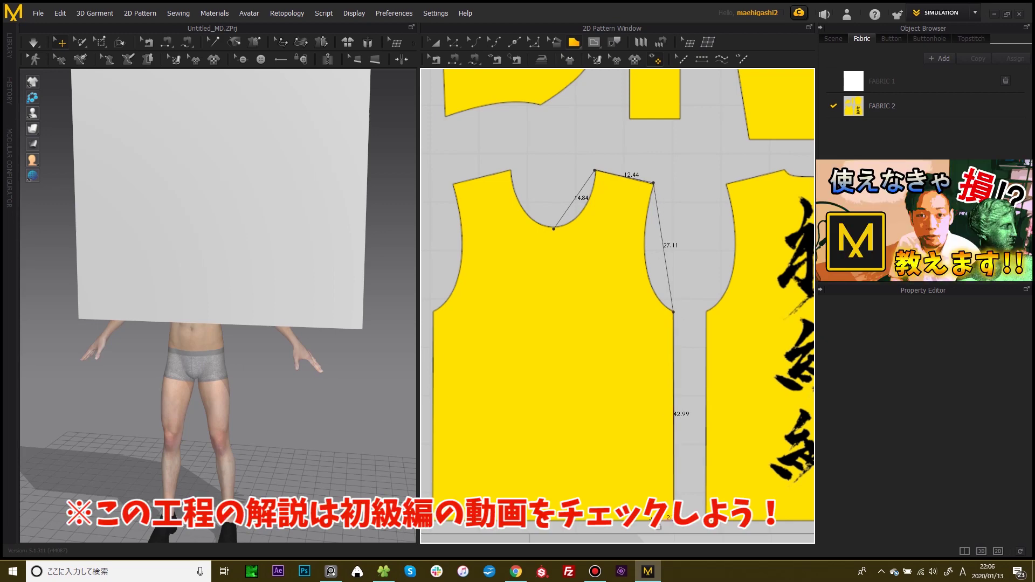
{"action": "left_click", "coordinate": [554, 228]}
{"action": "scroll", "coordinate": [615, 210], "scroll_direction": "down", "scroll_amount": 3}
{"action": "key", "text": "a"}
{"action": "scroll", "coordinate": [622, 199], "scroll_direction": "up", "scroll_amount": 1}
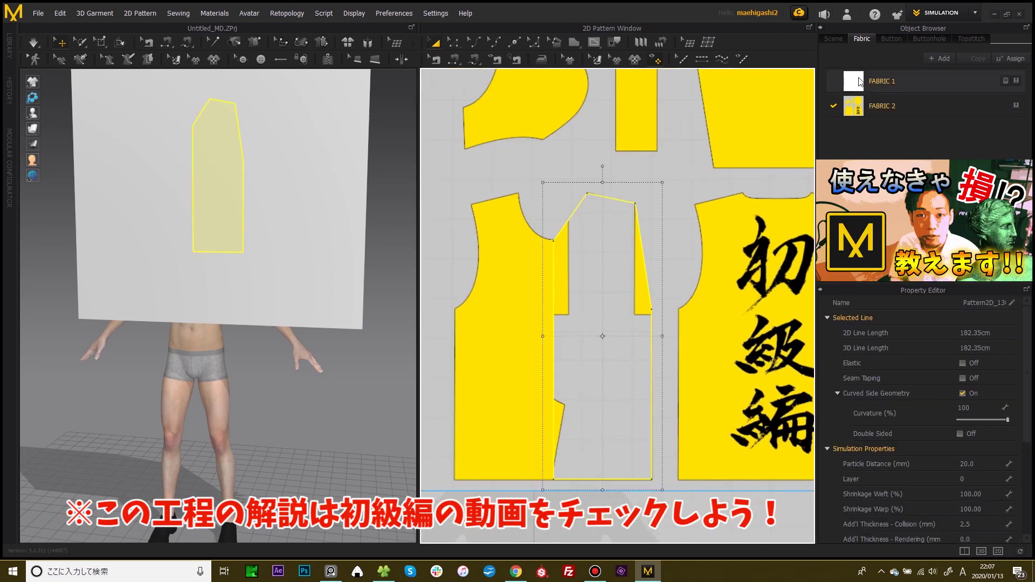
- Assign FABRIC 1 to the traced half front and set the fabric's colour to bright turquoise
{"action": "left_click_drag", "start_coordinate": [864, 82], "coordinate": [601, 323]}
{"action": "left_click", "coordinate": [882, 81]}
{"action": "left_click", "coordinate": [1003, 444]}
{"action": "left_click", "coordinate": [519, 216]}
{"action": "left_click", "coordinate": [588, 167]}
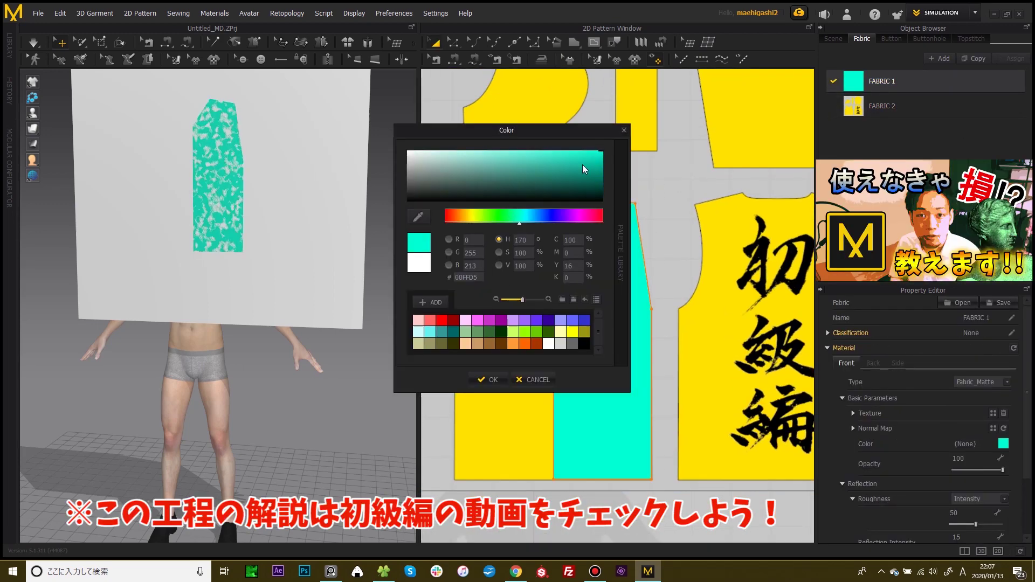
{"action": "left_click", "coordinate": [488, 380]}
{"action": "scroll", "coordinate": [594, 243], "scroll_direction": "up", "scroll_amount": 3}
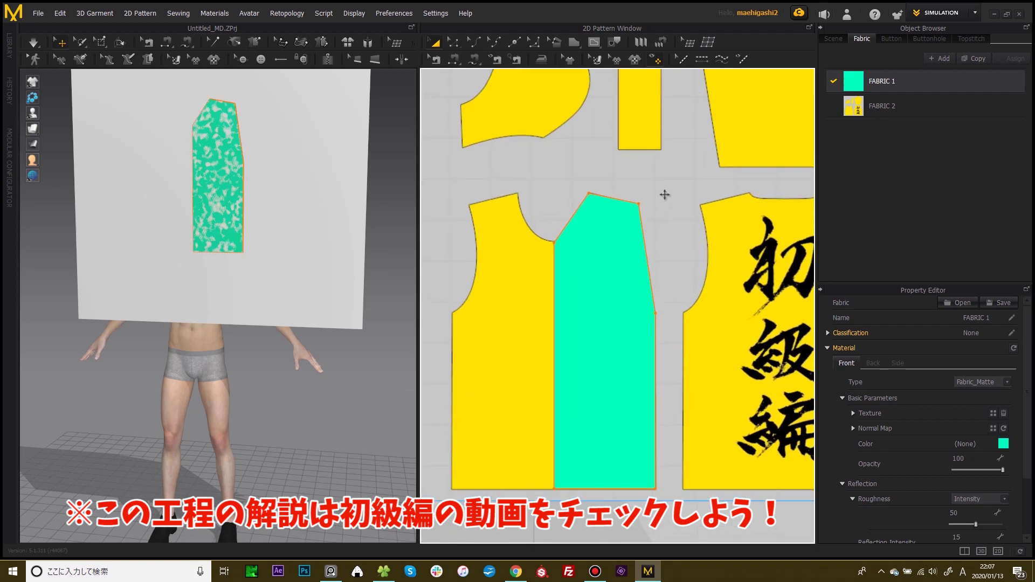
- Set FABRIC 1's opacity to 74 so the template shows through the traced half front
{"action": "middle_click_drag", "start_coordinate": [611, 194], "coordinate": [610, 159]}
{"action": "key", "text": "c"}
{"action": "left_click", "coordinate": [584, 181]}
{"action": "left_click", "coordinate": [917, 82]}
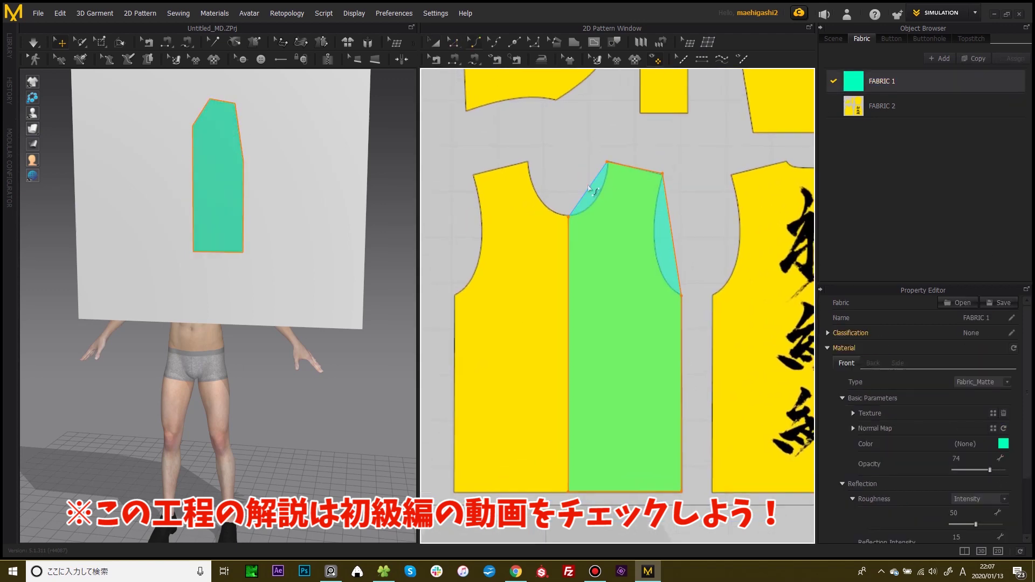
- Curve the half front's neckline and armhole to match the template and unfold it with symmetric editing and sewing along the centre line
{"action": "left_click", "coordinate": [664, 256]}
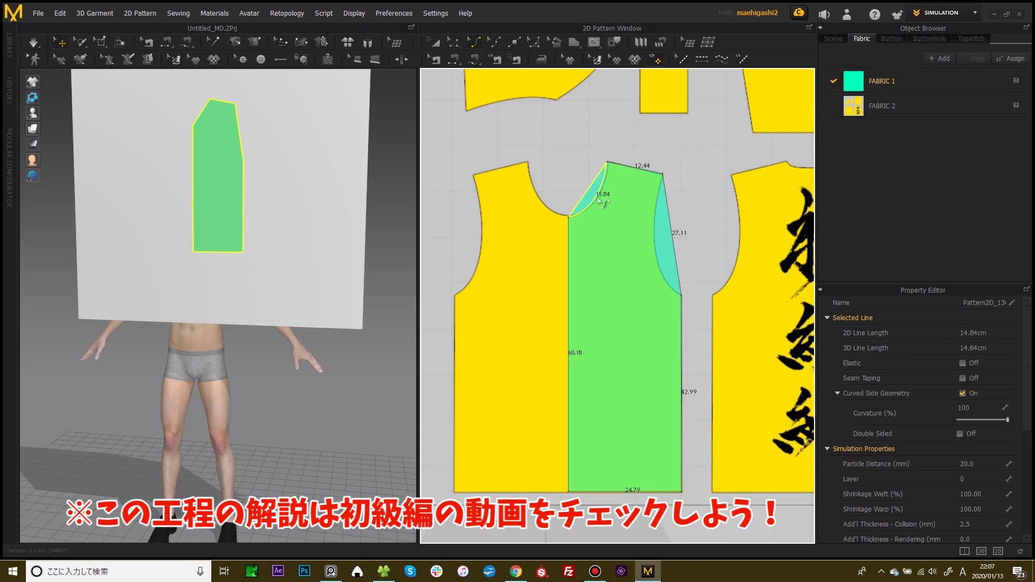
{"action": "right_click", "coordinate": [574, 295]}
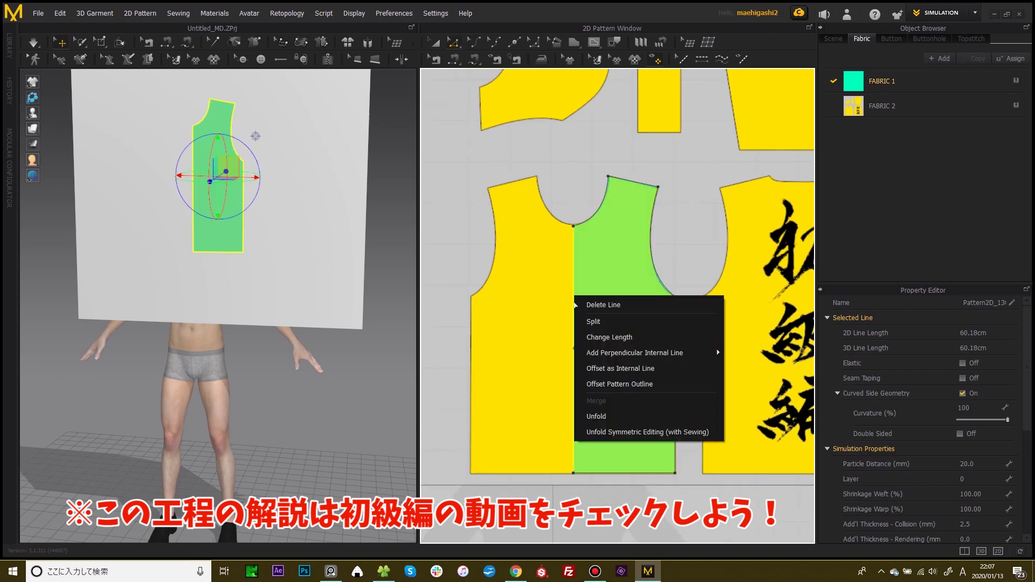
{"action": "left_click", "coordinate": [614, 431]}
- Unfold the half sleeve along its centre line into a full sleeve piece
{"action": "scroll", "coordinate": [580, 274], "scroll_direction": "up", "scroll_amount": 5}
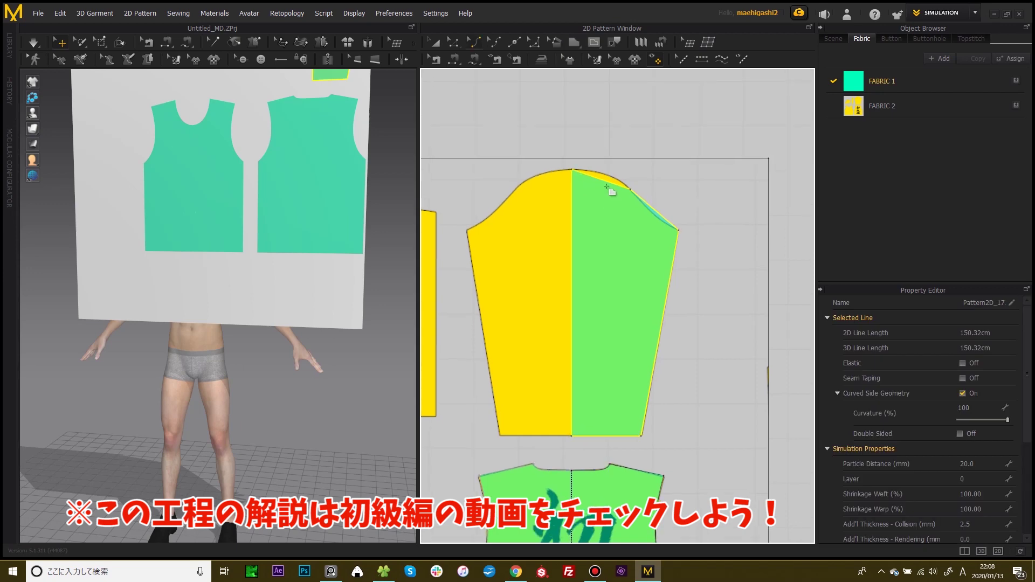
{"action": "scroll", "coordinate": [672, 194], "scroll_direction": "down", "scroll_amount": 2}
{"action": "right_click", "coordinate": [607, 280]}
{"action": "left_click", "coordinate": [633, 419]}
{"action": "scroll", "coordinate": [663, 168], "scroll_direction": "down", "scroll_amount": 2}
{"action": "middle_click_drag", "start_coordinate": [663, 168], "coordinate": [690, 171]}
{"action": "left_click", "coordinate": [669, 153]}
- Trace the hood side template as a closed straight-edged polygon pattern
{"action": "middle_click_drag", "start_coordinate": [603, 245], "coordinate": [735, 186]}
{"action": "scroll", "coordinate": [639, 236], "scroll_direction": "up", "scroll_amount": 3}
{"action": "middle_click_drag", "start_coordinate": [561, 117], "coordinate": [568, 110]}
{"action": "scroll", "coordinate": [569, 110], "scroll_direction": "up", "scroll_amount": 1}
{"action": "left_click", "coordinate": [575, 43]}
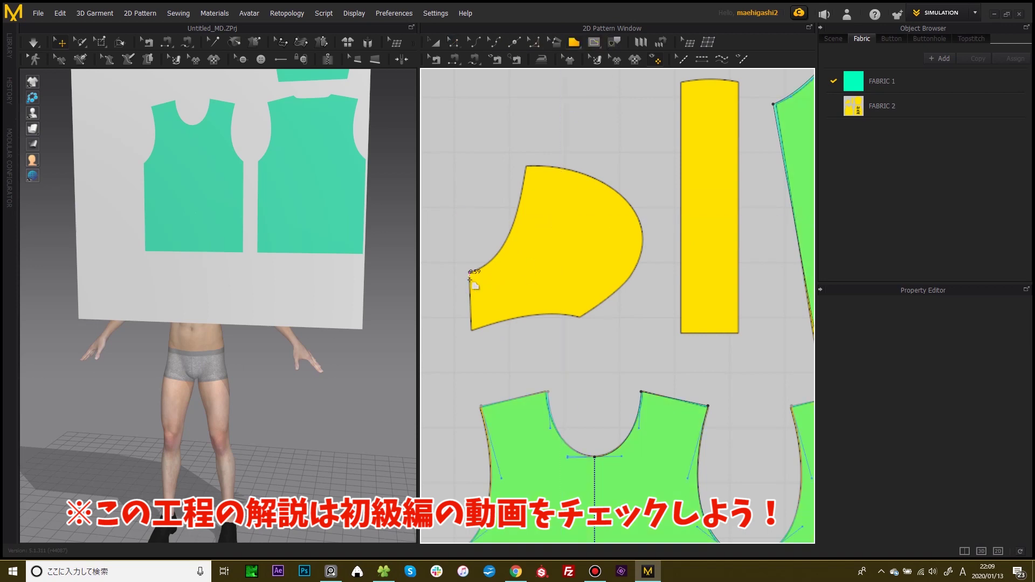
{"action": "left_click", "coordinate": [642, 231]}
{"action": "left_click", "coordinate": [526, 166]}
{"action": "left_click", "coordinate": [469, 272]}
- Curve the front, crown, back and neck edges of the hood side piece to follow the template outline
{"action": "key", "text": "c"}
{"action": "left_click_drag", "start_coordinate": [504, 242], "coordinate": [504, 244]}
{"action": "left_click_drag", "start_coordinate": [592, 202], "coordinate": [608, 184]}
{"action": "left_click_drag", "start_coordinate": [620, 261], "coordinate": [635, 272]}
{"action": "left_click_drag", "start_coordinate": [533, 323], "coordinate": [533, 315]}
- Draw a rectangular pattern about 10.6 by 46.5 cm over the narrow strip template between the hood side and sleeve
{"action": "scroll", "coordinate": [623, 302], "scroll_direction": "down", "scroll_amount": 3}
{"action": "middle_click_drag", "start_coordinate": [629, 242], "coordinate": [580, 249]}
{"action": "scroll", "coordinate": [609, 211], "scroll_direction": "up", "scroll_amount": 1}
{"action": "key", "text": "s"}
{"action": "left_click_drag", "start_coordinate": [602, 187], "coordinate": [640, 352]}
- Curve the strip piece's upper edge to match the template
{"action": "scroll", "coordinate": [620, 184], "scroll_direction": "up", "scroll_amount": 2}
{"action": "key", "text": "c"}
{"action": "left_click", "coordinate": [615, 174]}
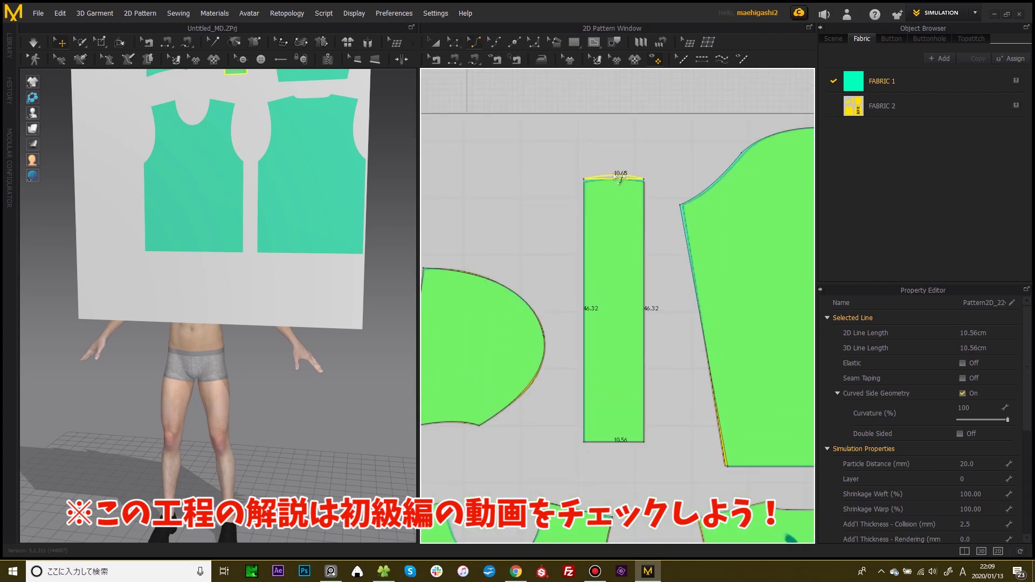
{"action": "scroll", "coordinate": [626, 161], "scroll_direction": "up", "scroll_amount": 2}
{"action": "scroll", "coordinate": [630, 161], "scroll_direction": "up", "scroll_amount": 1}
{"action": "left_click_drag", "start_coordinate": [602, 127], "coordinate": [595, 128]}
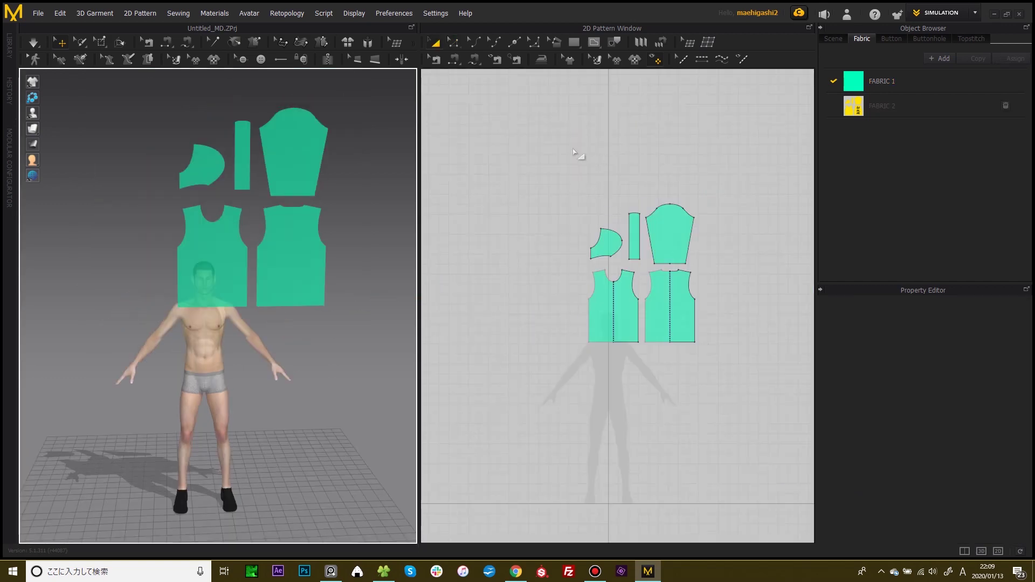
- Move all five traced garment pieces together beside the avatar silhouette in the 2D pattern view
{"action": "left_click_drag", "start_coordinate": [548, 146], "coordinate": [717, 377]}
{"action": "left_click_drag", "start_coordinate": [616, 252], "coordinate": [705, 380]}
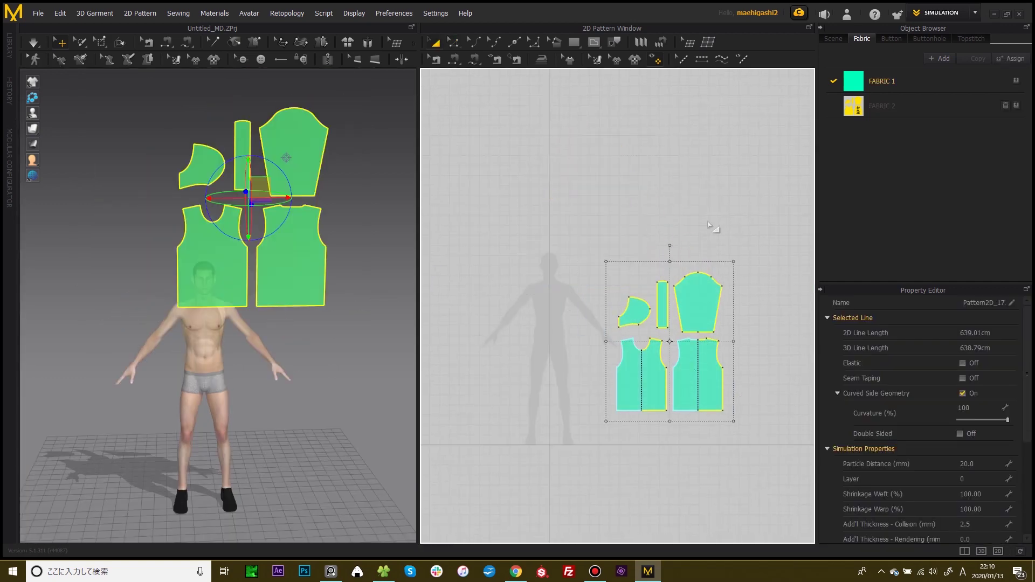
{"action": "left_click", "coordinate": [713, 253]}
- Examine the hood and strip pieces in 2D and 3D and compare them with the hooded jacket reference photo
{"action": "scroll", "coordinate": [680, 361], "scroll_direction": "up", "scroll_amount": 5}
{"action": "left_click", "coordinate": [613, 248]}
{"action": "left_click", "coordinate": [642, 218], "text": "shift"}
{"action": "left_click", "coordinate": [660, 119]}
{"action": "left_click", "coordinate": [599, 222]}
{"action": "middle_click_drag", "start_coordinate": [621, 196], "coordinate": [642, 209]}
{"action": "right_click_drag", "start_coordinate": [333, 204], "coordinate": [274, 198]}
{"action": "key", "text": "alt+Tab"}
{"action": "right_click_drag", "start_coordinate": [387, 213], "coordinate": [408, 218]}
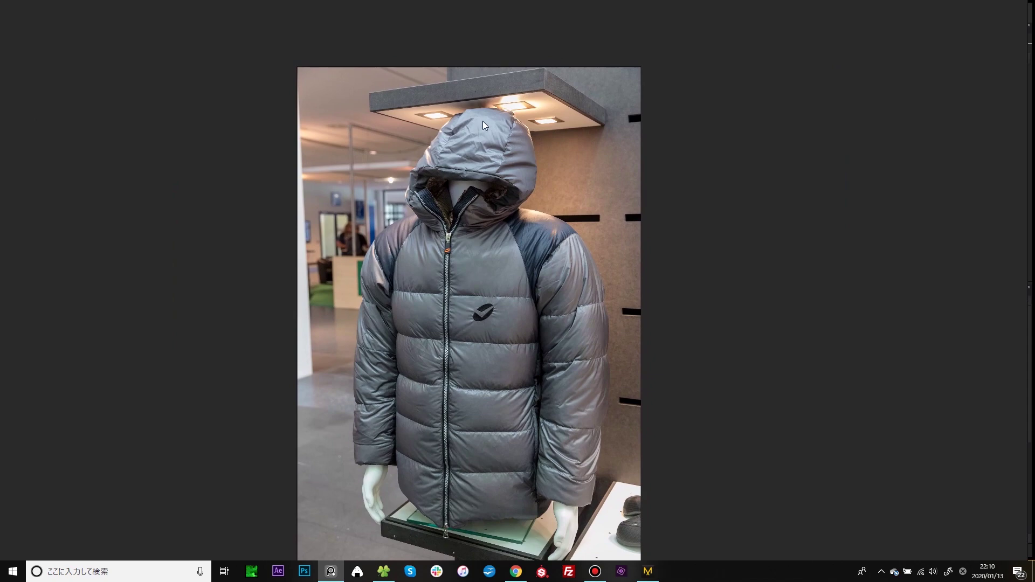
{"action": "key", "text": "alt+Tab"}
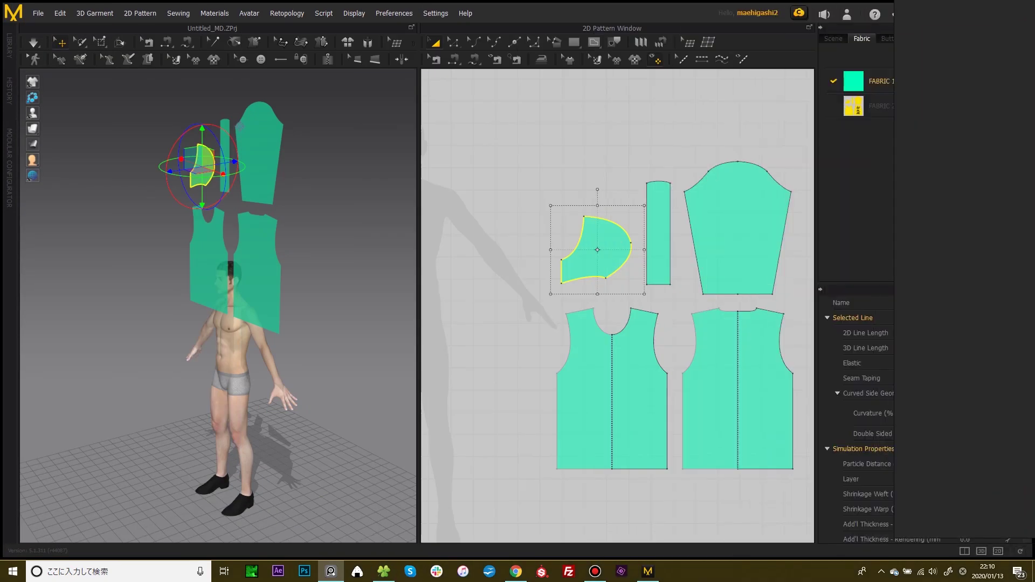
{"action": "scroll", "coordinate": [543, 162], "scroll_direction": "down", "scroll_amount": 3}
{"action": "left_click_drag", "start_coordinate": [539, 174], "coordinate": [782, 421]}
{"action": "left_click_drag", "start_coordinate": [743, 325], "coordinate": [599, 253]}
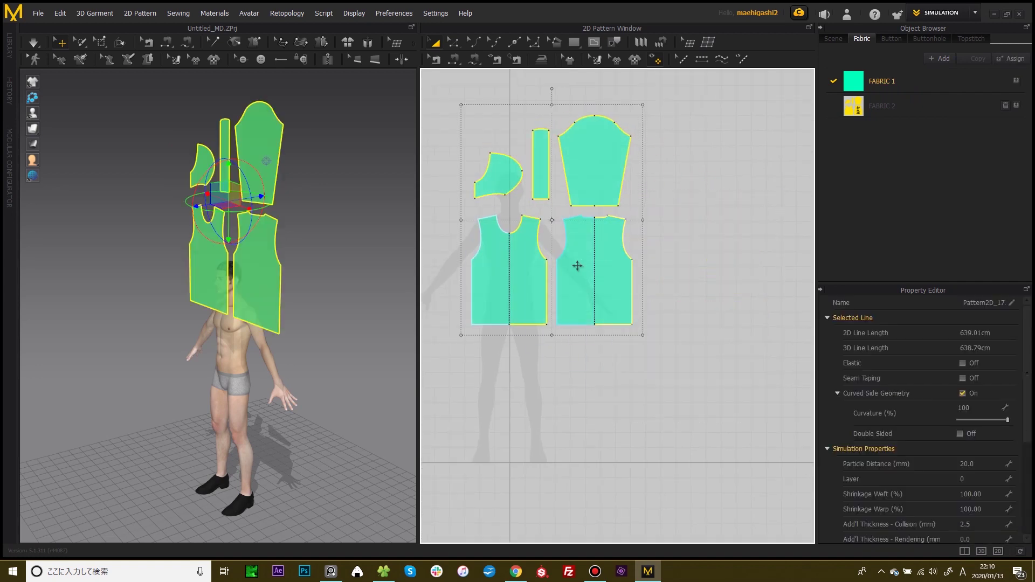
{"action": "key", "text": "ctrl+z"}
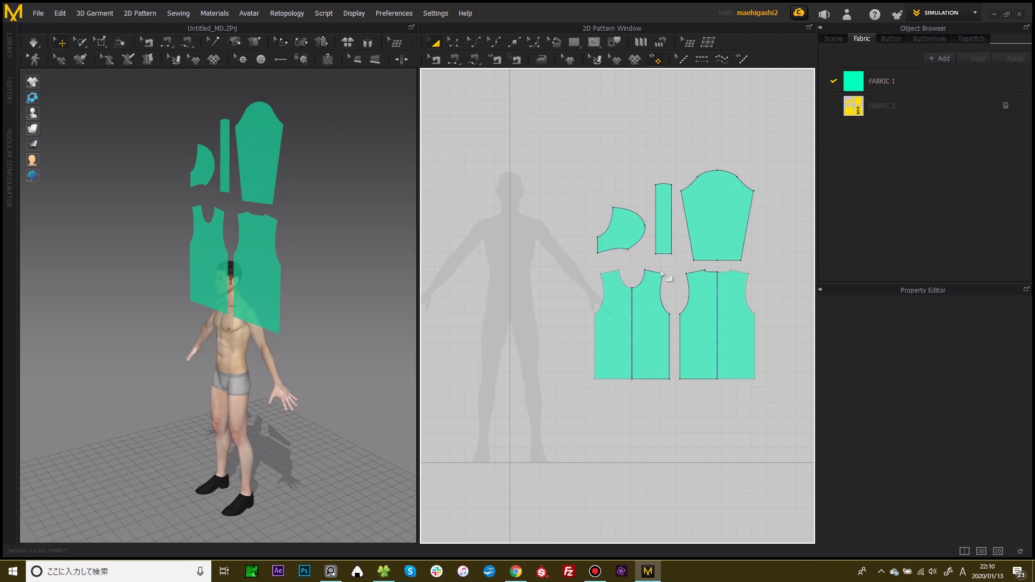
- Show the avatar's arrangement points and place the front body piece at the front of the torso
{"action": "right_click_drag", "start_coordinate": [305, 280], "coordinate": [352, 277]}
{"action": "middle_click_drag", "start_coordinate": [352, 277], "coordinate": [375, 251]}
{"action": "key", "text": "shift+f"}
{"action": "left_click", "coordinate": [251, 240]}
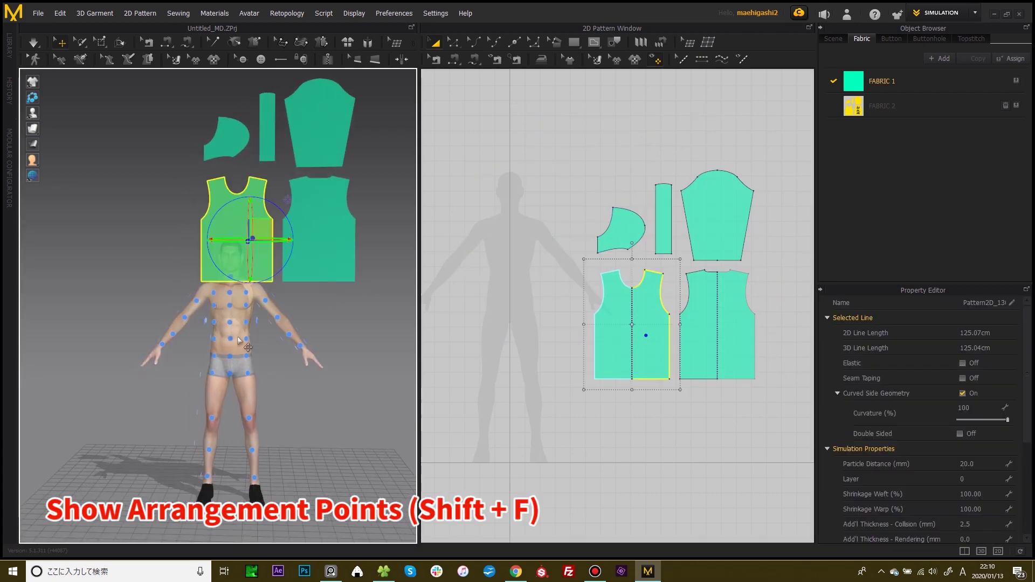
- Place the back body piece on an arrangement point behind the avatar's torso
{"action": "right_click_drag", "start_coordinate": [237, 339], "coordinate": [283, 205]}
{"action": "left_click", "coordinate": [712, 290]}
{"action": "right_click_drag", "start_coordinate": [270, 294], "coordinate": [323, 291]}
{"action": "left_click", "coordinate": [252, 296]}
{"action": "right_click_drag", "start_coordinate": [237, 286], "coordinate": [32, 265]}
{"action": "middle_click_drag", "start_coordinate": [291, 226], "coordinate": [254, 259]}
{"action": "right_click_drag", "start_coordinate": [254, 259], "coordinate": [276, 300]}
- Move the hood side piece and the strip nearer the avatar silhouette, and place a mirrored symmetric copy of the hood piece beyond the strip
{"action": "left_click_drag", "start_coordinate": [626, 220], "coordinate": [559, 215]}
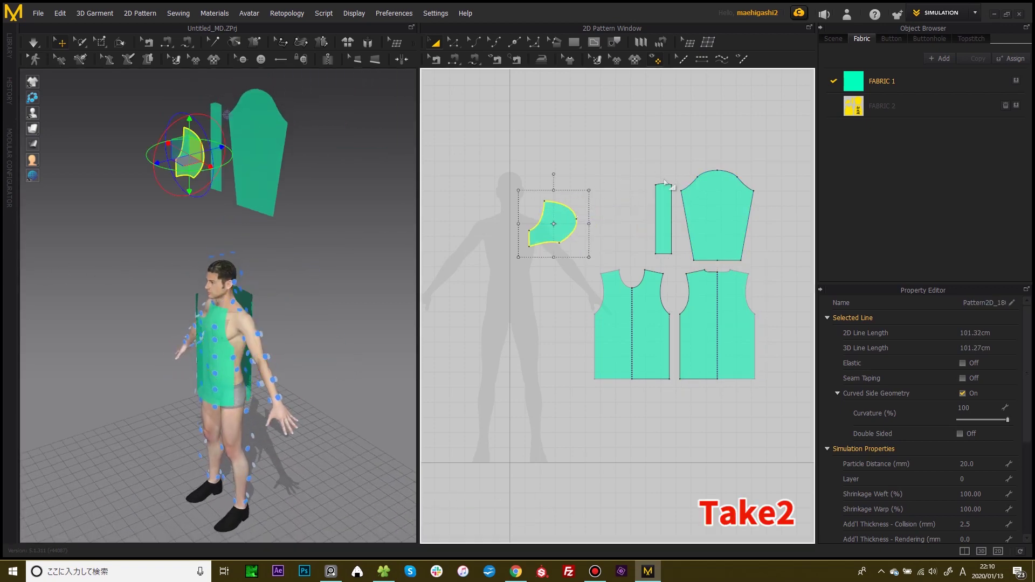
{"action": "left_click_drag", "start_coordinate": [666, 196], "coordinate": [591, 195]}
{"action": "left_click", "coordinate": [572, 213]}
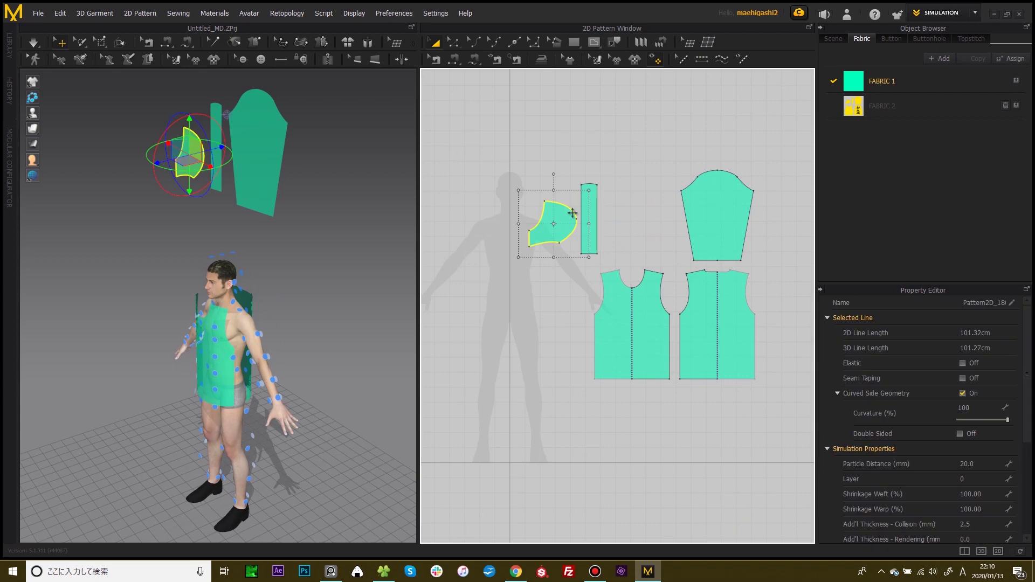
{"action": "key", "text": "ctrl+d"}
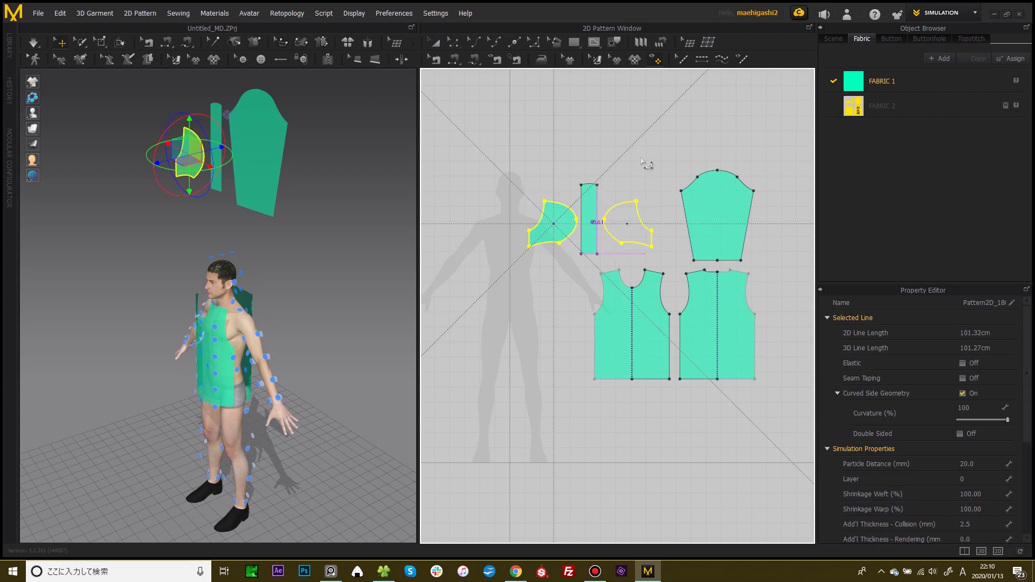
{"action": "left_click", "coordinate": [644, 164]}
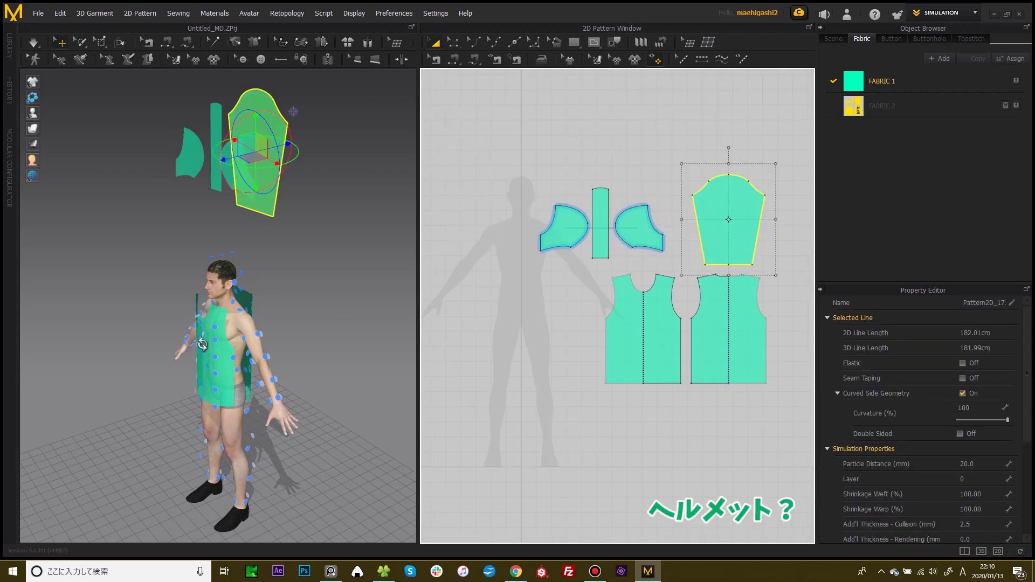
- Create a mirrored symmetric copy of the sleeve beside the original and place the sleeve pair on the arrangement points along the avatar's arms
{"action": "right_click_drag", "start_coordinate": [202, 344], "coordinate": [237, 305]}
{"action": "middle_click_drag", "start_coordinate": [760, 120], "coordinate": [661, 146]}
{"action": "key", "text": "ctrl+d"}
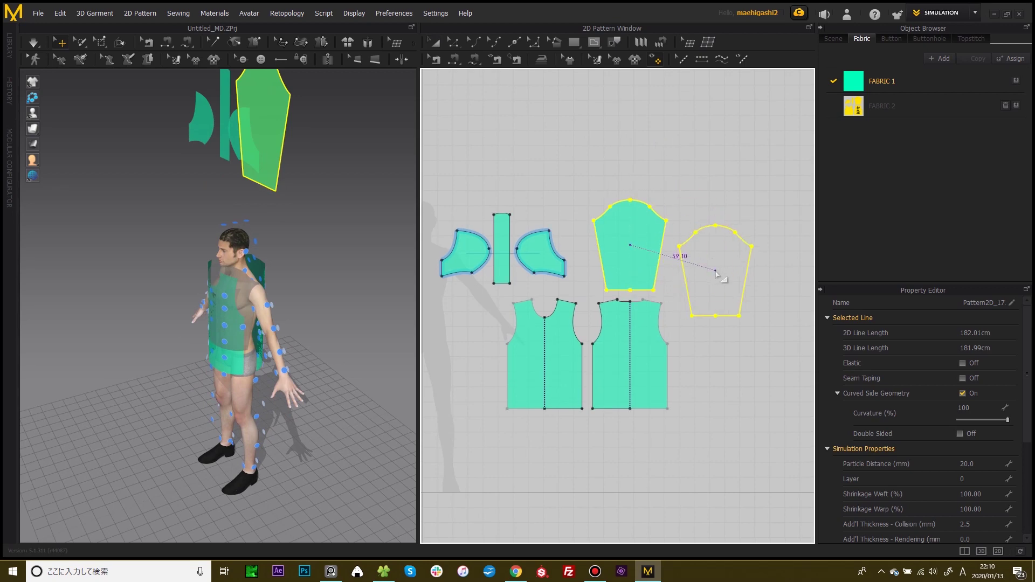
{"action": "left_click", "coordinate": [720, 250]}
{"action": "left_click", "coordinate": [628, 234]}
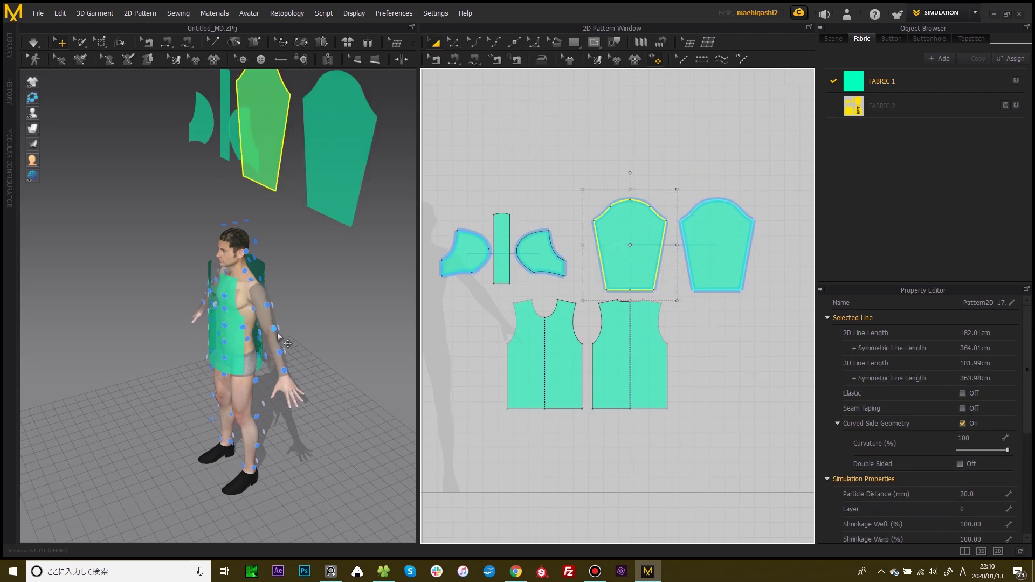
{"action": "right_click_drag", "start_coordinate": [277, 335], "coordinate": [386, 220]}
- Place the symmetric hood side pieces on the arrangement points at both sides of the avatar's head
{"action": "left_click", "coordinate": [537, 251]}
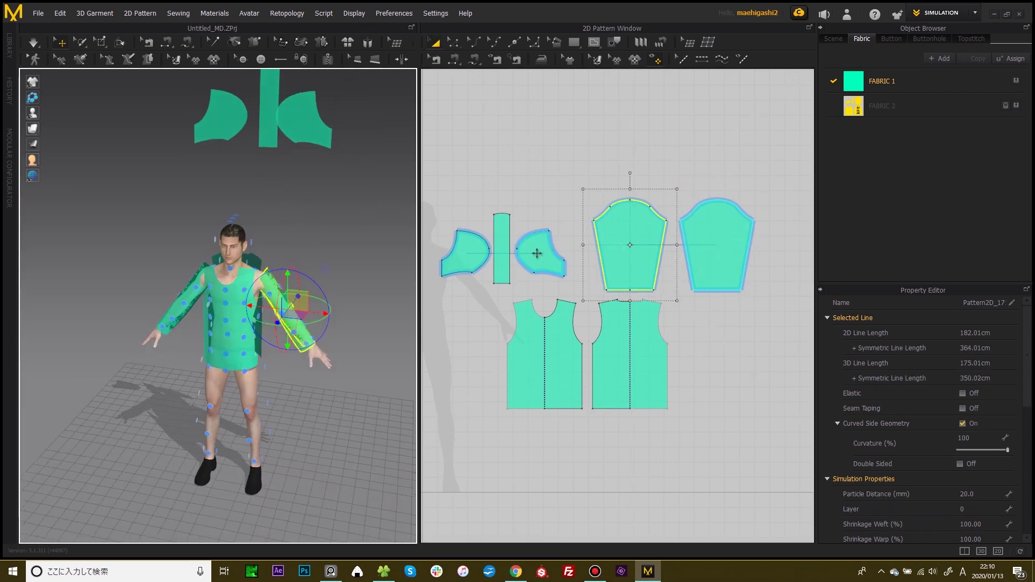
{"action": "scroll", "coordinate": [294, 247], "scroll_direction": "up", "scroll_amount": 3}
{"action": "right_click_drag", "start_coordinate": [294, 248], "coordinate": [405, 232]}
{"action": "left_click", "coordinate": [238, 212]}
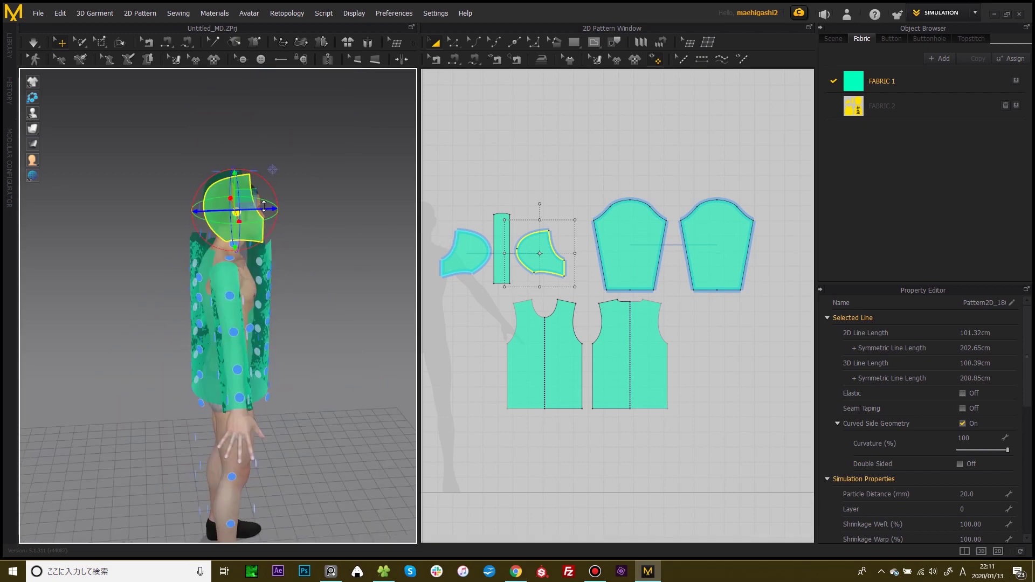
- Place the hood's centre strip on an arrangement point above the avatar's head
{"action": "right_click_drag", "start_coordinate": [242, 214], "coordinate": [388, 206]}
{"action": "left_click", "coordinate": [501, 243]}
{"action": "left_click_drag", "start_coordinate": [419, 152], "coordinate": [449, 153]}
{"action": "right_click_drag", "start_coordinate": [253, 161], "coordinate": [293, 222]}
{"action": "right_click_drag", "start_coordinate": [273, 274], "coordinate": [435, 200]}
{"action": "right_click_drag", "start_coordinate": [305, 230], "coordinate": [378, 213]}
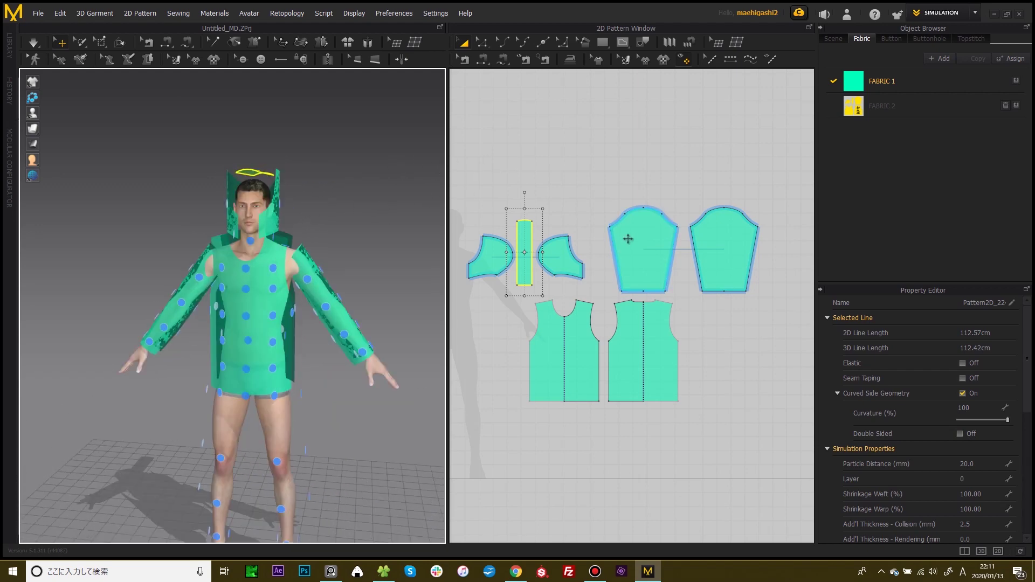
- Sew the front body piece to the back body piece along the side seams and shoulders with segment sewing
{"action": "right_click_drag", "start_coordinate": [626, 238], "coordinate": [674, 208]}
{"action": "key", "text": "n"}
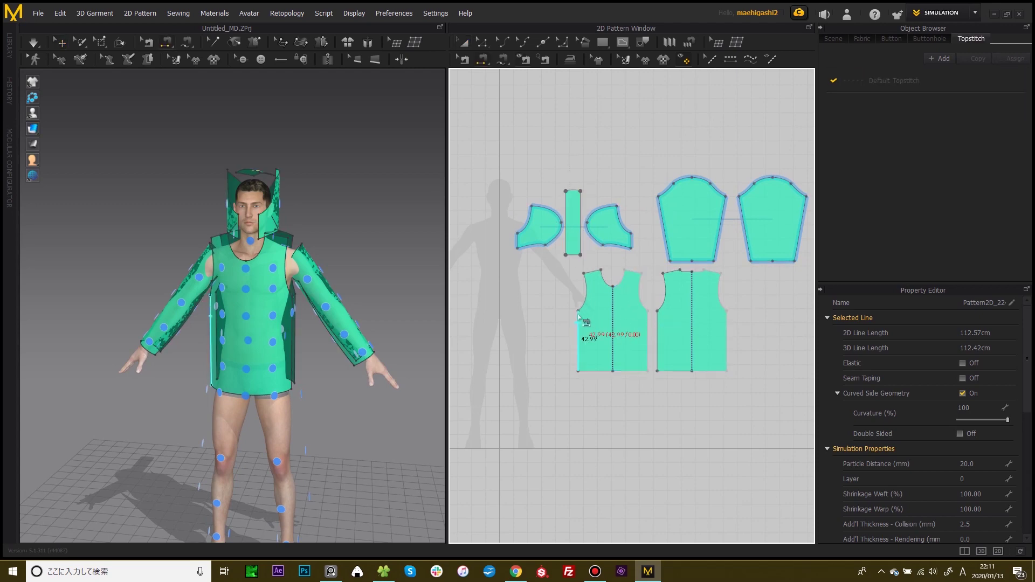
{"action": "left_click", "coordinate": [578, 318]}
{"action": "left_click", "coordinate": [658, 327]}
{"action": "scroll", "coordinate": [668, 289], "scroll_direction": "up", "scroll_amount": 1}
{"action": "left_click", "coordinate": [681, 267]}
{"action": "left_click", "coordinate": [633, 268]}
{"action": "scroll", "coordinate": [636, 194], "scroll_direction": "up", "scroll_amount": 1}
{"action": "scroll", "coordinate": [669, 216], "scroll_direction": "down", "scroll_amount": 1}
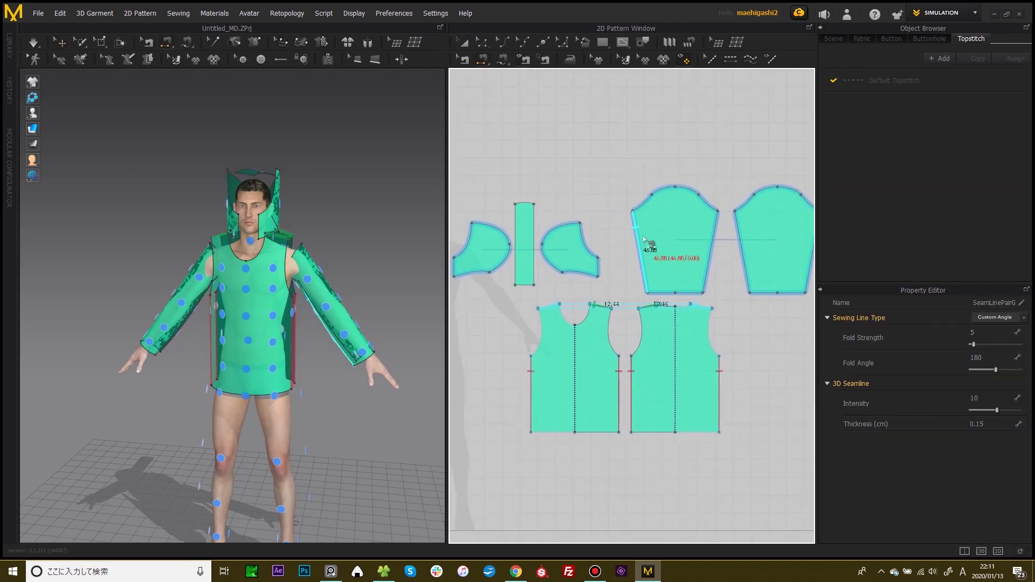
- Sew the sleeve's two long side edges together to form the underarm seam
{"action": "left_click", "coordinate": [639, 243]}
{"action": "left_click", "coordinate": [704, 243]}
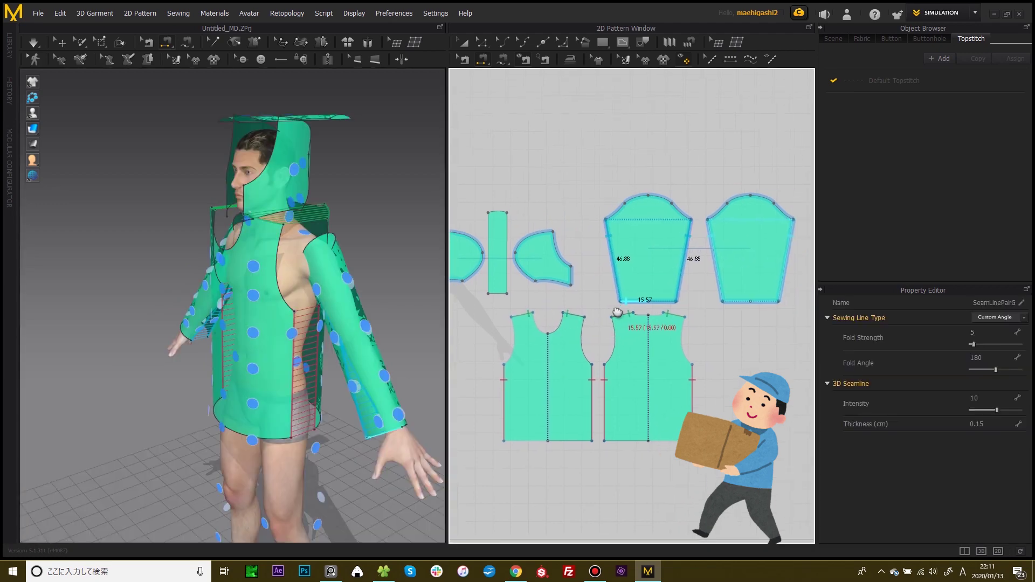
{"action": "middle_click_drag", "start_coordinate": [618, 312], "coordinate": [614, 315]}
{"action": "middle_click_drag", "start_coordinate": [653, 273], "coordinate": [656, 288]}
- Sew the full sleeve cap to the front and back armholes together with M:N free sewing
{"action": "key", "text": "m"}
{"action": "left_click", "coordinate": [605, 238]}
{"action": "left_click", "coordinate": [537, 64]}
{"action": "scroll", "coordinate": [608, 232], "scroll_direction": "up", "scroll_amount": 1}
{"action": "left_click", "coordinate": [695, 235]}
{"action": "middle_click_drag", "start_coordinate": [646, 332], "coordinate": [659, 286]}
{"action": "scroll", "coordinate": [639, 311], "scroll_direction": "up", "scroll_amount": 3}
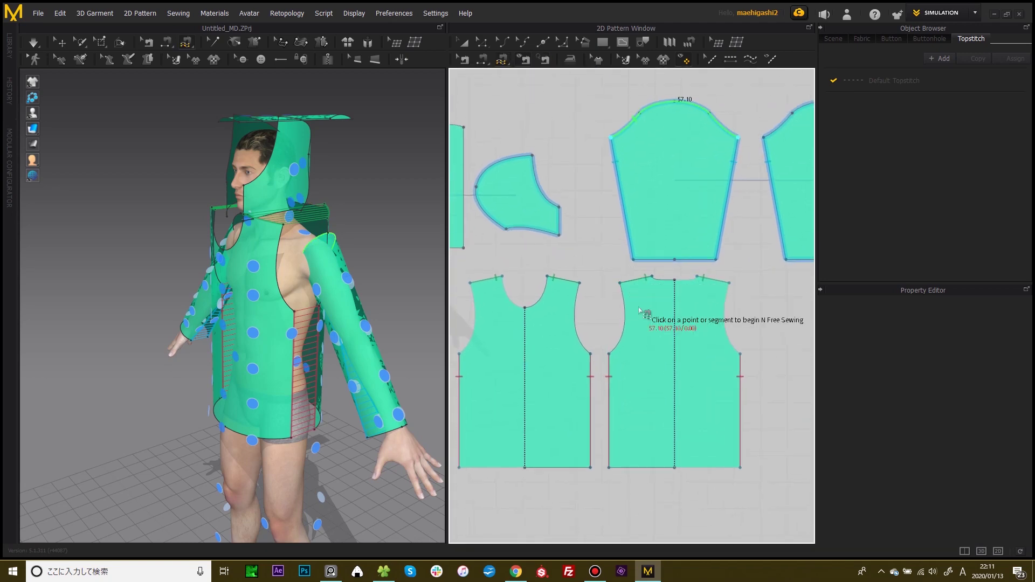
{"action": "left_click", "coordinate": [581, 284]}
{"action": "left_click", "coordinate": [620, 283]}
{"action": "left_click", "coordinate": [610, 355]}
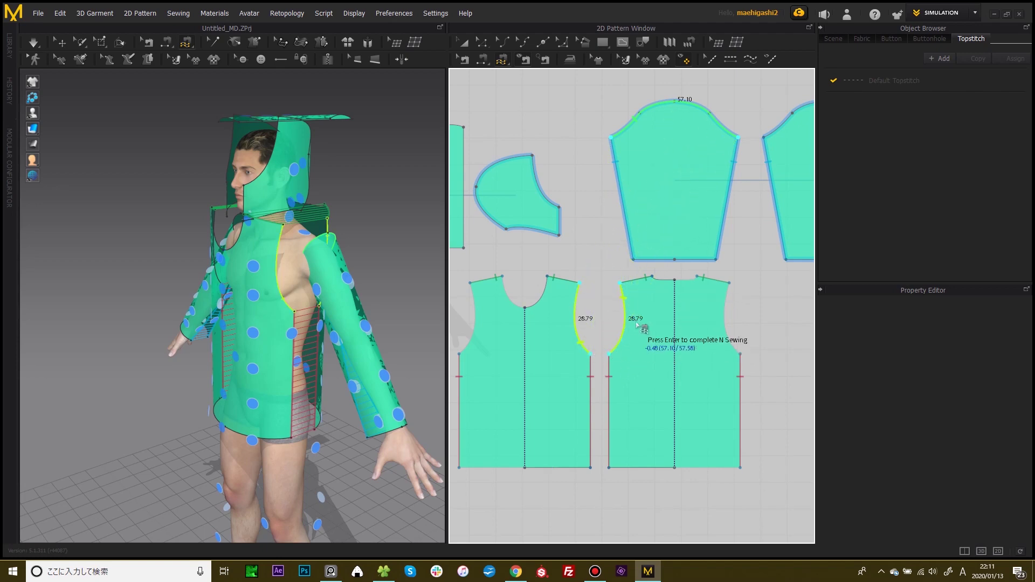
{"action": "key", "text": "Return"}
- Examine the hood side pieces and strip in 2D and 3D to see how their edges relate to the neckline
{"action": "middle_click_drag", "start_coordinate": [631, 222], "coordinate": [618, 234]}
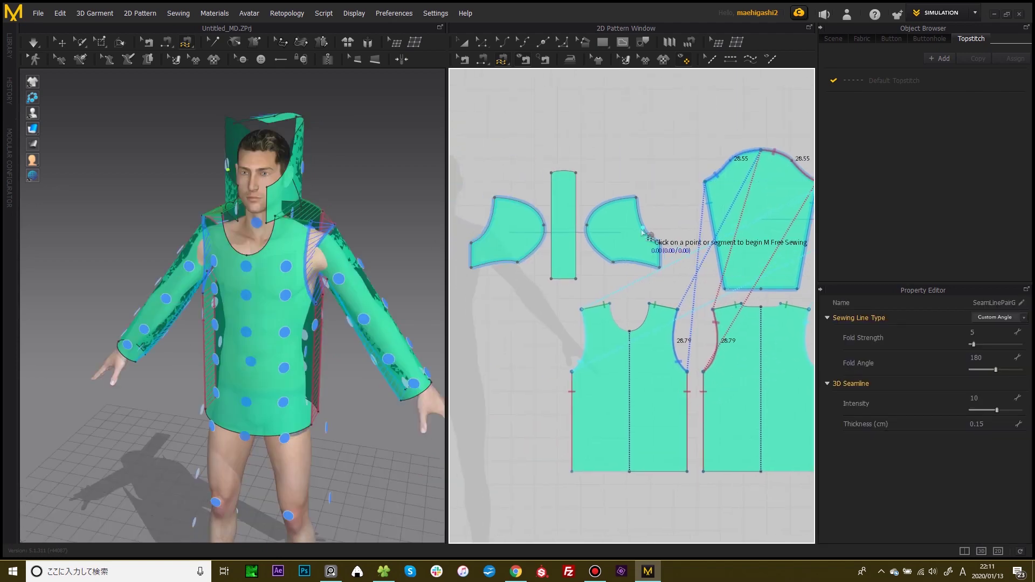
{"action": "scroll", "coordinate": [618, 234], "scroll_direction": "up", "scroll_amount": 2}
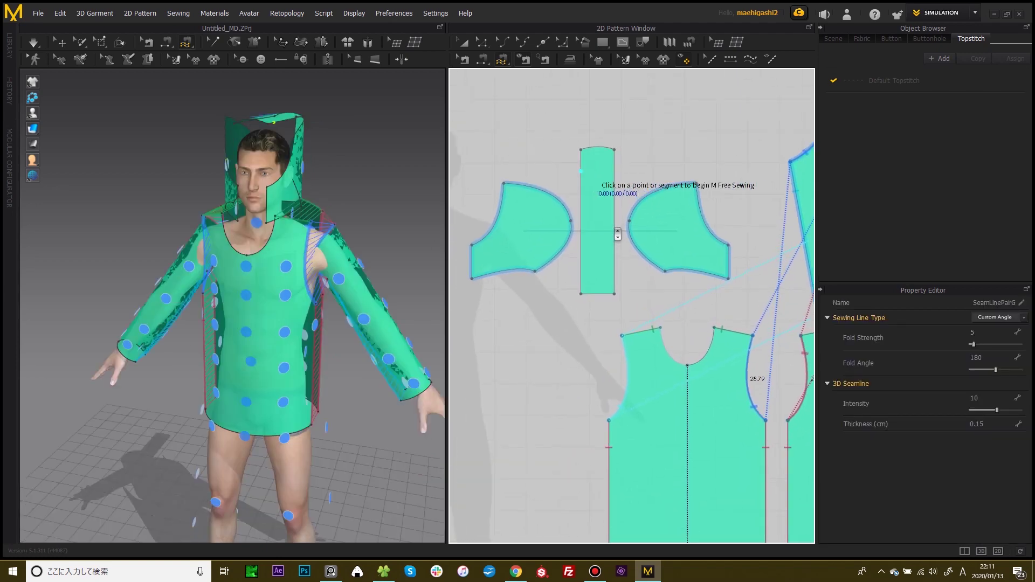
{"action": "scroll", "coordinate": [618, 235], "scroll_direction": "down", "scroll_amount": 3}
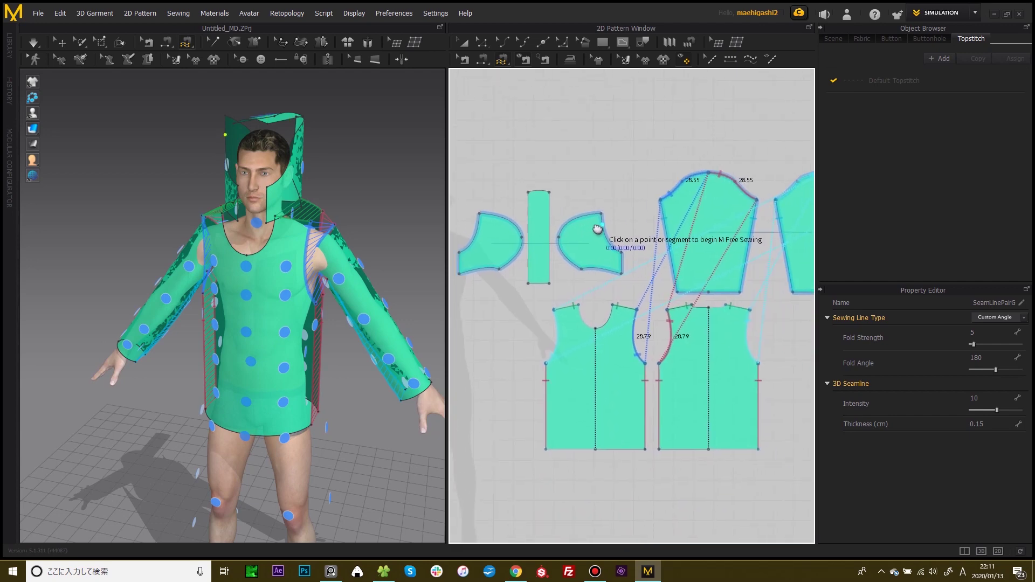
{"action": "scroll", "coordinate": [597, 229], "scroll_direction": "up", "scroll_amount": 3}
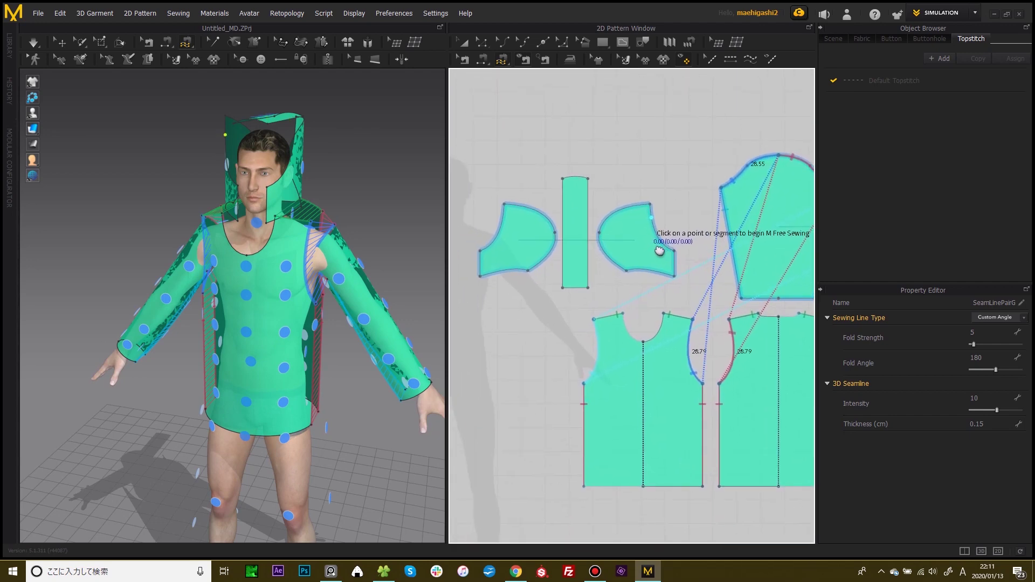
{"action": "right_click_drag", "start_coordinate": [356, 329], "coordinate": [242, 336]}
{"action": "scroll", "coordinate": [269, 253], "scroll_direction": "up", "scroll_amount": 3}
{"action": "middle_click_drag", "start_coordinate": [278, 243], "coordinate": [282, 259]}
{"action": "scroll", "coordinate": [538, 227], "scroll_direction": "down", "scroll_amount": 2}
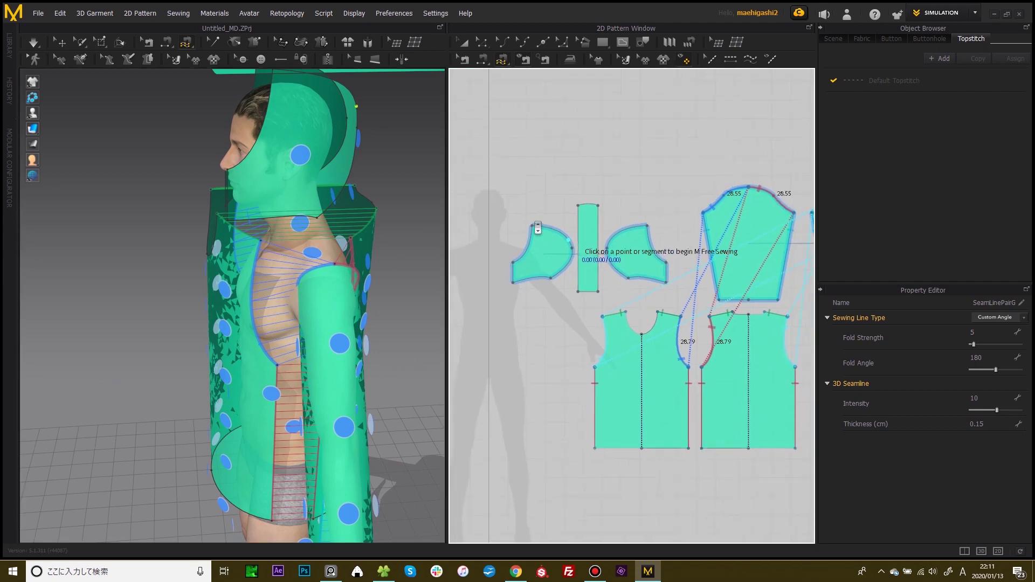
{"action": "scroll", "coordinate": [582, 249], "scroll_direction": "down", "scroll_amount": 1}
- Set the opacity of FABRIC 1 to 100
{"action": "left_click", "coordinate": [858, 41]}
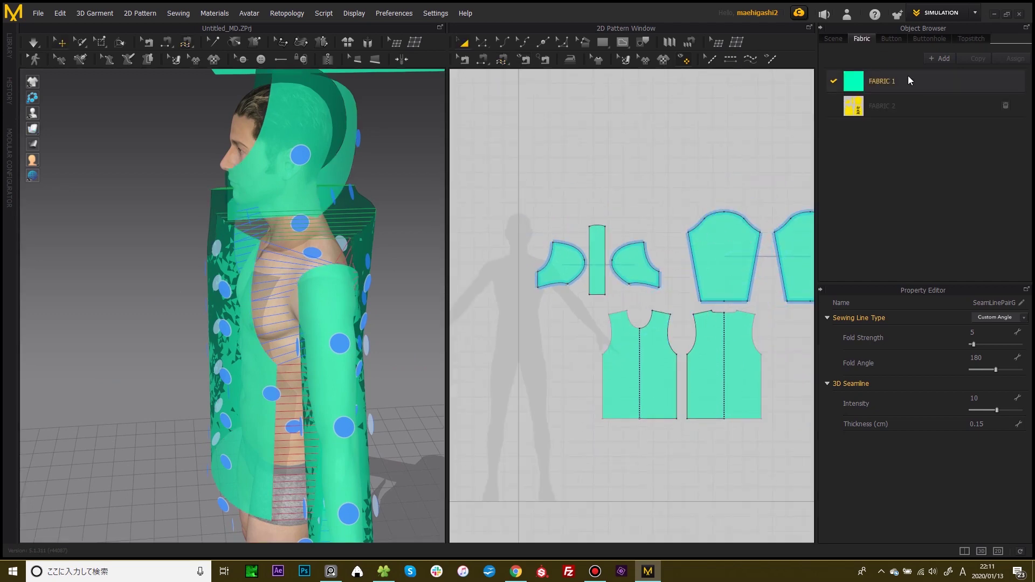
{"action": "left_click", "coordinate": [908, 80]}
{"action": "left_click_drag", "start_coordinate": [991, 469], "coordinate": [1008, 473]}
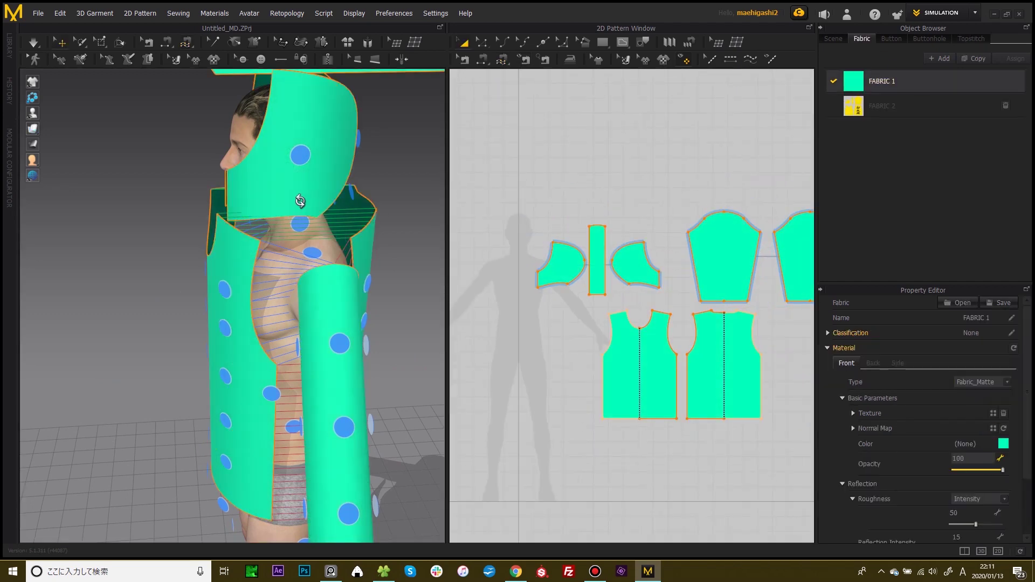
- Freeze both hood side pieces and the strip above the avatar's head
{"action": "right_click_drag", "start_coordinate": [300, 201], "coordinate": [329, 207]}
{"action": "scroll", "coordinate": [226, 243], "scroll_direction": "down", "scroll_amount": 2}
{"action": "middle_click_drag", "start_coordinate": [224, 215], "coordinate": [224, 245]}
{"action": "right_click_drag", "start_coordinate": [225, 237], "coordinate": [263, 227]}
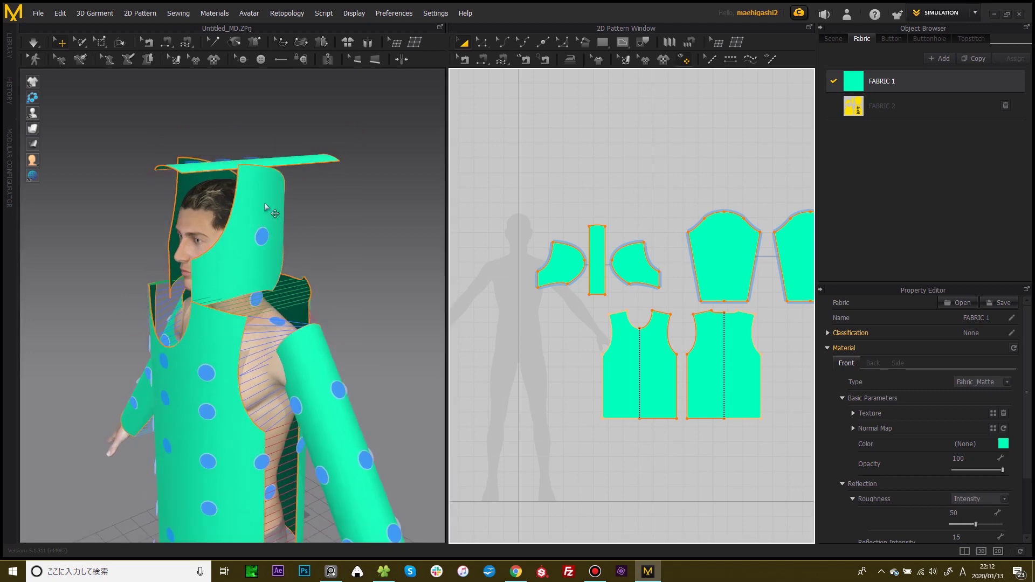
{"action": "left_click", "coordinate": [264, 207]}
{"action": "left_click", "coordinate": [180, 209], "text": "shift"}
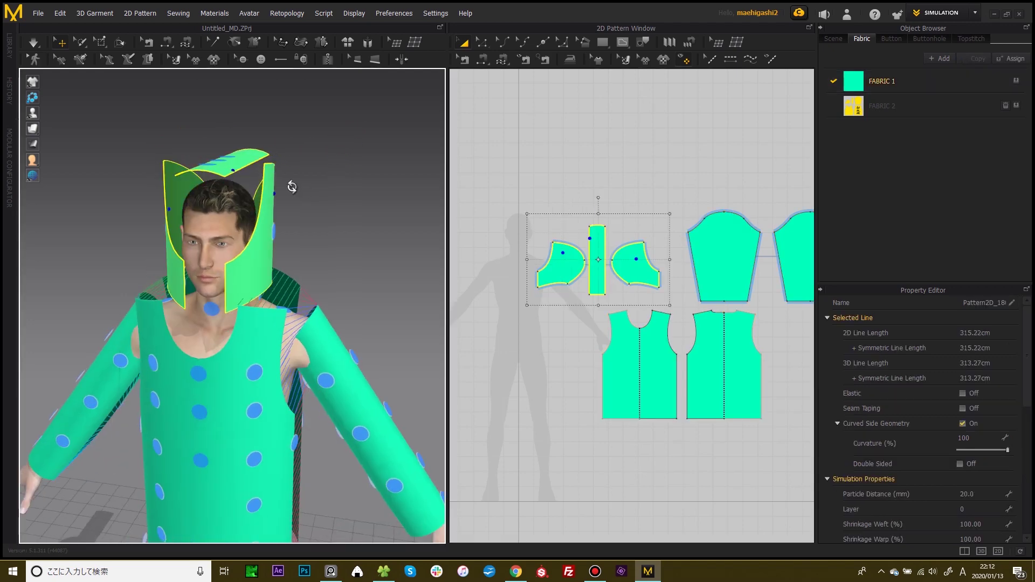
{"action": "right_click_drag", "start_coordinate": [289, 180], "coordinate": [265, 186]}
{"action": "key", "text": "ctrl+k"}
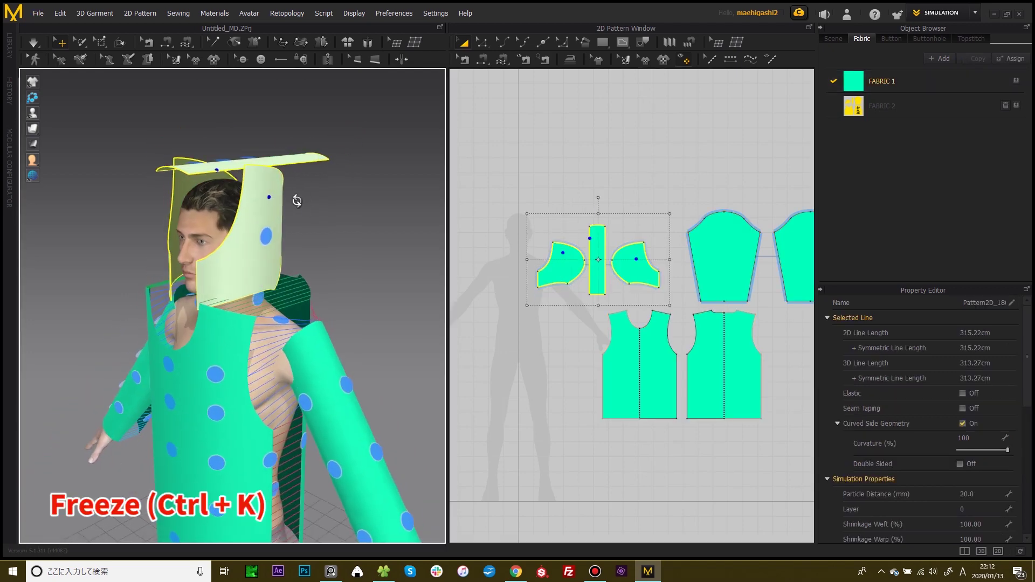
- Simulate the sewn body and sleeves on the avatar, then stop and inspect the drape around the neck
{"action": "scroll", "coordinate": [335, 241], "scroll_direction": "up", "scroll_amount": 3}
{"action": "right_click_drag", "start_coordinate": [302, 253], "coordinate": [321, 254]}
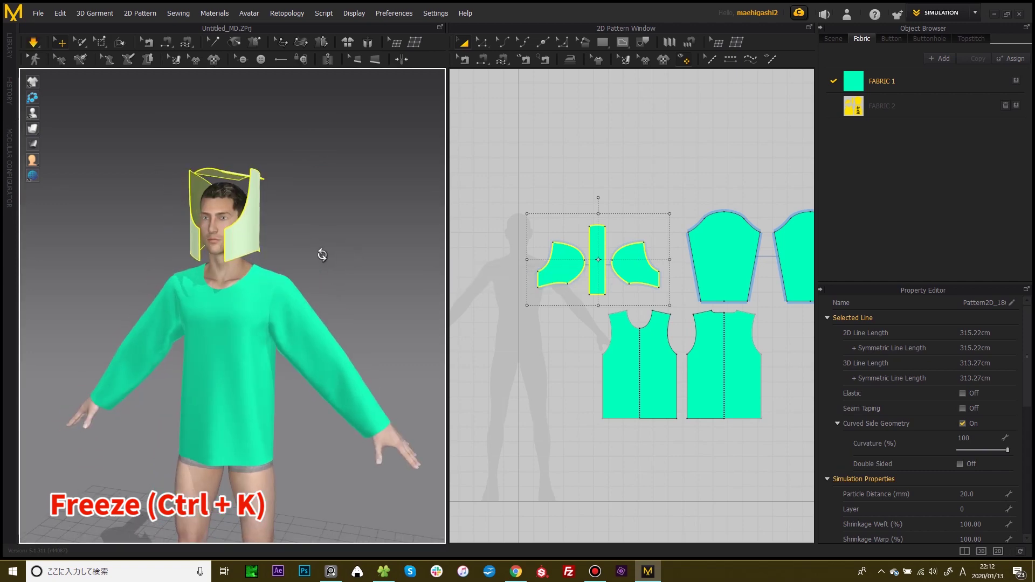
{"action": "right_click_drag", "start_coordinate": [335, 292], "coordinate": [332, 227]}
{"action": "scroll", "coordinate": [298, 225], "scroll_direction": "up", "scroll_amount": 3}
{"action": "mouse_move", "coordinate": [300, 273]}
{"action": "right_mouse_down"}
{"action": "mouse_move", "coordinate": [289, 277]}
{"action": "mouse_move", "coordinate": [319, 265]}
{"action": "right_mouse_up"}
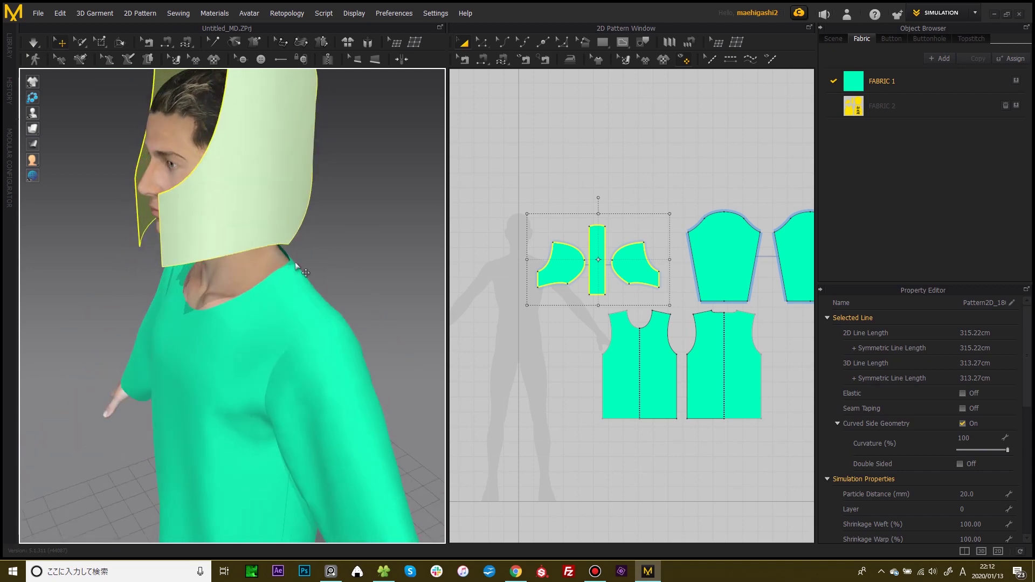
{"action": "scroll", "coordinate": [297, 273], "scroll_direction": "up", "scroll_amount": 3}
{"action": "scroll", "coordinate": [638, 318], "scroll_direction": "down", "scroll_amount": 2}
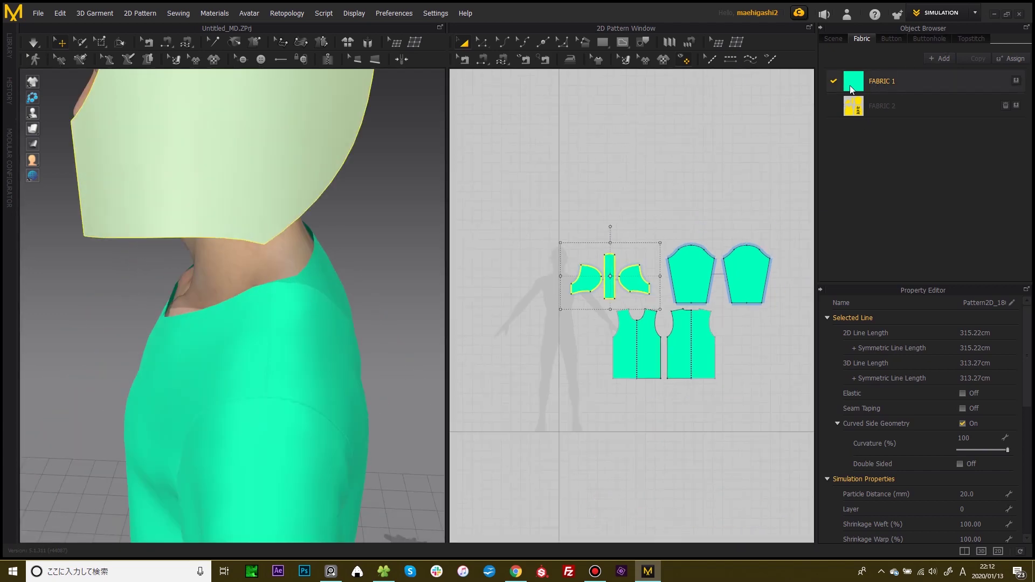
- Change the colour of FABRIC 1 to purple with hue 273, saturation 100 and value 100
{"action": "left_click", "coordinate": [852, 88]}
{"action": "left_click", "coordinate": [1003, 444]}
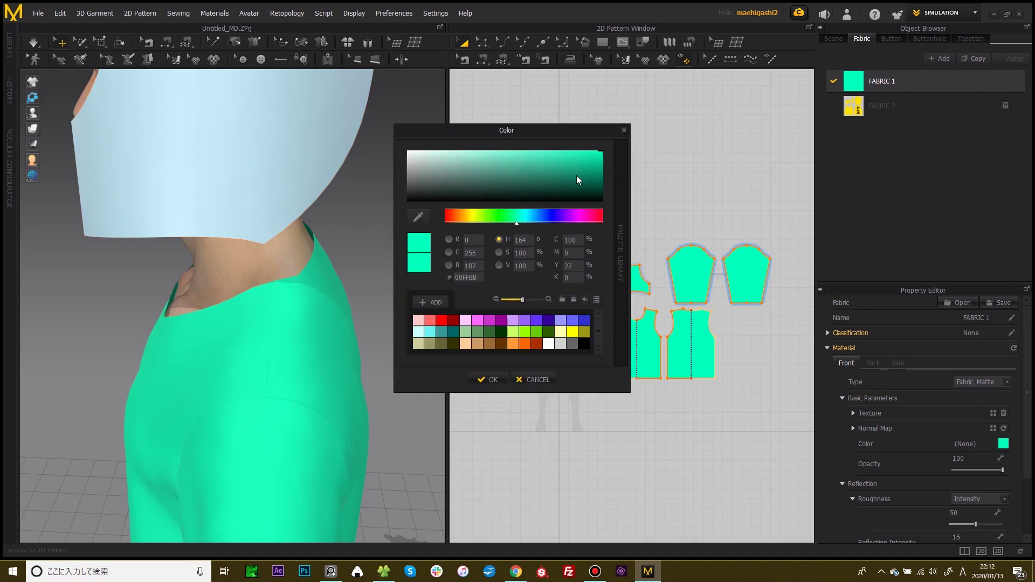
{"action": "left_click_drag", "start_coordinate": [519, 225], "coordinate": [567, 225]}
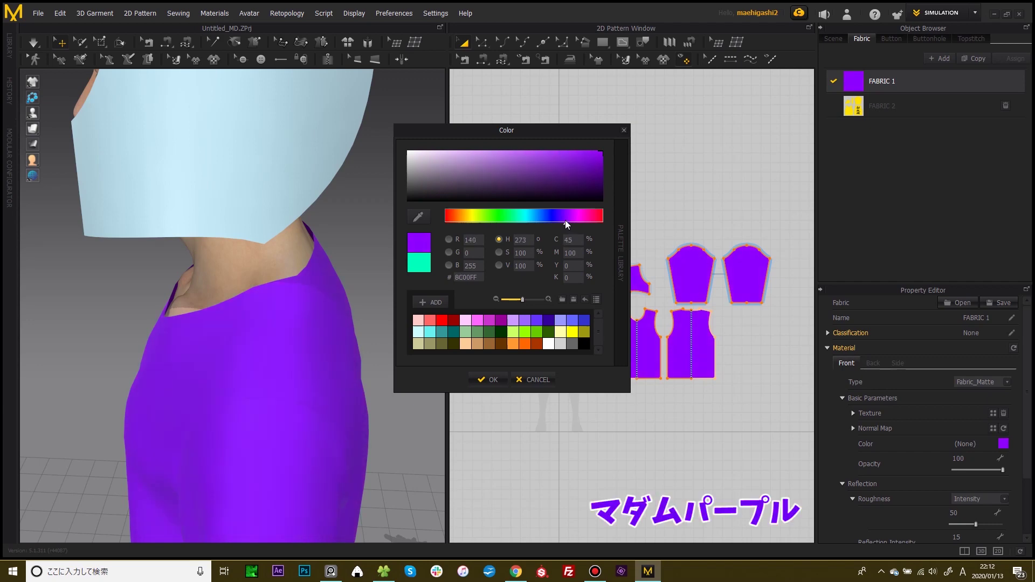
{"action": "left_click", "coordinate": [487, 378]}
{"action": "right_click_drag", "start_coordinate": [409, 296], "coordinate": [382, 248]}
{"action": "left_click", "coordinate": [383, 183]}
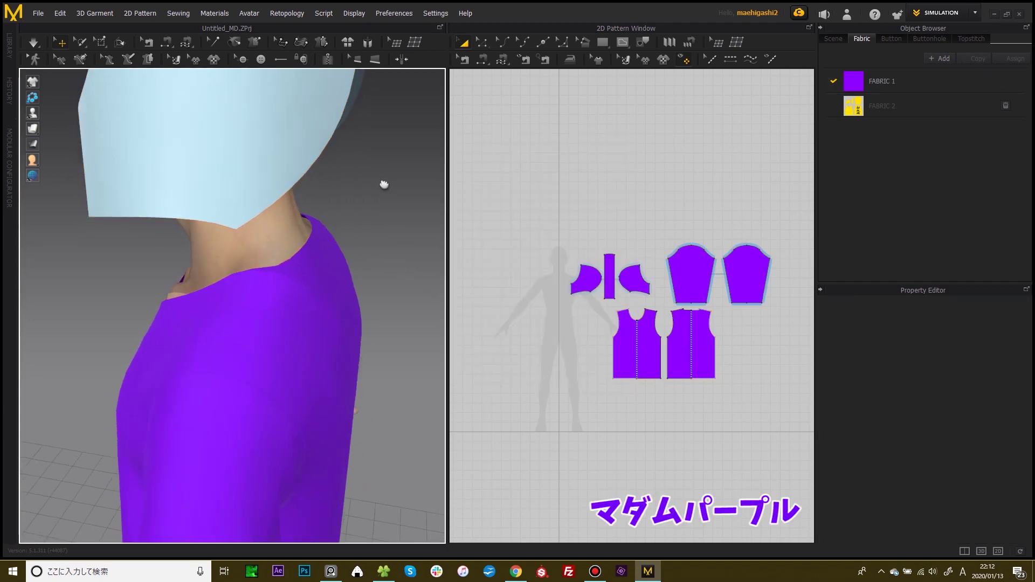
- Examine the hood side piece's lower edge against the body's front and back neckline in 3D and 2D
{"action": "middle_click_drag", "start_coordinate": [384, 185], "coordinate": [383, 218]}
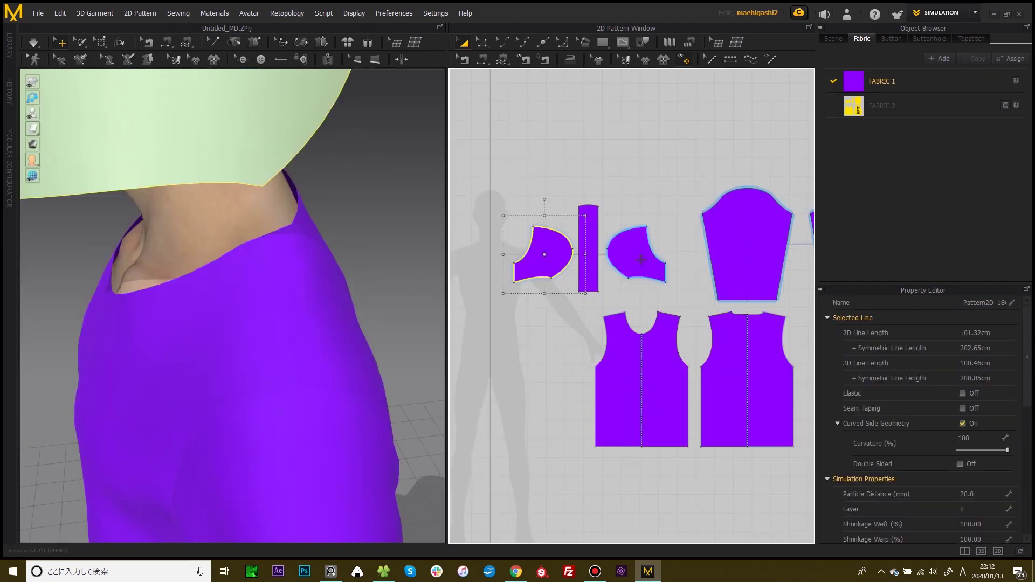
{"action": "middle_click_drag", "start_coordinate": [650, 202], "coordinate": [624, 213]}
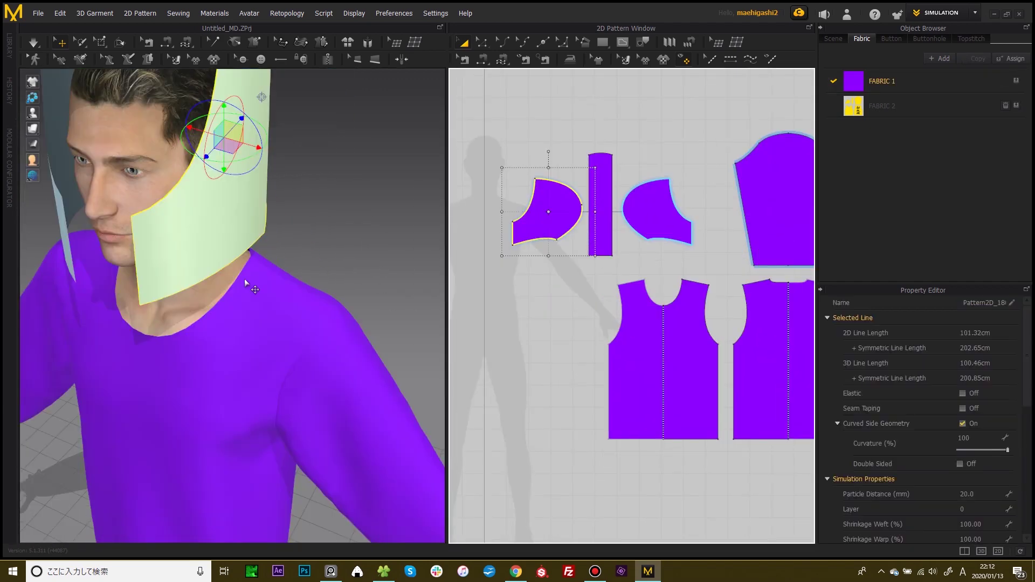
{"action": "right_click_drag", "start_coordinate": [246, 280], "coordinate": [218, 262]}
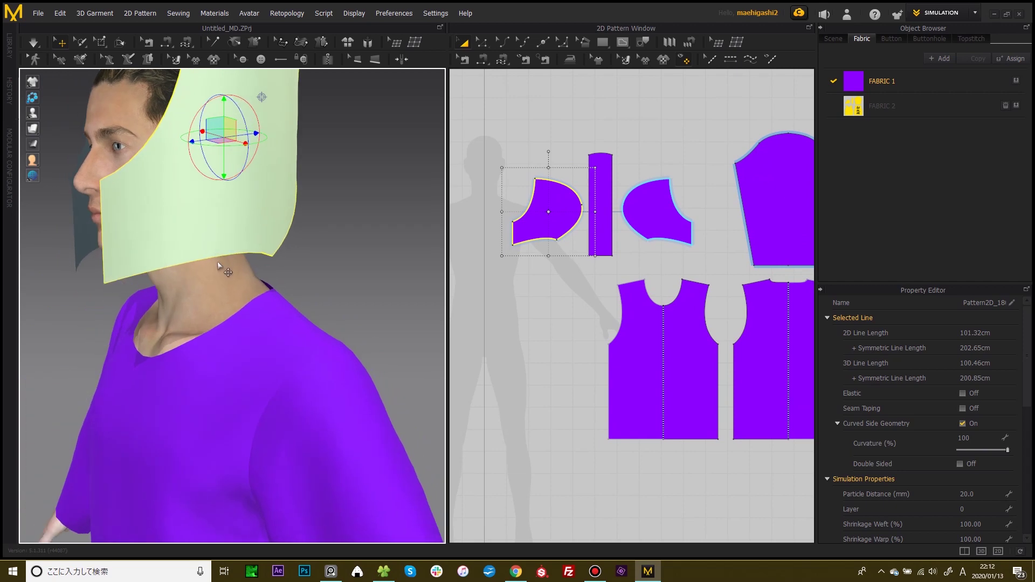
{"action": "middle_click_drag", "start_coordinate": [658, 269], "coordinate": [575, 270]}
{"action": "scroll", "coordinate": [563, 303], "scroll_direction": "up", "scroll_amount": 3}
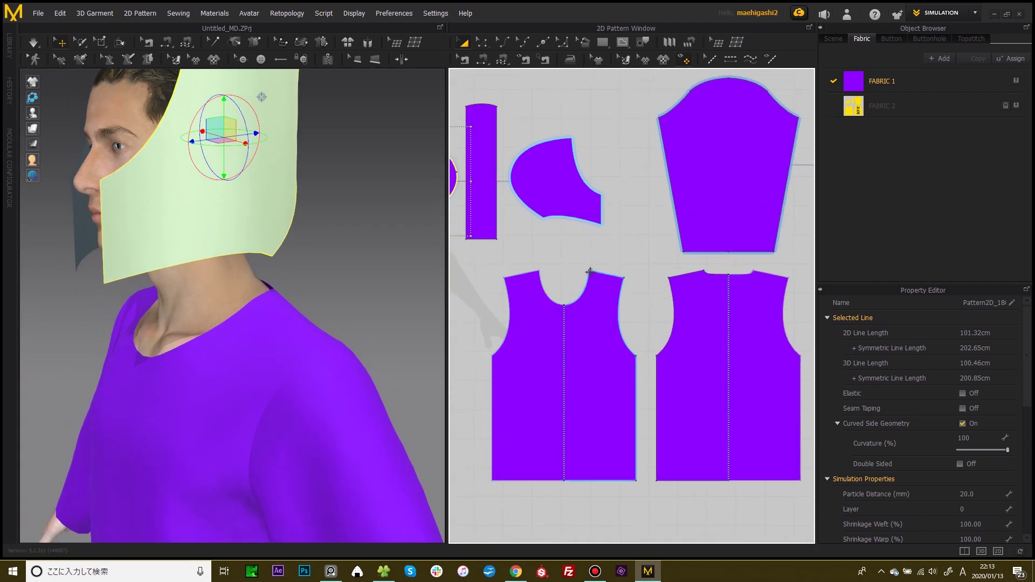
{"action": "right_click_drag", "start_coordinate": [253, 345], "coordinate": [173, 358]}
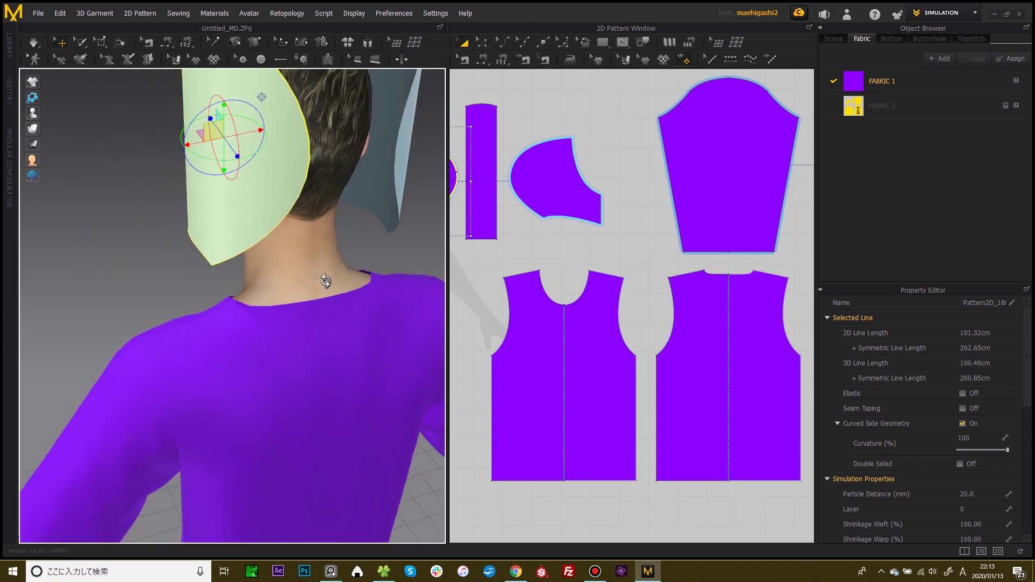
{"action": "right_click_drag", "start_coordinate": [330, 281], "coordinate": [256, 307]}
{"action": "right_click_drag", "start_coordinate": [343, 324], "coordinate": [189, 344]}
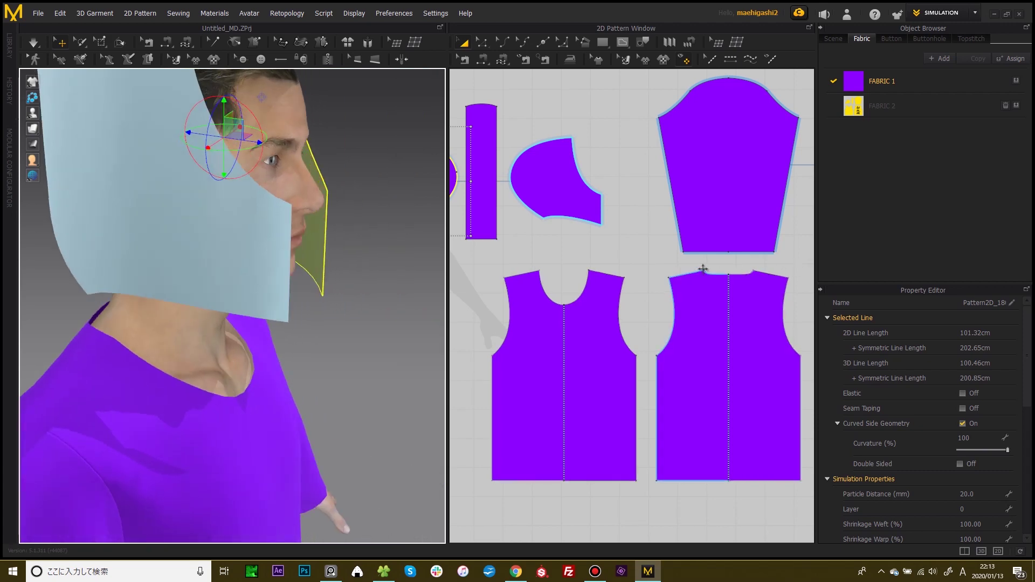
{"action": "middle_click_drag", "start_coordinate": [605, 276], "coordinate": [690, 290]}
{"action": "scroll", "coordinate": [679, 299], "scroll_direction": "down", "scroll_amount": 1}
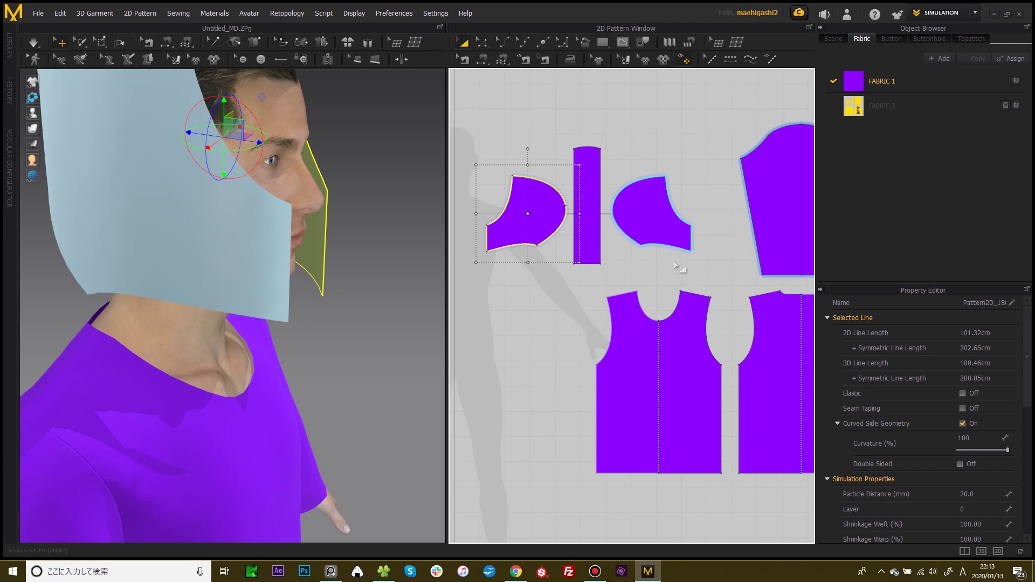
{"action": "key", "text": "m"}
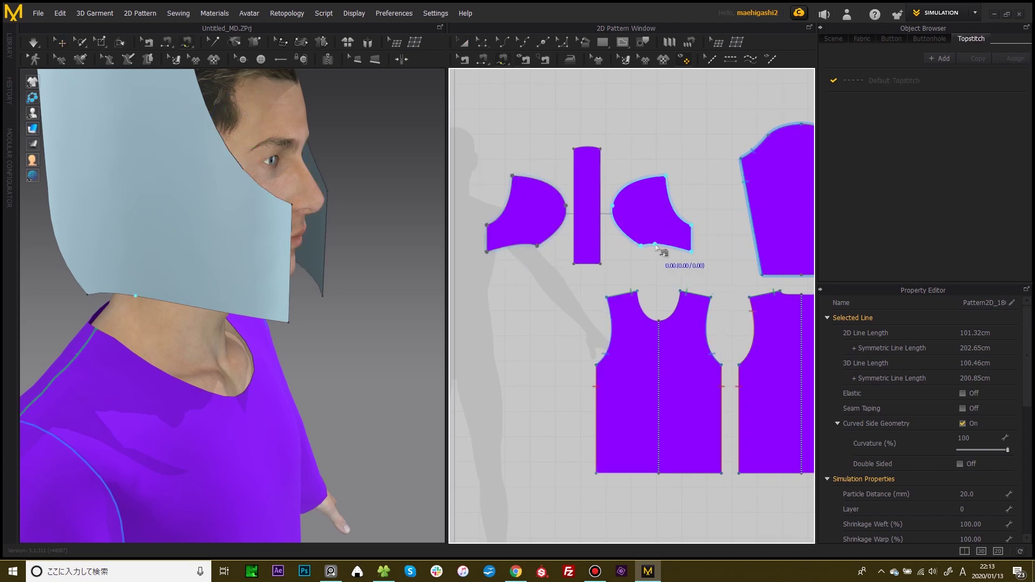
{"action": "right_click_drag", "start_coordinate": [409, 254], "coordinate": [152, 261]}
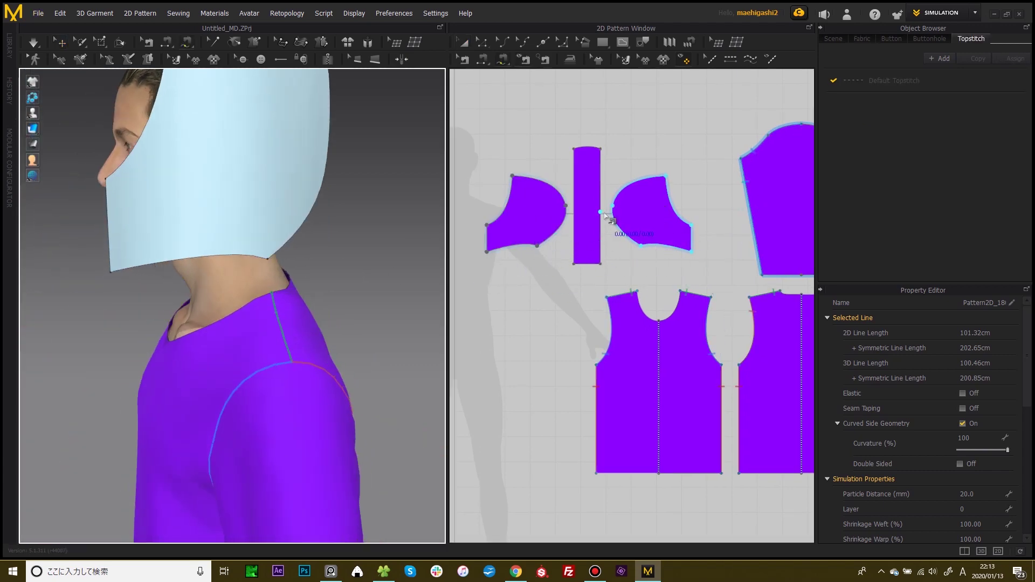
{"action": "left_click", "coordinate": [485, 252]}
{"action": "left_click", "coordinate": [538, 248]}
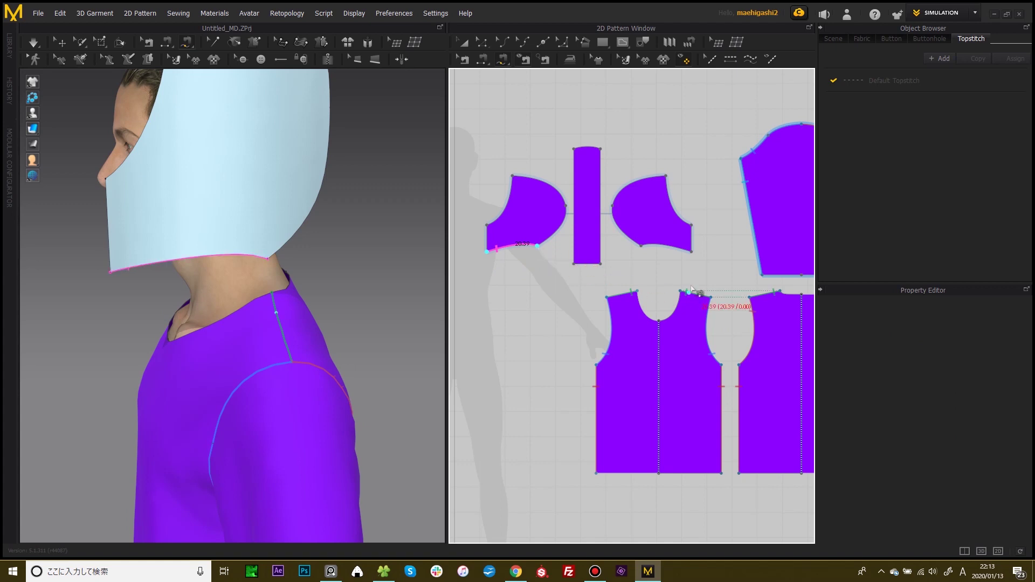
- Sew the hood side's lower edge to half the front neckline plus 4.33 cm of the back neckline using M:N Free Sewing
{"action": "left_click", "coordinate": [502, 59]}
{"action": "left_click", "coordinate": [518, 89]}
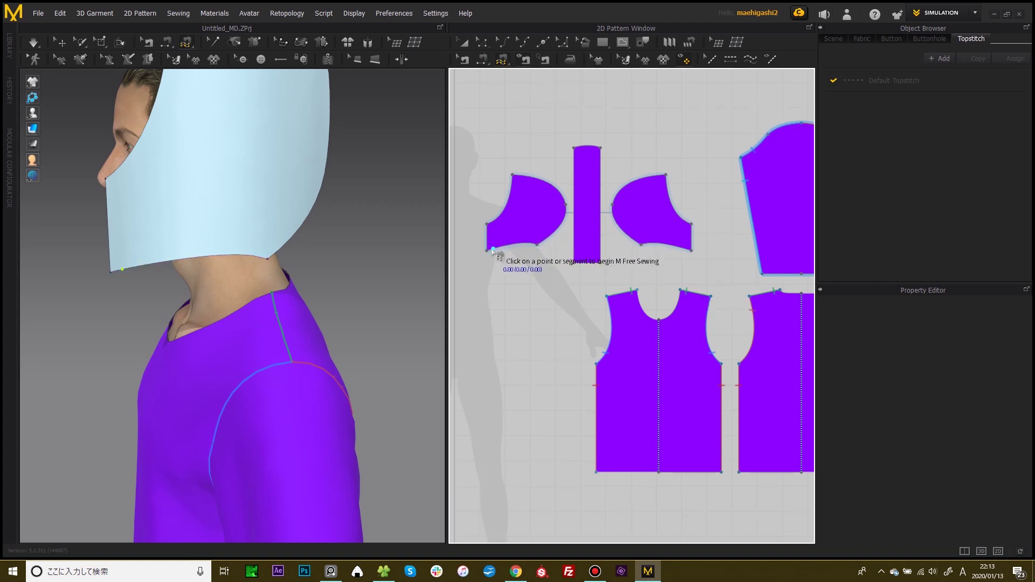
{"action": "left_click", "coordinate": [545, 242]}
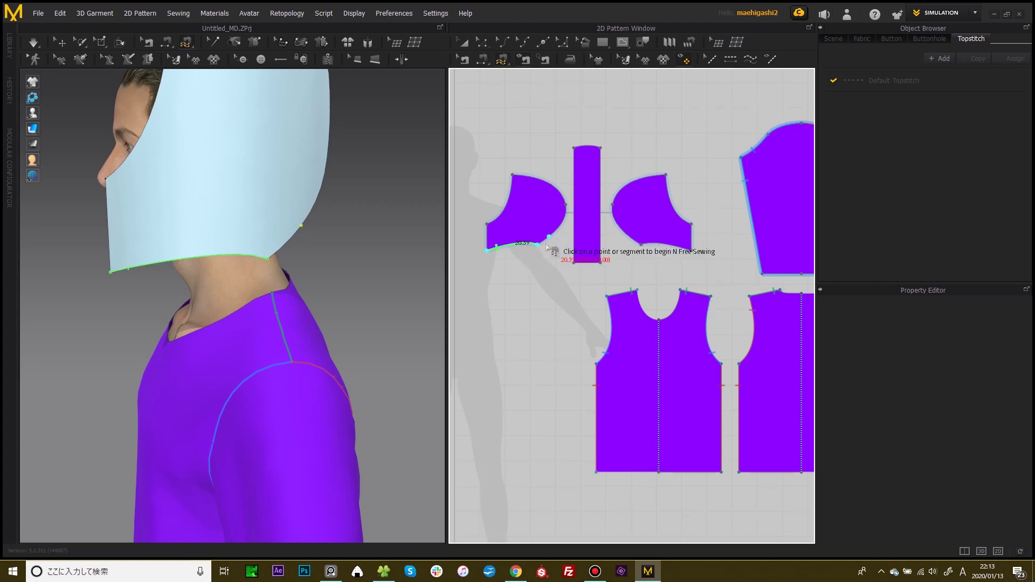
{"action": "scroll", "coordinate": [619, 277], "scroll_direction": "up", "scroll_amount": 3}
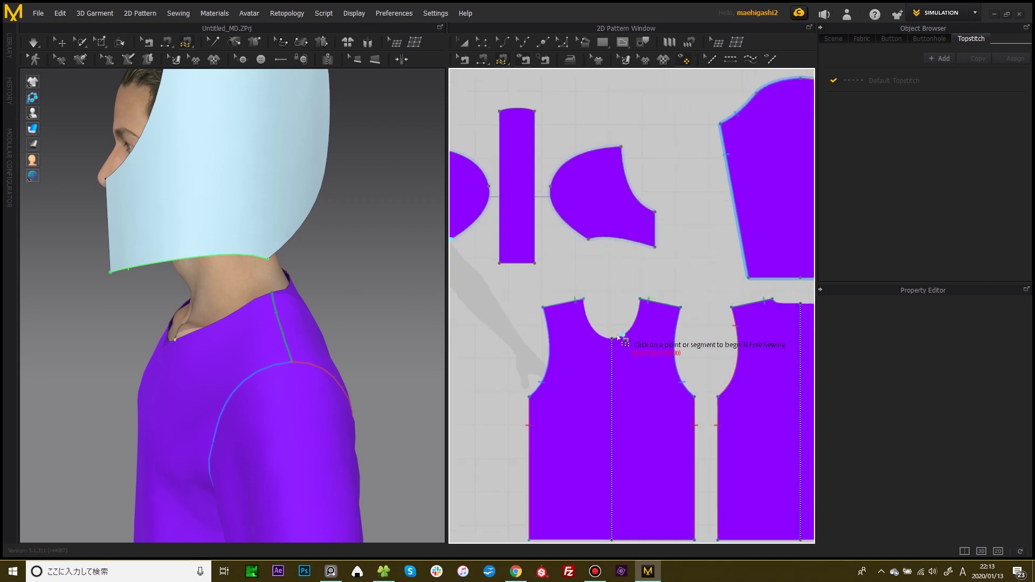
{"action": "left_click", "coordinate": [612, 340]}
{"action": "left_click", "coordinate": [640, 300]}
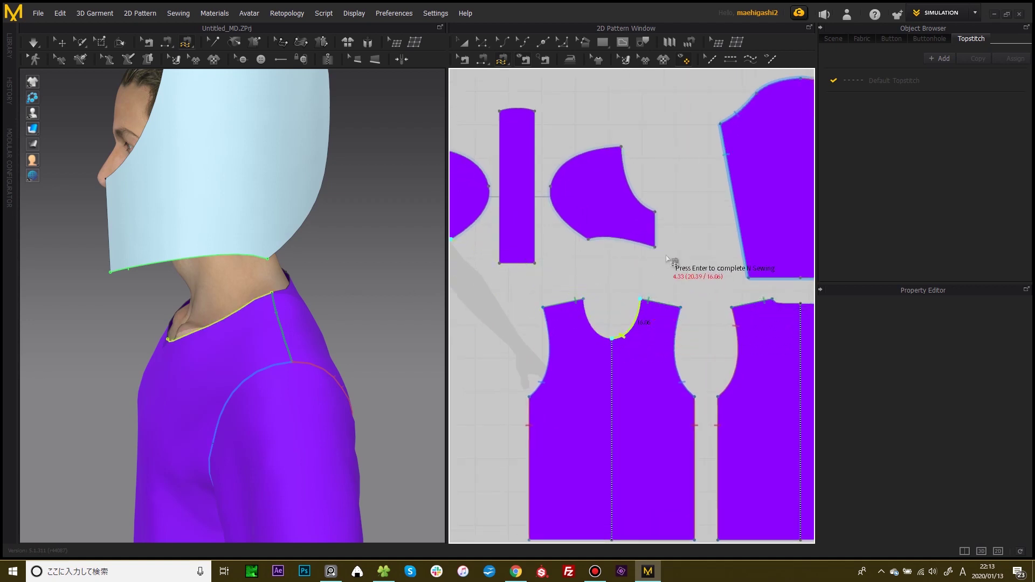
{"action": "middle_click_drag", "start_coordinate": [687, 252], "coordinate": [558, 220]}
{"action": "scroll", "coordinate": [623, 259], "scroll_direction": "up", "scroll_amount": 2}
{"action": "left_click", "coordinate": [638, 259]}
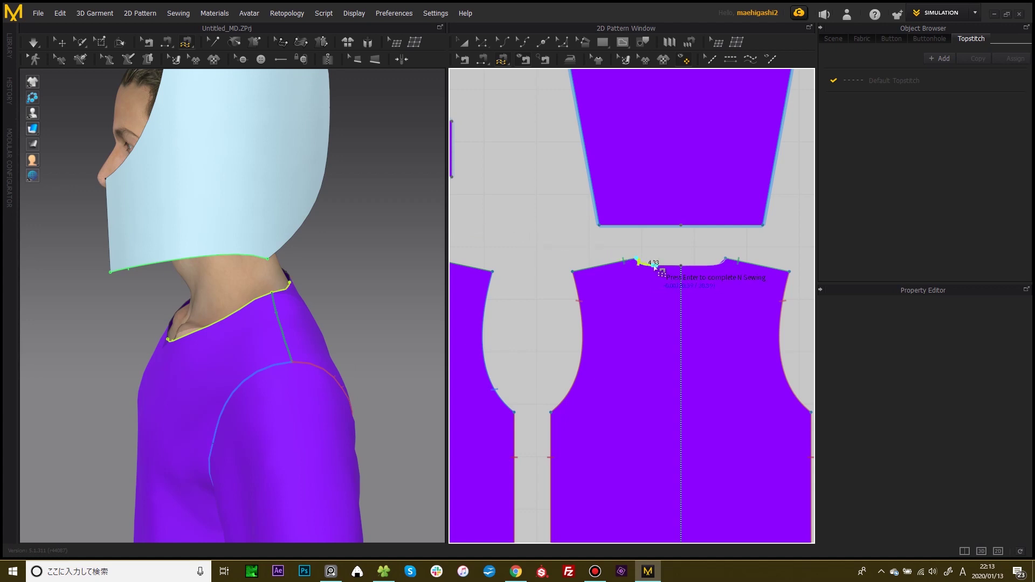
{"action": "scroll", "coordinate": [655, 268], "scroll_direction": "down", "scroll_amount": 1}
{"action": "key", "text": "Return"}
- Sew the centre hood strip's lower edge to the middle section of the back neckline
{"action": "scroll", "coordinate": [488, 196], "scroll_direction": "down", "scroll_amount": 2}
{"action": "middle_click_drag", "start_coordinate": [488, 197], "coordinate": [536, 200]}
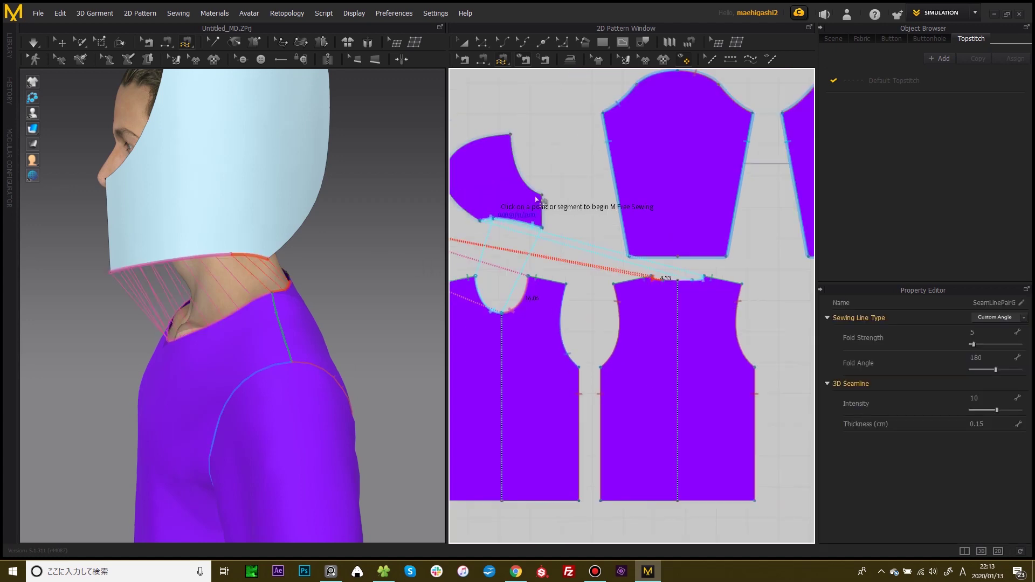
{"action": "scroll", "coordinate": [536, 200], "scroll_direction": "up", "scroll_amount": 2}
{"action": "scroll", "coordinate": [696, 233], "scroll_direction": "down", "scroll_amount": 2}
{"action": "middle_click_drag", "start_coordinate": [691, 227], "coordinate": [761, 237]}
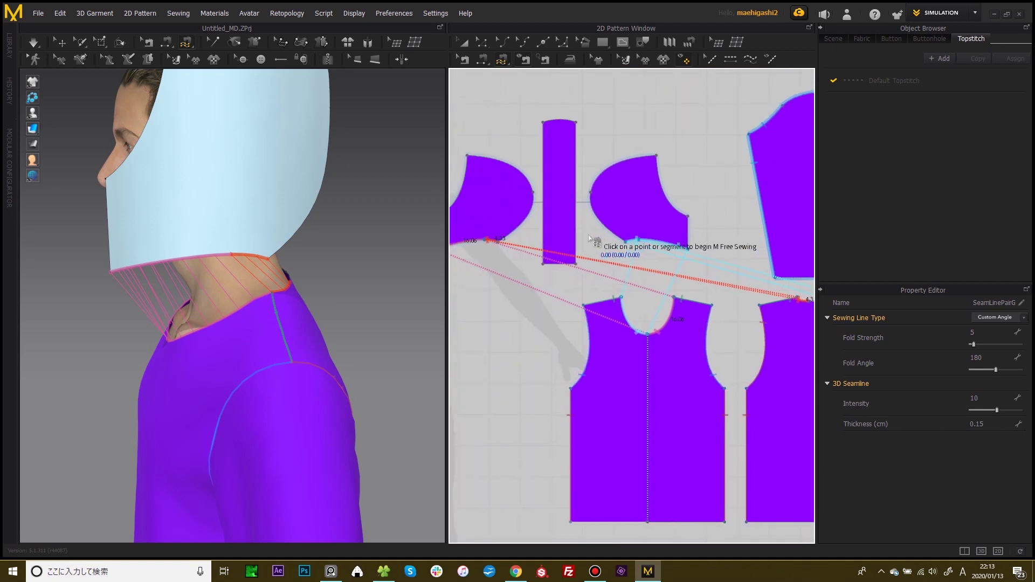
{"action": "scroll", "coordinate": [589, 245], "scroll_direction": "up", "scroll_amount": 2}
{"action": "key", "text": "n"}
{"action": "left_click", "coordinate": [536, 255]}
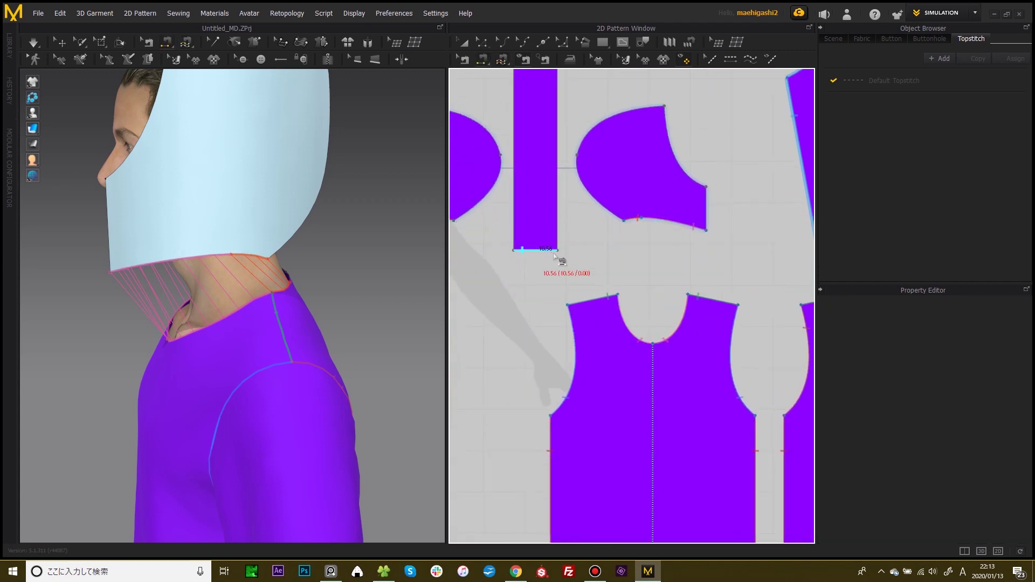
{"action": "scroll", "coordinate": [550, 266], "scroll_direction": "up", "scroll_amount": 2}
{"action": "scroll", "coordinate": [677, 294], "scroll_direction": "down", "scroll_amount": 4}
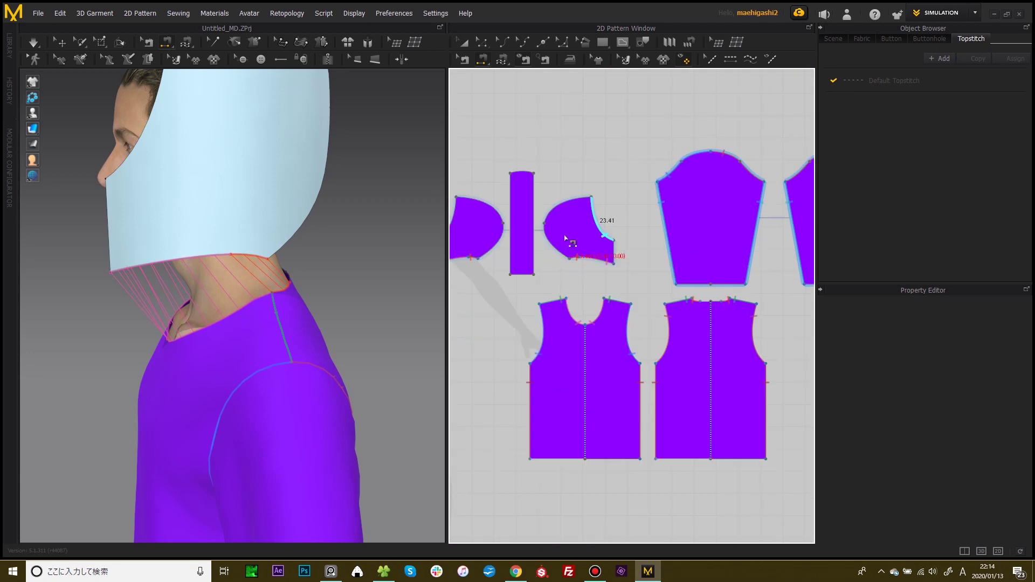
{"action": "left_click", "coordinate": [538, 276]}
{"action": "scroll", "coordinate": [672, 282], "scroll_direction": "up", "scroll_amount": 3}
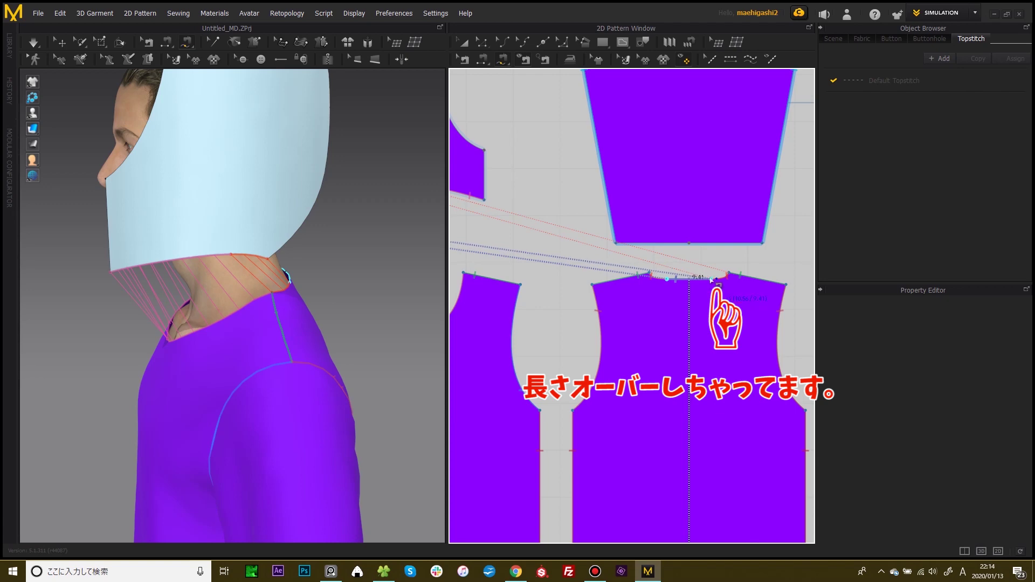
{"action": "left_click", "coordinate": [712, 279]}
- Sew the left-hand hood side piece's curved back edge to the facing long edge of the centre strip, starting from the lower corner
{"action": "scroll", "coordinate": [639, 254], "scroll_direction": "down", "scroll_amount": 4}
{"action": "mouse_move", "coordinate": [325, 276]}
{"action": "right_mouse_down"}
{"action": "mouse_move", "coordinate": [341, 274]}
{"action": "mouse_move", "coordinate": [327, 270]}
{"action": "right_mouse_up"}
{"action": "scroll", "coordinate": [576, 197], "scroll_direction": "up", "scroll_amount": 2}
{"action": "middle_click_drag", "start_coordinate": [576, 197], "coordinate": [614, 236]}
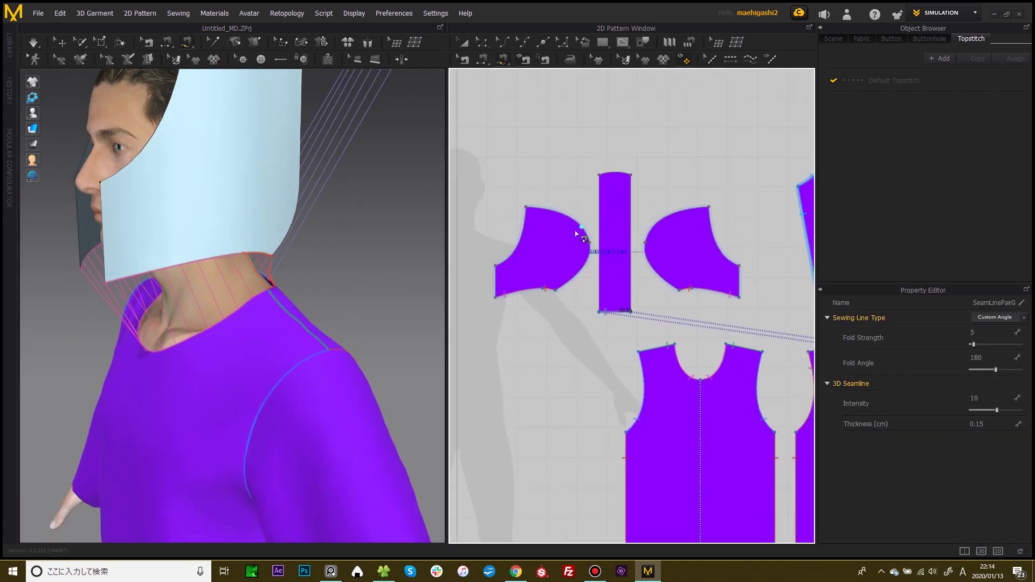
{"action": "left_click", "coordinate": [556, 290]}
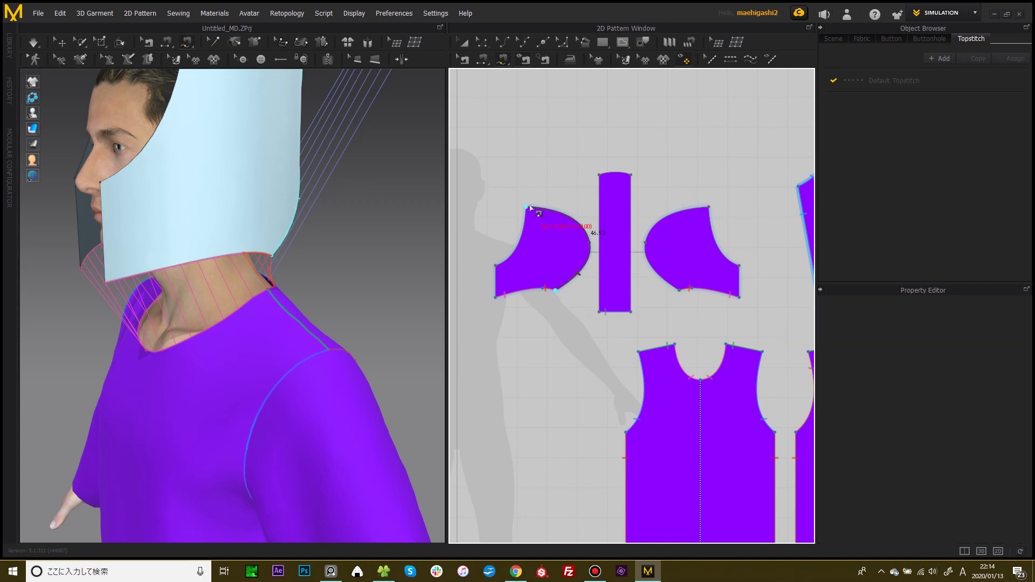
{"action": "left_click", "coordinate": [600, 312]}
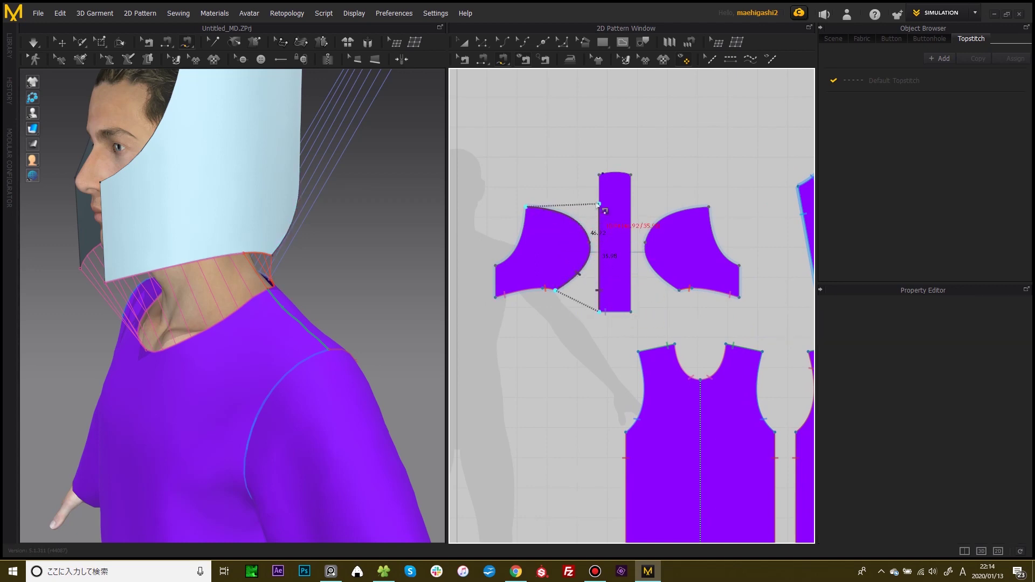
{"action": "left_click", "coordinate": [600, 206]}
- Sew the right-hand hood side piece's curved back edge to the centre strip's other long edge
{"action": "left_click", "coordinate": [675, 288]}
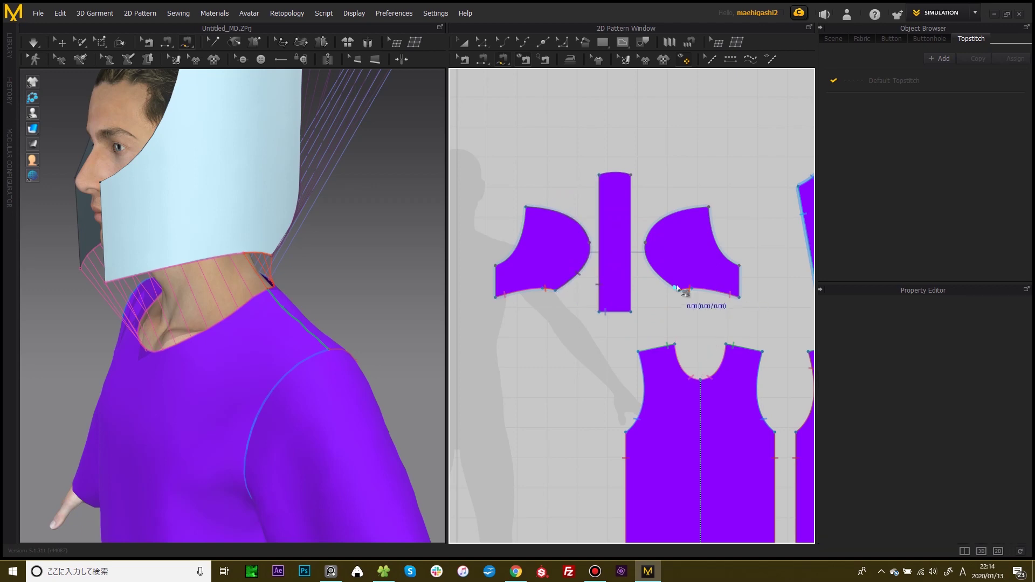
{"action": "left_click", "coordinate": [708, 207]}
{"action": "left_click", "coordinate": [631, 312]}
{"action": "left_click", "coordinate": [631, 176]}
- Unfreeze the centre strip and both hood side pieces
{"action": "right_click_drag", "start_coordinate": [245, 274], "coordinate": [268, 271]}
{"action": "scroll", "coordinate": [269, 270], "scroll_direction": "down", "scroll_amount": 2}
{"action": "middle_click_drag", "start_coordinate": [269, 271], "coordinate": [302, 318]}
{"action": "scroll", "coordinate": [635, 212], "scroll_direction": "down", "scroll_amount": 4}
{"action": "key", "text": "a"}
{"action": "left_click_drag", "start_coordinate": [513, 201], "coordinate": [701, 316]}
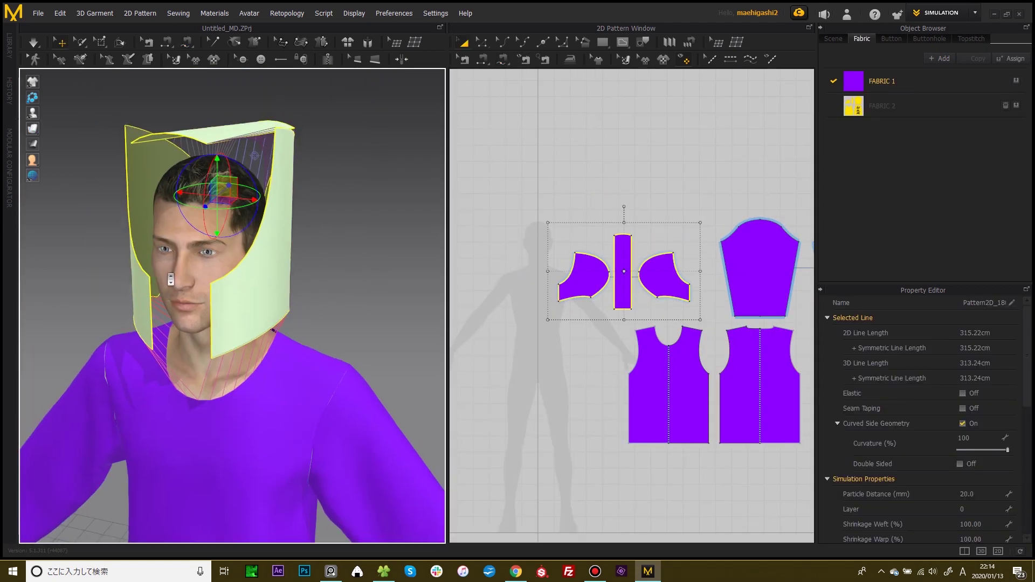
{"action": "key", "text": "ctrl+g"}
{"action": "right_click_drag", "start_coordinate": [290, 263], "coordinate": [252, 250]}
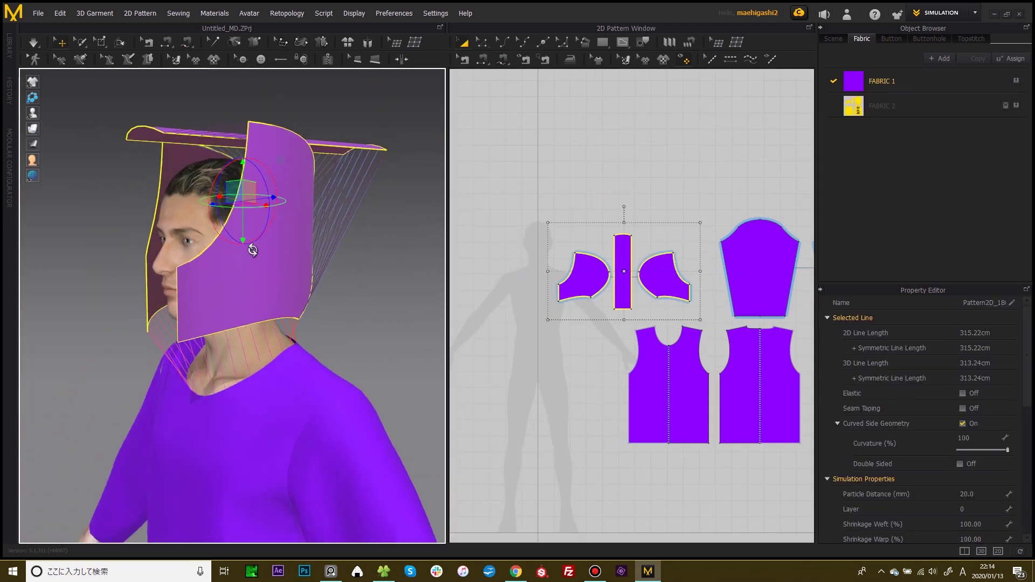
- Simulate the sewn hood onto the avatar's head, then stop and inspect the garment from the front
{"action": "key", "text": "space"}
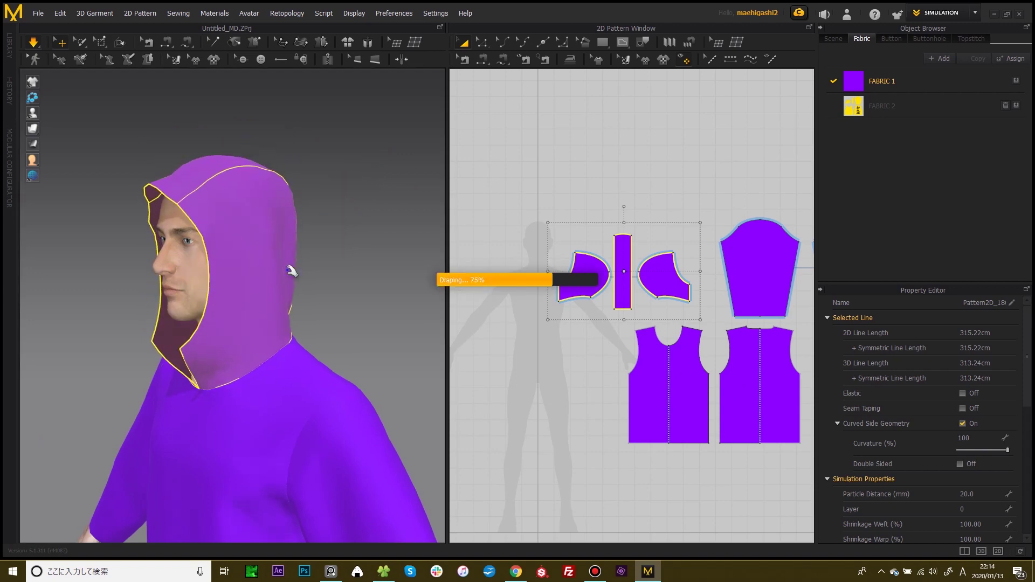
{"action": "right_click_drag", "start_coordinate": [312, 268], "coordinate": [293, 259]}
{"action": "scroll", "coordinate": [329, 280], "scroll_direction": "down", "scroll_amount": 5}
{"action": "scroll", "coordinate": [332, 241], "scroll_direction": "up", "scroll_amount": 5}
{"action": "scroll", "coordinate": [341, 290], "scroll_direction": "up", "scroll_amount": 2}
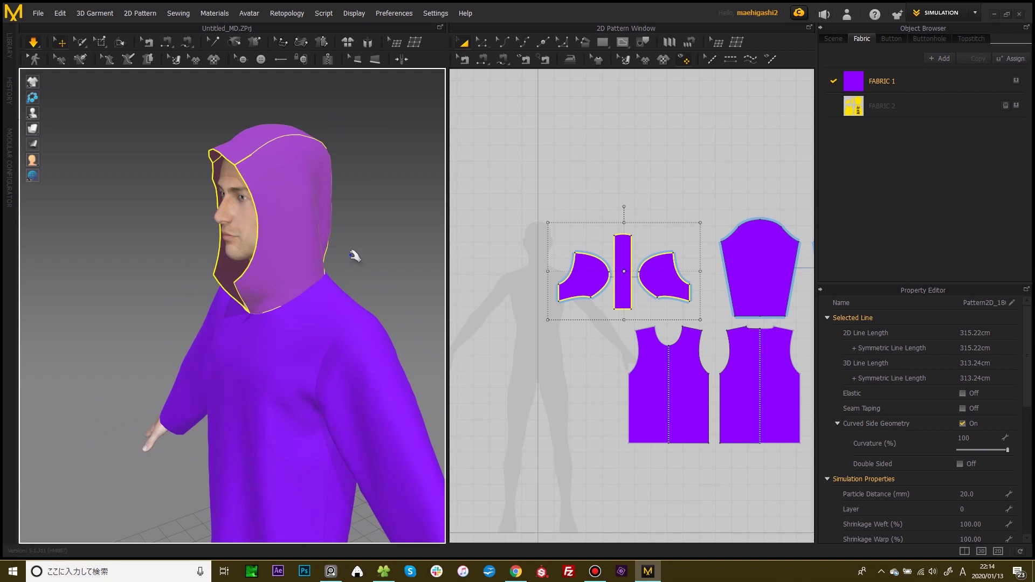
{"action": "key", "text": "space"}
{"action": "key", "text": "2"}
{"action": "middle_click_drag", "start_coordinate": [338, 252], "coordinate": [324, 180]}
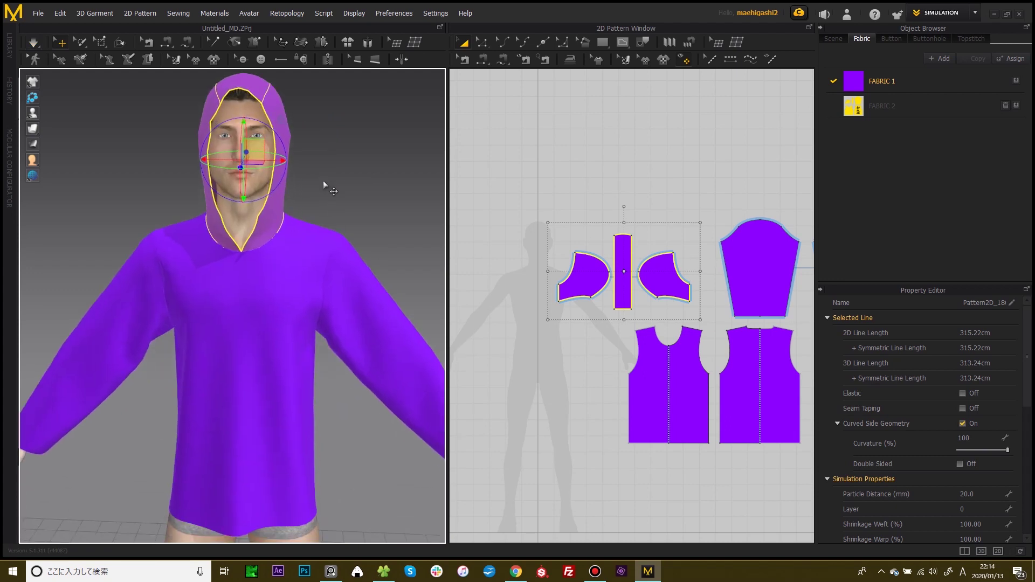
{"action": "scroll", "coordinate": [321, 189], "scroll_direction": "down", "scroll_amount": 2}
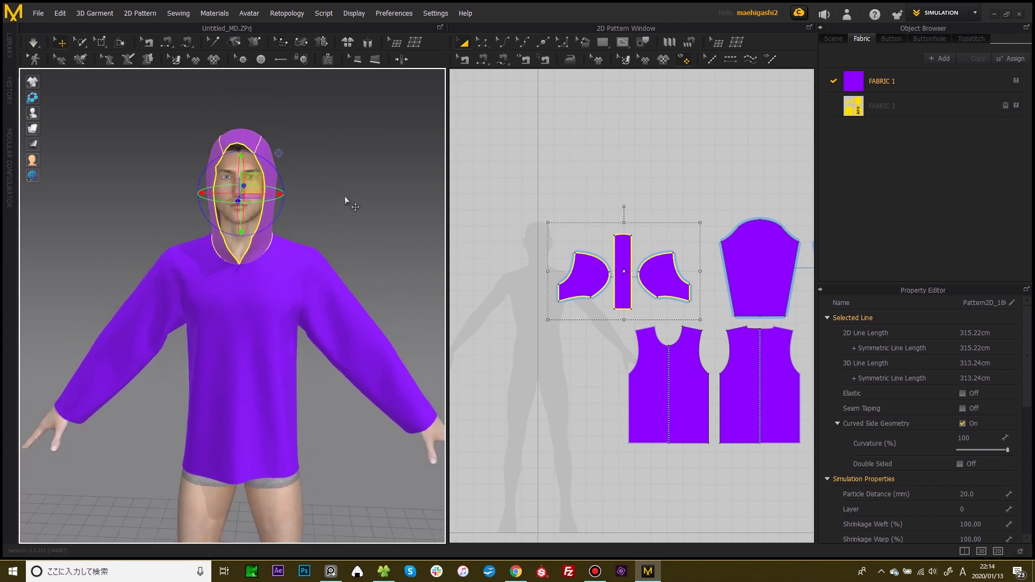
{"action": "left_click", "coordinate": [318, 157]}
{"action": "scroll", "coordinate": [291, 167], "scroll_direction": "up", "scroll_amount": 5}
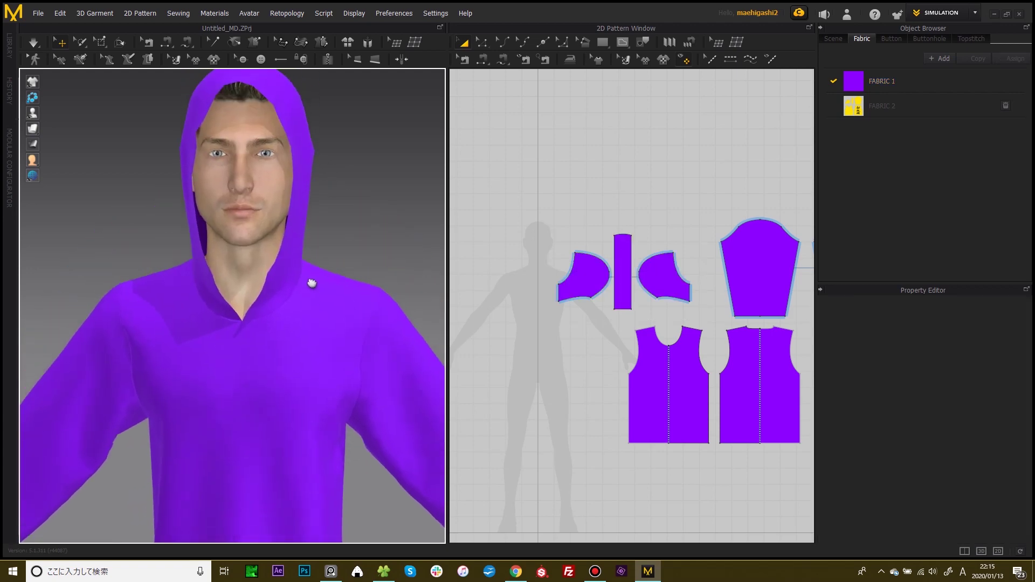
- Select the centre strip and both hood side pieces, and switch the simulation mode to GPU
{"action": "left_click", "coordinate": [306, 239]}
{"action": "middle_click_drag", "start_coordinate": [335, 194], "coordinate": [327, 238]}
{"action": "left_click", "coordinate": [254, 128], "text": "shift"}
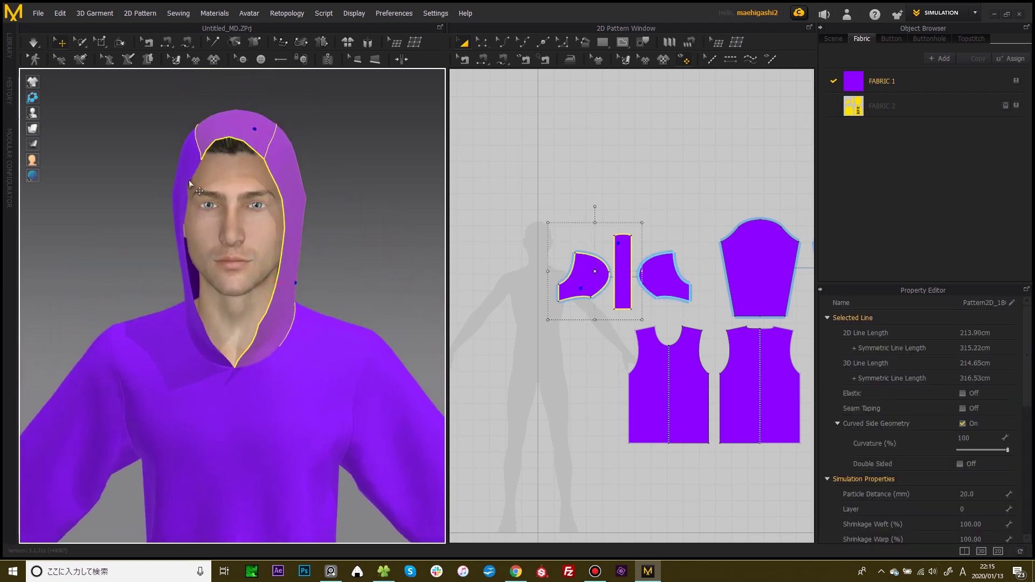
{"action": "left_click", "coordinate": [188, 180], "text": "shift"}
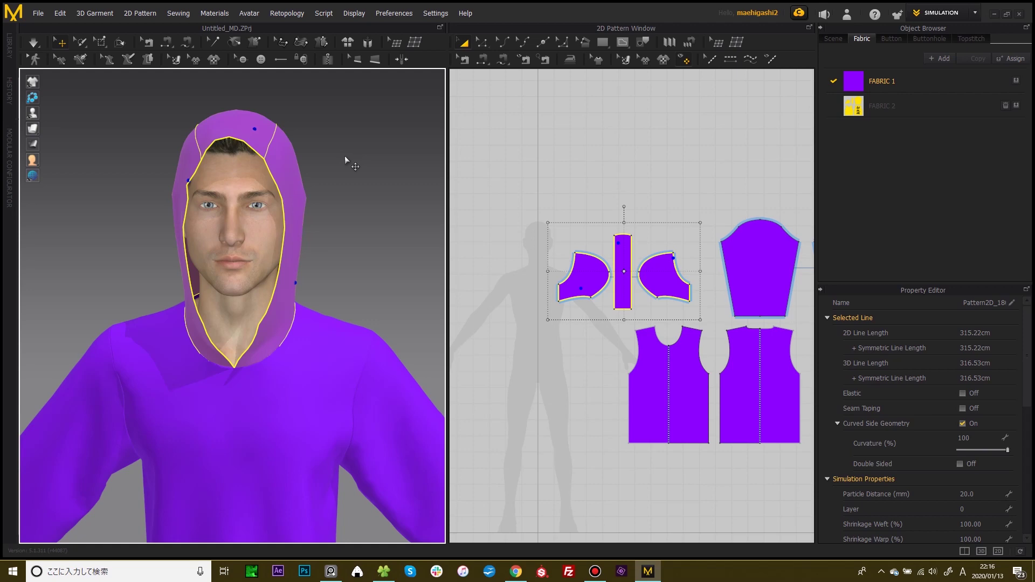
{"action": "right_click_drag", "start_coordinate": [341, 157], "coordinate": [332, 183]}
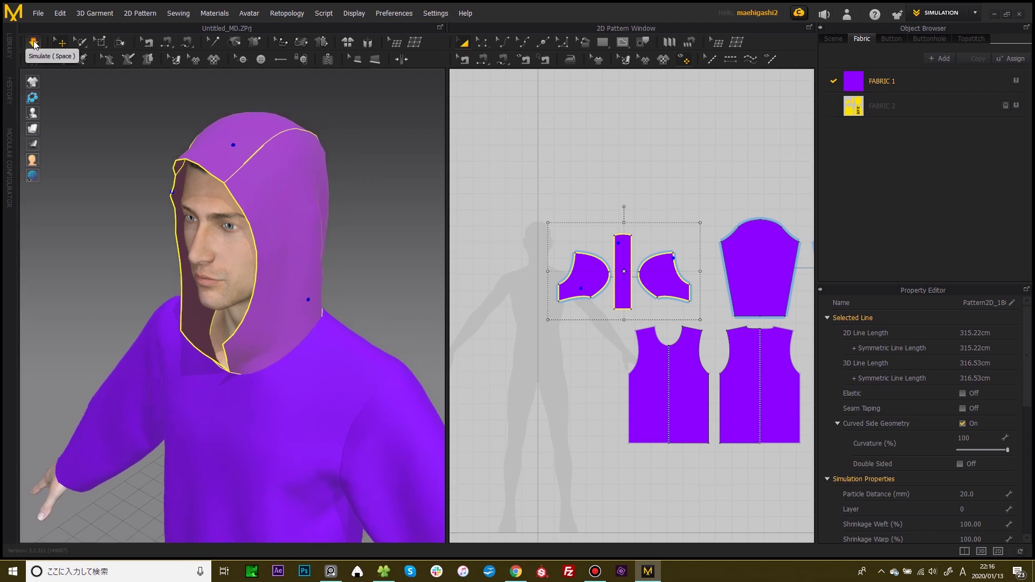
{"action": "left_click", "coordinate": [33, 40]}
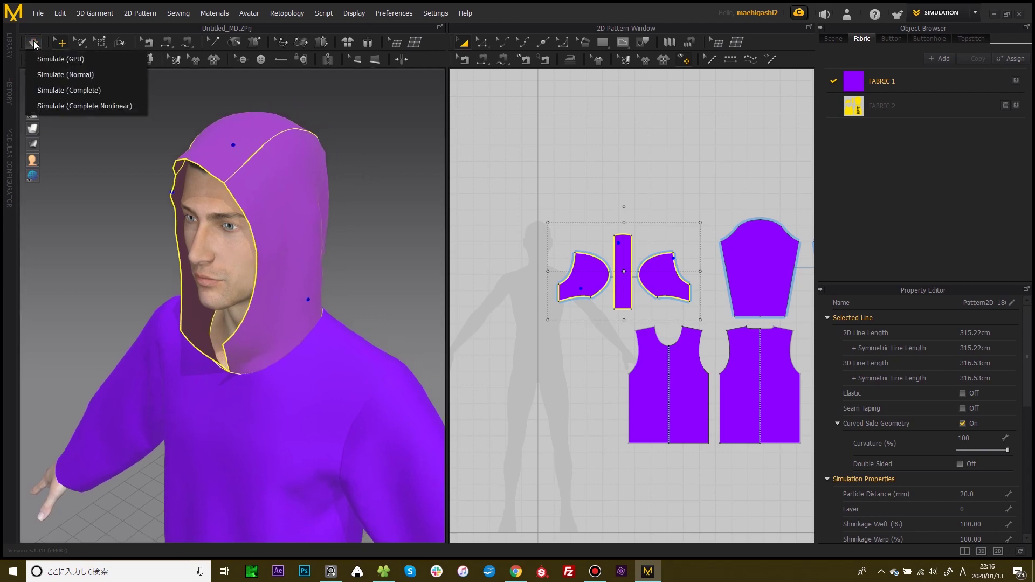
{"action": "left_click", "coordinate": [70, 63]}
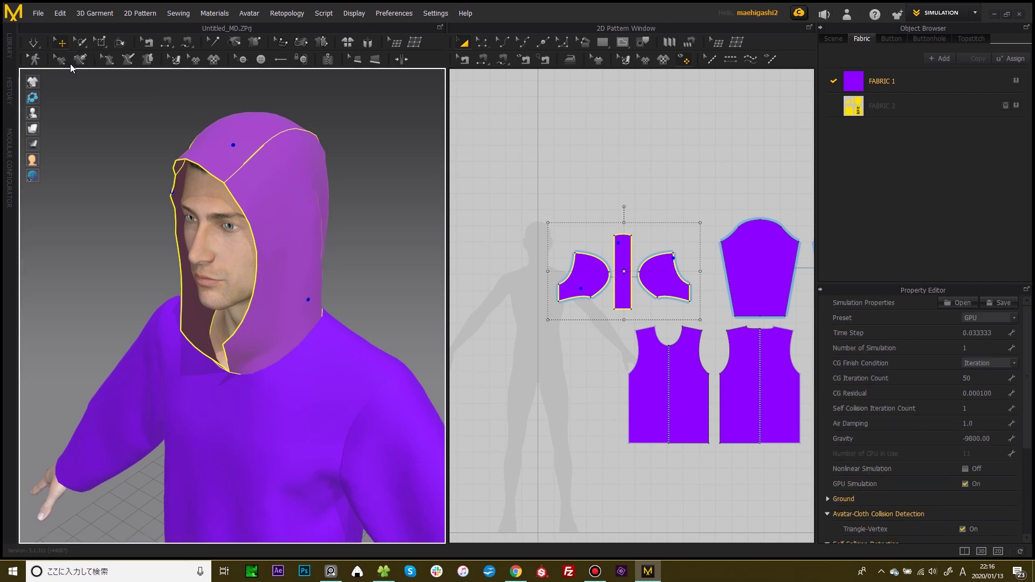
- Run the GPU simulation while pulling on the hood fabric, then stop it, deselect the pieces and inspect the whole garment
{"action": "right_click_drag", "start_coordinate": [307, 139], "coordinate": [243, 129]}
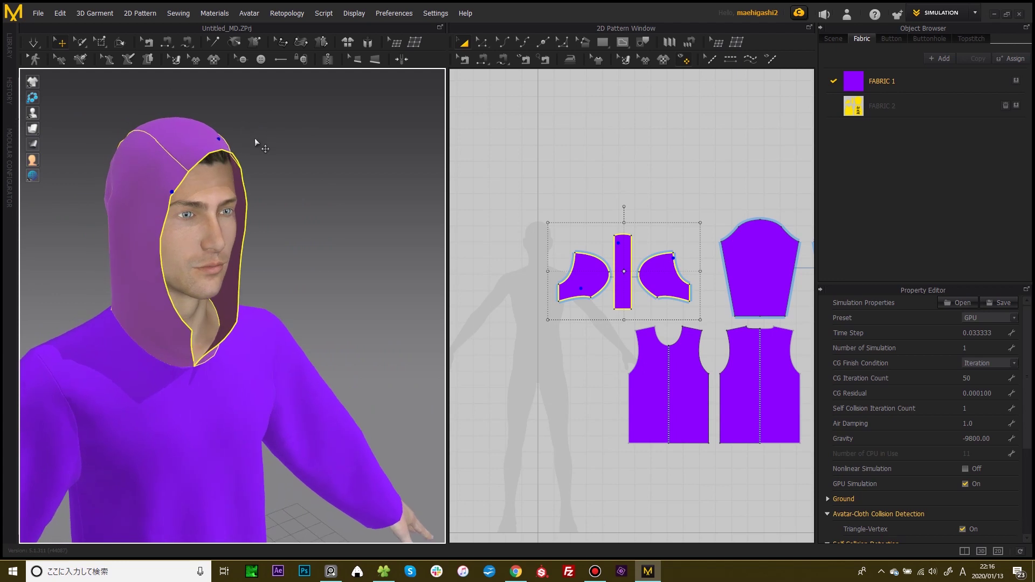
{"action": "middle_click_drag", "start_coordinate": [260, 141], "coordinate": [285, 146]}
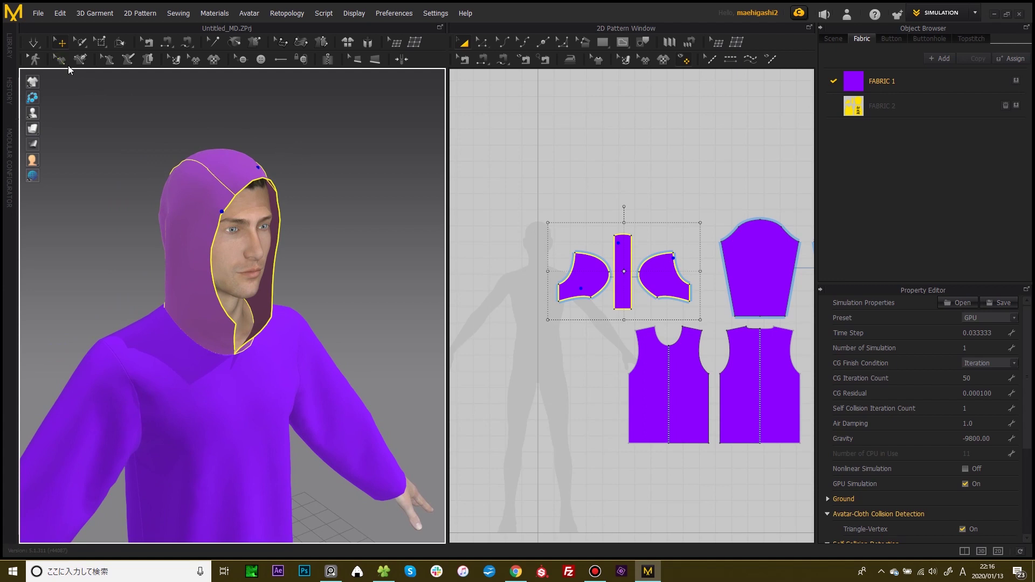
{"action": "left_click", "coordinate": [34, 42]}
{"action": "right_click_drag", "start_coordinate": [329, 148], "coordinate": [291, 150]}
{"action": "middle_click_drag", "start_coordinate": [291, 150], "coordinate": [315, 162]}
{"action": "right_click_drag", "start_coordinate": [337, 180], "coordinate": [272, 175]}
{"action": "middle_click_drag", "start_coordinate": [272, 176], "coordinate": [289, 180]}
{"action": "left_click_drag", "start_coordinate": [289, 179], "coordinate": [311, 132]}
{"action": "right_click_drag", "start_coordinate": [326, 169], "coordinate": [305, 189]}
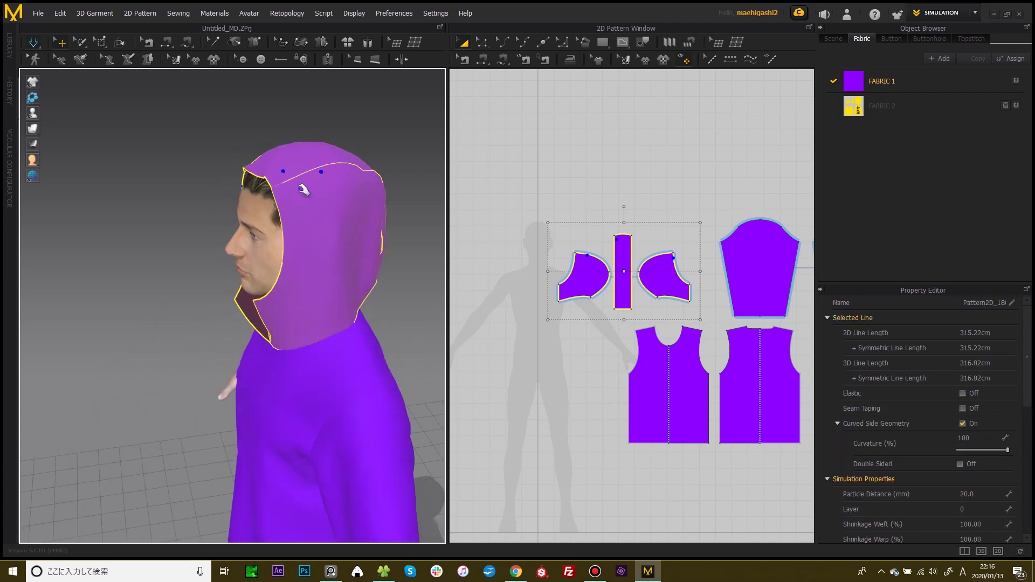
{"action": "right_click_drag", "start_coordinate": [224, 184], "coordinate": [339, 187]}
{"action": "scroll", "coordinate": [338, 187], "scroll_direction": "down", "scroll_amount": 2}
{"action": "left_click", "coordinate": [338, 189]}
{"action": "scroll", "coordinate": [329, 232], "scroll_direction": "down", "scroll_amount": 3}
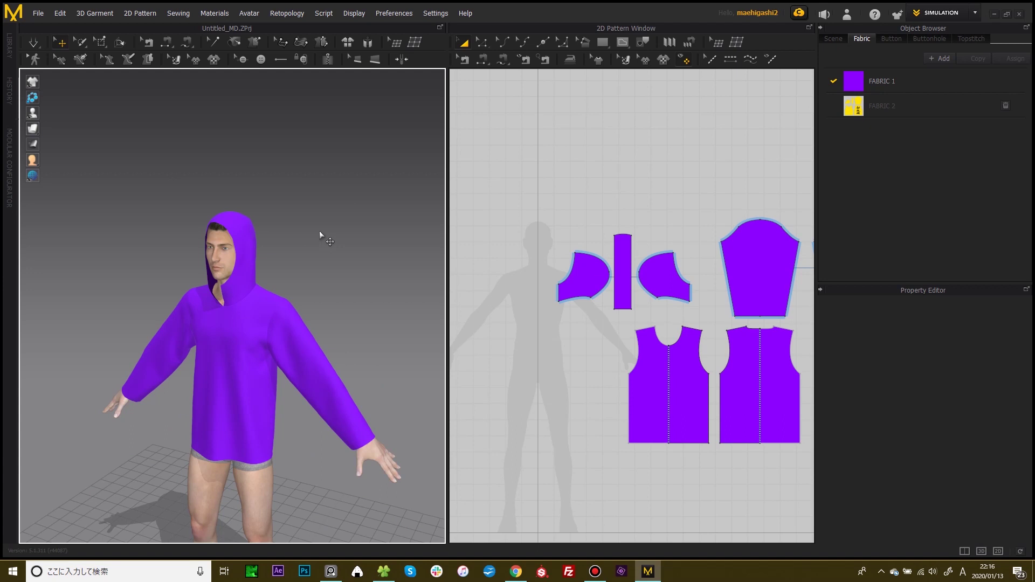
- Widen the 2D pattern window around the front and back pieces and check the quilting in the jacket reference photo
{"action": "right_click_drag", "start_coordinate": [319, 231], "coordinate": [280, 227]}
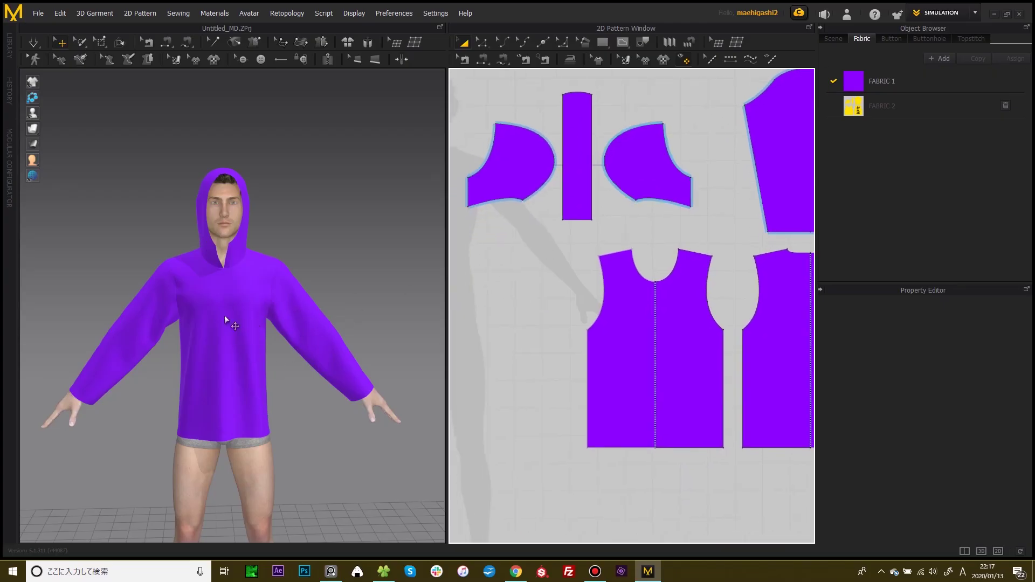
{"action": "middle_click_drag", "start_coordinate": [643, 294], "coordinate": [587, 281]}
{"action": "scroll", "coordinate": [566, 236], "scroll_direction": "up", "scroll_amount": 2}
{"action": "left_click_drag", "start_coordinate": [453, 252], "coordinate": [382, 253]}
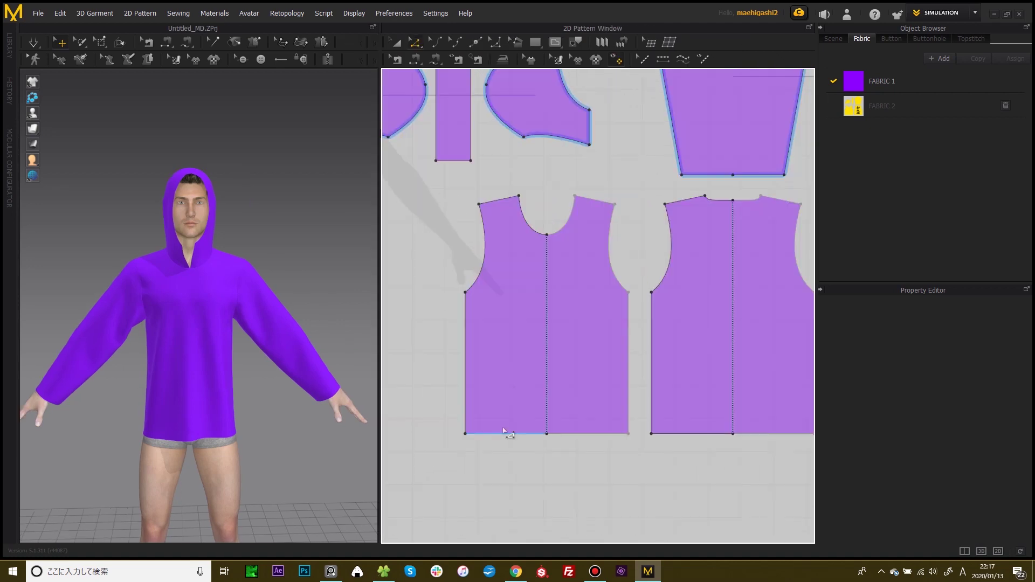
{"action": "key", "text": "alt+Tab"}
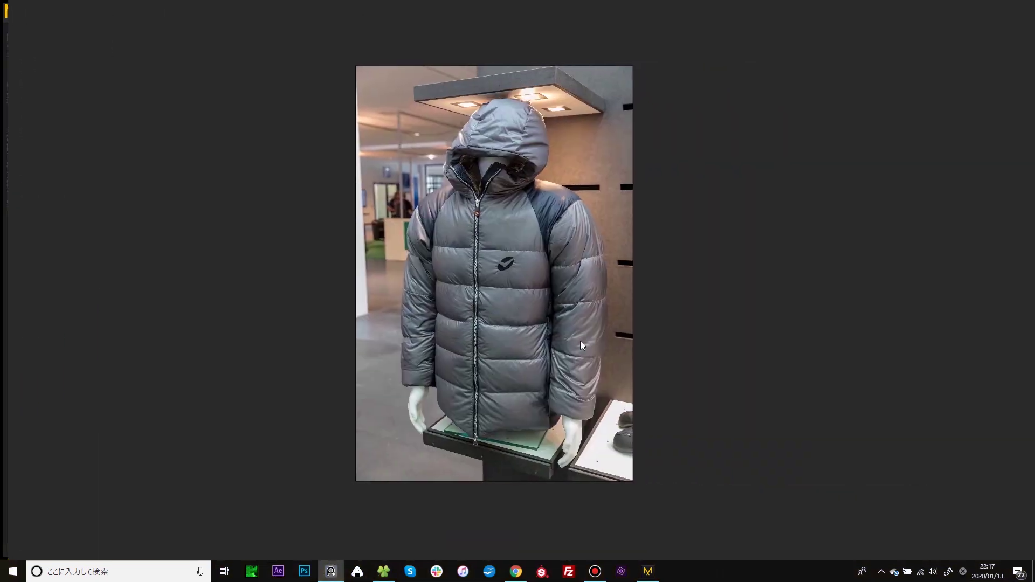
{"action": "key", "text": "alt+Tab"}
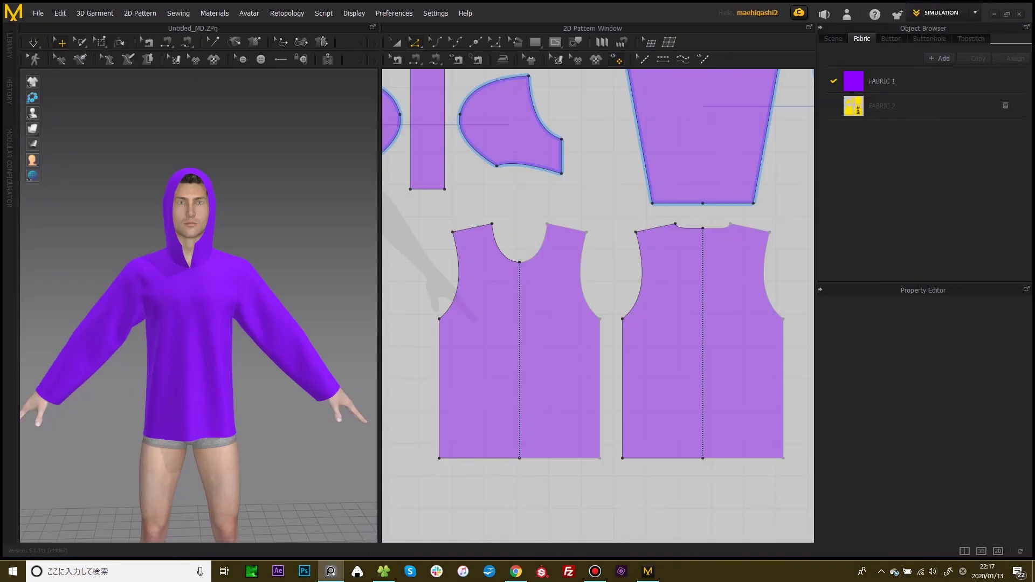
- Try to draw a horizontal internal line across the front piece just below the armholes, from the side edge to the centre line
{"action": "left_click", "coordinate": [555, 42]}
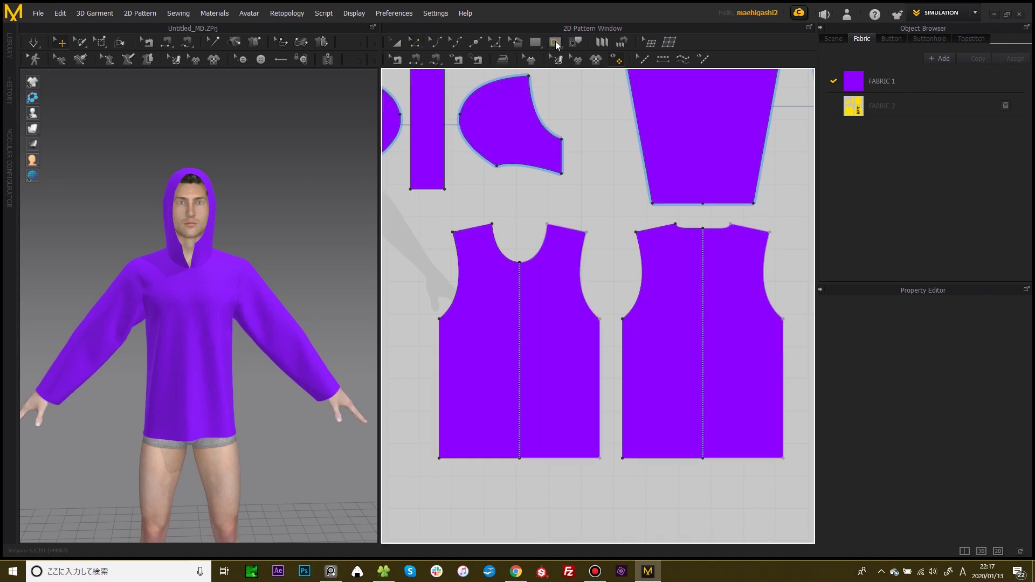
{"action": "left_click", "coordinate": [440, 342]}
{"action": "left_click", "coordinate": [519, 341]}
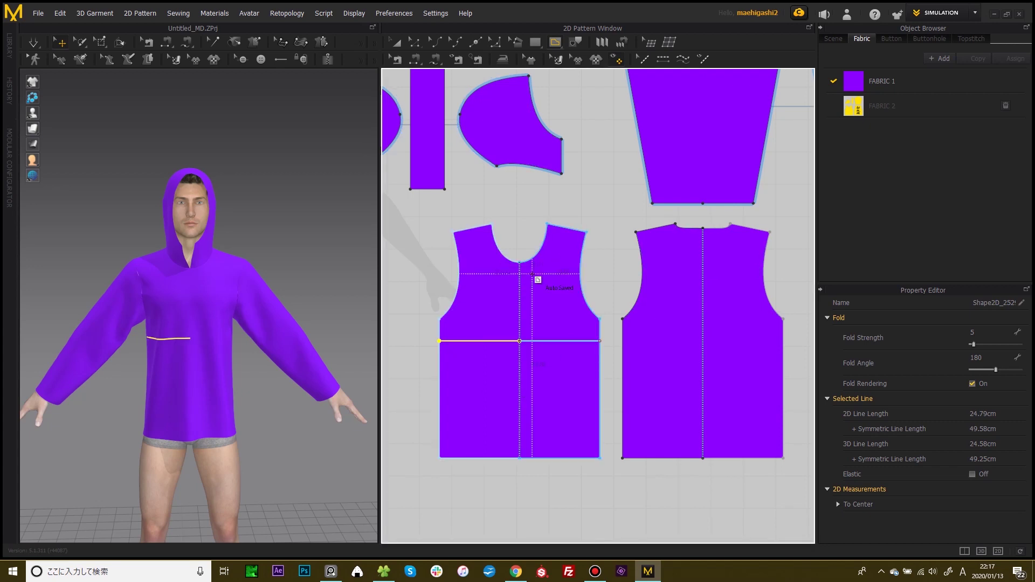
{"action": "scroll", "coordinate": [536, 277], "scroll_direction": "up", "scroll_amount": 4}
{"action": "left_click_drag", "start_coordinate": [449, 327], "coordinate": [568, 332]}
- Offset the front piece's hem edge inward as 4 internal lines at a distance of 11.50 cm with Extend on
{"action": "scroll", "coordinate": [702, 223], "scroll_direction": "down", "scroll_amount": 2}
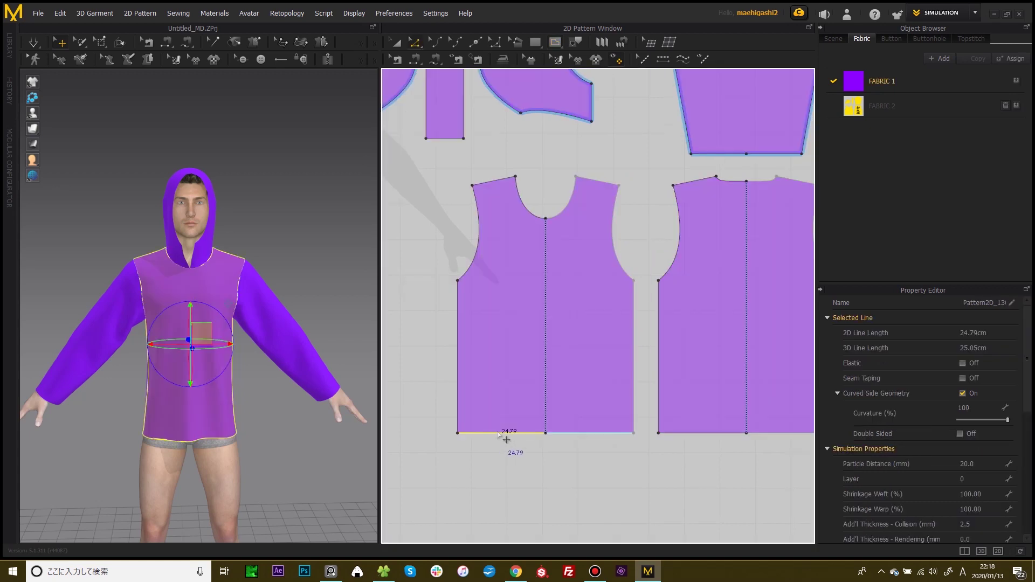
{"action": "right_click", "coordinate": [497, 432]}
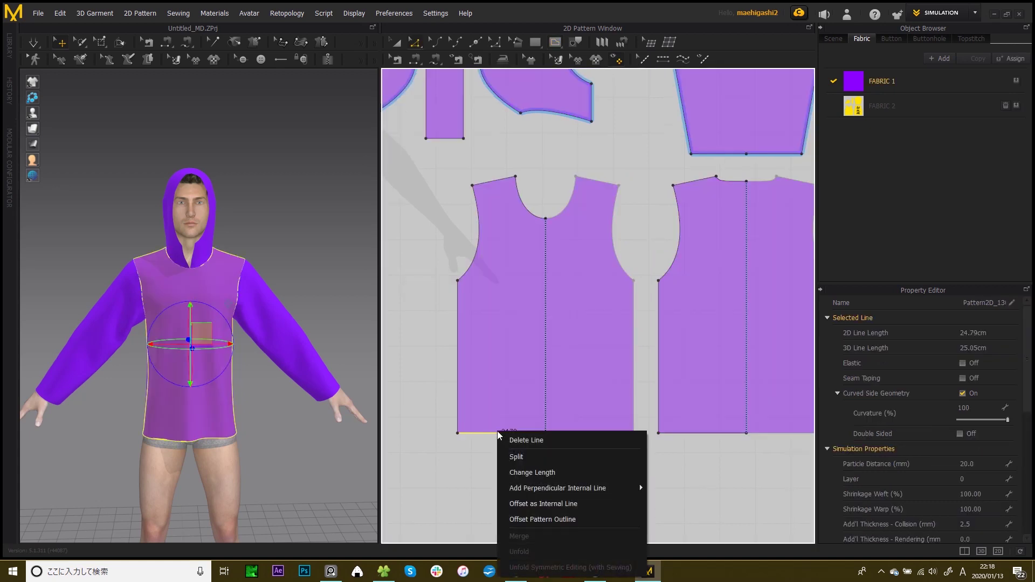
{"action": "left_click", "coordinate": [551, 505]}
{"action": "left_click_drag", "start_coordinate": [503, 182], "coordinate": [253, 215]}
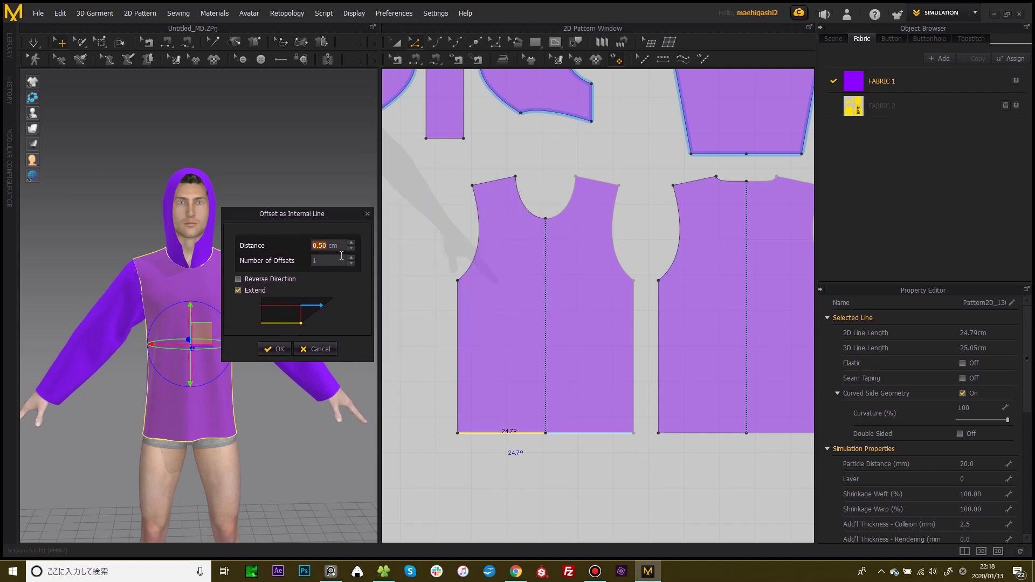
{"action": "left_click", "coordinate": [351, 257]}
{"action": "left_click", "coordinate": [351, 257]}
{"action": "left_click", "coordinate": [351, 242]}
{"action": "left_click", "coordinate": [351, 242]}
{"action": "left_click", "coordinate": [350, 243]}
{"action": "left_click", "coordinate": [351, 258]}
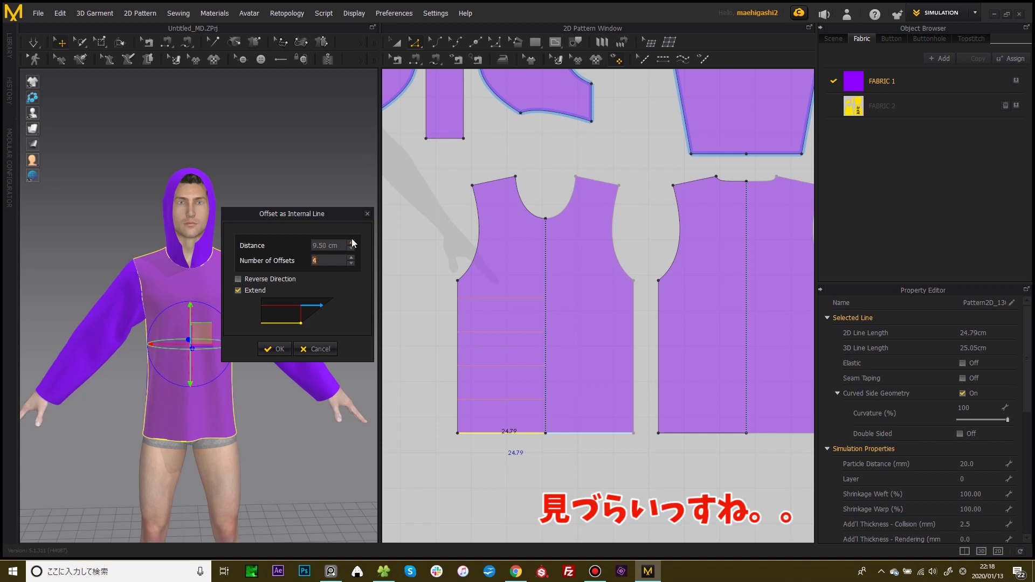
{"action": "left_click", "coordinate": [351, 243]}
{"action": "left_click", "coordinate": [351, 242]}
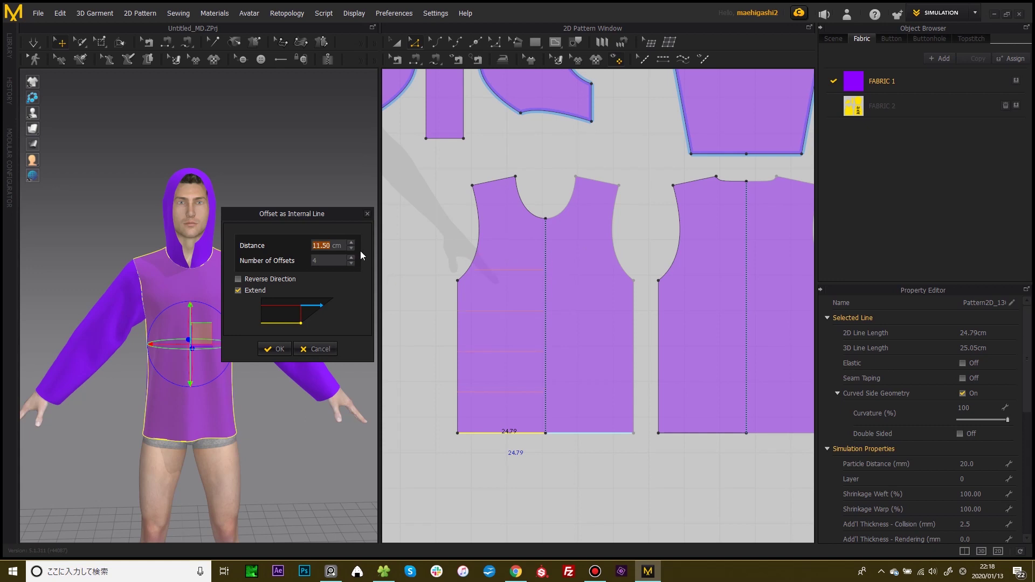
{"action": "left_click", "coordinate": [268, 349]}
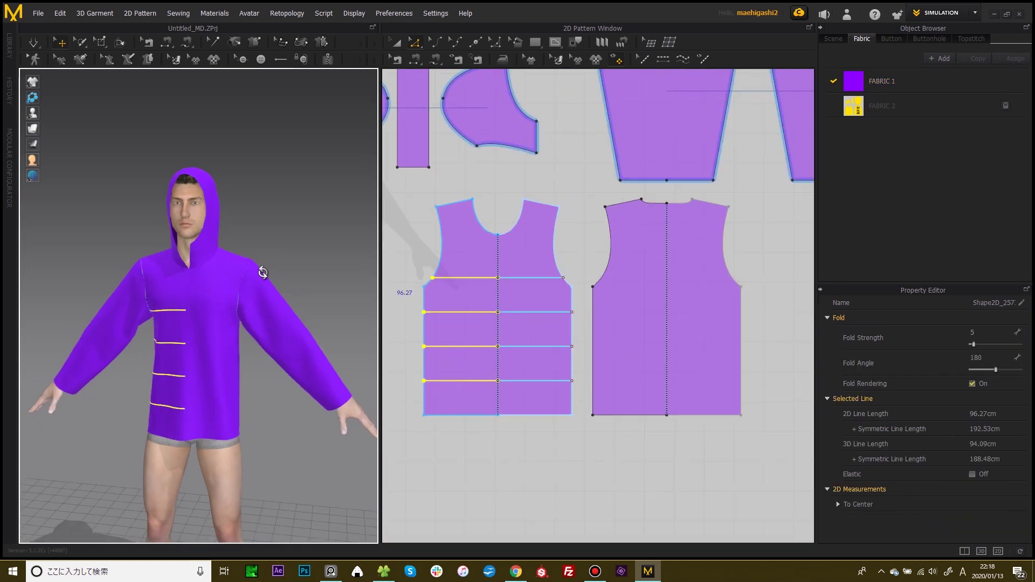
- Change the colour of the purple FABRIC 1 to dark magenta 81004D
{"action": "left_click", "coordinate": [882, 81]}
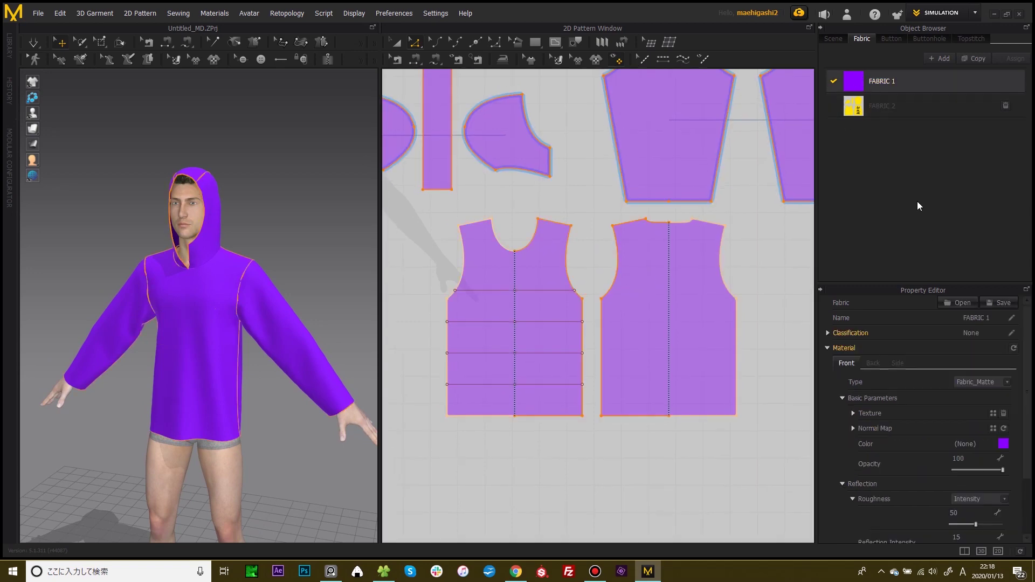
{"action": "left_click", "coordinate": [1003, 445]}
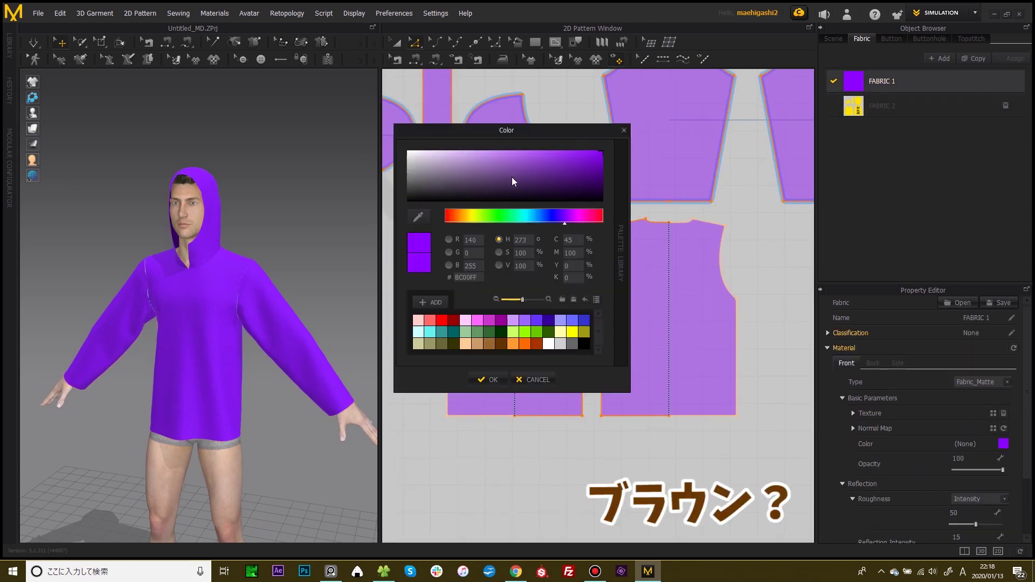
{"action": "left_click_drag", "start_coordinate": [555, 218], "coordinate": [541, 222]}
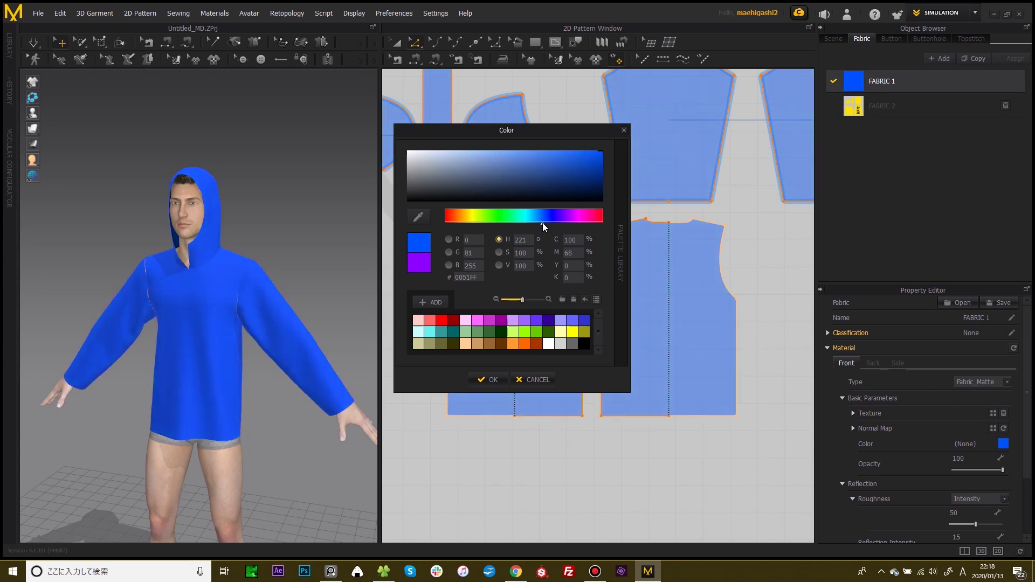
{"action": "left_click_drag", "start_coordinate": [577, 164], "coordinate": [616, 167]}
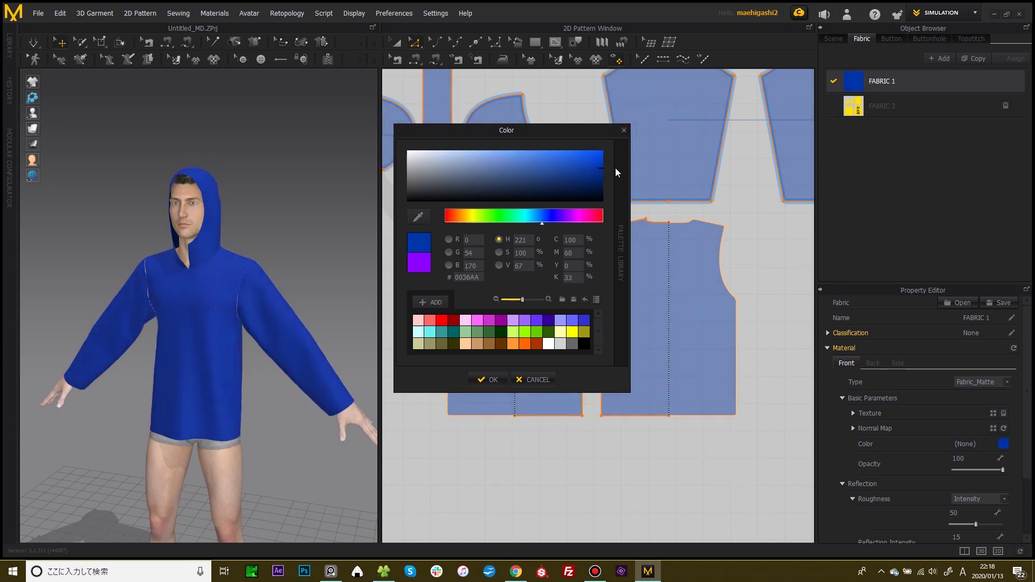
{"action": "left_click_drag", "start_coordinate": [458, 172], "coordinate": [403, 187]}
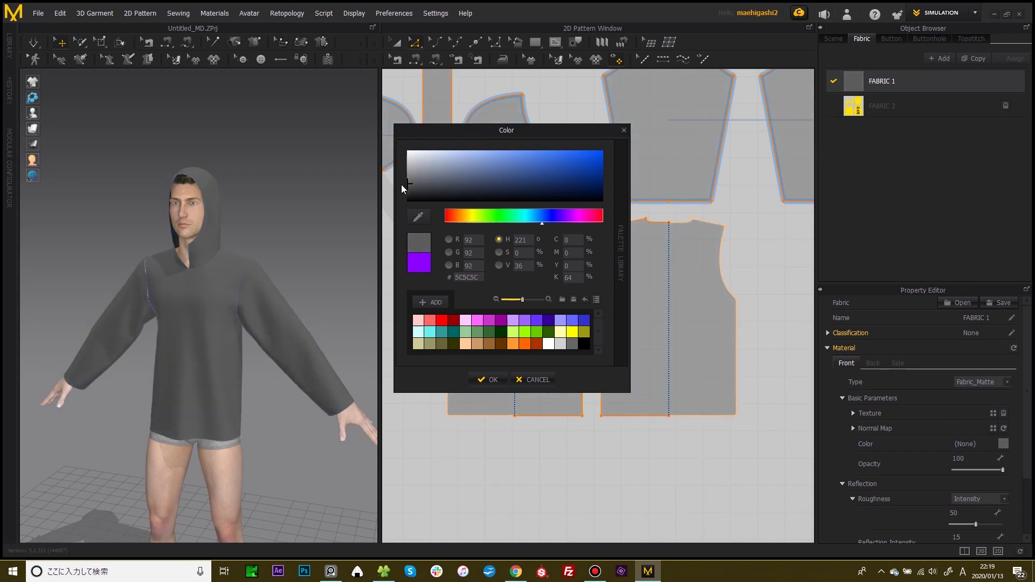
{"action": "left_click", "coordinate": [458, 218]}
{"action": "left_click_drag", "start_coordinate": [593, 165], "coordinate": [612, 176]}
{"action": "left_click", "coordinate": [585, 218]}
{"action": "mouse_move", "coordinate": [585, 219]}
{"action": "left_mouse_down"}
{"action": "mouse_move", "coordinate": [597, 220]}
{"action": "mouse_move", "coordinate": [588, 222]}
{"action": "left_mouse_up"}
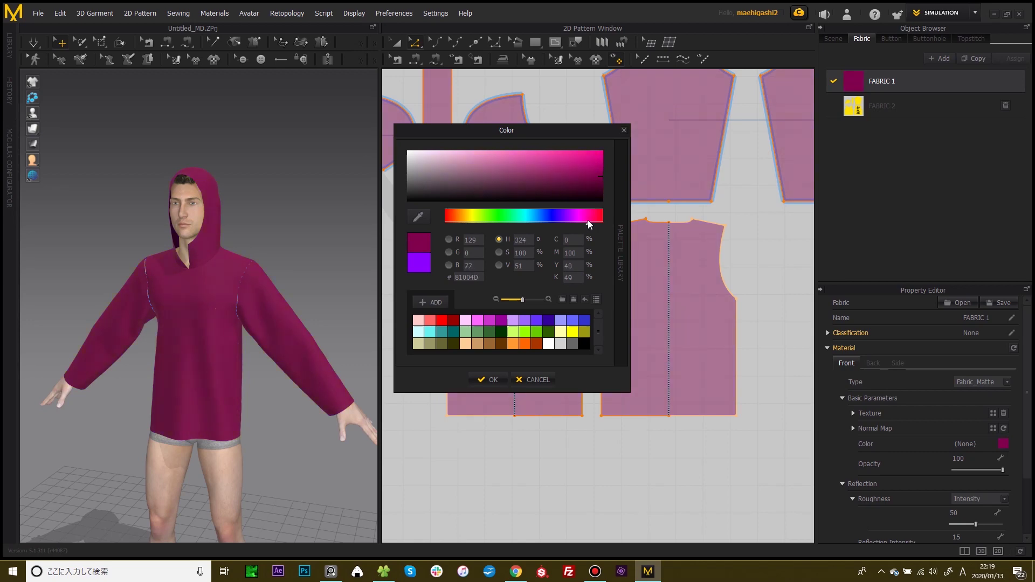
{"action": "left_click", "coordinate": [487, 384]}
{"action": "right_click_drag", "start_coordinate": [279, 253], "coordinate": [258, 258]}
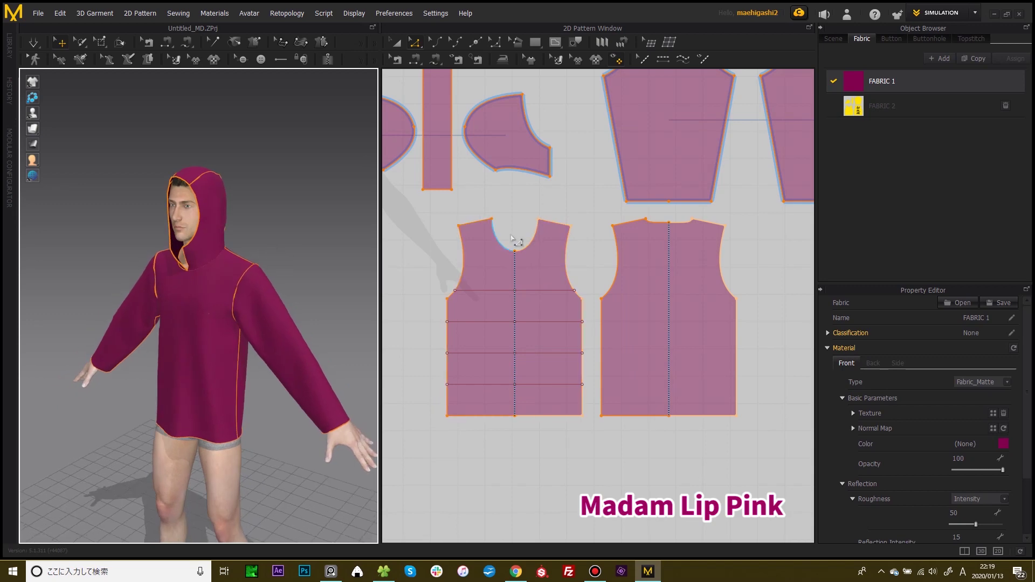
- Offset the back piece's hem edge as four internal lines, matching the spacing on the front piece
{"action": "scroll", "coordinate": [537, 250], "scroll_direction": "up", "scroll_amount": 1}
{"action": "scroll", "coordinate": [620, 412], "scroll_direction": "down", "scroll_amount": 3}
{"action": "right_click", "coordinate": [616, 398]}
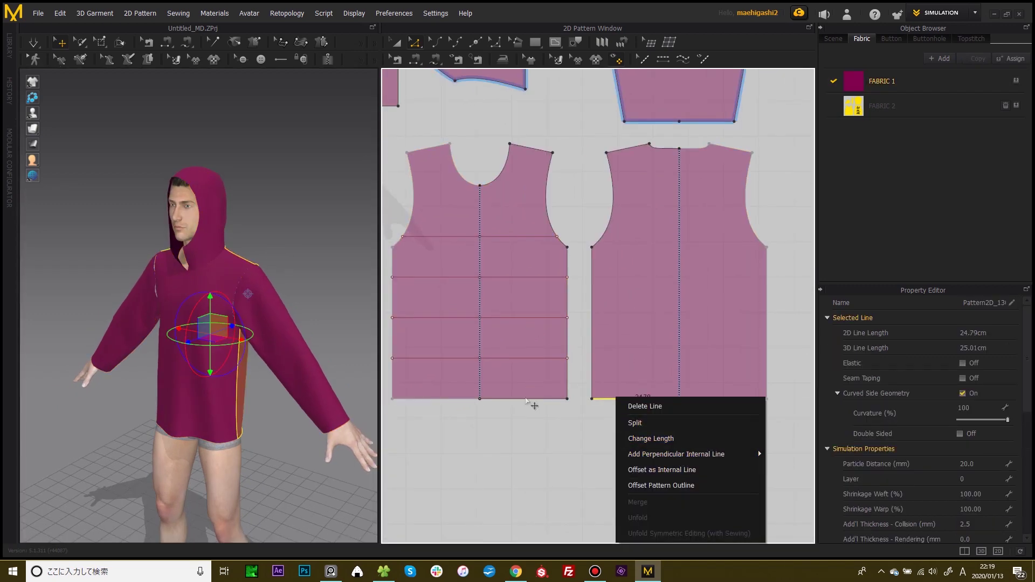
{"action": "left_click", "coordinate": [543, 400]}
{"action": "left_click", "coordinate": [621, 401]}
{"action": "right_click", "coordinate": [622, 400]}
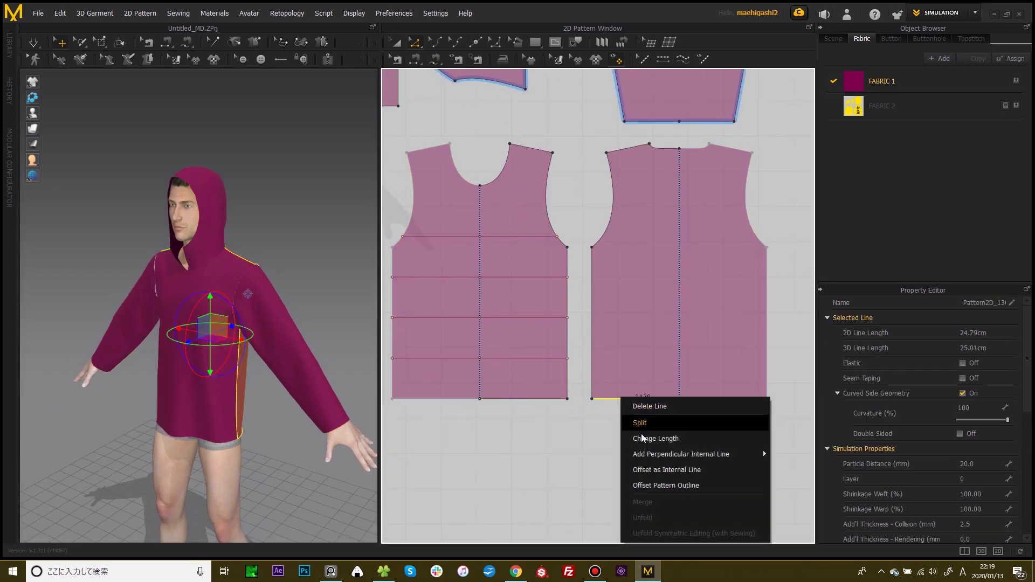
{"action": "left_click", "coordinate": [665, 469]}
{"action": "left_click", "coordinate": [470, 327]}
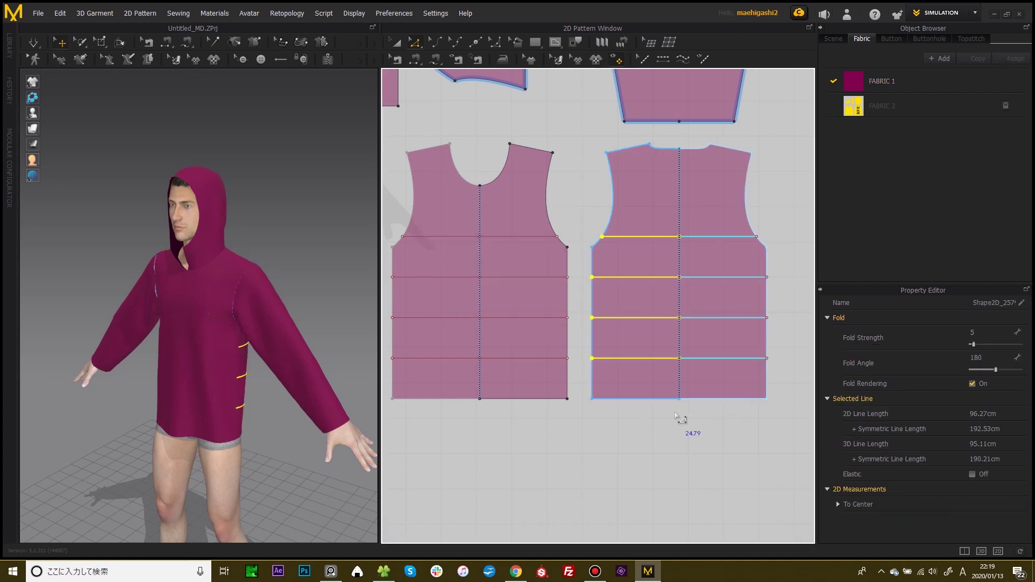
- Offset the sleeve's cuff edge as four internal lines running across the sleeve
{"action": "scroll", "coordinate": [682, 423], "scroll_direction": "down", "scroll_amount": 3}
{"action": "scroll", "coordinate": [614, 398], "scroll_direction": "up", "scroll_amount": 3}
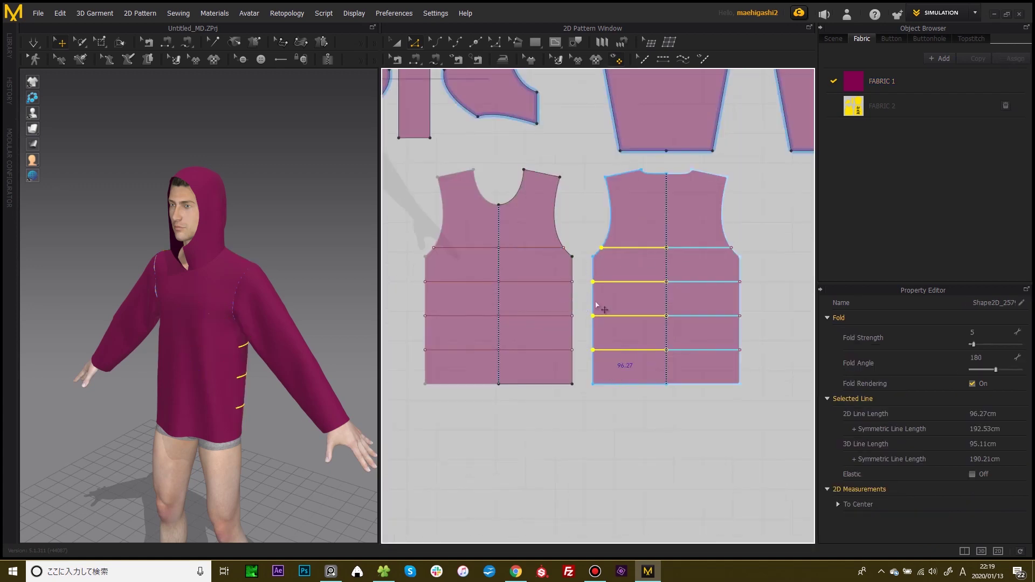
{"action": "scroll", "coordinate": [625, 288], "scroll_direction": "down", "scroll_amount": 2}
{"action": "scroll", "coordinate": [625, 288], "scroll_direction": "up", "scroll_amount": 5}
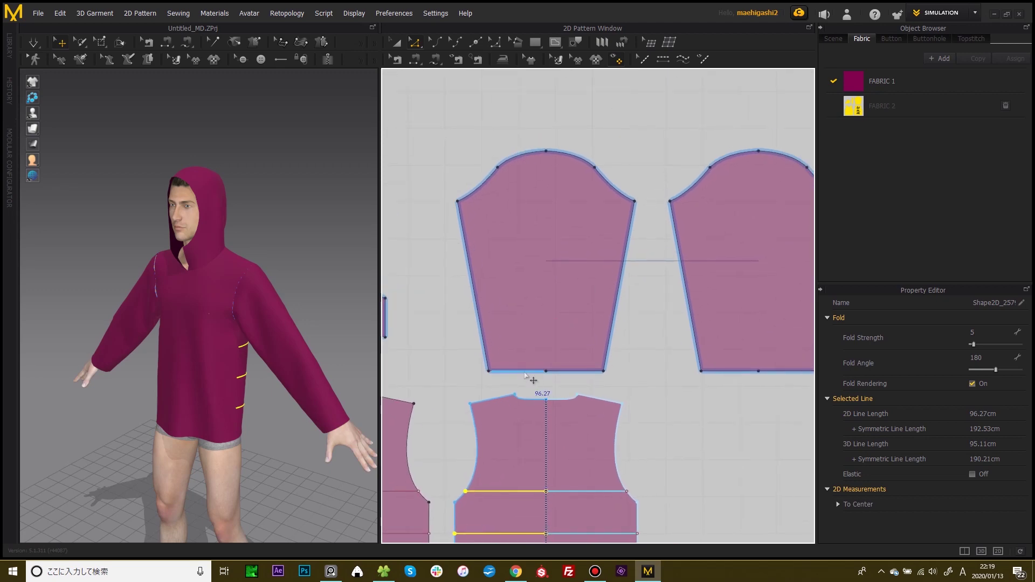
{"action": "right_click", "coordinate": [567, 371]}
{"action": "left_click", "coordinate": [613, 411]}
{"action": "left_click", "coordinate": [316, 340]}
{"action": "scroll", "coordinate": [649, 301], "scroll_direction": "down", "scroll_amount": 4}
{"action": "scroll", "coordinate": [570, 295], "scroll_direction": "up", "scroll_amount": 4}
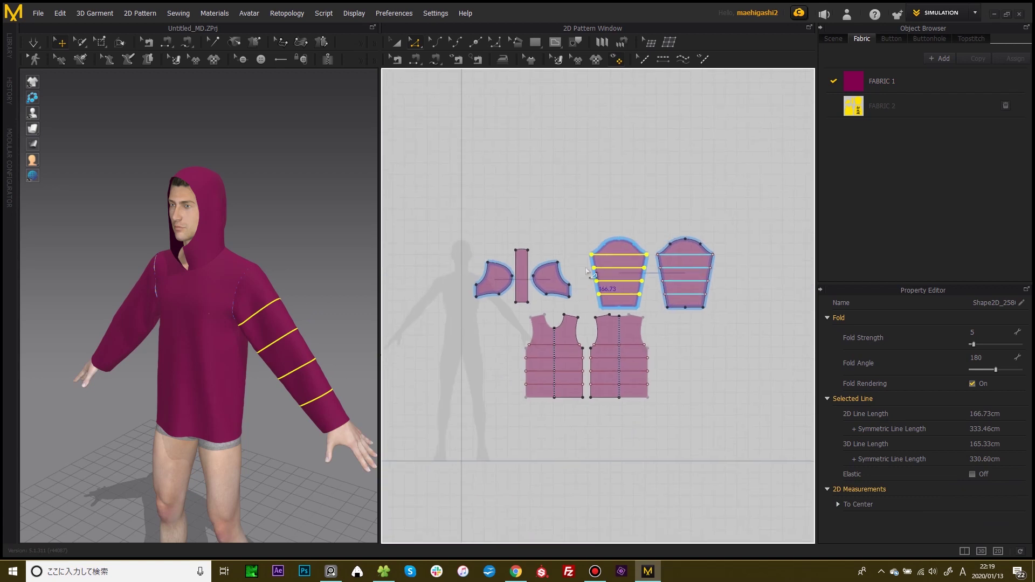
{"action": "scroll", "coordinate": [289, 281], "scroll_direction": "up", "scroll_amount": 2}
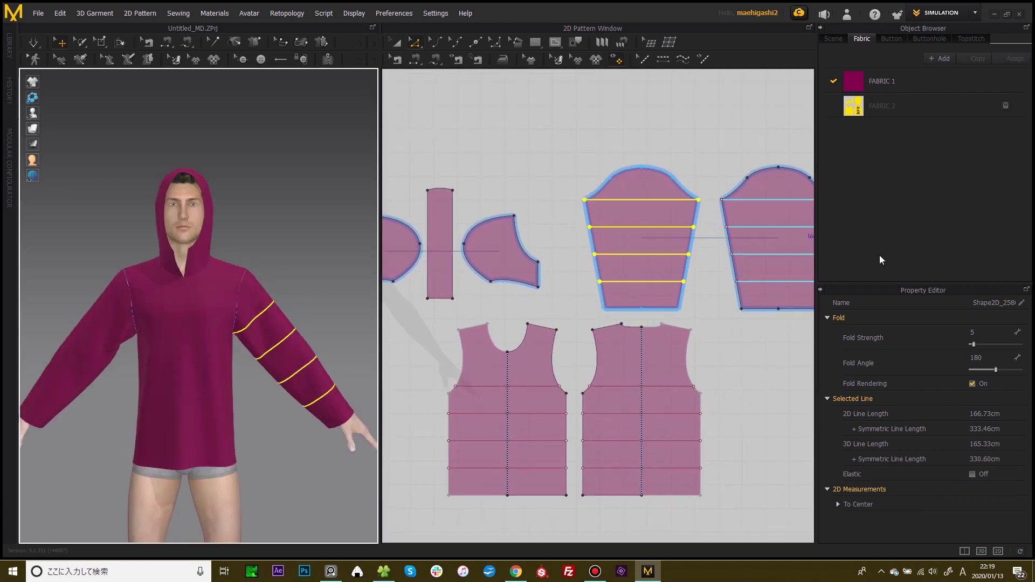
- Examine the quilting seams on the torso and sleeves of the jacket in the reference photo, then return to the garment
{"action": "scroll", "coordinate": [647, 273], "scroll_direction": "down", "scroll_amount": 2}
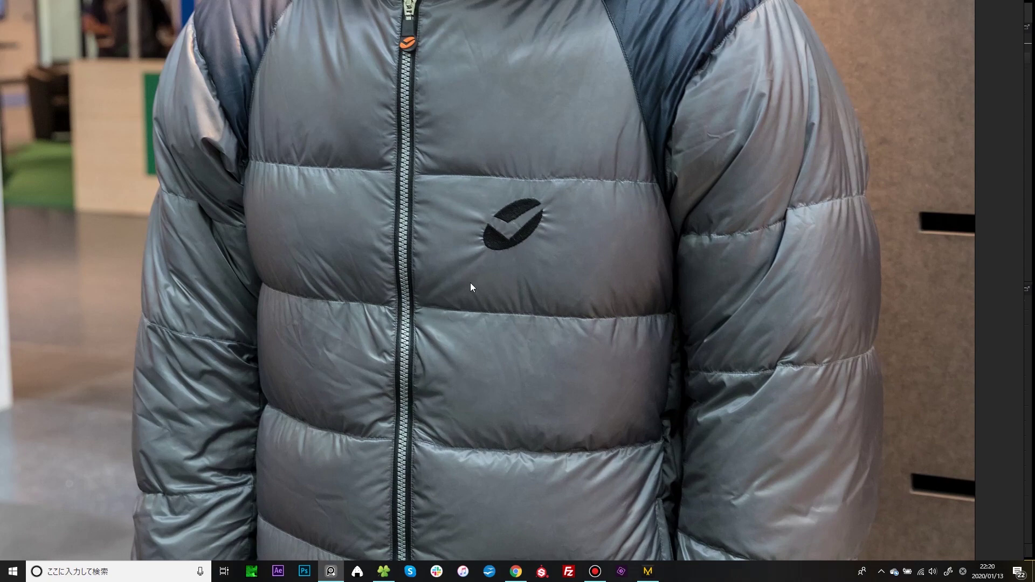
{"action": "scroll", "coordinate": [554, 319], "scroll_direction": "up", "scroll_amount": 3}
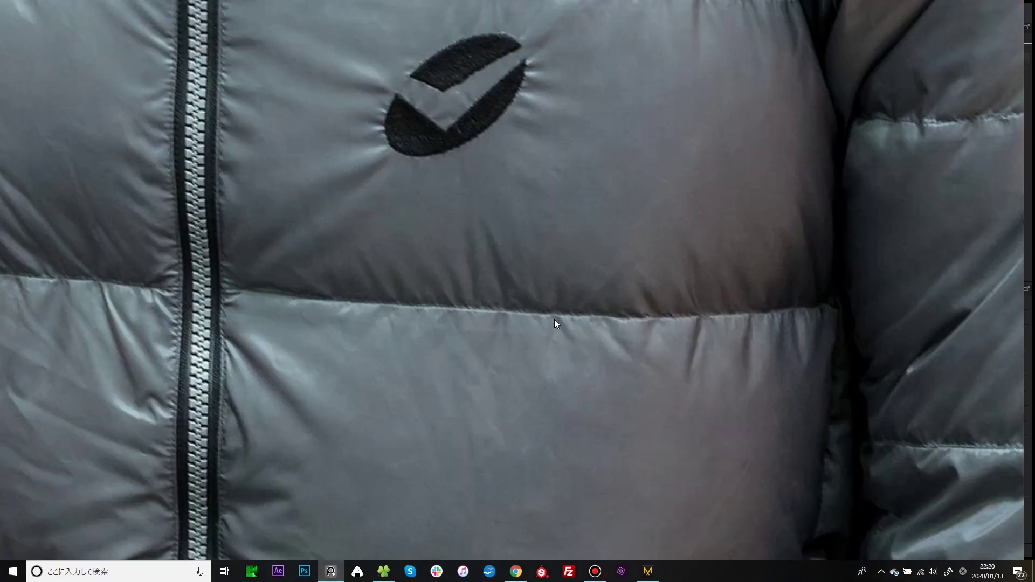
{"action": "scroll", "coordinate": [554, 316], "scroll_direction": "down", "scroll_amount": 3}
{"action": "scroll", "coordinate": [497, 315], "scroll_direction": "up", "scroll_amount": 2}
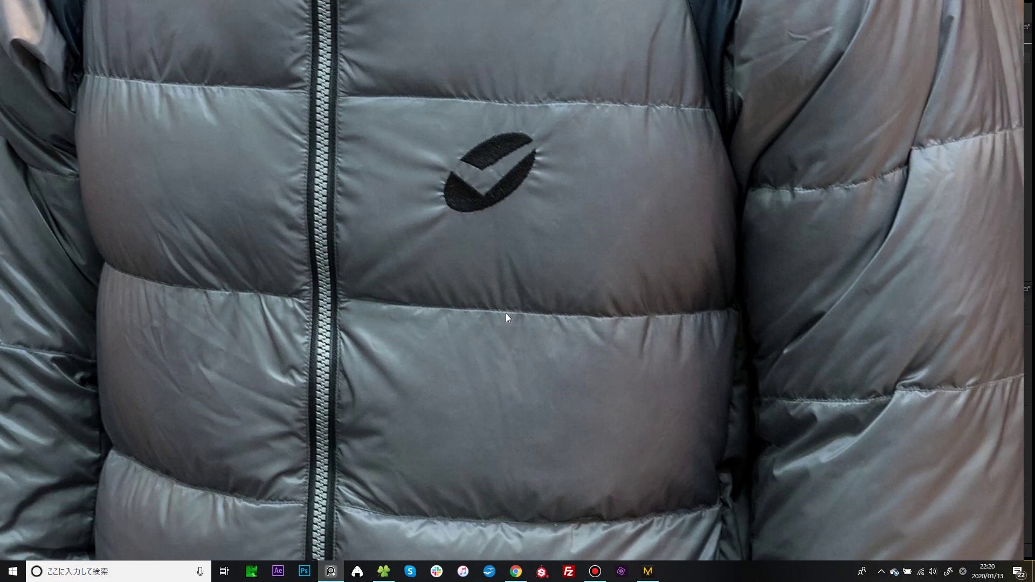
{"action": "scroll", "coordinate": [505, 313], "scroll_direction": "down", "scroll_amount": 3}
{"action": "scroll", "coordinate": [489, 315], "scroll_direction": "up", "scroll_amount": 2}
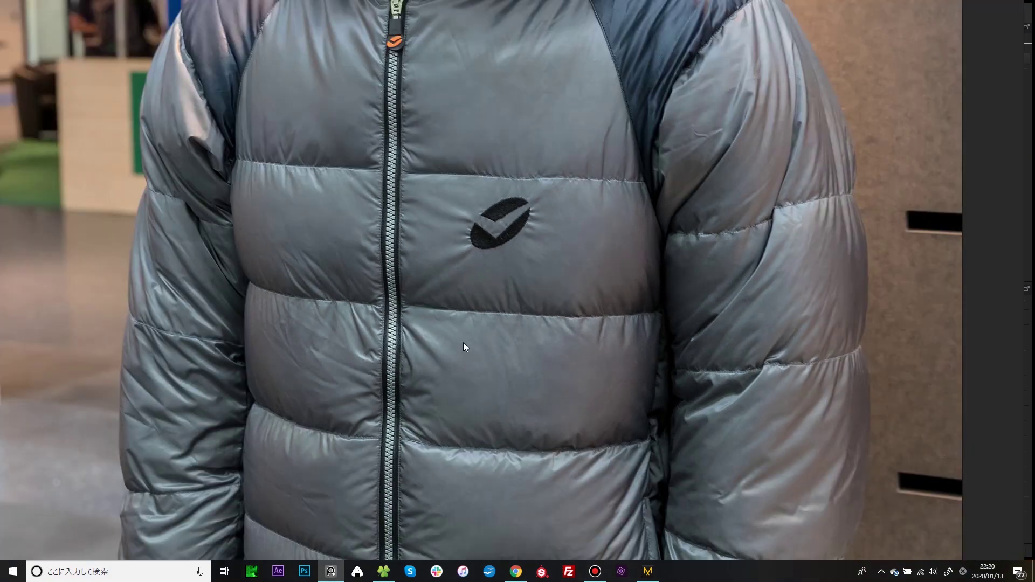
{"action": "scroll", "coordinate": [527, 287], "scroll_direction": "down", "scroll_amount": 3}
{"action": "scroll", "coordinate": [485, 299], "scroll_direction": "up", "scroll_amount": 2}
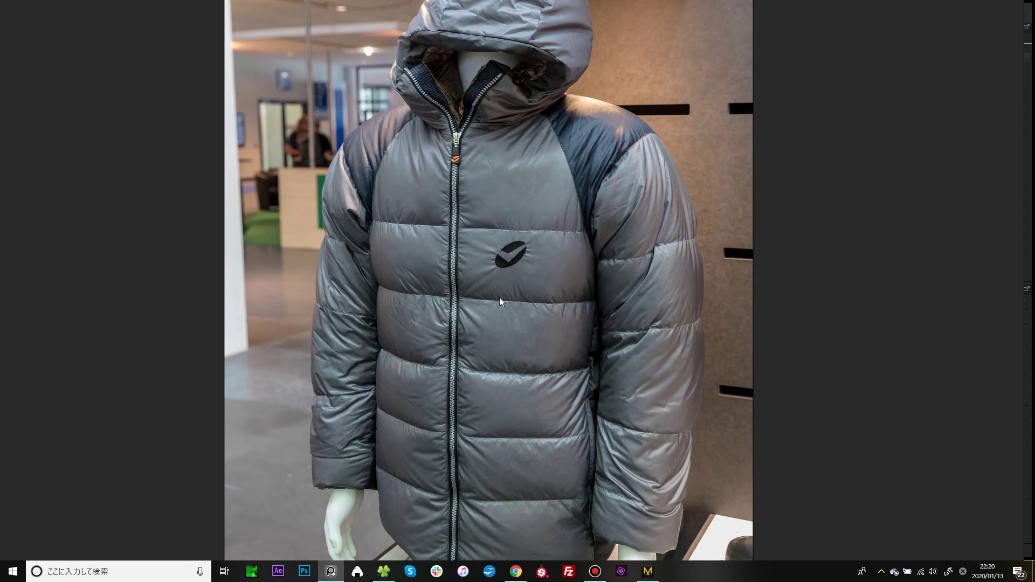
{"action": "key", "text": "alt+Tab"}
- Simulate the garment with the new internal lines, inspect the torso and sleeve up close, and stop the simulation
{"action": "right_click_drag", "start_coordinate": [264, 334], "coordinate": [208, 338]}
{"action": "scroll", "coordinate": [210, 339], "scroll_direction": "up", "scroll_amount": 4}
{"action": "middle_click_drag", "start_coordinate": [216, 339], "coordinate": [284, 284]}
{"action": "right_click_drag", "start_coordinate": [284, 283], "coordinate": [244, 266]}
{"action": "key", "text": "space"}
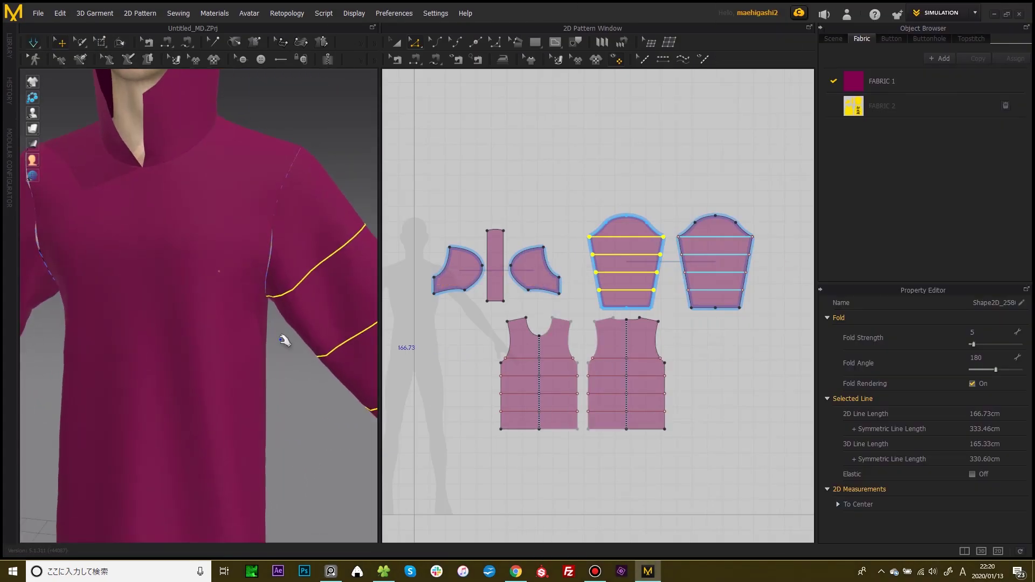
{"action": "scroll", "coordinate": [284, 340], "scroll_direction": "down", "scroll_amount": 1}
{"action": "scroll", "coordinate": [241, 284], "scroll_direction": "down", "scroll_amount": 1}
{"action": "right_click_drag", "start_coordinate": [242, 284], "coordinate": [319, 312]}
{"action": "left_click", "coordinate": [337, 189]}
{"action": "right_click_drag", "start_coordinate": [337, 190], "coordinate": [285, 211]}
{"action": "scroll", "coordinate": [270, 237], "scroll_direction": "down", "scroll_amount": 3}
{"action": "middle_click_drag", "start_coordinate": [266, 243], "coordinate": [228, 232]}
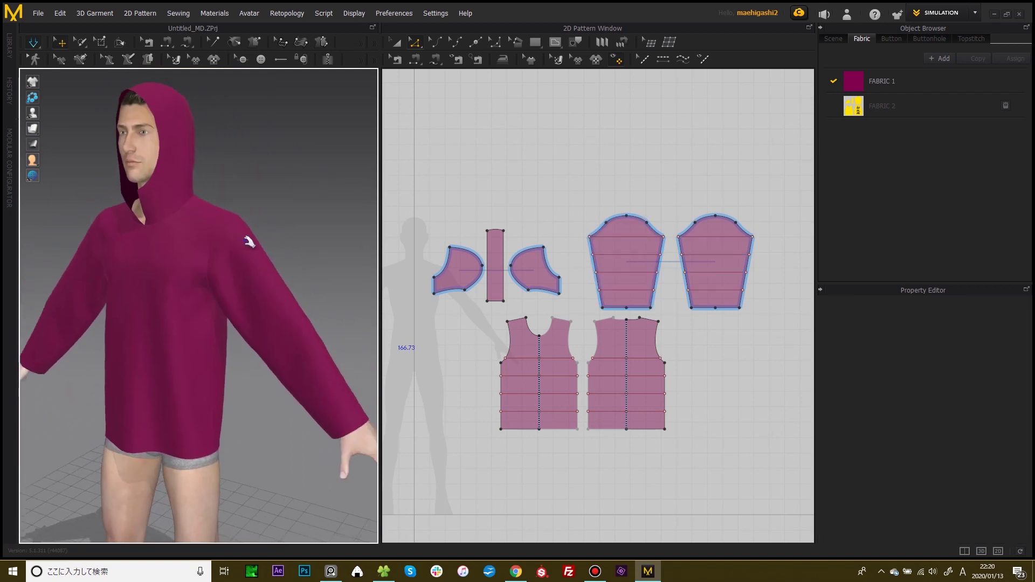
{"action": "scroll", "coordinate": [634, 279], "scroll_direction": "up", "scroll_amount": 1}
{"action": "right_click_drag", "start_coordinate": [227, 257], "coordinate": [261, 240]}
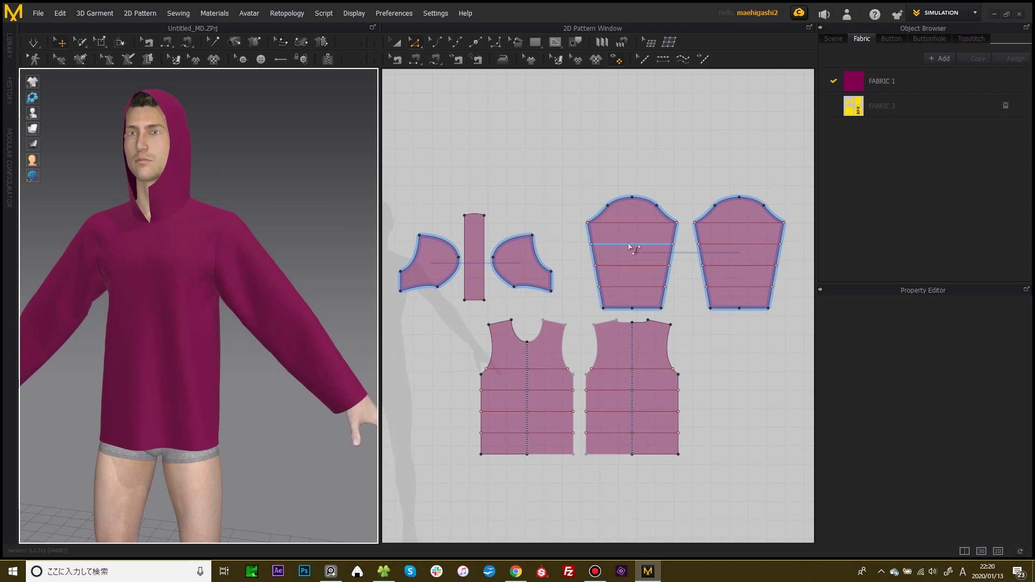
{"action": "key", "text": "space"}
- Turn on Elastic for all the horizontal internal lines on the front, back and sleeve pieces
{"action": "left_click", "coordinate": [628, 223]}
{"action": "left_click", "coordinate": [631, 244], "text": "shift"}
{"action": "left_click", "coordinate": [630, 266], "text": "shift"}
{"action": "left_click", "coordinate": [620, 287], "text": "shift"}
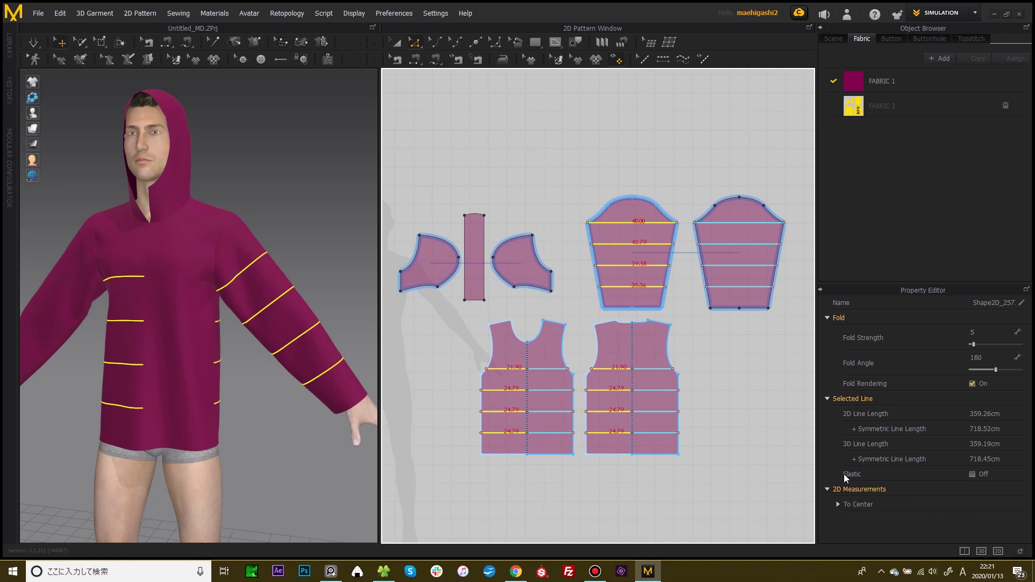
{"action": "left_click", "coordinate": [972, 474]}
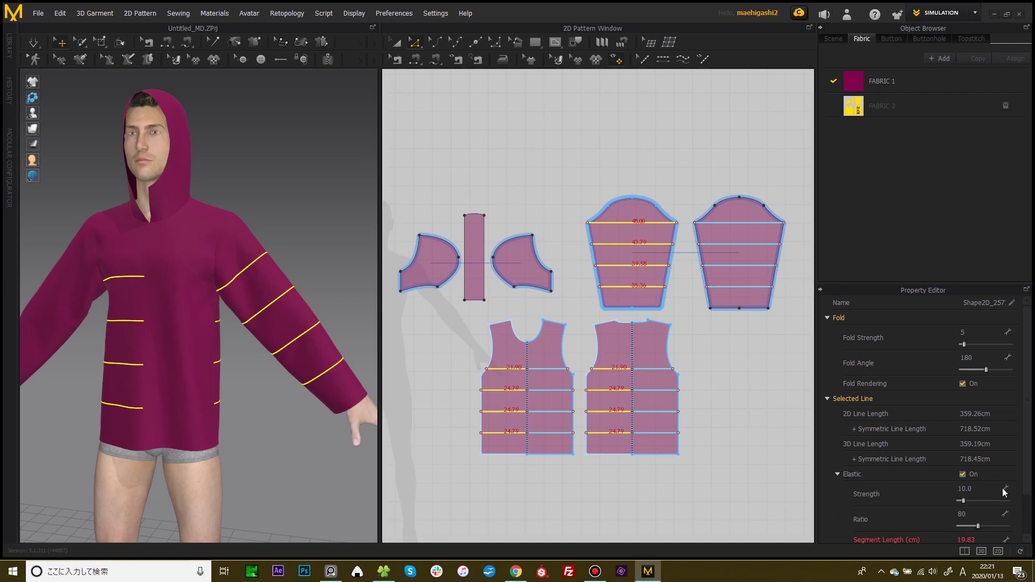
{"action": "scroll", "coordinate": [975, 483], "scroll_direction": "down", "scroll_amount": 1}
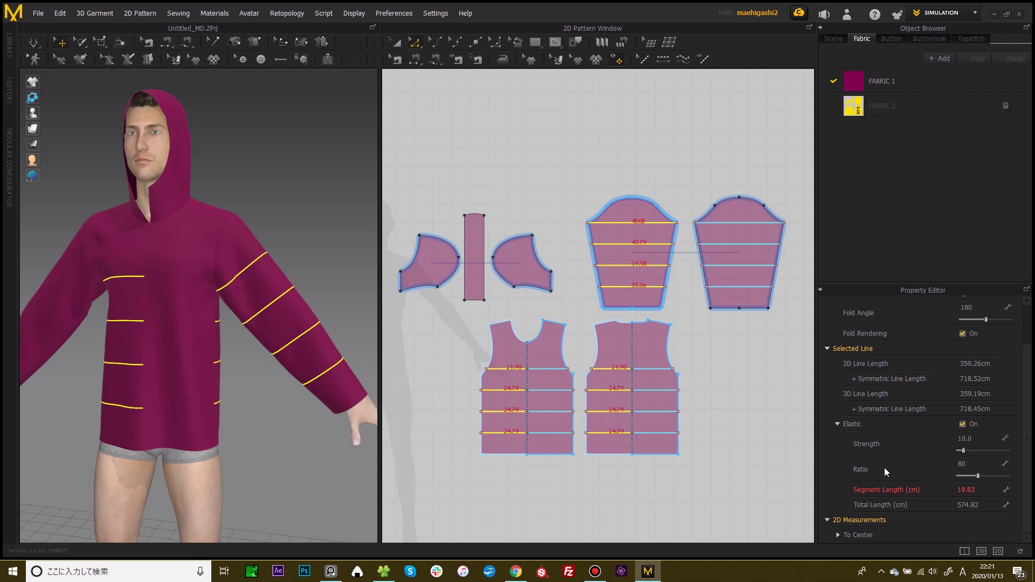
- Try an elastic ratio of 100 on the selected internal lines, and set it back to 80
{"action": "left_click", "coordinate": [978, 463]}
{"action": "type", "text": "100"}
{"action": "key", "text": "Return"}
{"action": "left_click", "coordinate": [983, 464]}
{"action": "type", "text": "80"}
{"action": "key", "text": "Return"}
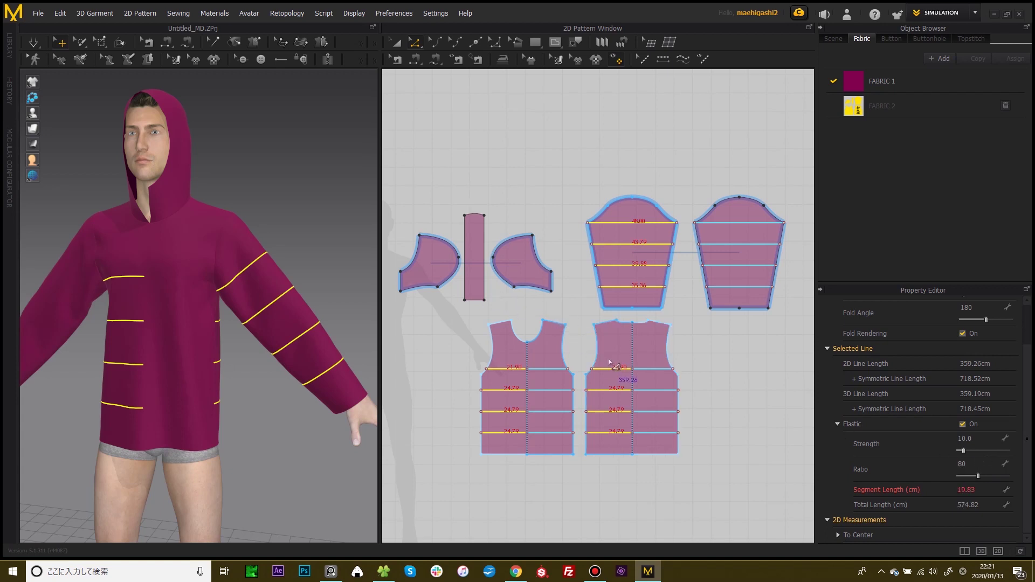
- Set the selected internal lines' elastic ratio to 95 and their strength to 20
{"action": "left_click", "coordinate": [977, 462]}
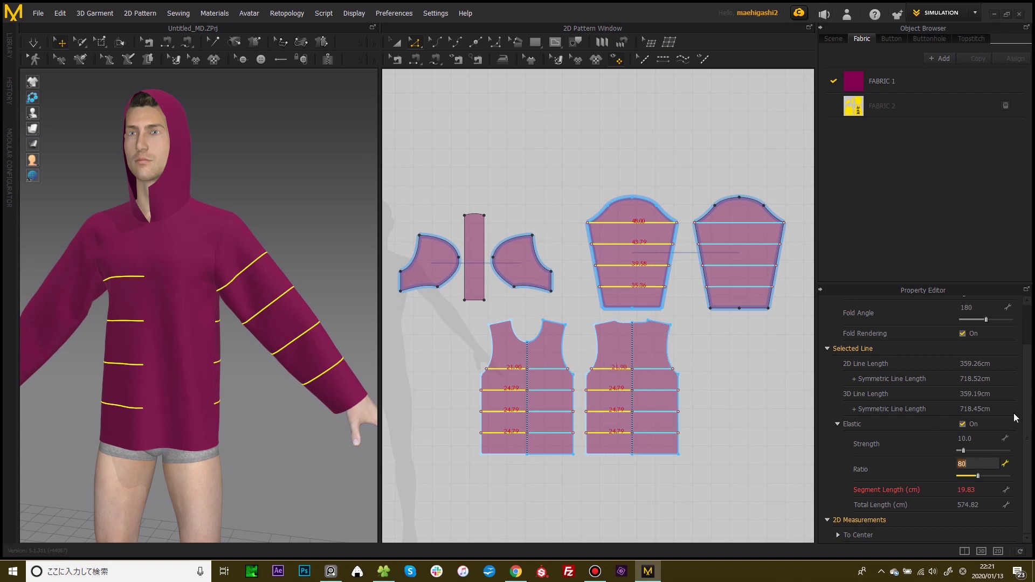
{"action": "type", "text": "95"}
{"action": "key", "text": "Return"}
{"action": "left_click", "coordinate": [974, 438]}
{"action": "type", "text": "20"}
{"action": "key", "text": "Return"}
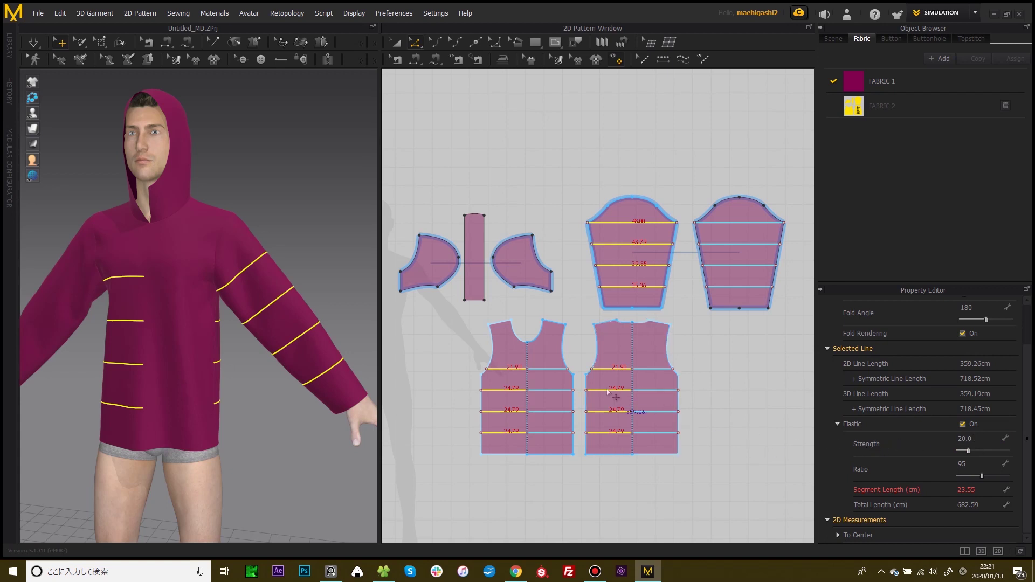
- Simulate the garment with the elastic lines and inspect the torso and sleeves from several angles
{"action": "right_click_drag", "start_coordinate": [227, 270], "coordinate": [223, 272]}
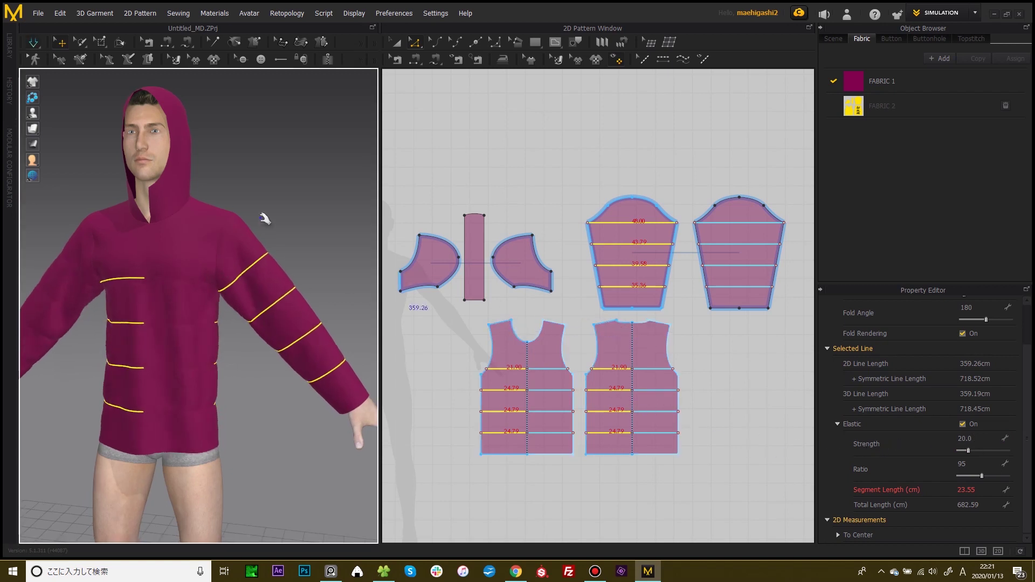
{"action": "scroll", "coordinate": [237, 259], "scroll_direction": "up", "scroll_amount": 3}
{"action": "right_click_drag", "start_coordinate": [200, 256], "coordinate": [259, 282]}
{"action": "scroll", "coordinate": [270, 280], "scroll_direction": "down", "scroll_amount": 3}
{"action": "left_click", "coordinate": [330, 270]}
{"action": "right_click_drag", "start_coordinate": [330, 269], "coordinate": [291, 257]}
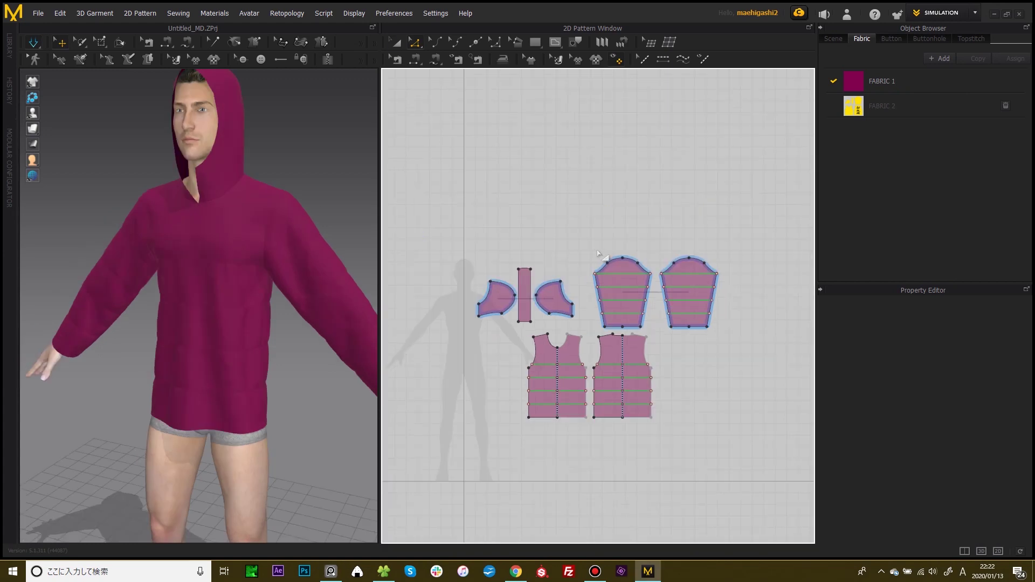
{"action": "right_click_drag", "start_coordinate": [254, 216], "coordinate": [211, 265]}
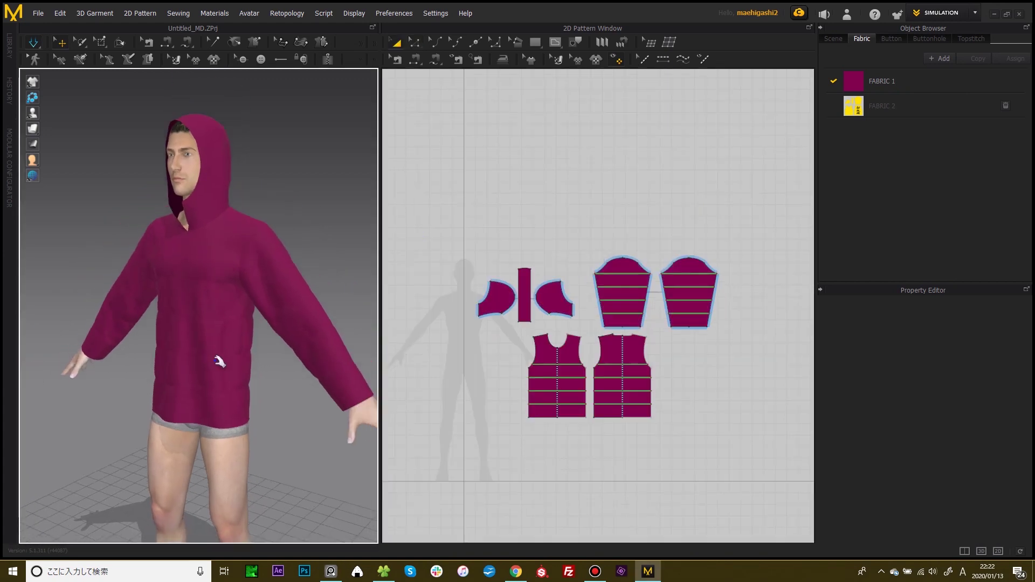
{"action": "right_click_drag", "start_coordinate": [215, 358], "coordinate": [232, 246]}
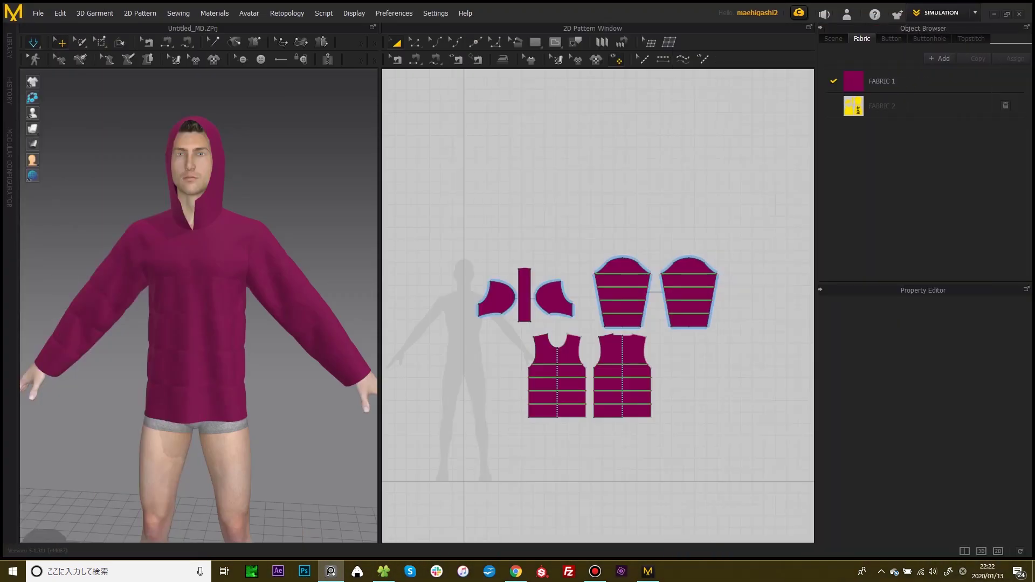
- Copy all the jacket's pattern pieces and paste the duplicate set above the originals in the pattern layout
{"action": "key", "text": "ctrl+a"}
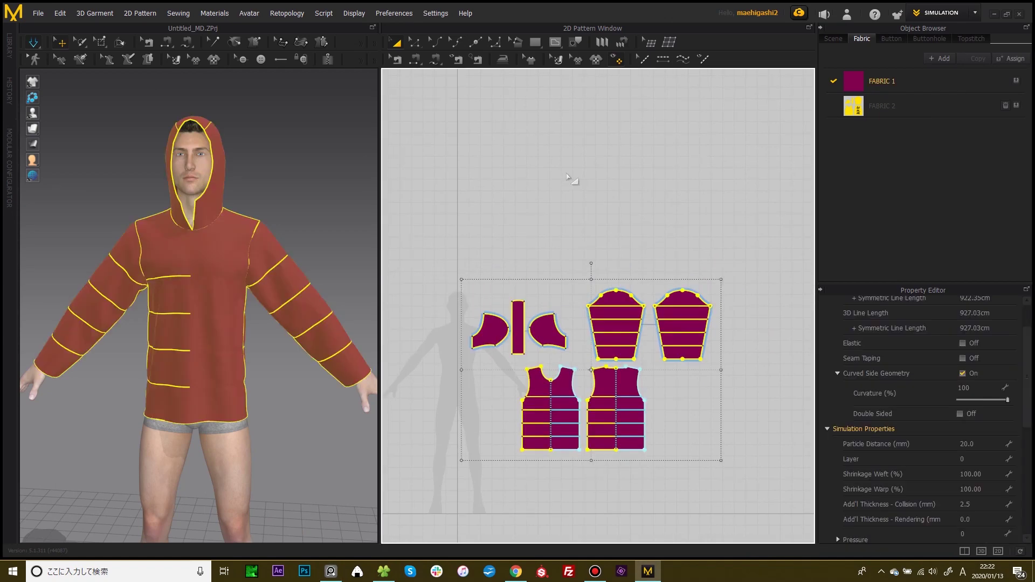
{"action": "scroll", "coordinate": [267, 192], "scroll_direction": "down", "scroll_amount": 3}
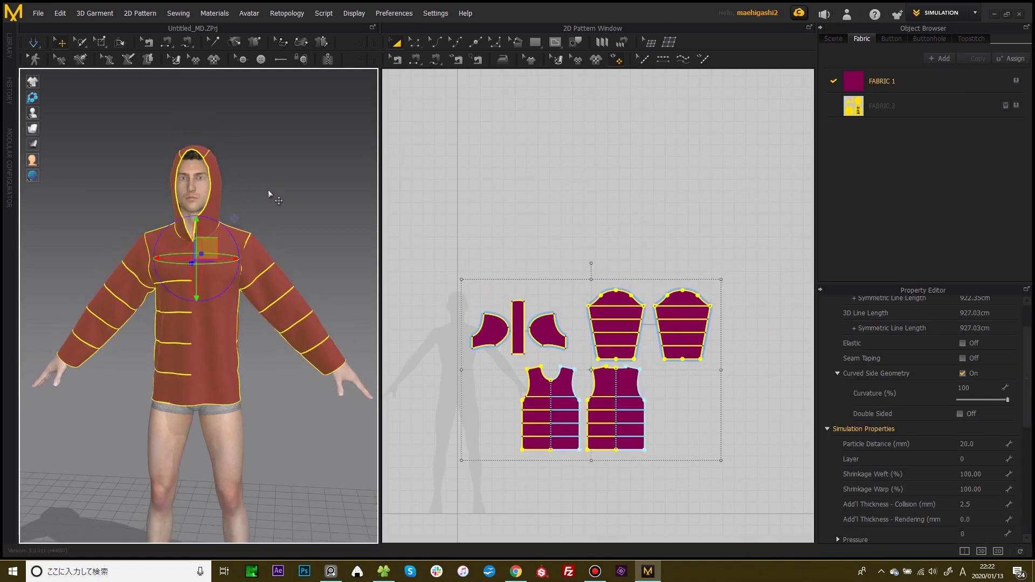
{"action": "scroll", "coordinate": [531, 191], "scroll_direction": "up", "scroll_amount": 1}
{"action": "middle_click_drag", "start_coordinate": [537, 195], "coordinate": [539, 207]}
{"action": "key", "text": "ctrl+v"}
{"action": "left_click", "coordinate": [597, 182]}
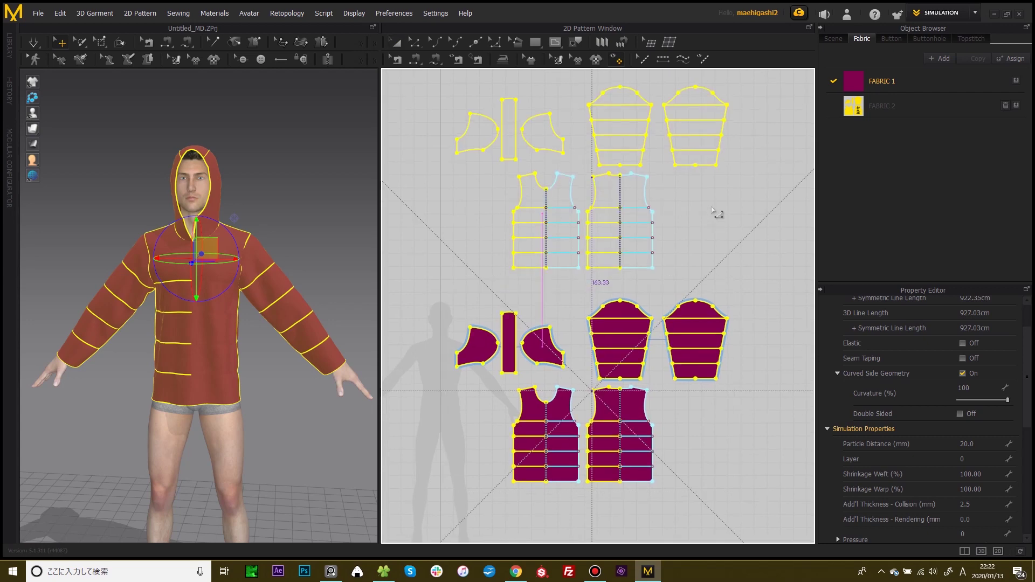
{"action": "left_click", "coordinate": [721, 213]}
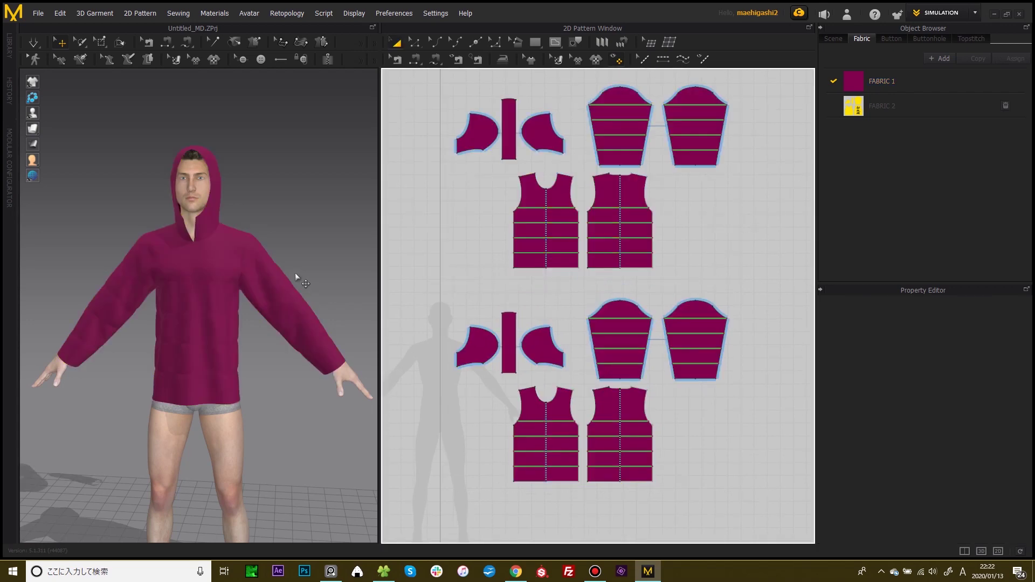
- Select the pasted pattern set and lower its garment onto the avatar so it overlaps the original jacket
{"action": "right_click_drag", "start_coordinate": [296, 273], "coordinate": [200, 242]}
{"action": "scroll", "coordinate": [200, 243], "scroll_direction": "down", "scroll_amount": 4}
{"action": "scroll", "coordinate": [200, 243], "scroll_direction": "down", "scroll_amount": 3}
{"action": "middle_click_drag", "start_coordinate": [212, 198], "coordinate": [218, 241]}
{"action": "right_click_drag", "start_coordinate": [227, 184], "coordinate": [257, 183]}
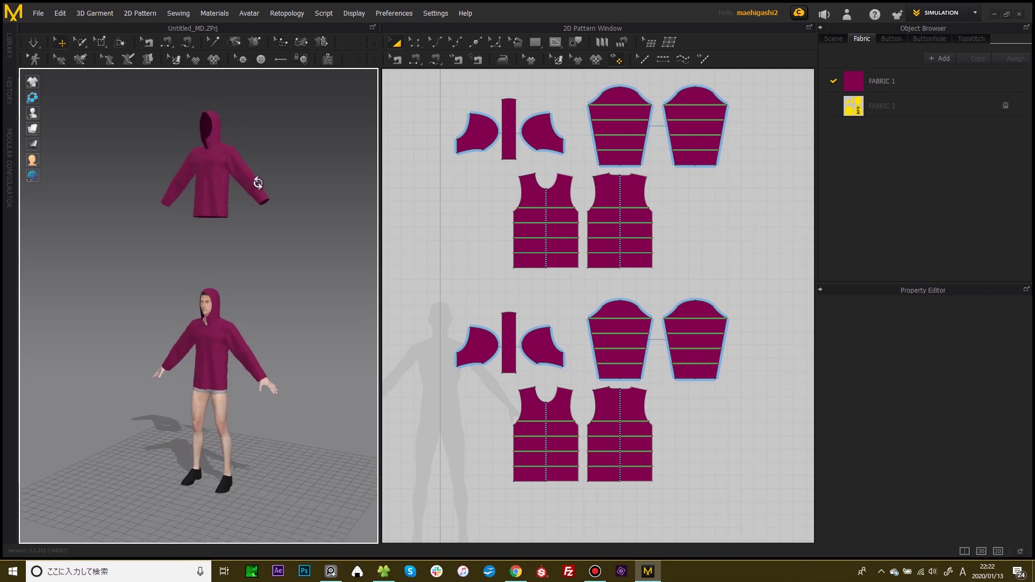
{"action": "left_click_drag", "start_coordinate": [804, 80], "coordinate": [438, 301]}
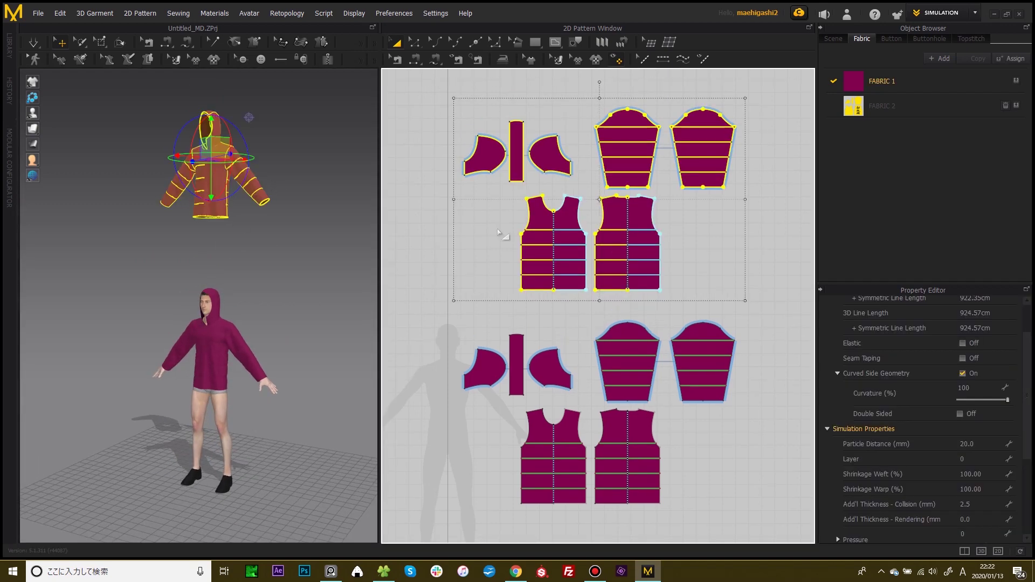
{"action": "left_click_drag", "start_coordinate": [211, 123], "coordinate": [210, 295]}
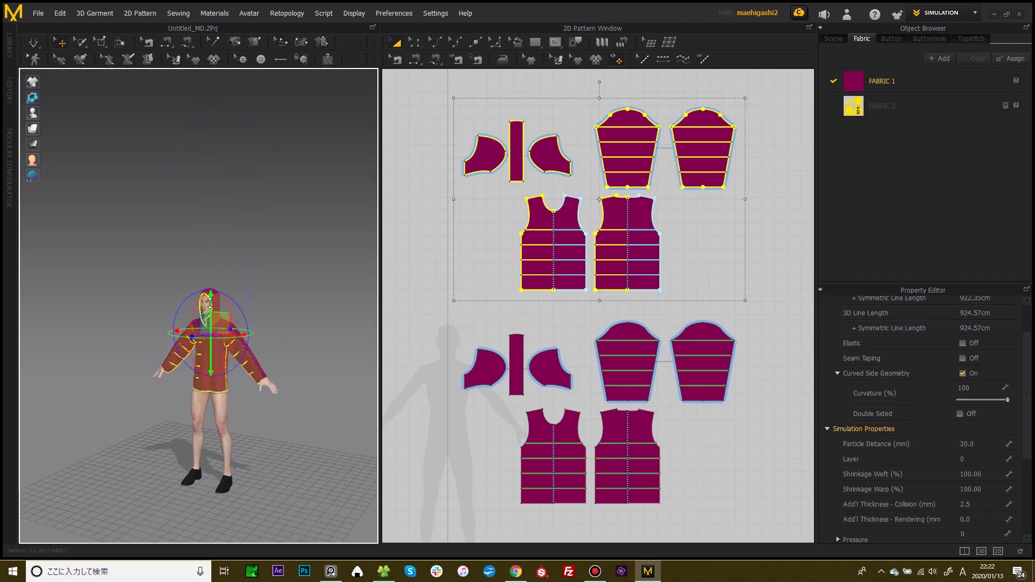
- Examine from several angles how the duplicate garment and the original jacket intersect on the torso, sleeves and hood
{"action": "scroll", "coordinate": [275, 255], "scroll_direction": "up", "scroll_amount": 4}
{"action": "right_click_drag", "start_coordinate": [275, 255], "coordinate": [303, 242]}
{"action": "scroll", "coordinate": [303, 242], "scroll_direction": "up", "scroll_amount": 3}
{"action": "right_click_drag", "start_coordinate": [304, 203], "coordinate": [293, 215]}
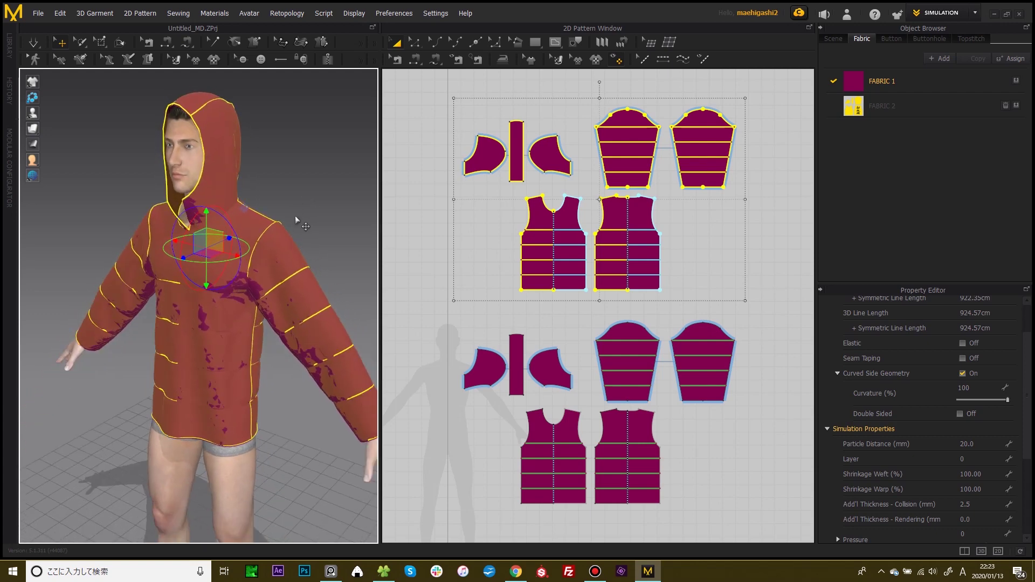
{"action": "scroll", "coordinate": [302, 216], "scroll_direction": "up", "scroll_amount": 1}
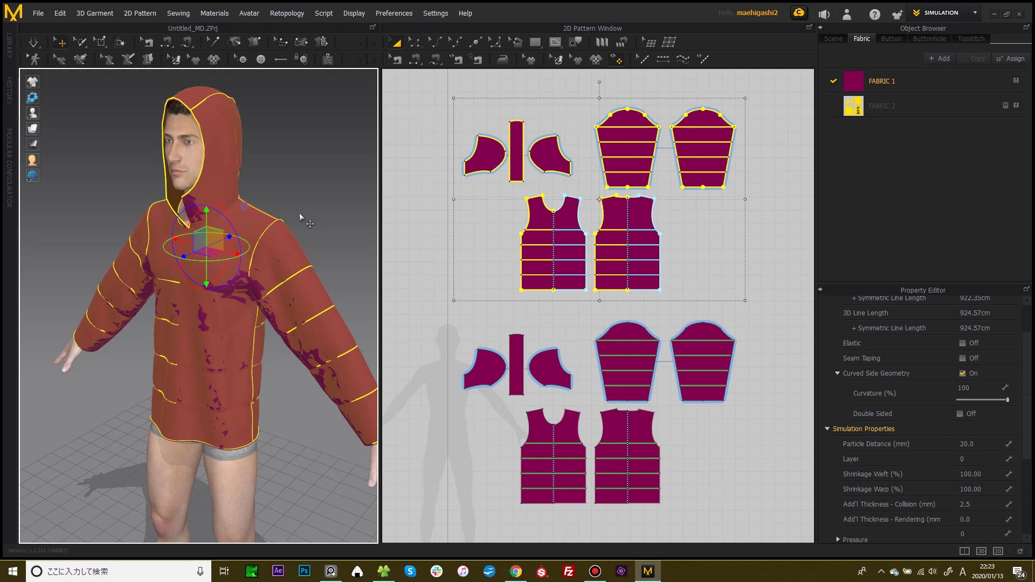
{"action": "middle_click_drag", "start_coordinate": [281, 211], "coordinate": [272, 235]}
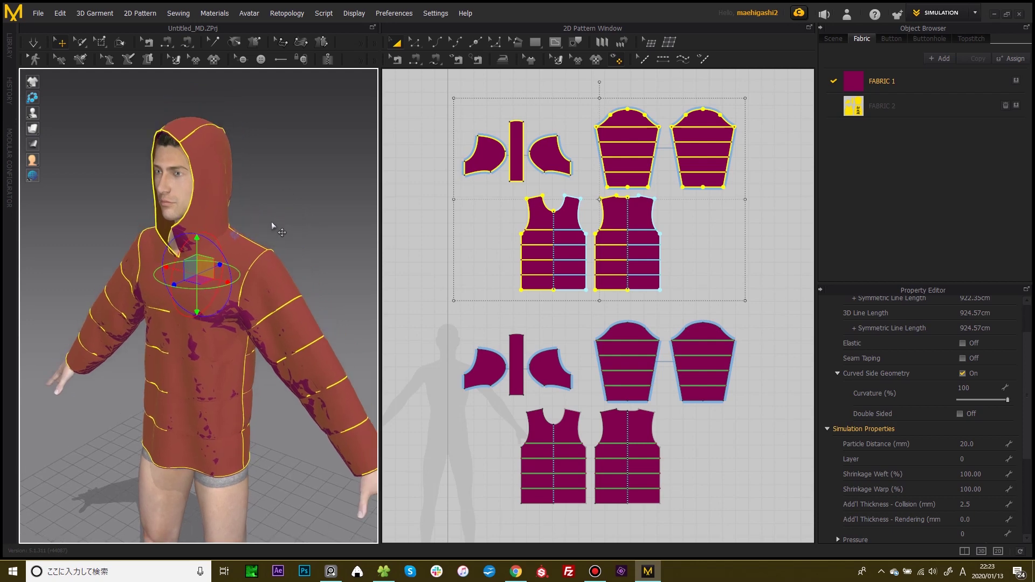
{"action": "scroll", "coordinate": [274, 224], "scroll_direction": "down", "scroll_amount": 1}
{"action": "middle_click_drag", "start_coordinate": [235, 202], "coordinate": [252, 221]}
{"action": "scroll", "coordinate": [281, 258], "scroll_direction": "down", "scroll_amount": 2}
{"action": "scroll", "coordinate": [252, 221], "scroll_direction": "up", "scroll_amount": 5}
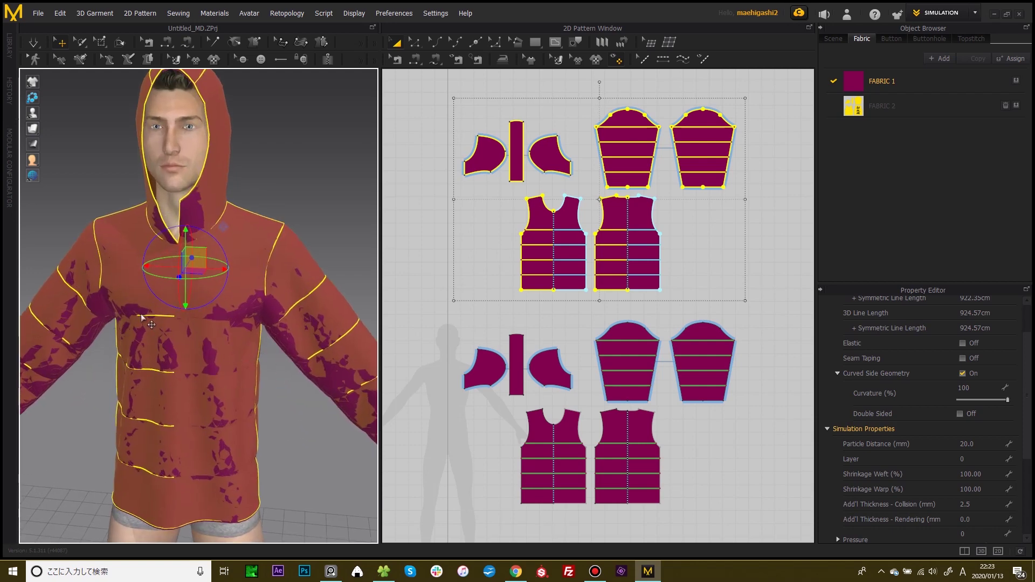
{"action": "scroll", "coordinate": [162, 320], "scroll_direction": "up", "scroll_amount": 1}
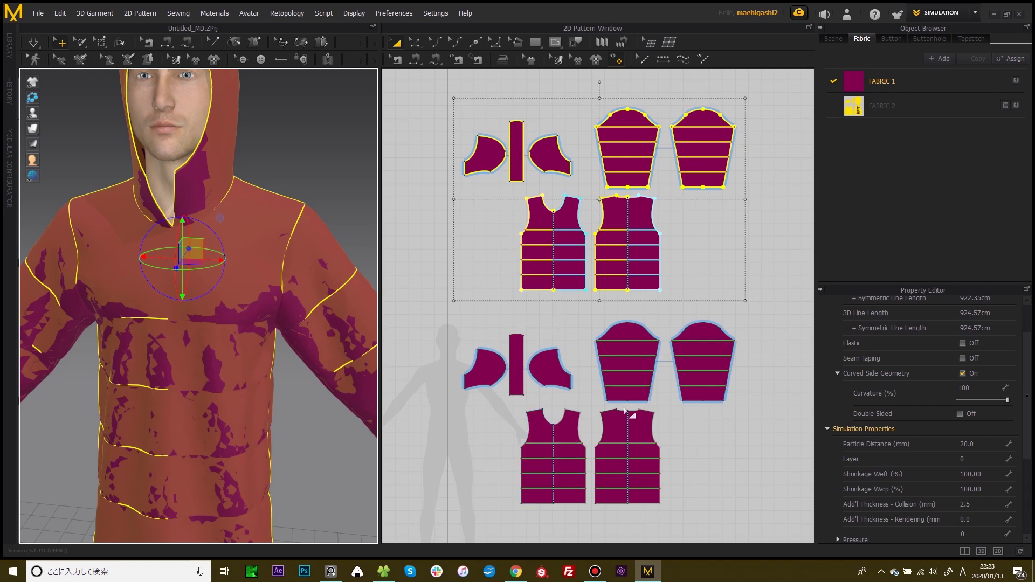
{"action": "scroll", "coordinate": [285, 173], "scroll_direction": "down", "scroll_amount": 2}
{"action": "right_click_drag", "start_coordinate": [286, 173], "coordinate": [119, 296]}
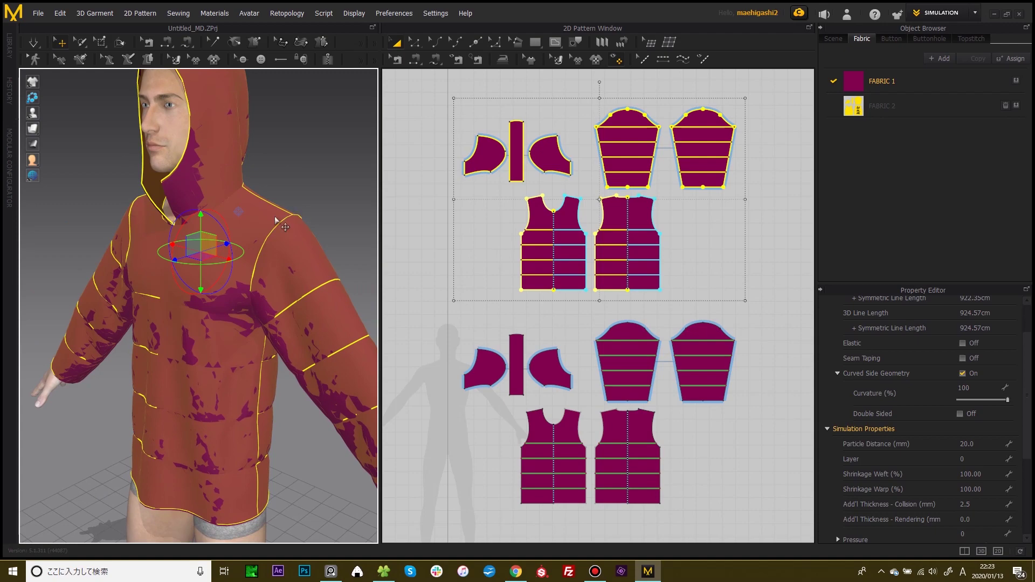
{"action": "right_click_drag", "start_coordinate": [263, 216], "coordinate": [328, 185]}
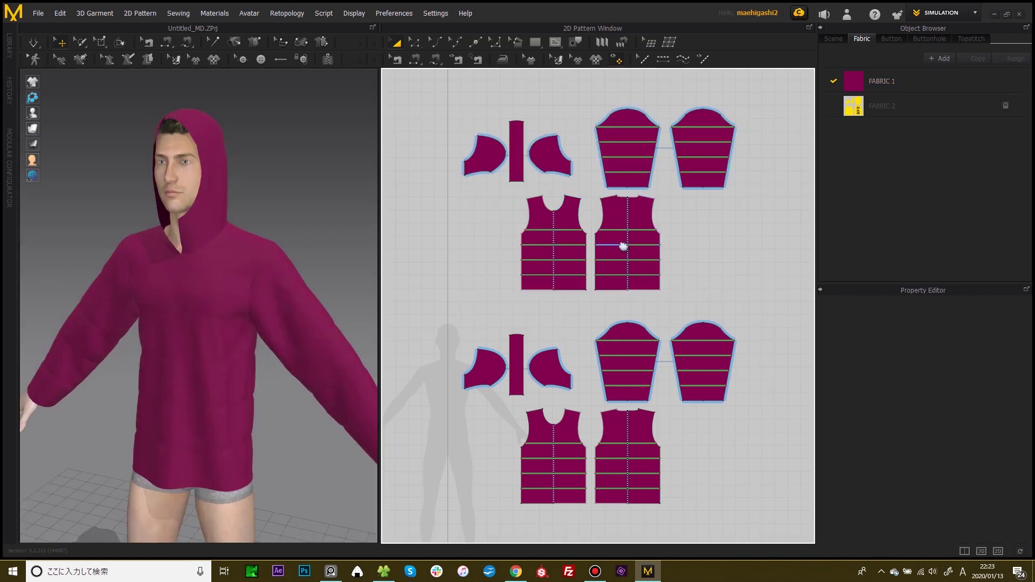
- Sew the horizontal internal lines of the duplicated front piece to the matching lines of the original front piece
{"action": "right_click_drag", "start_coordinate": [620, 248], "coordinate": [609, 220]}
{"action": "left_click", "coordinate": [534, 202]}
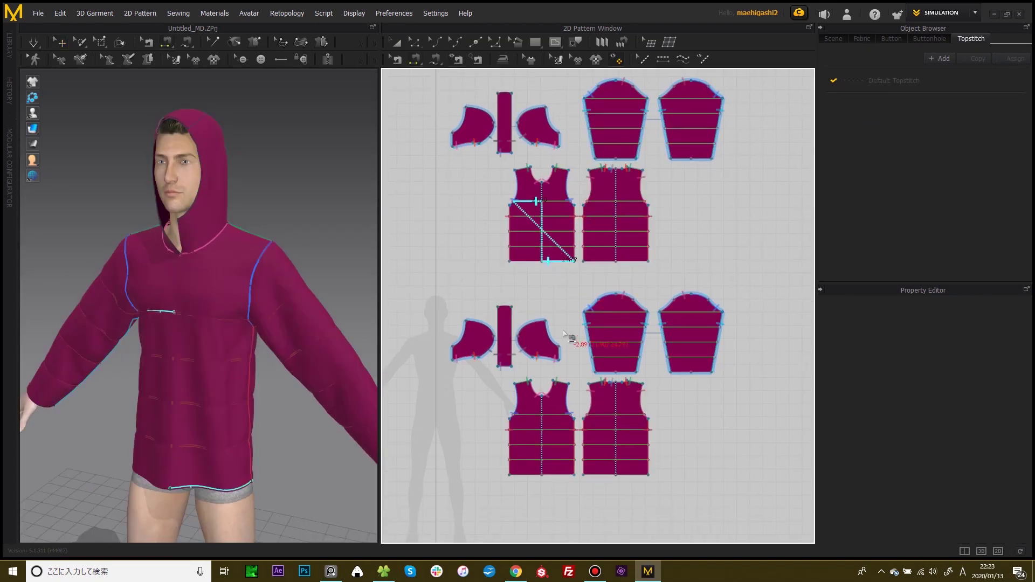
{"action": "left_click", "coordinate": [534, 431]}
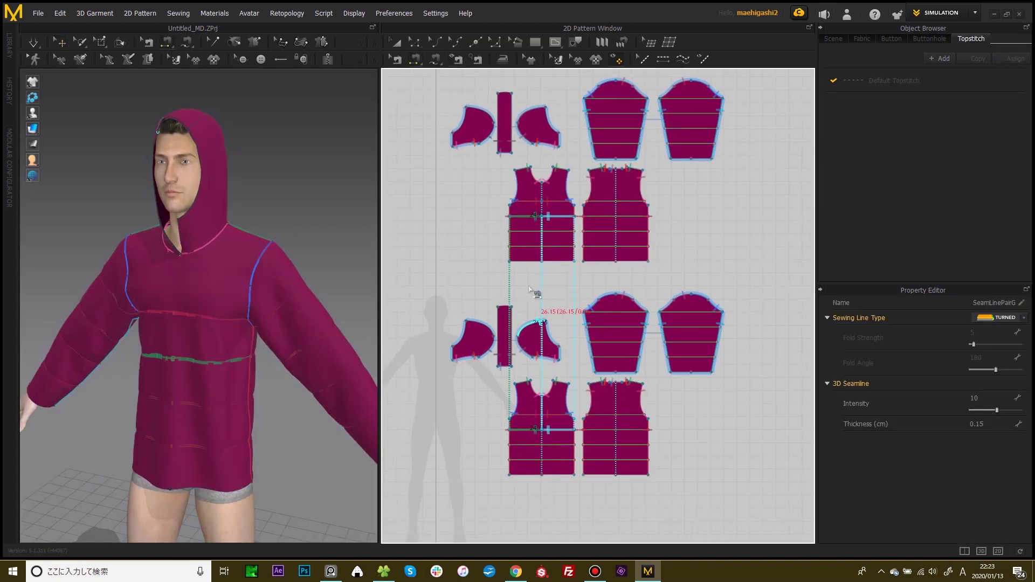
{"action": "left_click", "coordinate": [536, 231]}
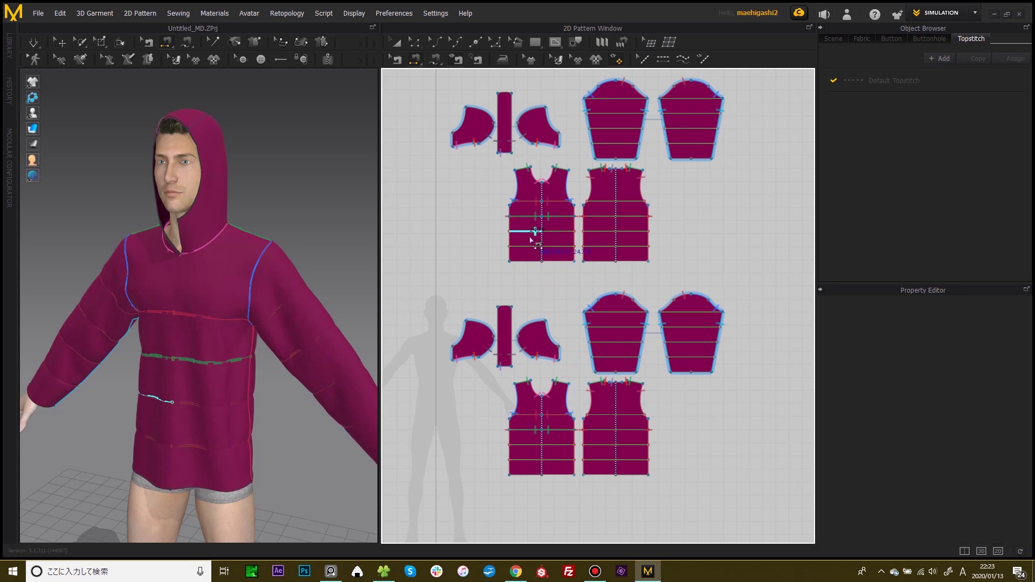
{"action": "left_click", "coordinate": [536, 445]}
{"action": "left_click", "coordinate": [536, 246]}
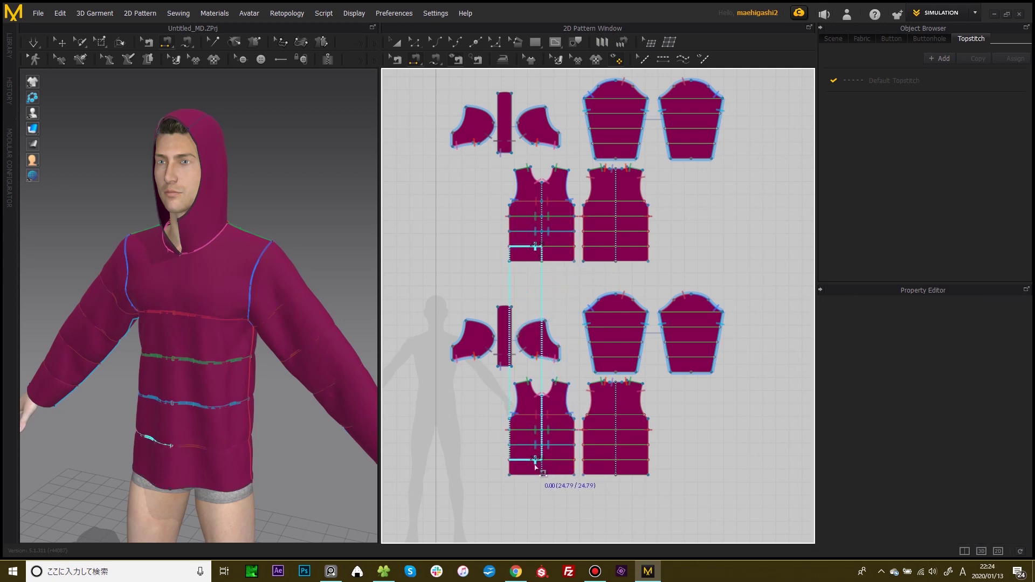
{"action": "left_click", "coordinate": [536, 460]}
{"action": "left_click", "coordinate": [501, 306]}
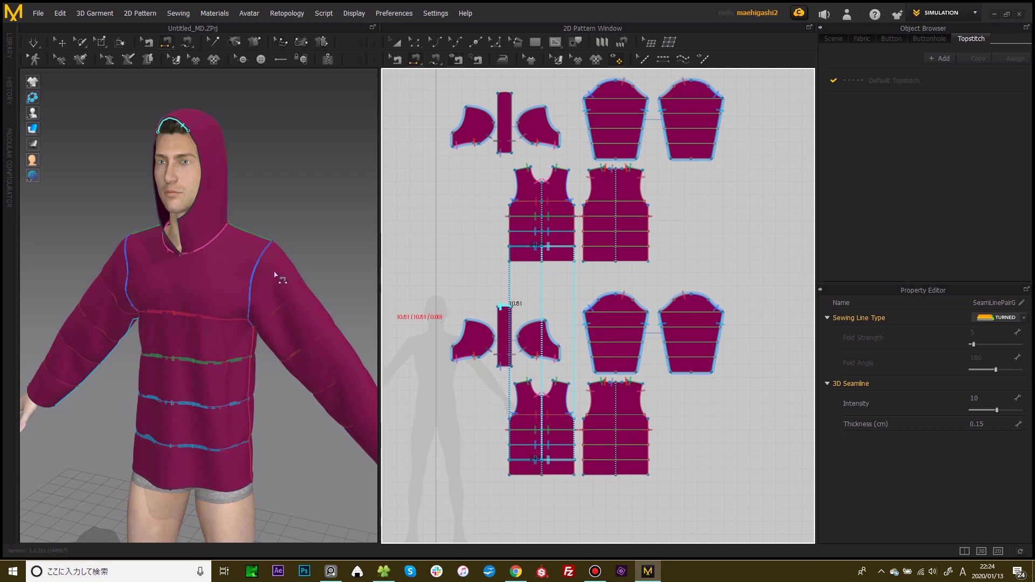
- Delete the duplicated set of pattern pieces above the originals
{"action": "scroll", "coordinate": [282, 235], "scroll_direction": "down", "scroll_amount": 1}
{"action": "middle_click_drag", "start_coordinate": [282, 234], "coordinate": [282, 228]}
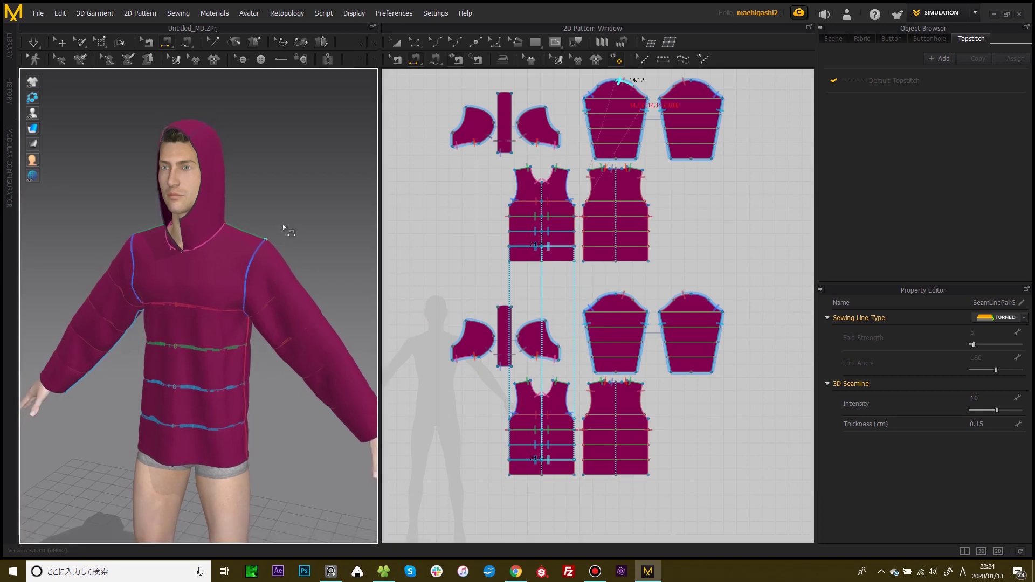
{"action": "left_click_drag", "start_coordinate": [459, 115], "coordinate": [737, 293]}
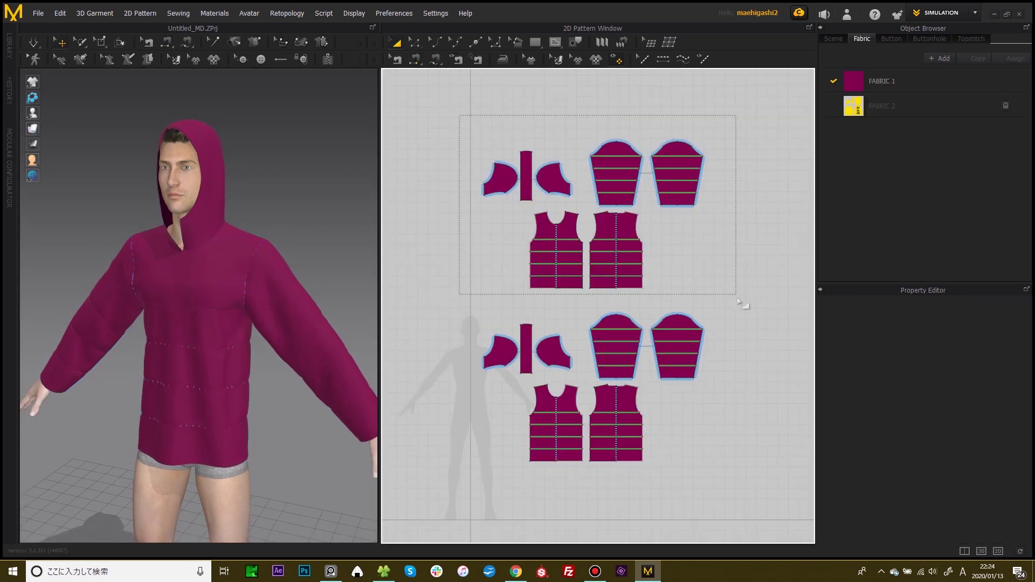
{"action": "key", "text": "Delete"}
{"action": "right_click_drag", "start_coordinate": [626, 251], "coordinate": [617, 220]}
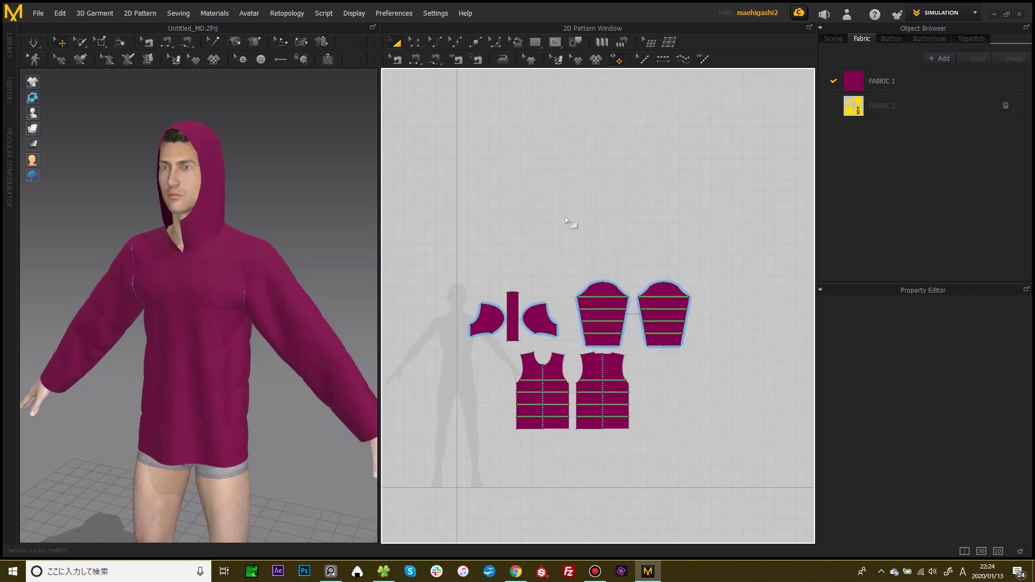
- Create a Layer Clone (Under) of all the jacket's pattern pieces and place it above the originals in the pattern layout
{"action": "key", "text": "ctrl+a"}
{"action": "right_click_drag", "start_coordinate": [678, 219], "coordinate": [678, 248]}
{"action": "right_click", "coordinate": [605, 347]}
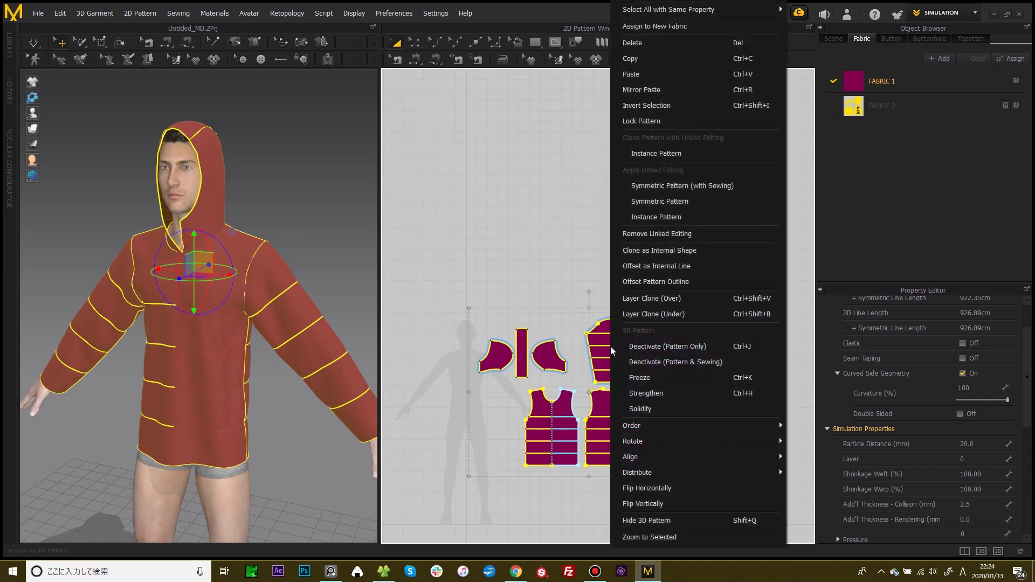
{"action": "left_click", "coordinate": [674, 315]}
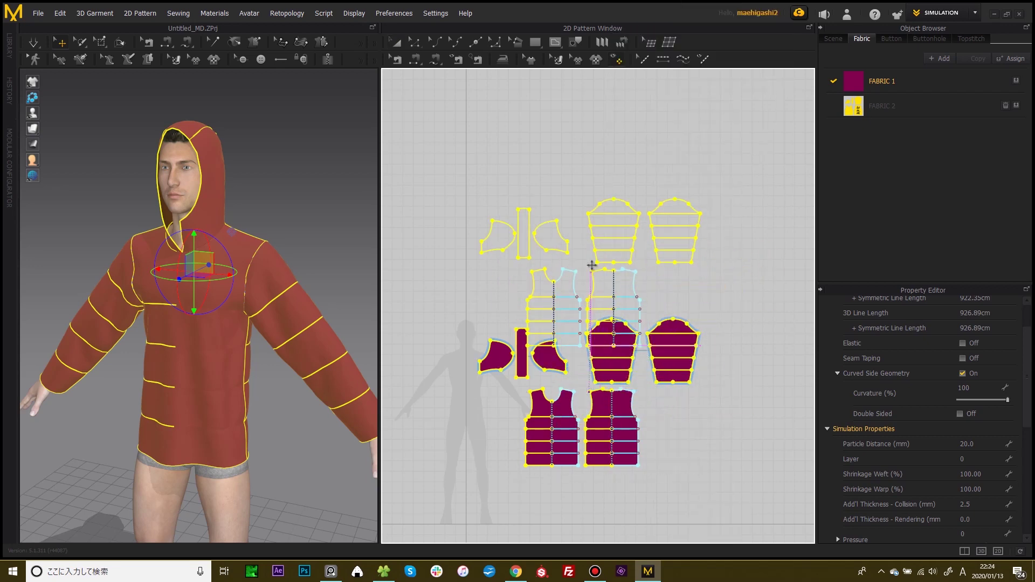
{"action": "left_click", "coordinate": [739, 247]}
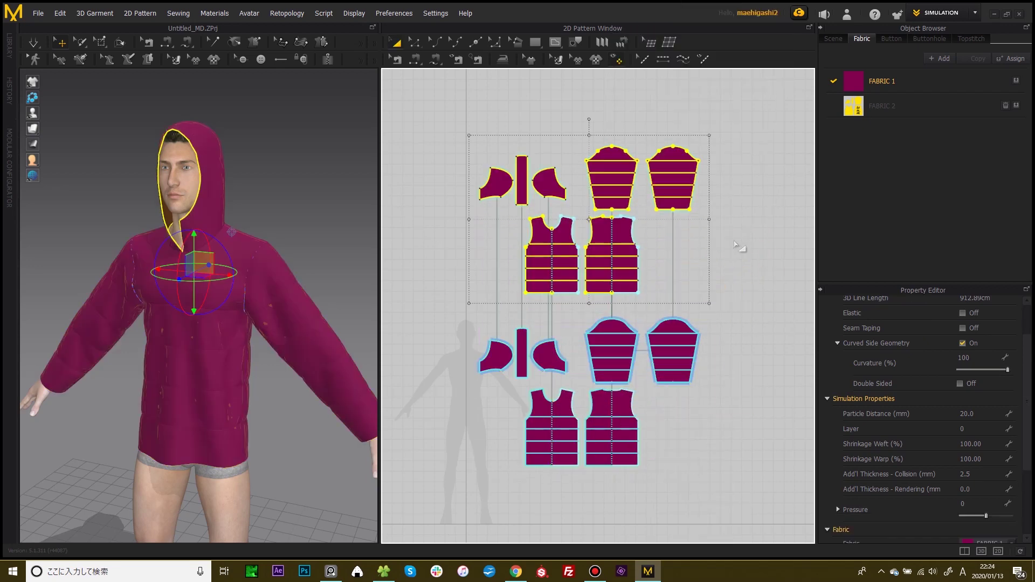
- Deselect the cloned pieces, show the sewing lines, and examine the seams across the cloned and original pattern sets
{"action": "scroll", "coordinate": [206, 204], "scroll_direction": "up", "scroll_amount": 5}
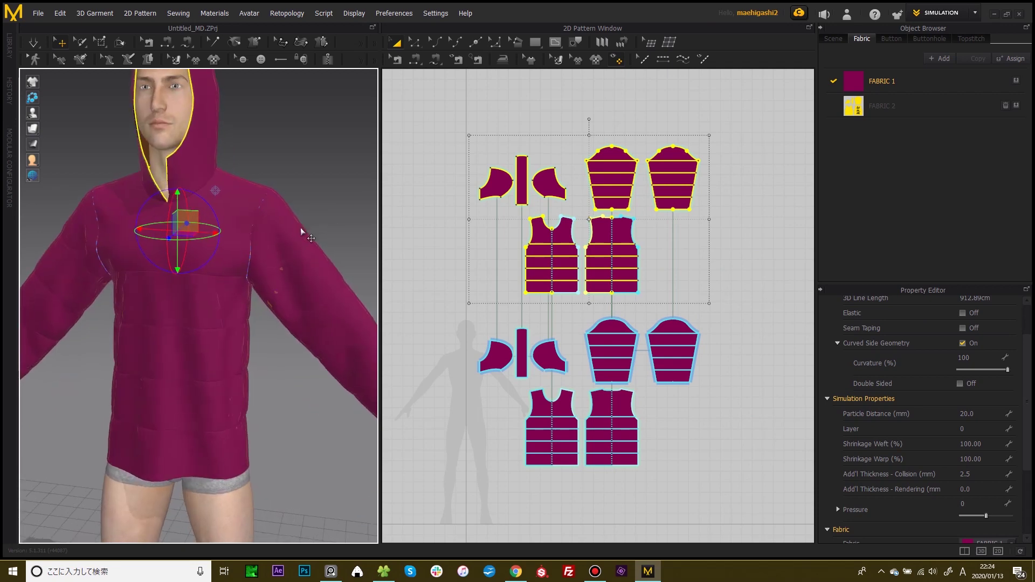
{"action": "scroll", "coordinate": [595, 293], "scroll_direction": "up", "scroll_amount": 1}
{"action": "left_click", "coordinate": [763, 299]}
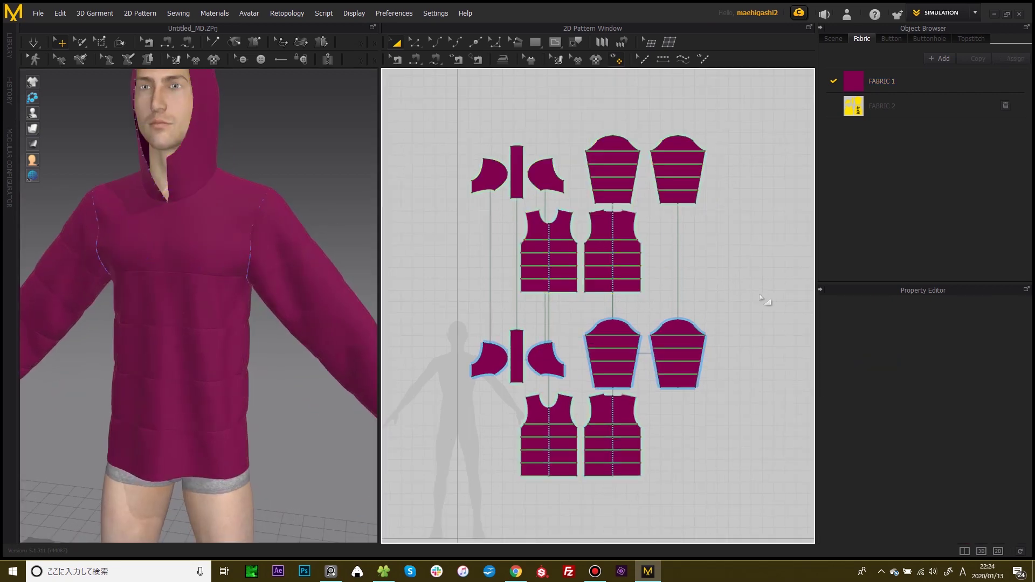
{"action": "scroll", "coordinate": [649, 308], "scroll_direction": "up", "scroll_amount": 2}
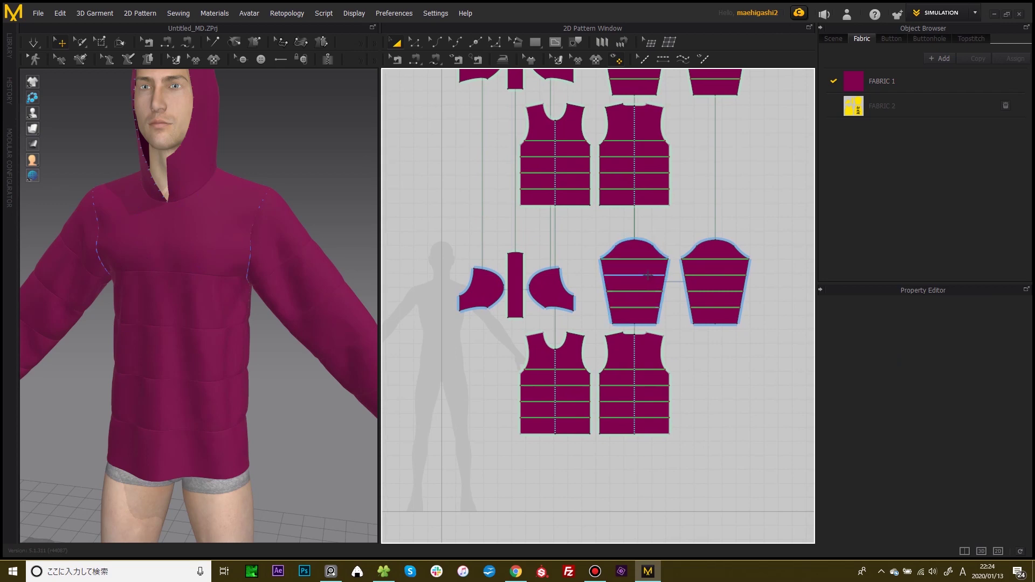
{"action": "key", "text": "b"}
{"action": "middle_click_drag", "start_coordinate": [648, 268], "coordinate": [667, 289]}
{"action": "scroll", "coordinate": [612, 258], "scroll_direction": "up", "scroll_amount": 2}
{"action": "scroll", "coordinate": [602, 257], "scroll_direction": "down", "scroll_amount": 3}
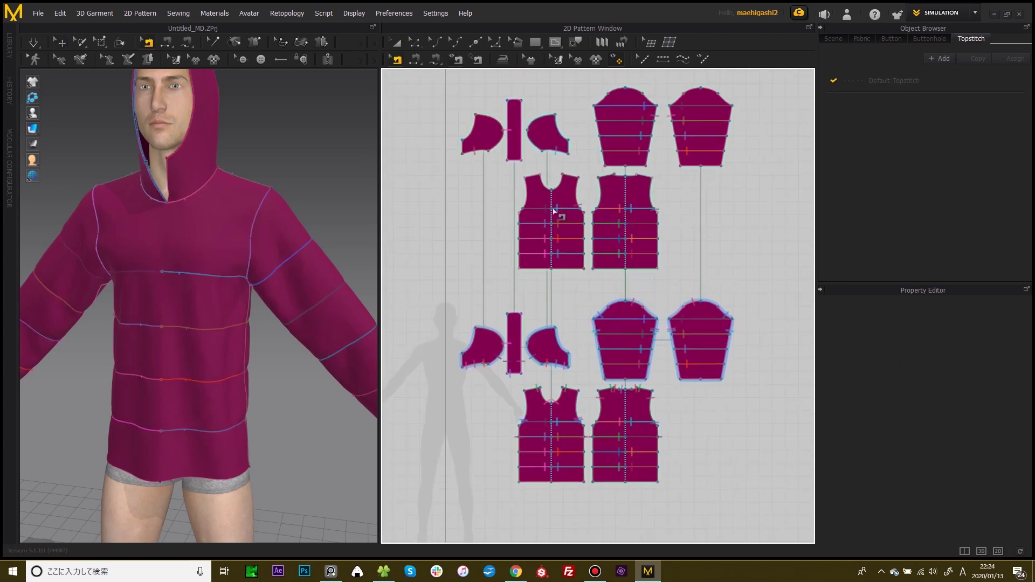
{"action": "scroll", "coordinate": [568, 301], "scroll_direction": "up", "scroll_amount": 1}
{"action": "scroll", "coordinate": [573, 231], "scroll_direction": "down", "scroll_amount": 3}
{"action": "scroll", "coordinate": [550, 229], "scroll_direction": "up", "scroll_amount": 3}
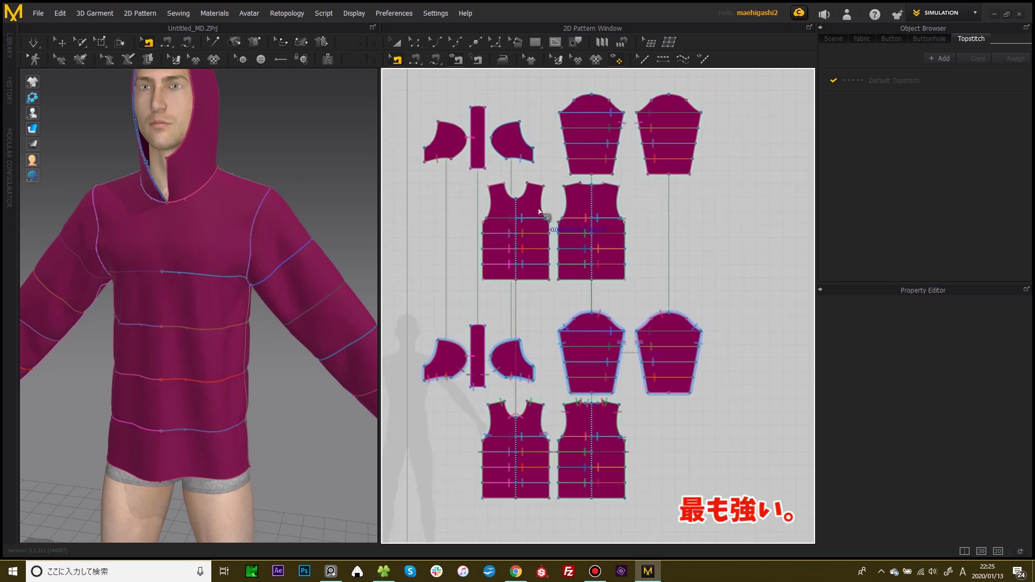
{"action": "scroll", "coordinate": [540, 211], "scroll_direction": "down", "scroll_amount": 1}
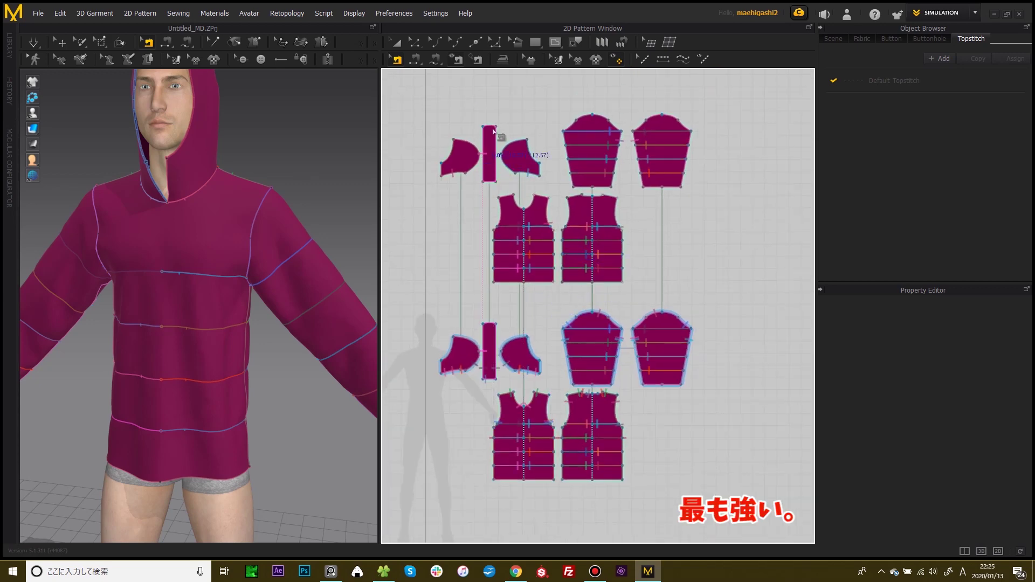
{"action": "scroll", "coordinate": [588, 331], "scroll_direction": "up", "scroll_amount": 2}
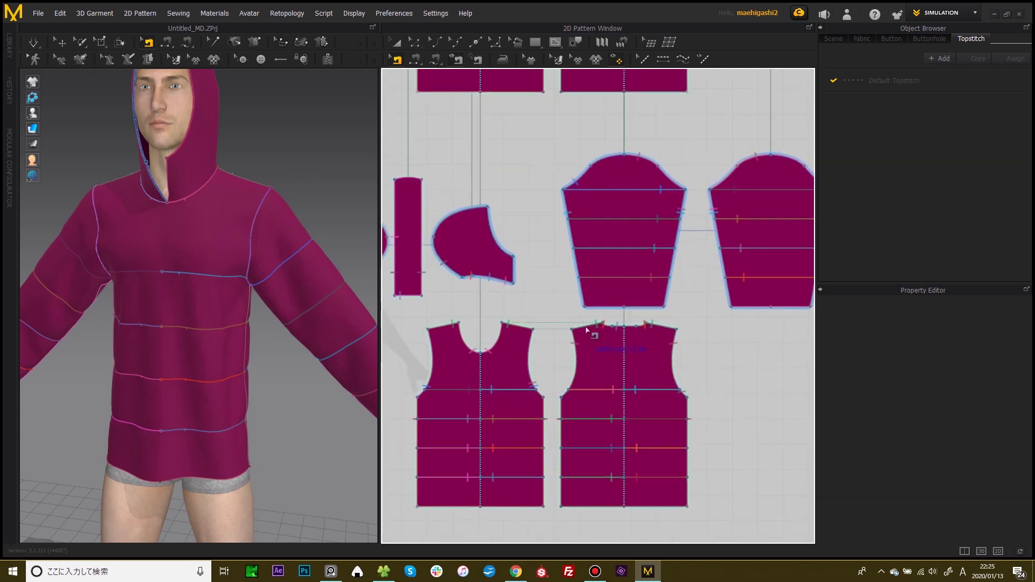
{"action": "scroll", "coordinate": [588, 330], "scroll_direction": "down", "scroll_amount": 1}
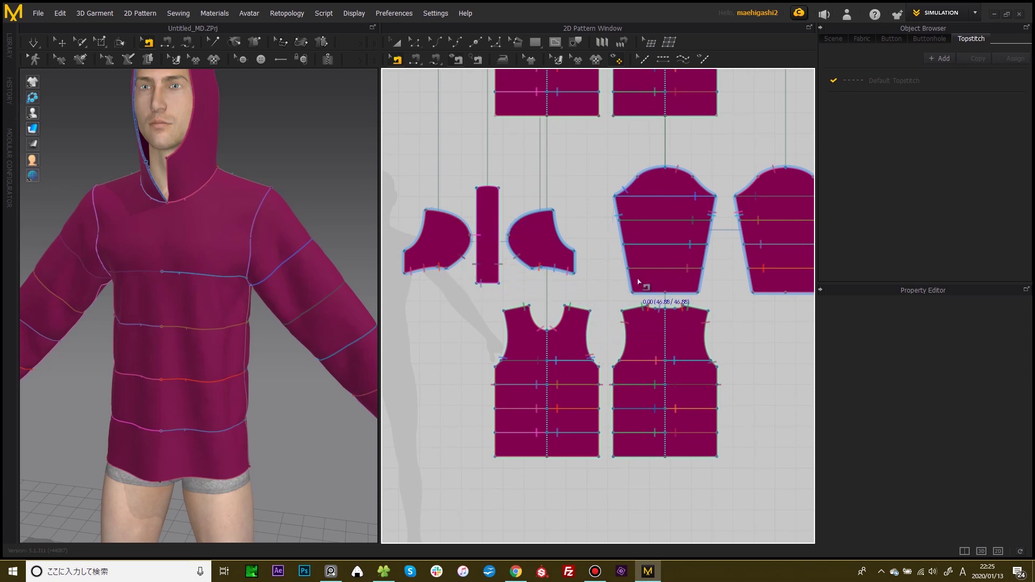
{"action": "scroll", "coordinate": [629, 281], "scroll_direction": "down", "scroll_amount": 3}
{"action": "scroll", "coordinate": [609, 243], "scroll_direction": "up", "scroll_amount": 3}
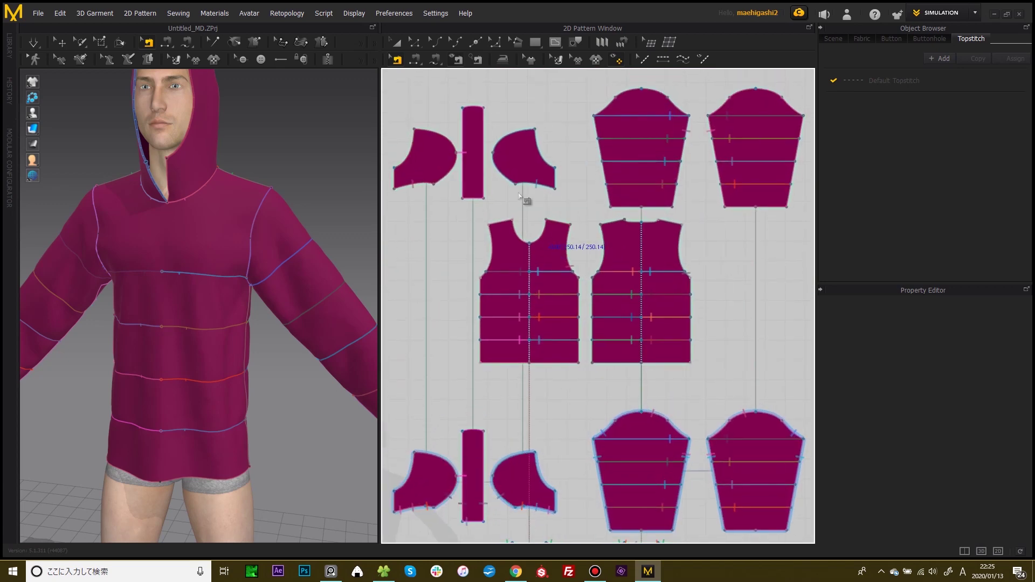
{"action": "middle_click_drag", "start_coordinate": [543, 405], "coordinate": [511, 172]}
{"action": "scroll", "coordinate": [662, 348], "scroll_direction": "down", "scroll_amount": 2}
{"action": "middle_click_drag", "start_coordinate": [646, 340], "coordinate": [668, 345]}
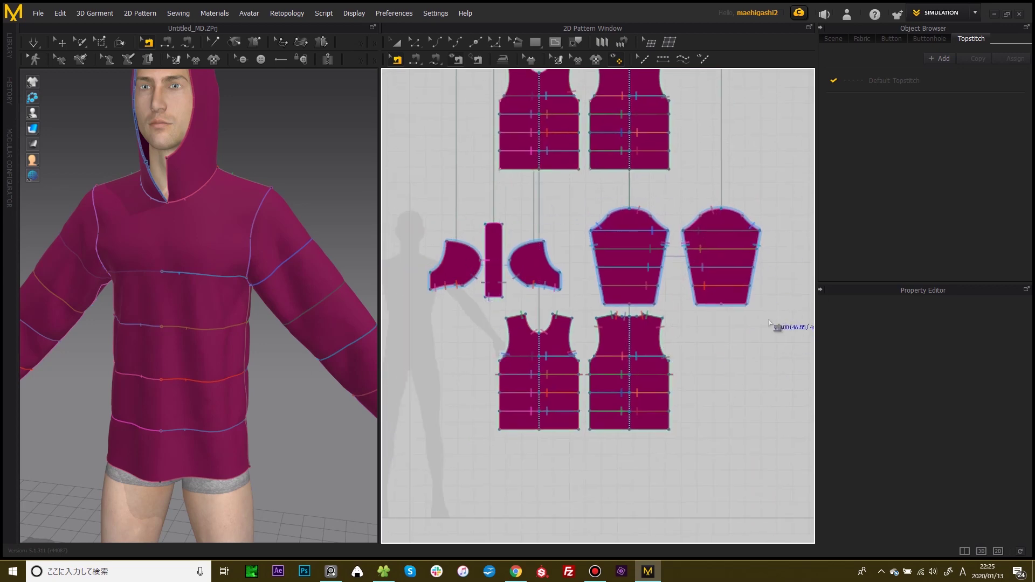
{"action": "middle_click_drag", "start_coordinate": [692, 403], "coordinate": [721, 446]}
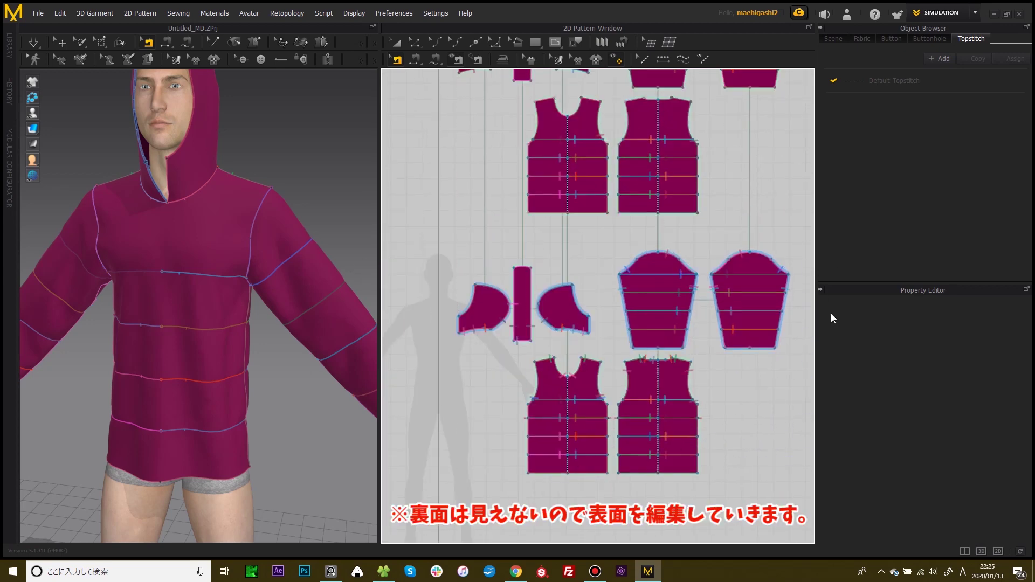
- Simulate the two-layer jacket and inspect its quilted body, sleeves and hood from the front and side
{"action": "right_click_drag", "start_coordinate": [171, 250], "coordinate": [153, 243]}
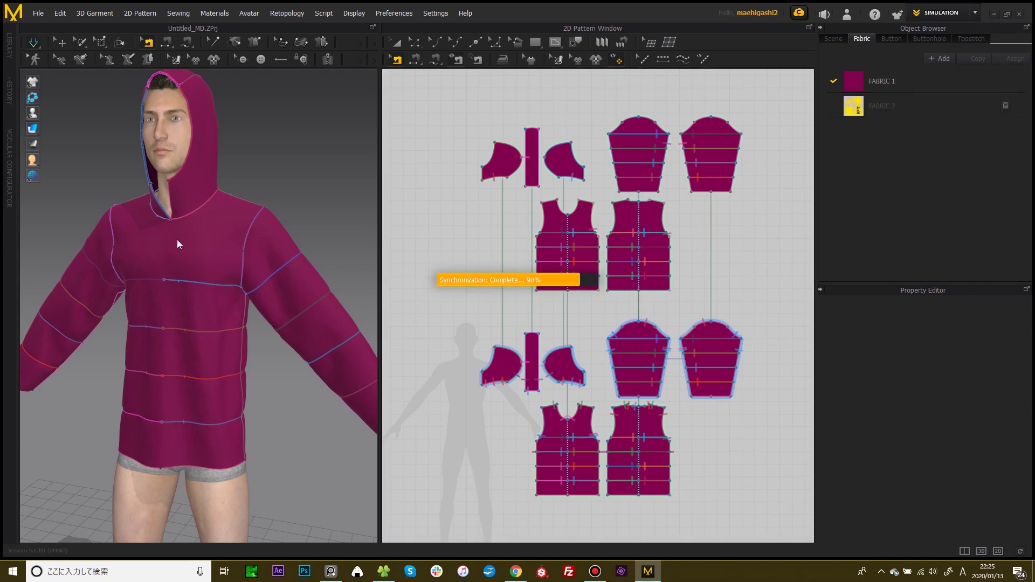
{"action": "right_click_drag", "start_coordinate": [178, 243], "coordinate": [286, 250]}
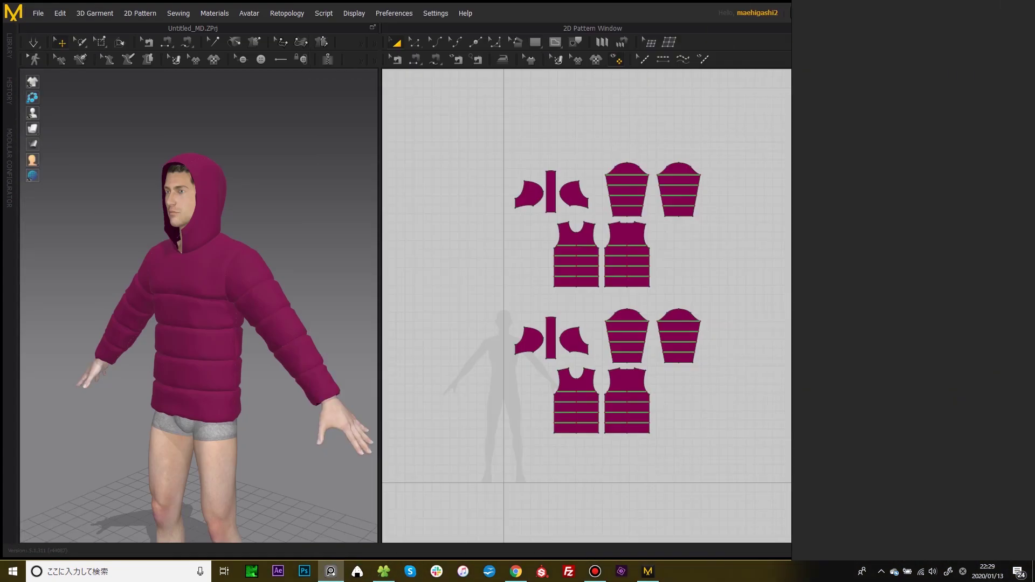
{"action": "right_click_drag", "start_coordinate": [338, 336], "coordinate": [161, 291]}
{"action": "scroll", "coordinate": [259, 327], "scroll_direction": "up", "scroll_amount": 5}
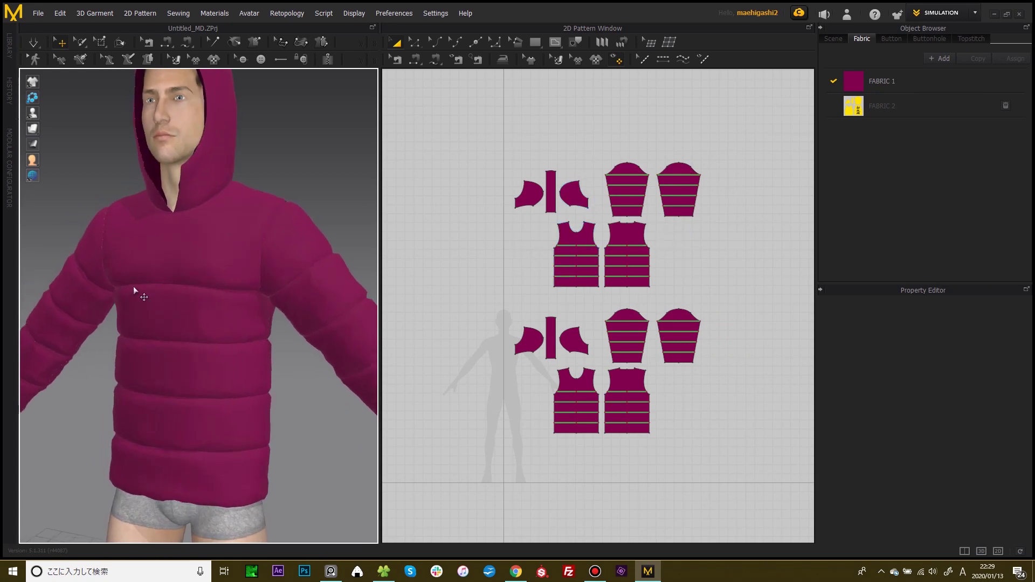
{"action": "right_click_drag", "start_coordinate": [295, 279], "coordinate": [277, 277]}
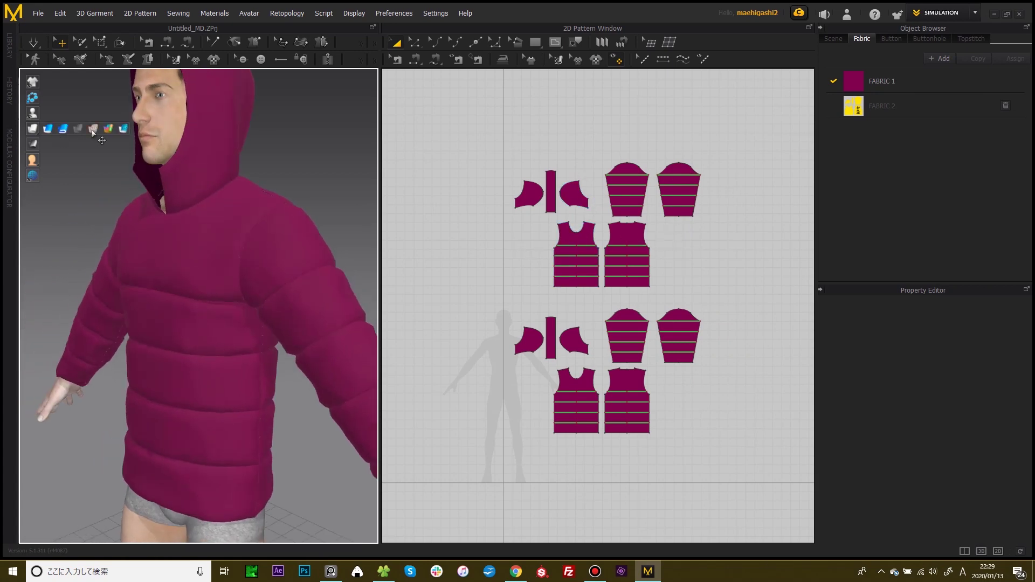
- Inspect the garment's triangle mesh in Mesh view over the avatar and restore the solid textured view
{"action": "left_click", "coordinate": [92, 129]}
{"action": "scroll", "coordinate": [86, 132], "scroll_direction": "up", "scroll_amount": 5}
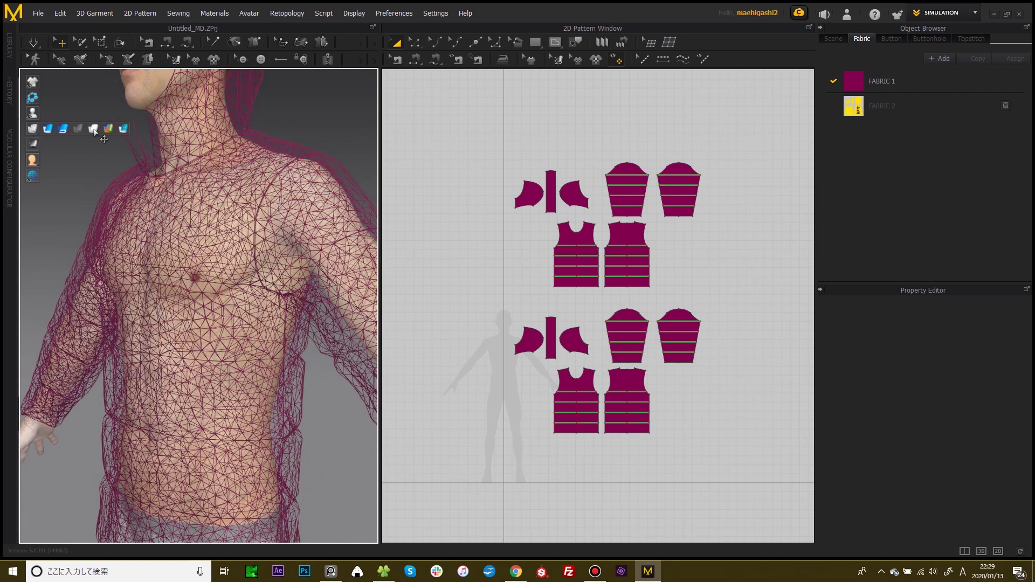
{"action": "left_click", "coordinate": [48, 130]}
{"action": "scroll", "coordinate": [202, 264], "scroll_direction": "down", "scroll_amount": 5}
{"action": "right_click_drag", "start_coordinate": [248, 245], "coordinate": [212, 219]}
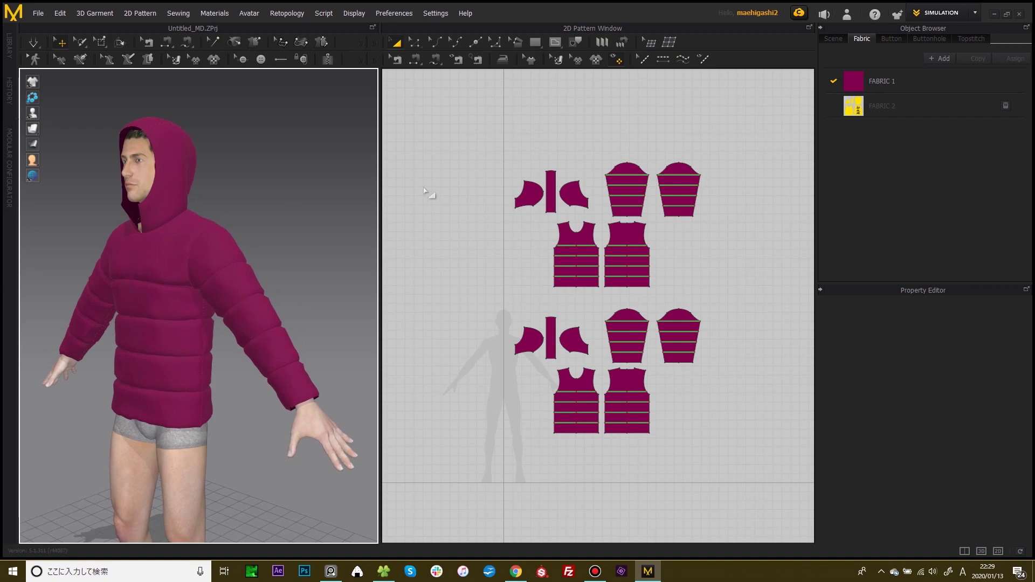
- Compare the simulated jacket with the reference photo of the grey padded jacket
{"action": "middle_click_drag", "start_coordinate": [604, 143], "coordinate": [591, 147]}
{"action": "scroll", "coordinate": [266, 239], "scroll_direction": "down", "scroll_amount": 2}
{"action": "middle_click_drag", "start_coordinate": [267, 239], "coordinate": [283, 238]}
{"action": "right_click_drag", "start_coordinate": [273, 238], "coordinate": [263, 238]}
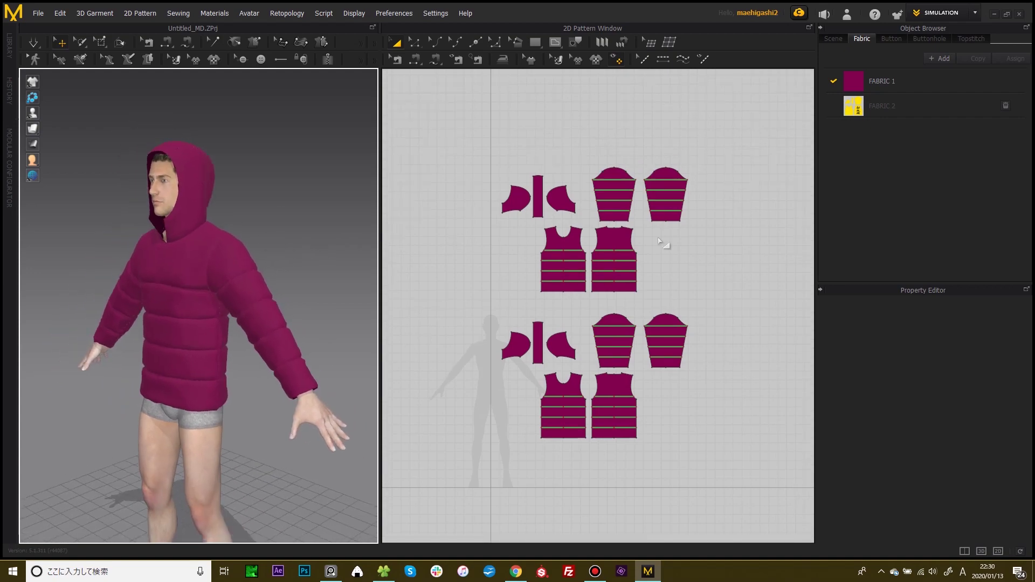
{"action": "key", "text": "alt+Tab"}
{"action": "middle_click_drag", "start_coordinate": [645, 122], "coordinate": [642, 173]}
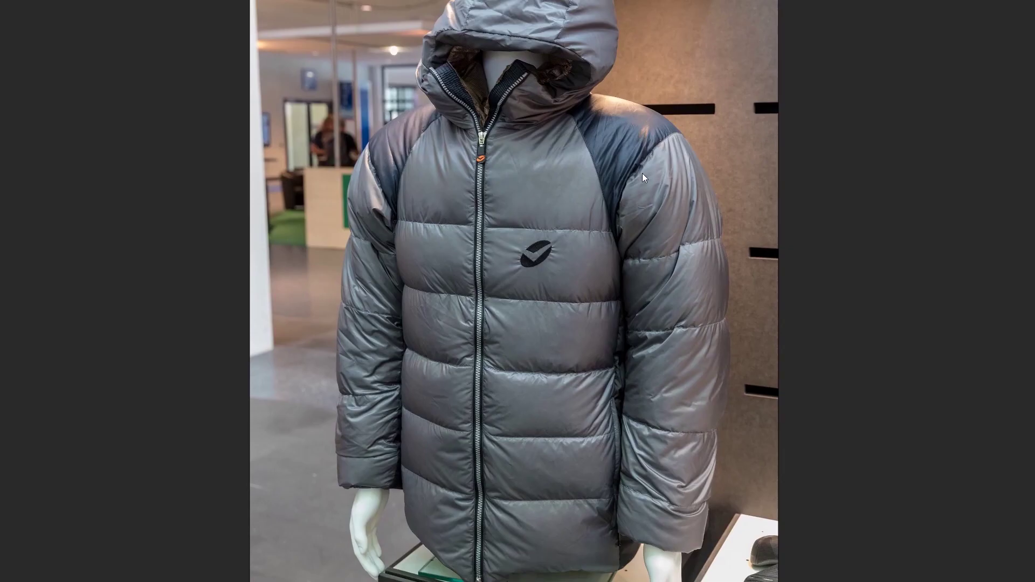
{"action": "scroll", "coordinate": [640, 173], "scroll_direction": "down", "scroll_amount": 2}
{"action": "scroll", "coordinate": [586, 209], "scroll_direction": "up", "scroll_amount": 1}
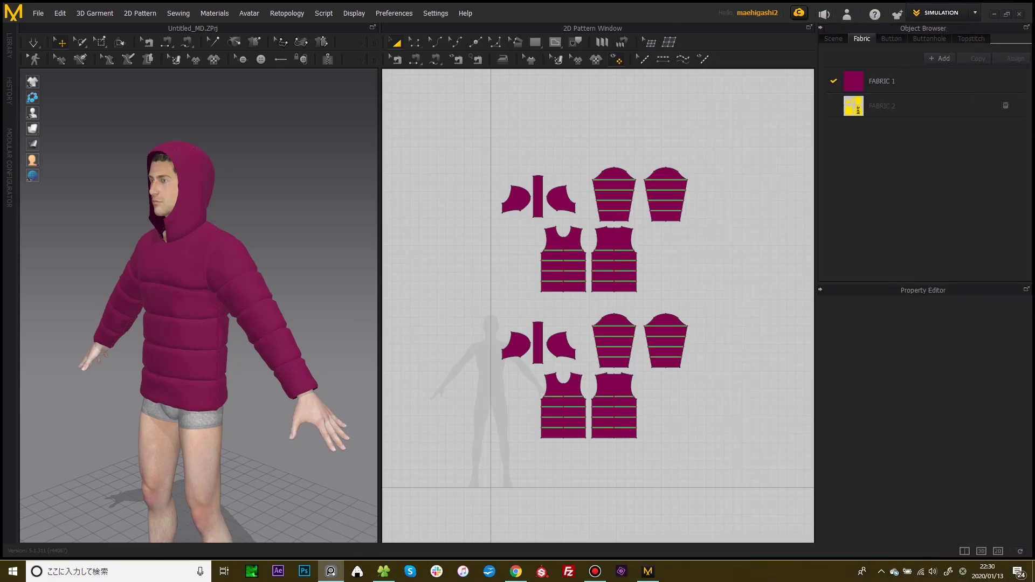
- Set the pressure of all the cloned inner-layer pattern pieces in the upper set to -5
{"action": "left_click_drag", "start_coordinate": [409, 122], "coordinate": [762, 308]}
{"action": "scroll", "coordinate": [649, 256], "scroll_direction": "up", "scroll_amount": 2}
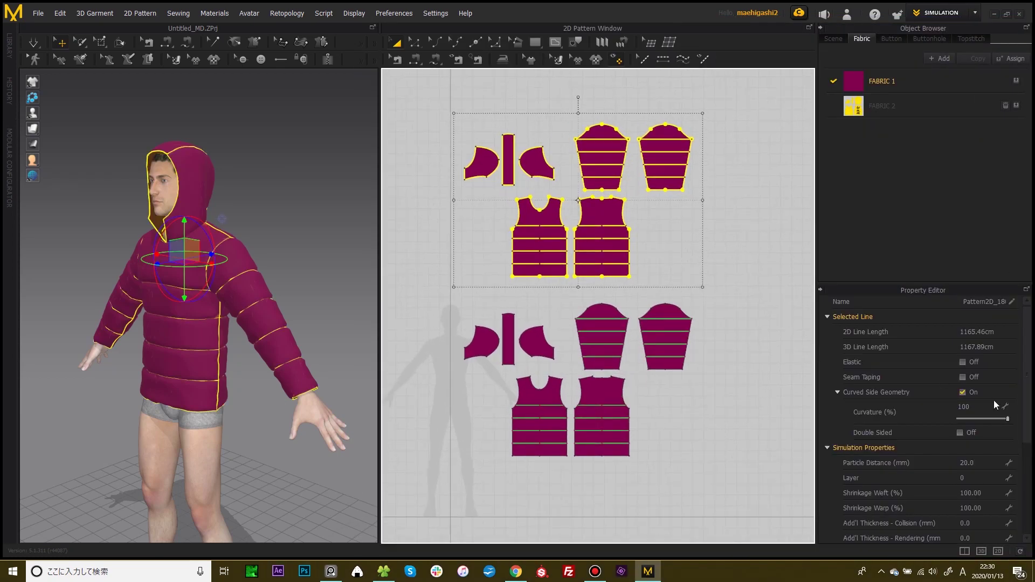
{"action": "scroll", "coordinate": [992, 412], "scroll_direction": "down", "scroll_amount": 5}
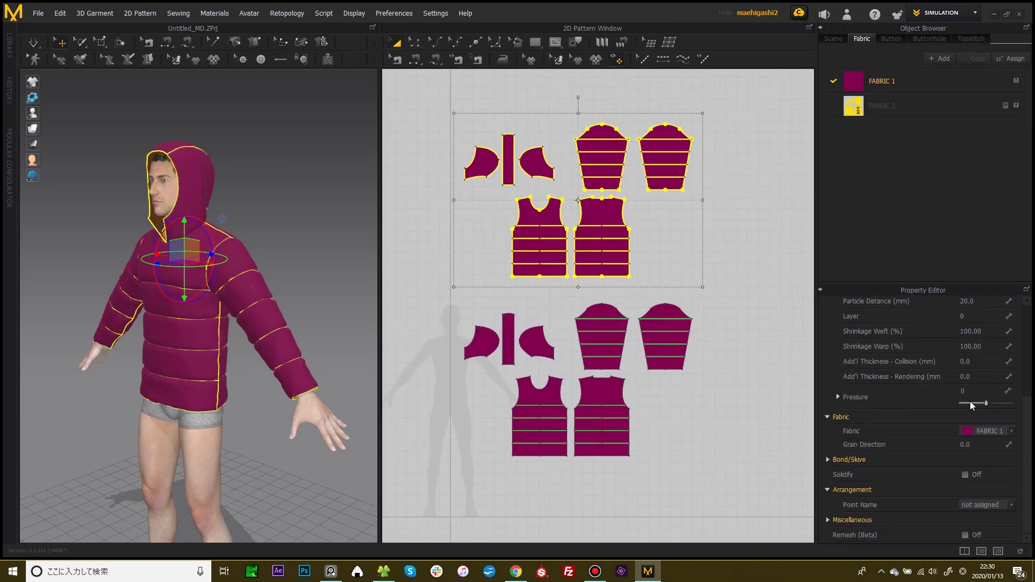
{"action": "left_click", "coordinate": [986, 403]}
{"action": "left_click_drag", "start_coordinate": [989, 404], "coordinate": [983, 402]}
- Set the pressure of all the outer-layer pattern pieces in the lower set to 5
{"action": "middle_click_drag", "start_coordinate": [528, 196], "coordinate": [570, 175]}
{"action": "left_click_drag", "start_coordinate": [469, 279], "coordinate": [805, 478]}
{"action": "middle_click_drag", "start_coordinate": [668, 315], "coordinate": [638, 317]}
{"action": "left_click", "coordinate": [980, 389]}
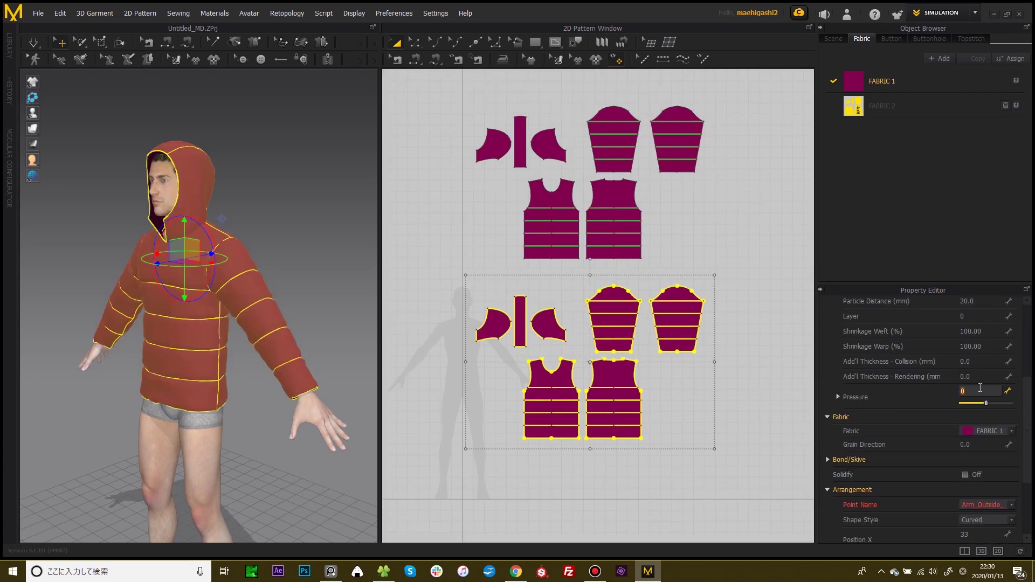
{"action": "key", "text": "Return"}
- Simulate the jacket with the opposing layer pressures and inspect the padding from several angles
{"action": "right_click_drag", "start_coordinate": [259, 235], "coordinate": [287, 232]}
{"action": "scroll", "coordinate": [291, 224], "scroll_direction": "up", "scroll_amount": 1}
{"action": "key", "text": "space"}
{"action": "scroll", "coordinate": [308, 217], "scroll_direction": "up", "scroll_amount": 2}
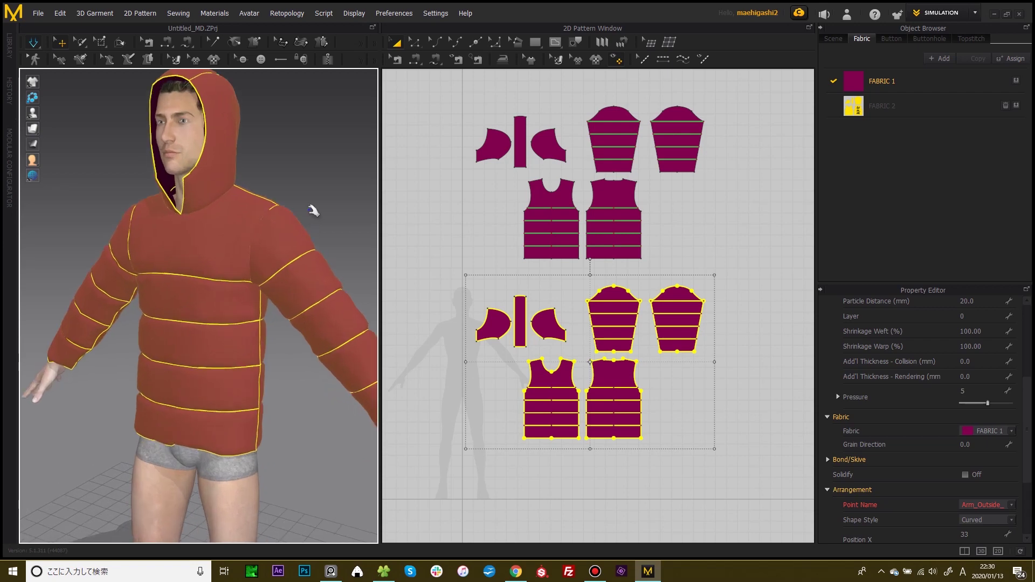
{"action": "left_click", "coordinate": [310, 203]}
{"action": "scroll", "coordinate": [261, 339], "scroll_direction": "down", "scroll_amount": 2}
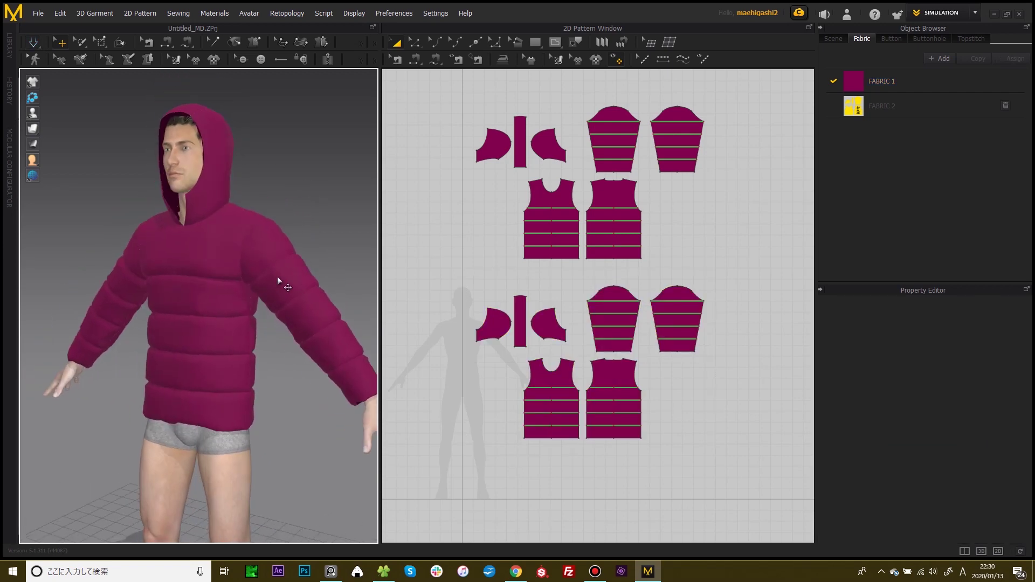
{"action": "right_click_drag", "start_coordinate": [134, 263], "coordinate": [206, 258]}
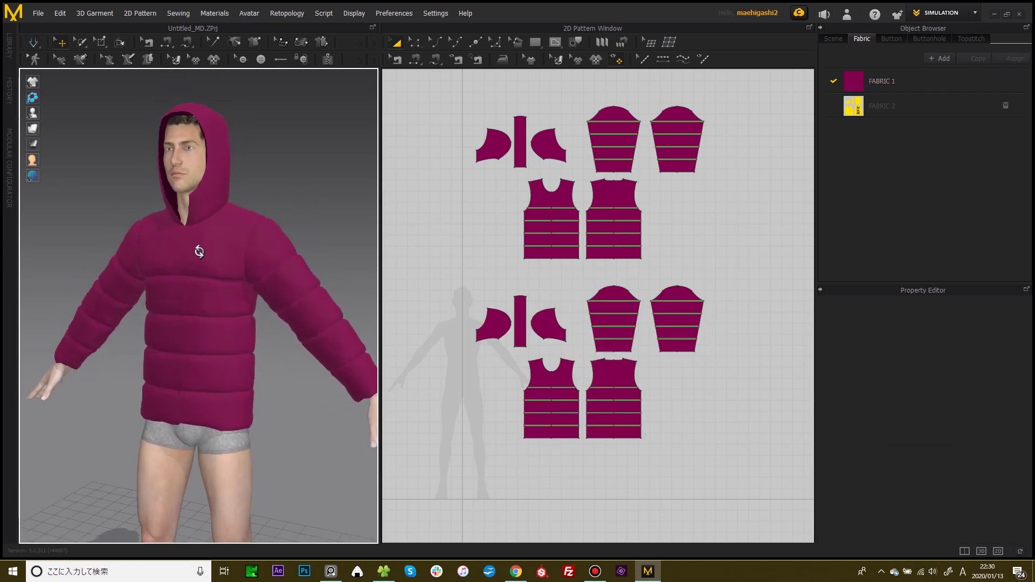
{"action": "middle_click_drag", "start_coordinate": [206, 258], "coordinate": [188, 255]}
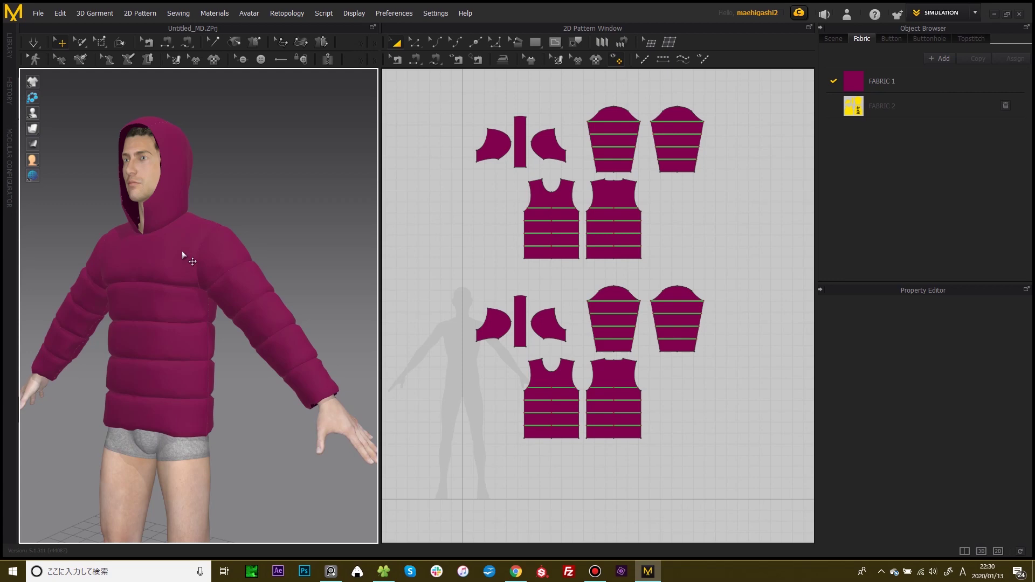
{"action": "right_click_drag", "start_coordinate": [183, 251], "coordinate": [201, 256]}
- Try a stronger negative pressure on the inner pieces and a pressure of 10 on the outer pieces, simulating the puffier jacket
{"action": "scroll", "coordinate": [545, 210], "scroll_direction": "down", "scroll_amount": 2}
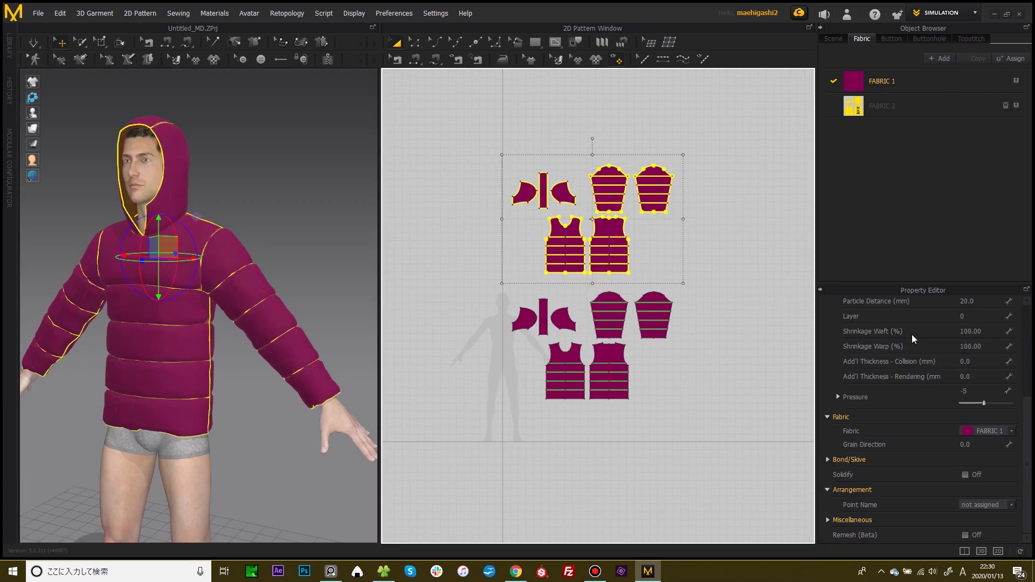
{"action": "left_click", "coordinate": [974, 391]}
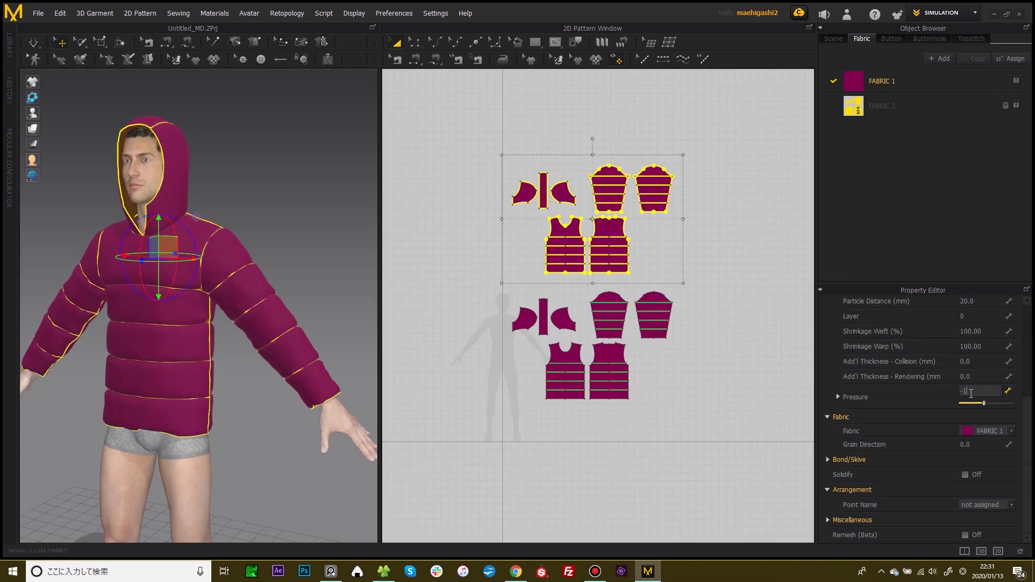
{"action": "left_click", "coordinate": [972, 392]}
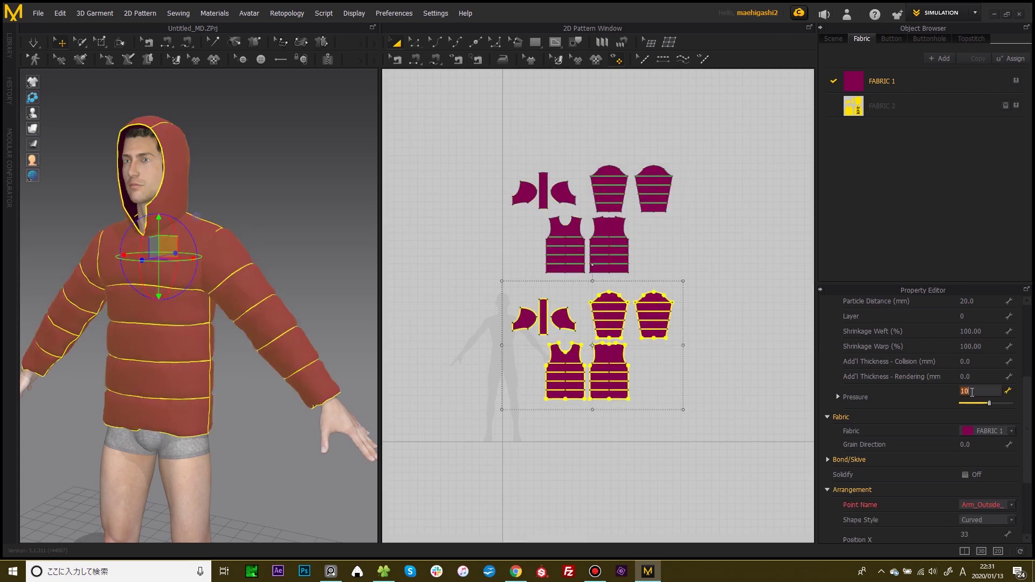
{"action": "left_click", "coordinate": [233, 161]}
{"action": "right_click_drag", "start_coordinate": [239, 176], "coordinate": [204, 254]}
{"action": "scroll", "coordinate": [205, 254], "scroll_direction": "up", "scroll_amount": 10}
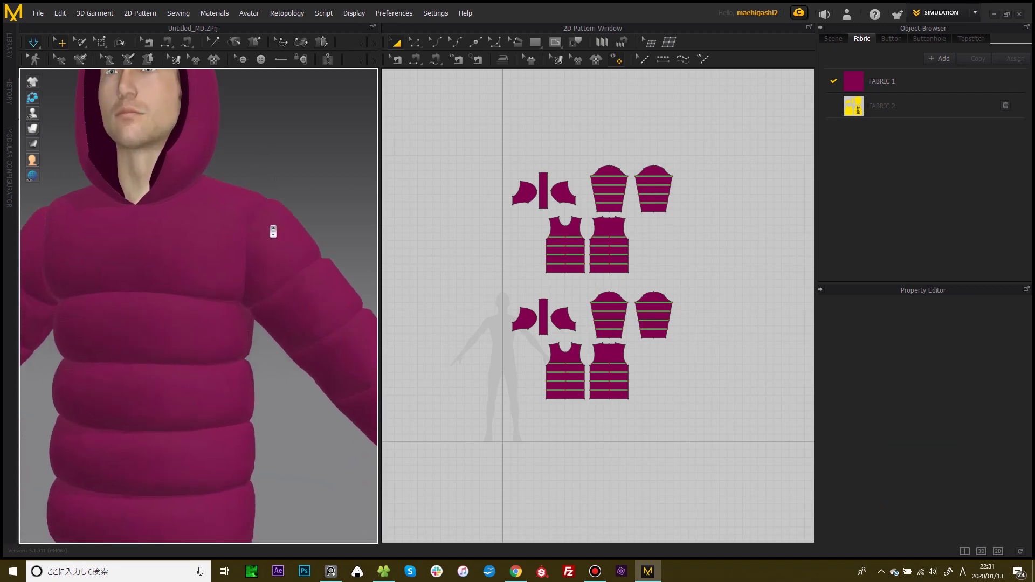
{"action": "scroll", "coordinate": [198, 298], "scroll_direction": "down", "scroll_amount": 10}
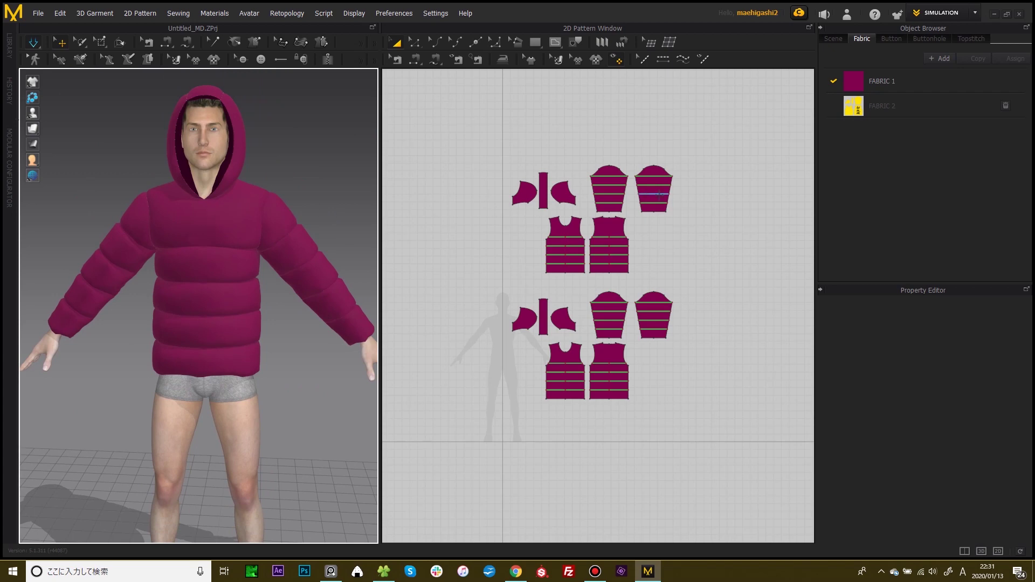
{"action": "right_click_drag", "start_coordinate": [310, 173], "coordinate": [337, 170]}
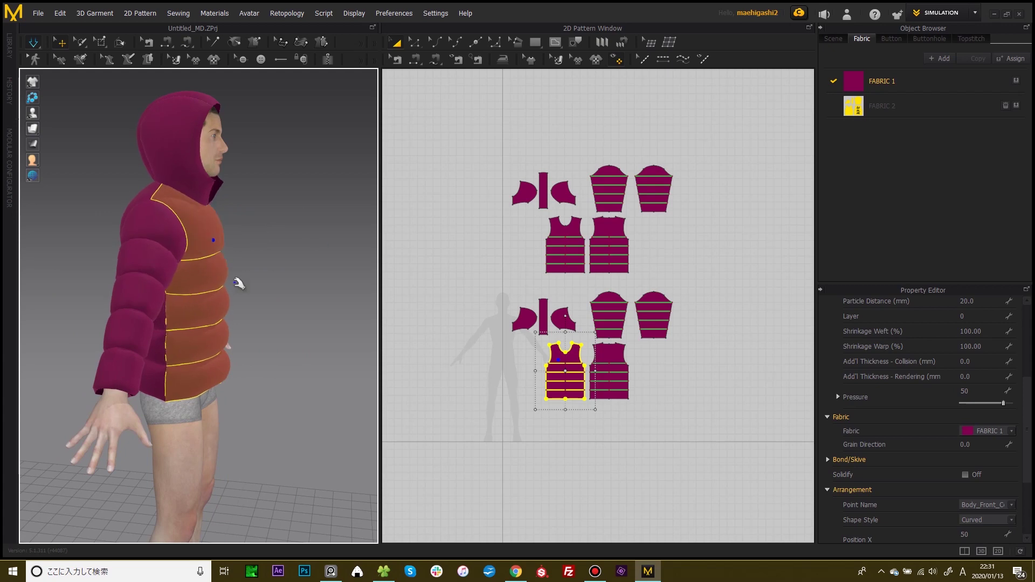
- Reduce the layers' pressure again, with the outer front piece at 5, and simulate the jacket
{"action": "right_click_drag", "start_coordinate": [277, 288], "coordinate": [422, 191]}
{"action": "left_click_drag", "start_coordinate": [443, 117], "coordinate": [660, 263]}
{"action": "left_click_drag", "start_coordinate": [660, 263], "coordinate": [705, 275]}
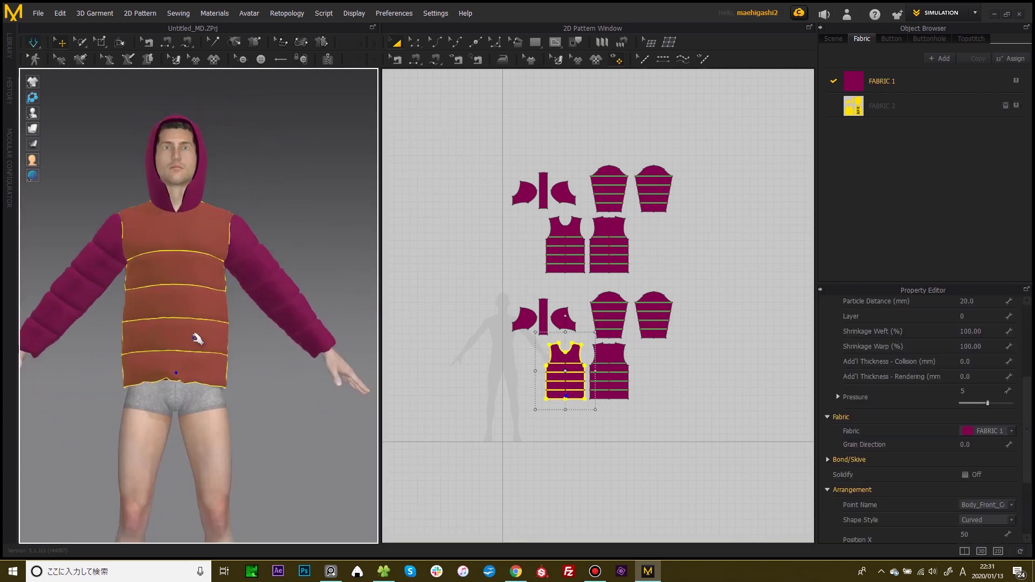
{"action": "right_click_drag", "start_coordinate": [196, 337], "coordinate": [211, 261]}
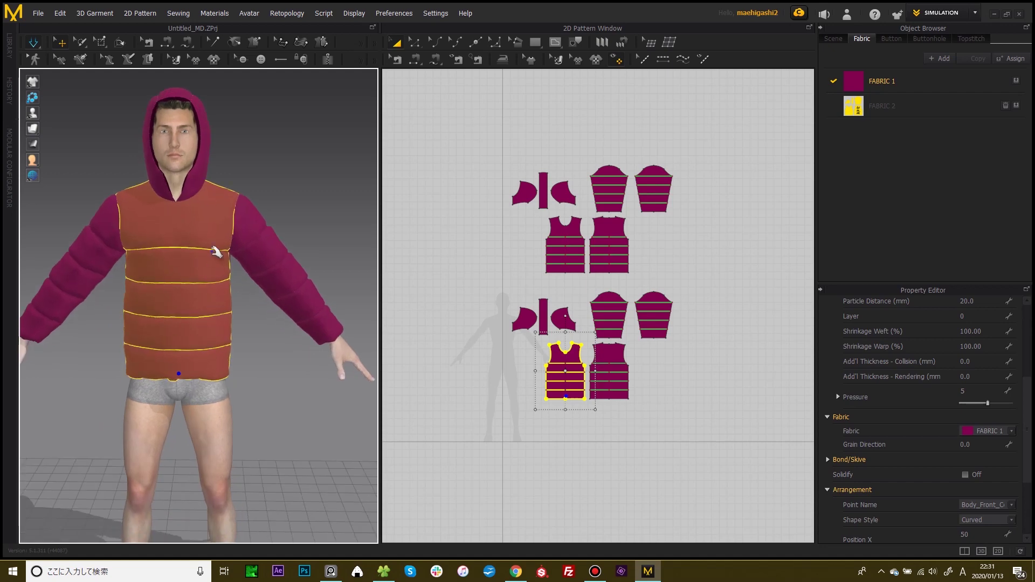
- Deselect the front piece and select the pattern pieces of the upper set
{"action": "right_click_drag", "start_coordinate": [228, 213], "coordinate": [256, 184]}
{"action": "left_click", "coordinate": [302, 169]}
{"action": "left_click_drag", "start_coordinate": [505, 115], "coordinate": [746, 284]}
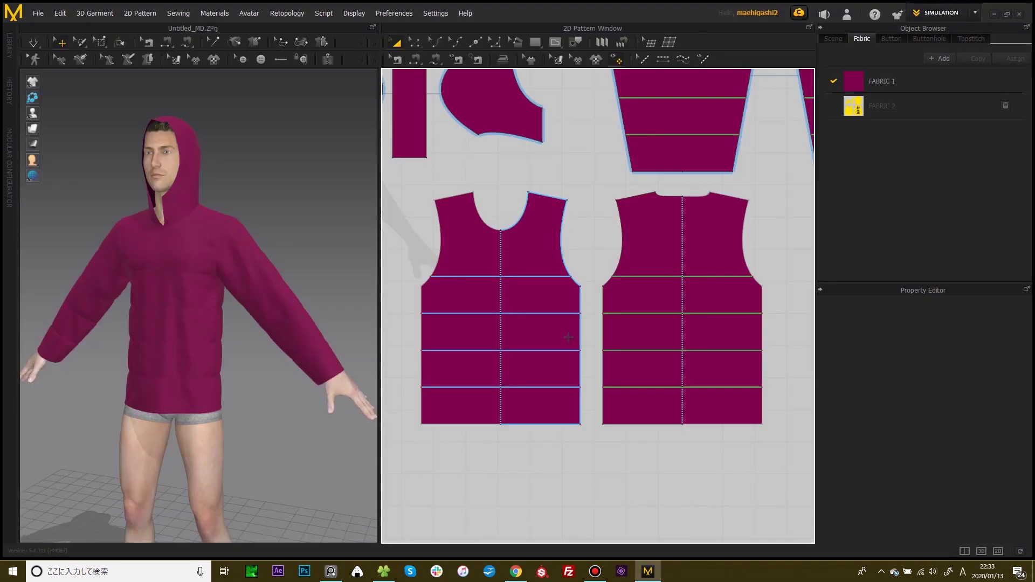
- Draw a narrow upright internal rectangle, about 40.7 cm in perimeter, low on the front piece near the side seam for the pocket
{"action": "scroll", "coordinate": [597, 342], "scroll_direction": "up", "scroll_amount": 5}
{"action": "middle_click_drag", "start_coordinate": [649, 314], "coordinate": [649, 331]}
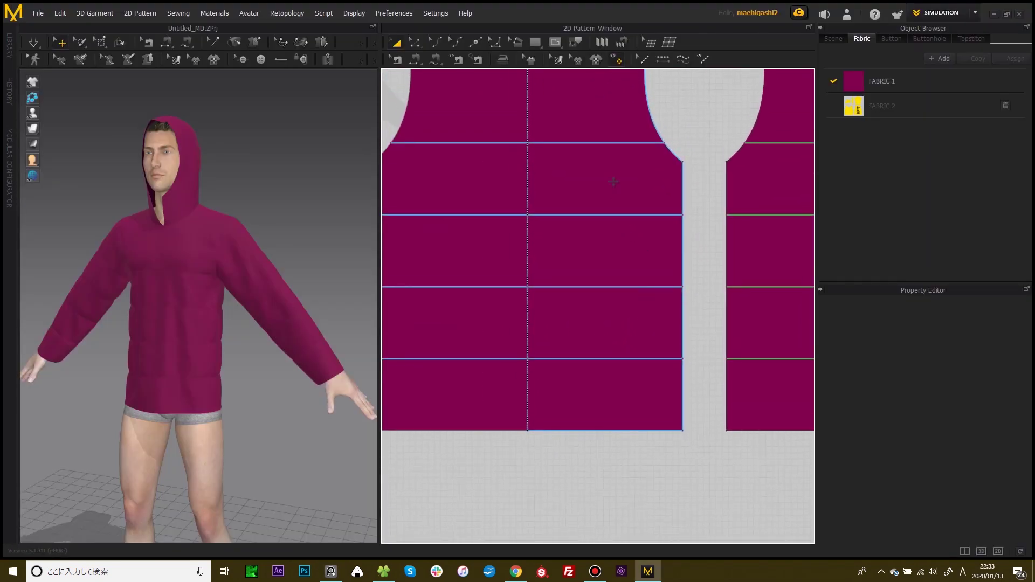
{"action": "left_click_drag", "start_coordinate": [559, 48], "coordinate": [572, 76]}
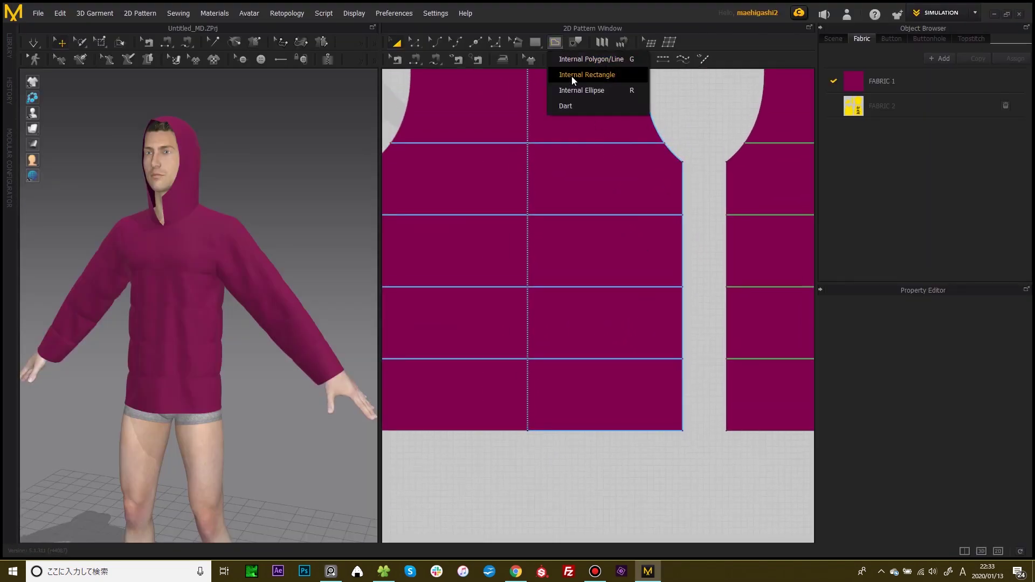
{"action": "left_click", "coordinate": [572, 76]}
{"action": "left_click_drag", "start_coordinate": [615, 250], "coordinate": [628, 365]}
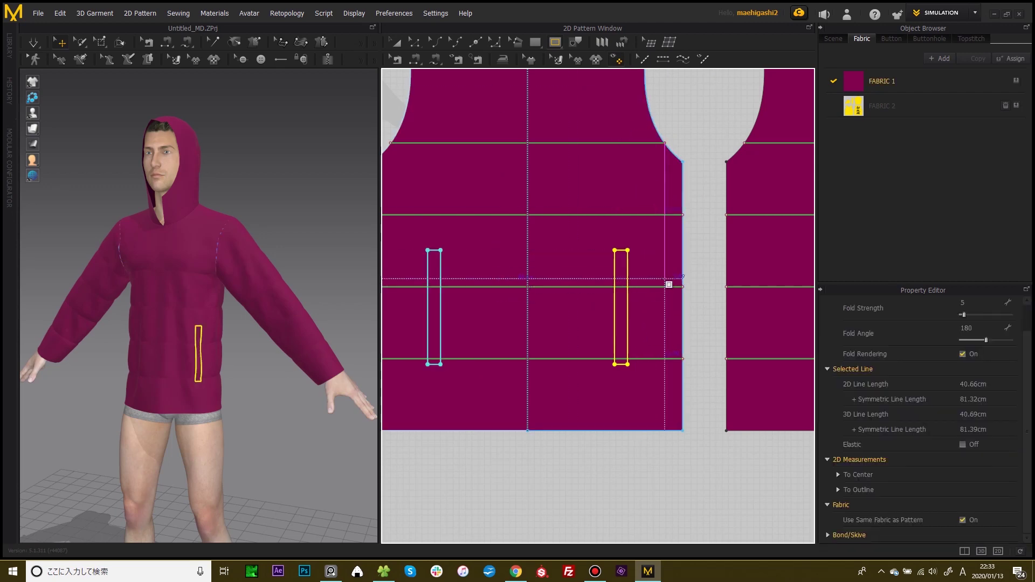
- Lower the pocket rectangle's top edge and narrow it slightly, to a perimeter of about 38.4 cm
{"action": "right_click_drag", "start_coordinate": [229, 327], "coordinate": [154, 326]}
{"action": "middle_click_drag", "start_coordinate": [186, 324], "coordinate": [203, 282]}
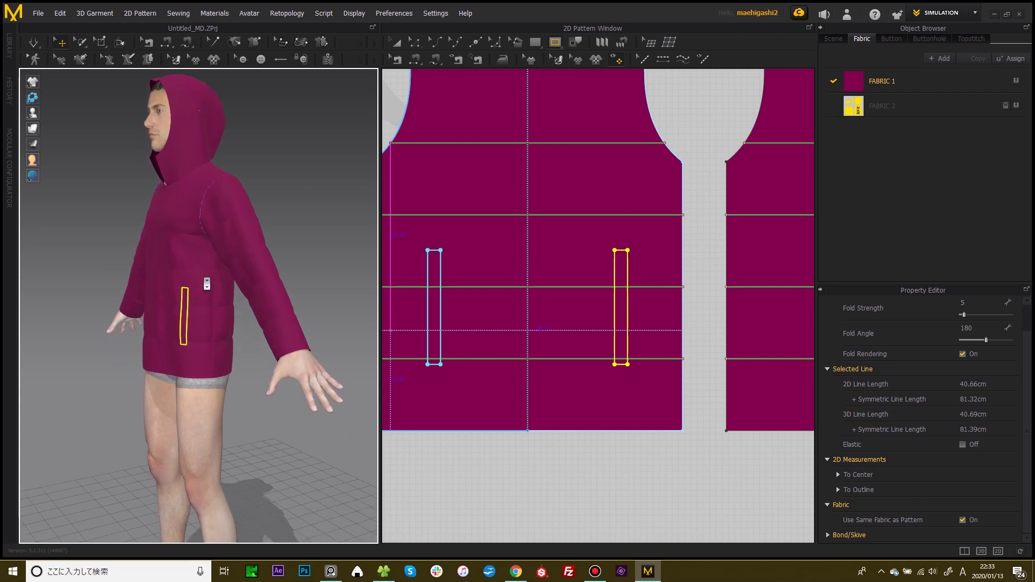
{"action": "scroll", "coordinate": [207, 284], "scroll_direction": "up", "scroll_amount": 3}
{"action": "right_click_drag", "start_coordinate": [236, 301], "coordinate": [324, 296]}
{"action": "key", "text": "z"}
{"action": "left_click_drag", "start_coordinate": [627, 252], "coordinate": [623, 265]}
{"action": "left_click_drag", "start_coordinate": [615, 281], "coordinate": [617, 281]}
{"action": "left_click", "coordinate": [666, 231]}
{"action": "scroll", "coordinate": [668, 225], "scroll_direction": "up", "scroll_amount": 2}
{"action": "middle_click_drag", "start_coordinate": [668, 225], "coordinate": [669, 244]}
- Tilt the pocket rectangle so its upper end leans toward the front center, and shift it closer to the side seam
{"action": "key", "text": "a"}
{"action": "left_click", "coordinate": [637, 284]}
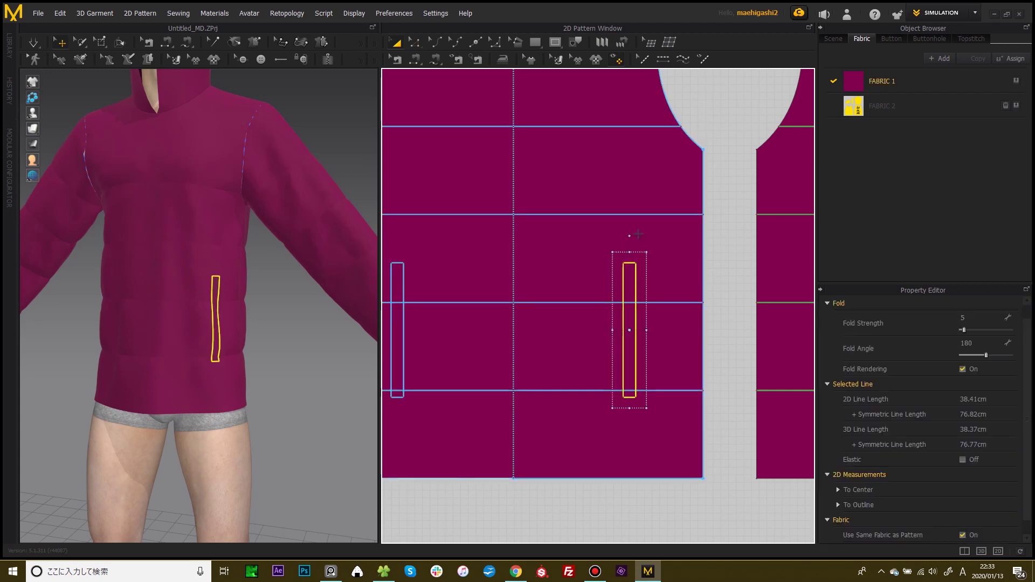
{"action": "left_click_drag", "start_coordinate": [629, 236], "coordinate": [608, 248]}
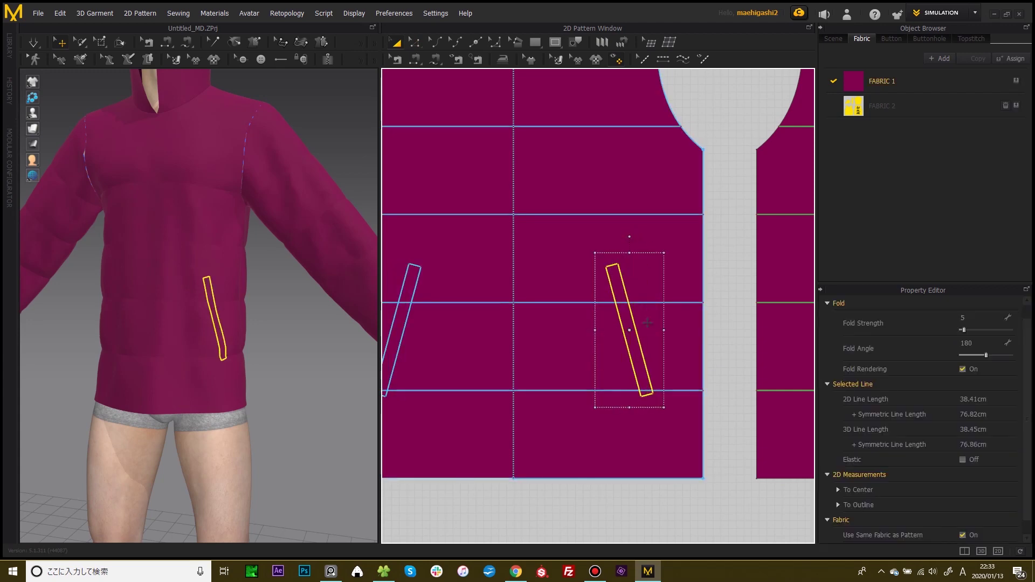
{"action": "left_click_drag", "start_coordinate": [640, 333], "coordinate": [663, 332]}
{"action": "left_click", "coordinate": [722, 335]}
{"action": "left_click", "coordinate": [666, 332]}
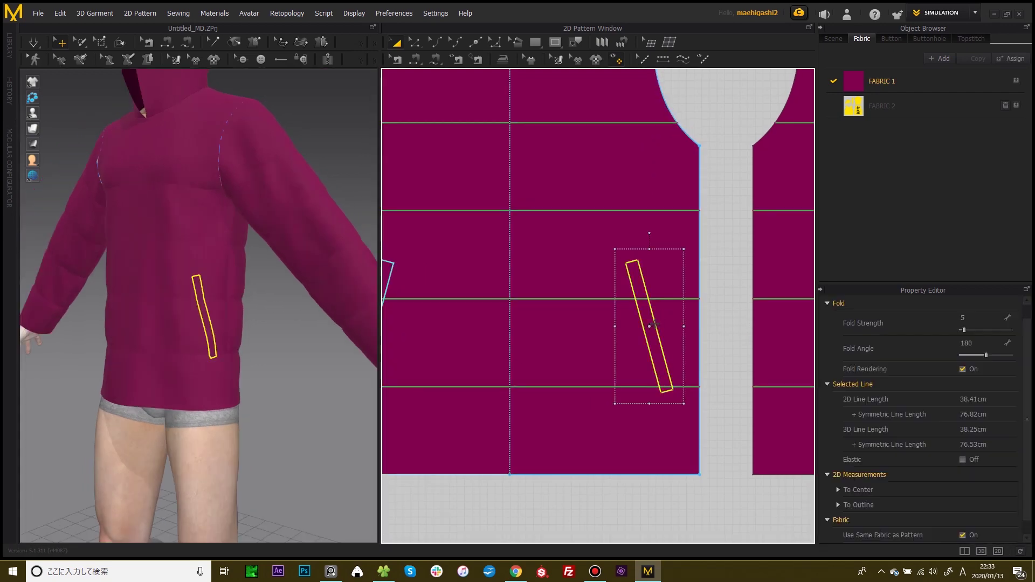
- Cut the slanted pocket rectangles out of the front piece and separate the strip from the body
{"action": "right_click", "coordinate": [665, 333]}
{"action": "left_click", "coordinate": [684, 189]}
{"action": "left_click_drag", "start_coordinate": [678, 325], "coordinate": [685, 325]}
{"action": "scroll", "coordinate": [659, 309], "scroll_direction": "down", "scroll_amount": 5}
{"action": "scroll", "coordinate": [680, 309], "scroll_direction": "up", "scroll_amount": 3}
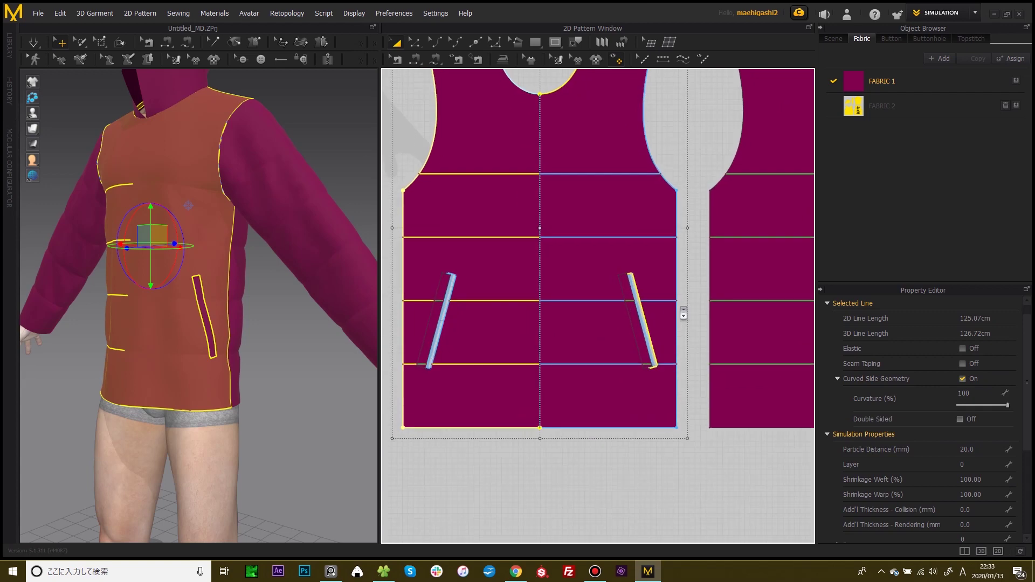
{"action": "scroll", "coordinate": [669, 307], "scroll_direction": "down", "scroll_amount": 2}
{"action": "middle_click_drag", "start_coordinate": [669, 308], "coordinate": [536, 302]}
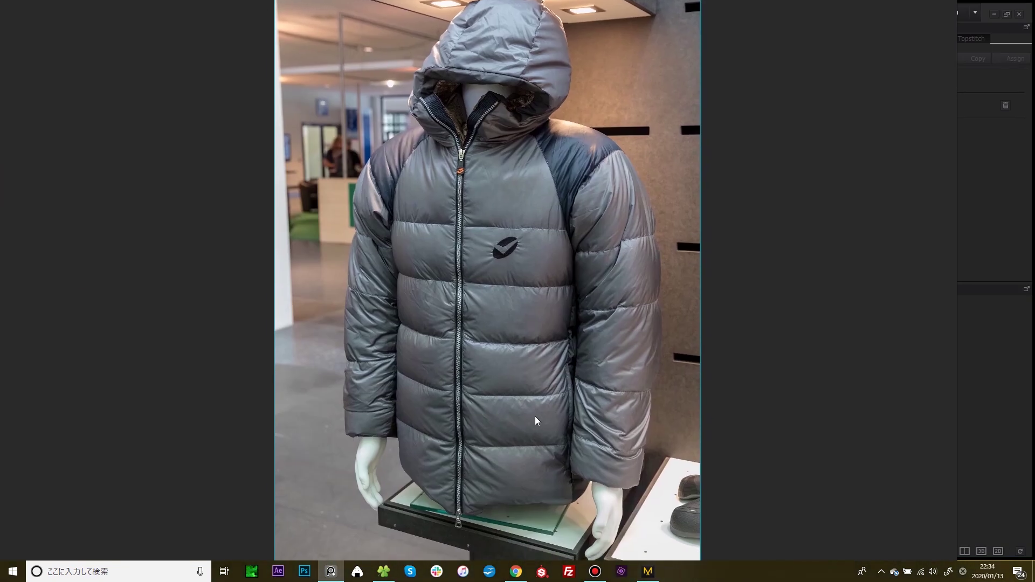
- Examine the side pocket area close up in the jacket reference photo
{"action": "scroll", "coordinate": [535, 416], "scroll_direction": "up", "scroll_amount": 2}
{"action": "scroll", "coordinate": [600, 394], "scroll_direction": "up", "scroll_amount": 3}
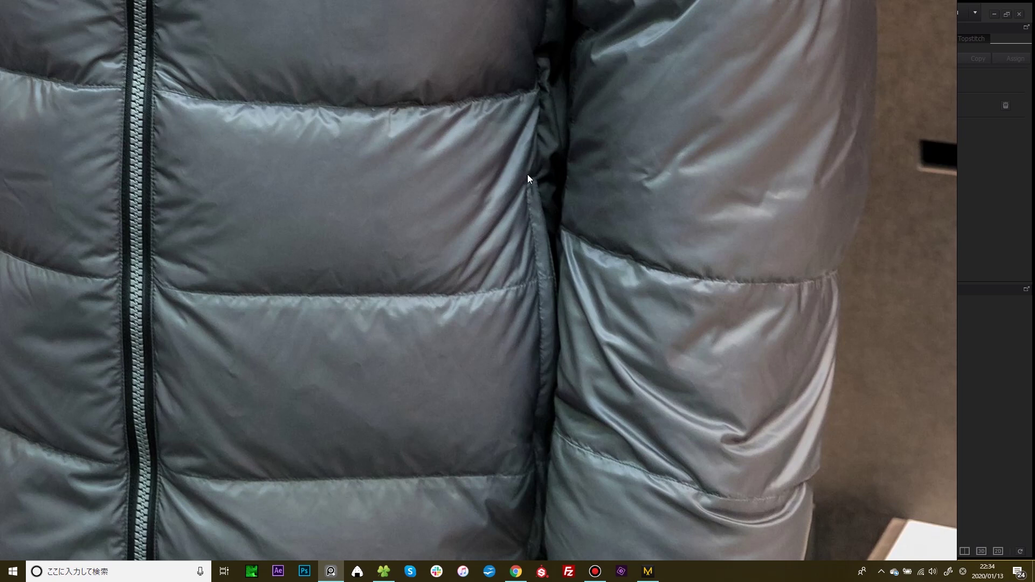
{"action": "key", "text": "alt+Tab"}
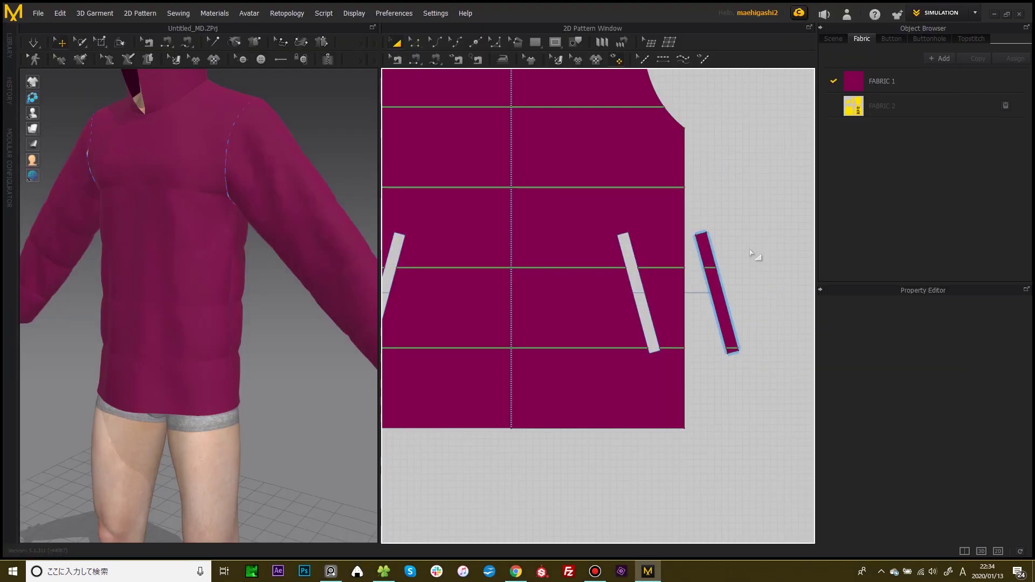
- Delete the leftover quilting line segment from the cut-out pocket strip
{"action": "middle_click_drag", "start_coordinate": [732, 265], "coordinate": [687, 263]}
{"action": "scroll", "coordinate": [685, 271], "scroll_direction": "up", "scroll_amount": 1}
{"action": "key", "text": "z"}
{"action": "left_click", "coordinate": [666, 267]}
{"action": "key", "text": "Delete"}
- Sew the pocket strip's inner long edge to the matching edge of the pocket opening and simulate the jacket
{"action": "middle_click_drag", "start_coordinate": [703, 271], "coordinate": [716, 280]}
{"action": "scroll", "coordinate": [715, 280], "scroll_direction": "down", "scroll_amount": 1}
{"action": "key", "text": "n"}
{"action": "left_click", "coordinate": [676, 284]}
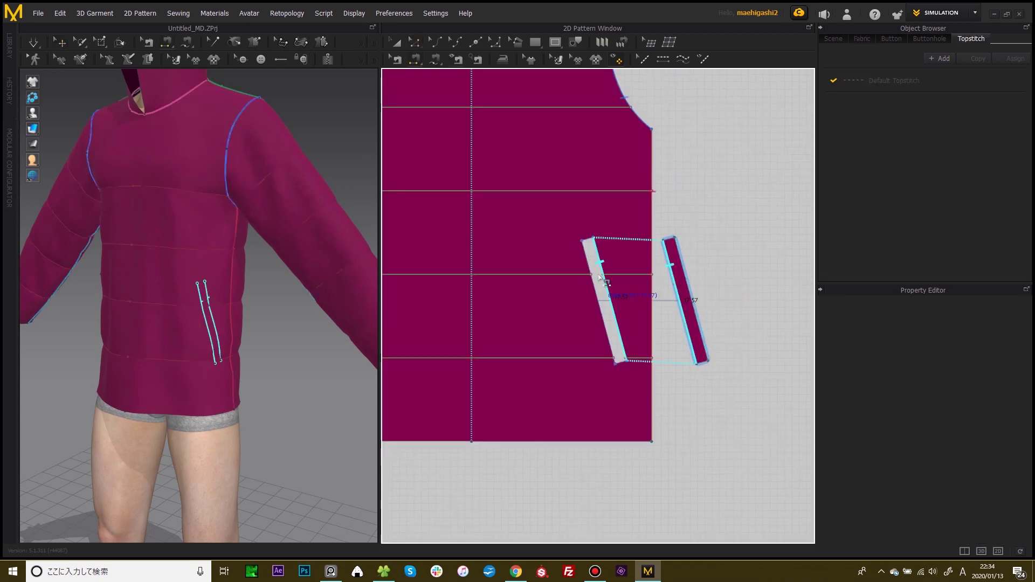
{"action": "left_click", "coordinate": [595, 280]}
{"action": "scroll", "coordinate": [731, 263], "scroll_direction": "down", "scroll_amount": 1}
{"action": "key", "text": "space"}
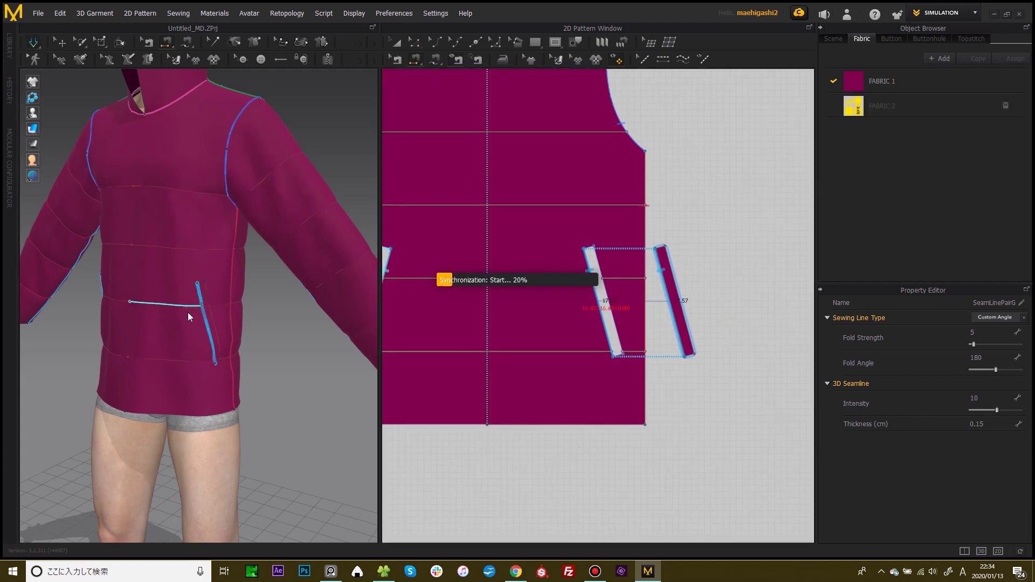
{"action": "right_click_drag", "start_coordinate": [213, 312], "coordinate": [172, 298]}
{"action": "scroll", "coordinate": [171, 298], "scroll_direction": "up", "scroll_amount": 3}
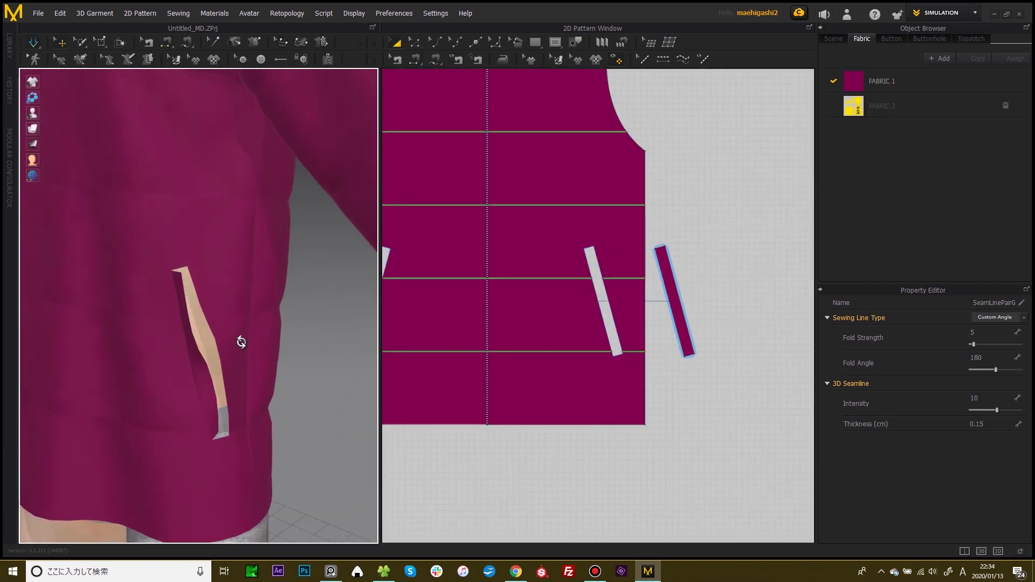
- Sew both short ends of the strip to the ends of the pocket opening and simulate, tugging the fabric near the pocket
{"action": "key", "text": "i"}
{"action": "scroll", "coordinate": [709, 238], "scroll_direction": "up", "scroll_amount": 2}
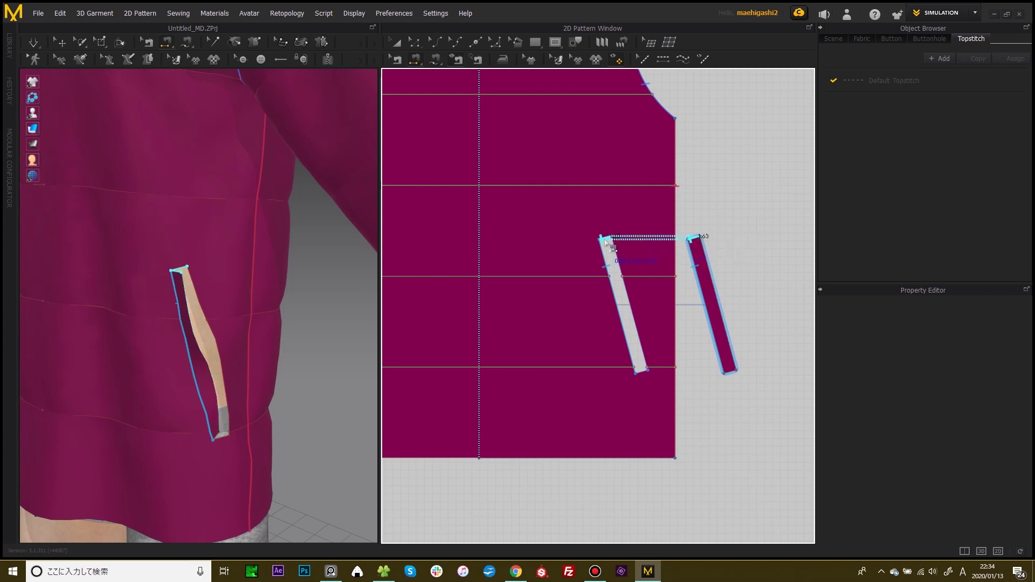
{"action": "left_click", "coordinate": [636, 373]}
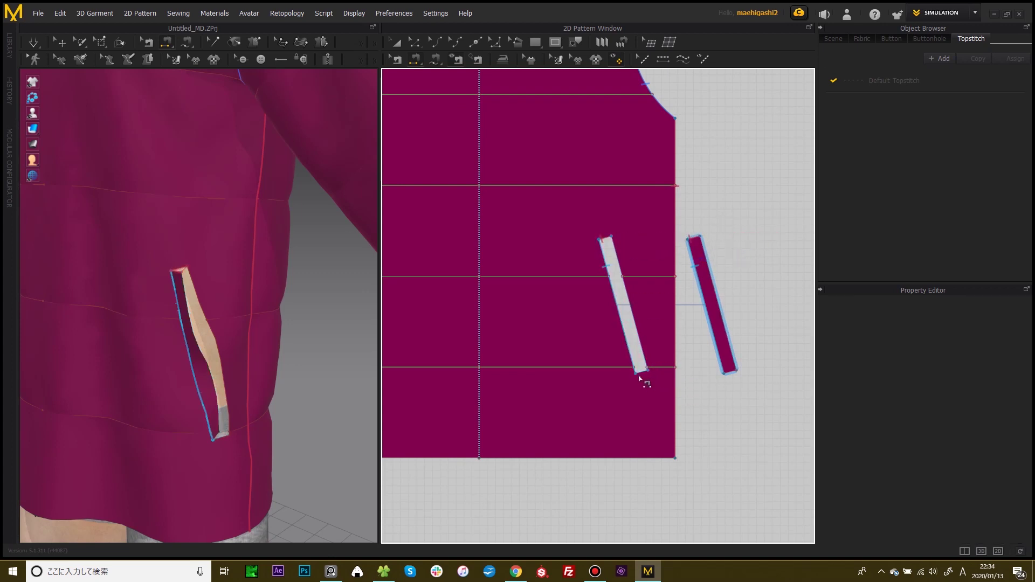
{"action": "left_click", "coordinate": [733, 374]}
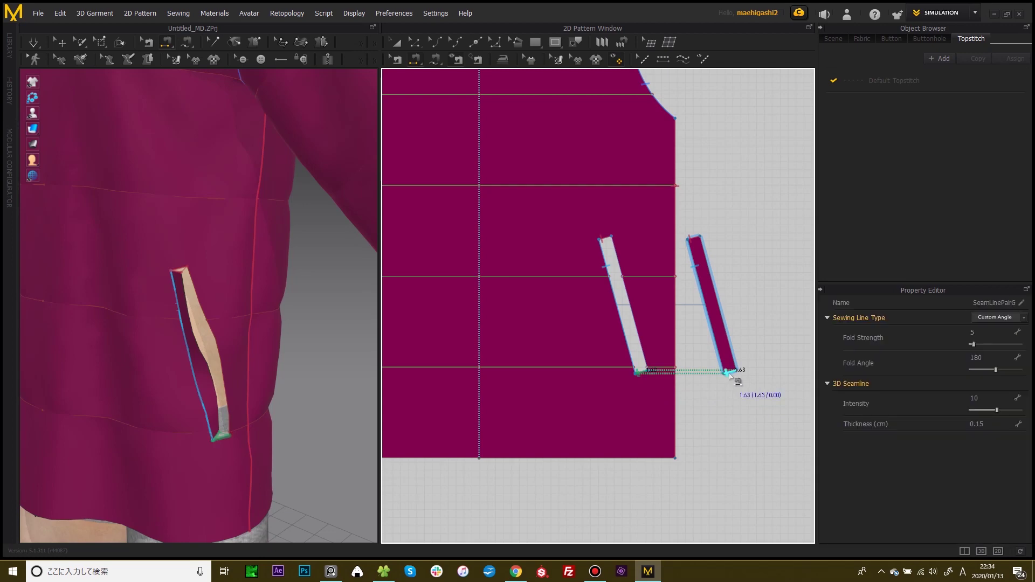
{"action": "key", "text": "space"}
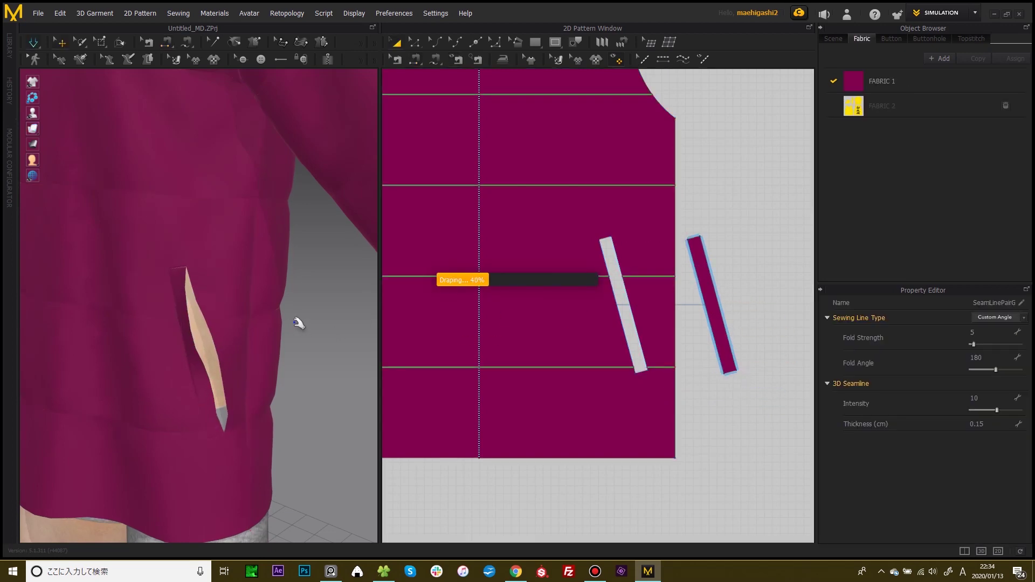
{"action": "scroll", "coordinate": [269, 308], "scroll_direction": "down", "scroll_amount": 5}
{"action": "mouse_move", "coordinate": [269, 308]}
{"action": "right_mouse_down"}
{"action": "mouse_move", "coordinate": [360, 258]}
{"action": "mouse_move", "coordinate": [270, 298]}
{"action": "right_mouse_up"}
{"action": "scroll", "coordinate": [270, 298], "scroll_direction": "up", "scroll_amount": 3}
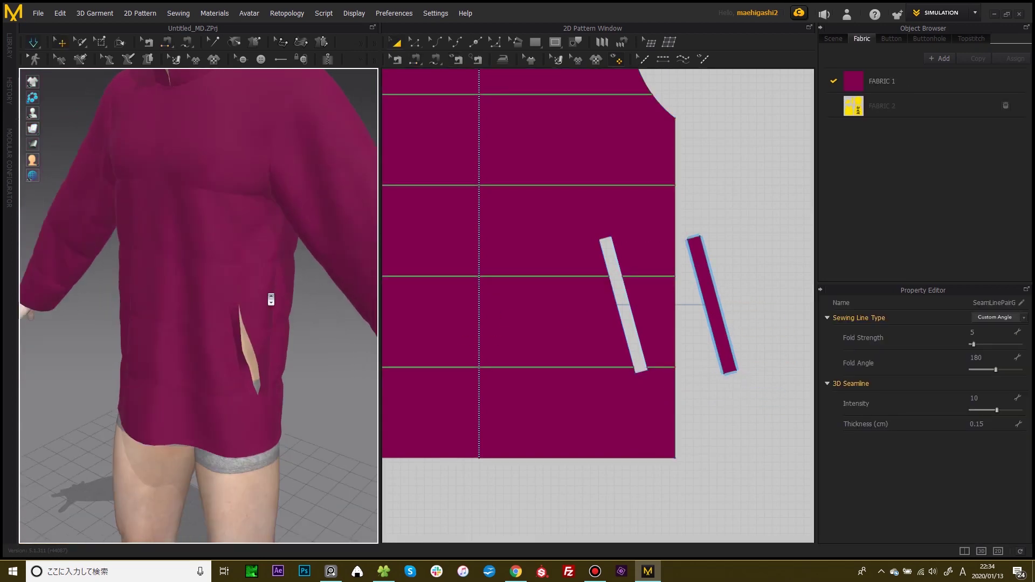
{"action": "left_click_drag", "start_coordinate": [227, 383], "coordinate": [274, 370]}
{"action": "left_click", "coordinate": [308, 361]}
{"action": "scroll", "coordinate": [298, 356], "scroll_direction": "down", "scroll_amount": 3}
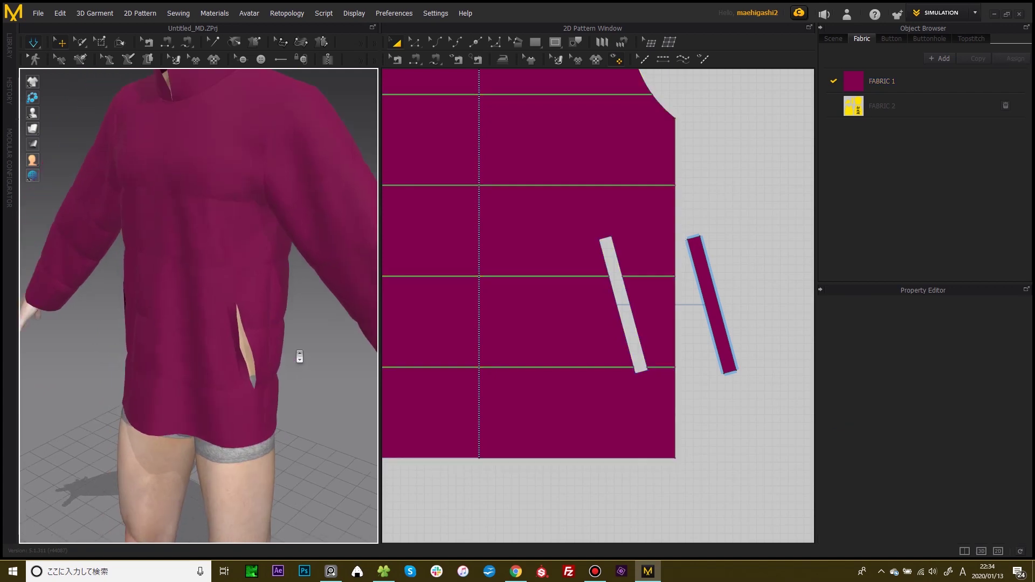
{"action": "right_click_drag", "start_coordinate": [299, 356], "coordinate": [330, 349]}
- Examine the seams around the pockets and the front neckline in the 3D and pattern views
{"action": "key", "text": "n"}
{"action": "mouse_move", "coordinate": [300, 295]}
{"action": "right_mouse_down"}
{"action": "mouse_move", "coordinate": [383, 282]}
{"action": "mouse_move", "coordinate": [351, 296]}
{"action": "mouse_move", "coordinate": [287, 296]}
{"action": "right_mouse_up"}
{"action": "scroll", "coordinate": [302, 302], "scroll_direction": "down", "scroll_amount": 5}
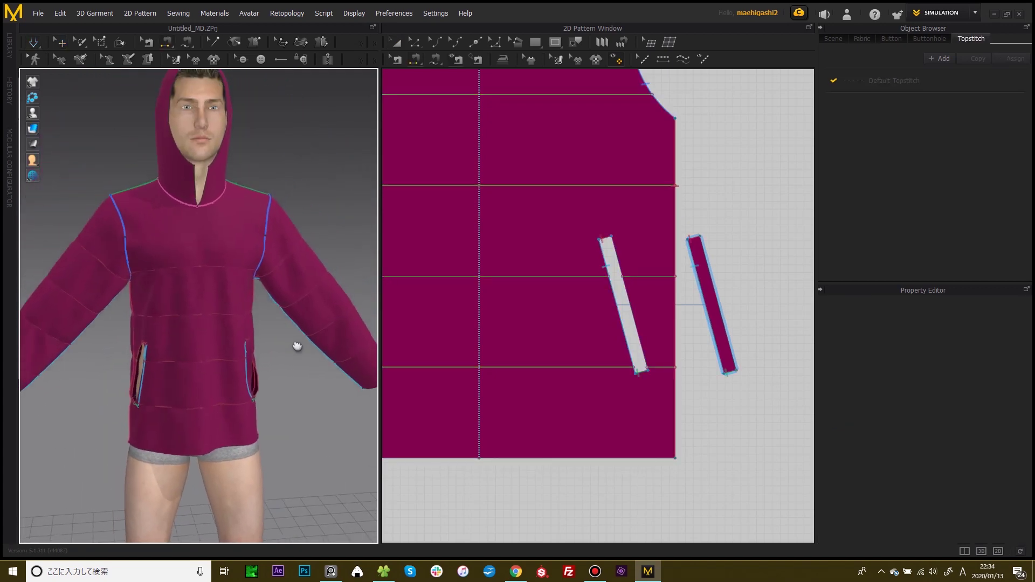
{"action": "scroll", "coordinate": [595, 292], "scroll_direction": "down", "scroll_amount": 4}
{"action": "right_click_drag", "start_coordinate": [595, 292], "coordinate": [624, 362]}
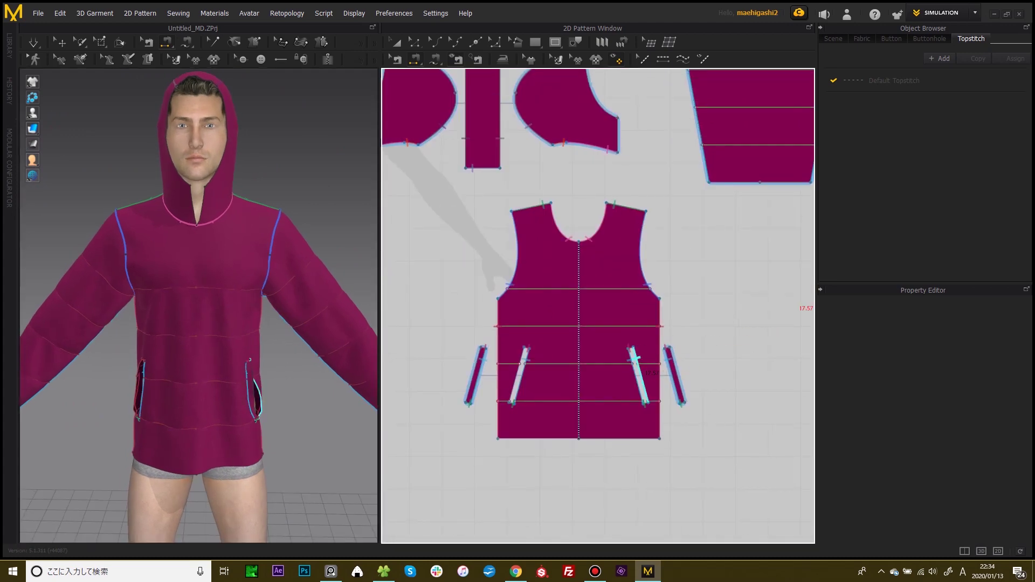
{"action": "scroll", "coordinate": [589, 196], "scroll_direction": "up", "scroll_amount": 4}
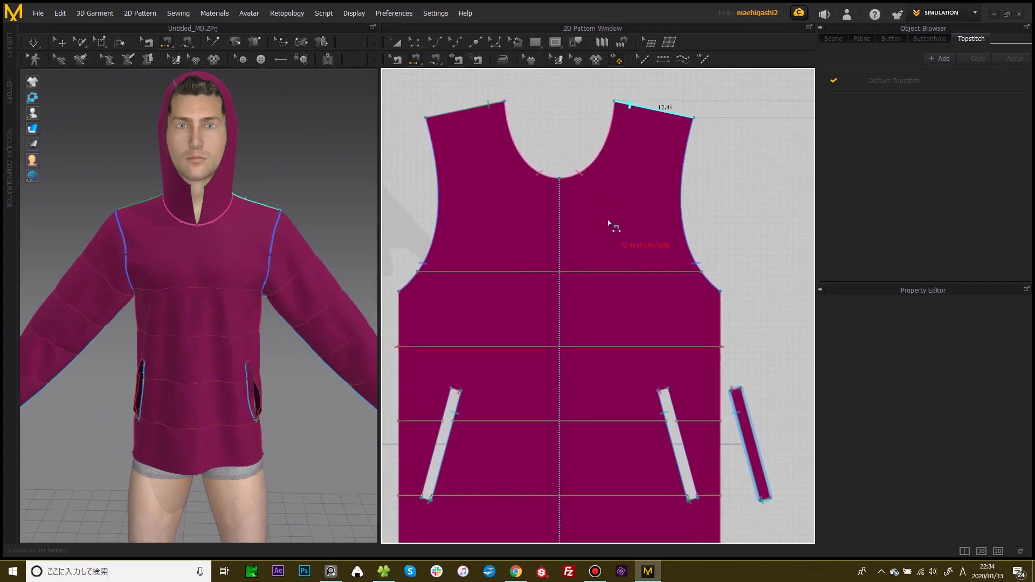
{"action": "middle_click_drag", "start_coordinate": [585, 141], "coordinate": [597, 172]}
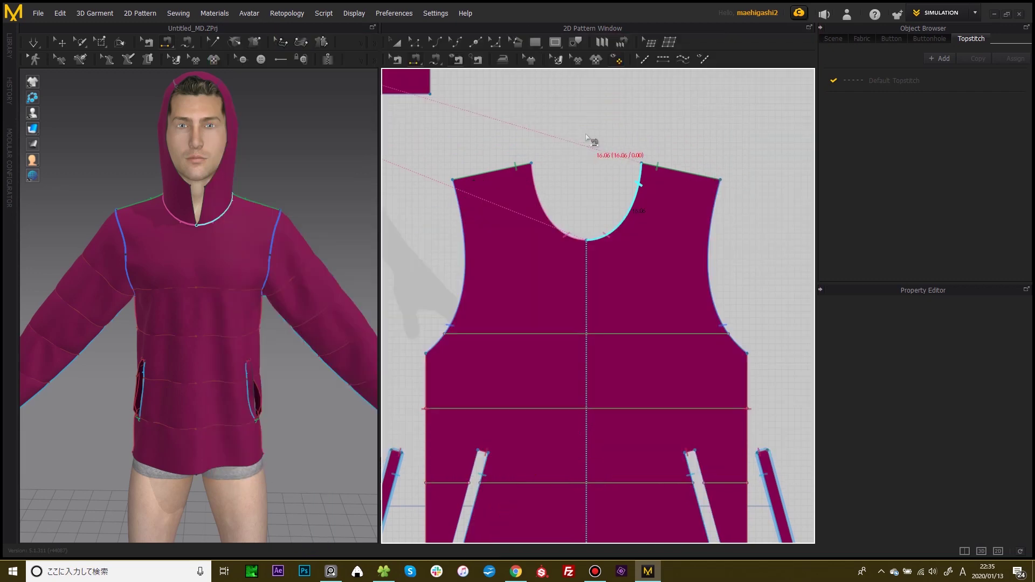
- Draw a vertical internal line about 15.7 cm long from the front neckline beside the center down to the uppermost quilting line
{"action": "key", "text": "g"}
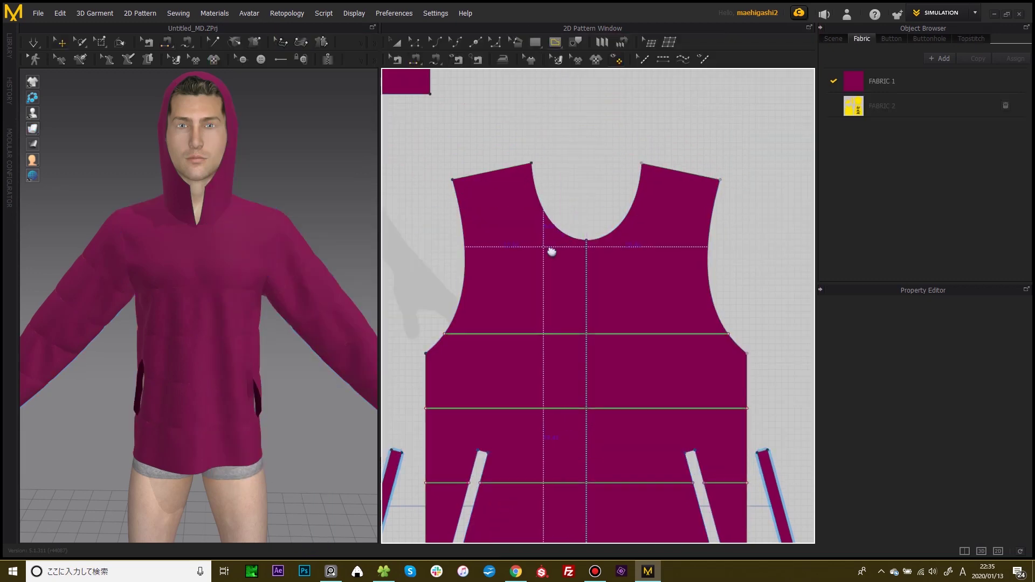
{"action": "middle_click_drag", "start_coordinate": [542, 246], "coordinate": [560, 247]}
{"action": "scroll", "coordinate": [561, 247], "scroll_direction": "up", "scroll_amount": 1}
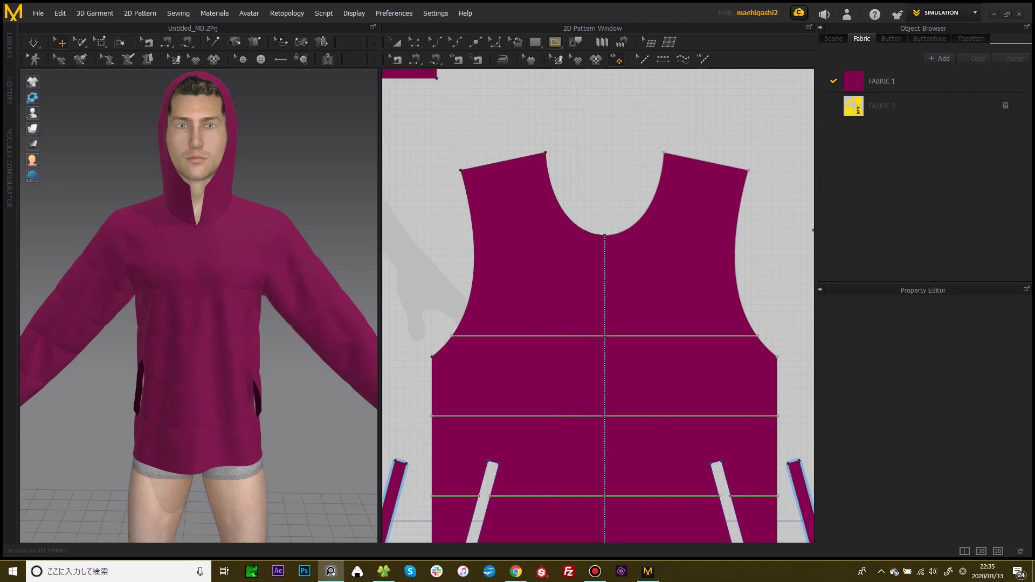
{"action": "left_click", "coordinate": [578, 226]}
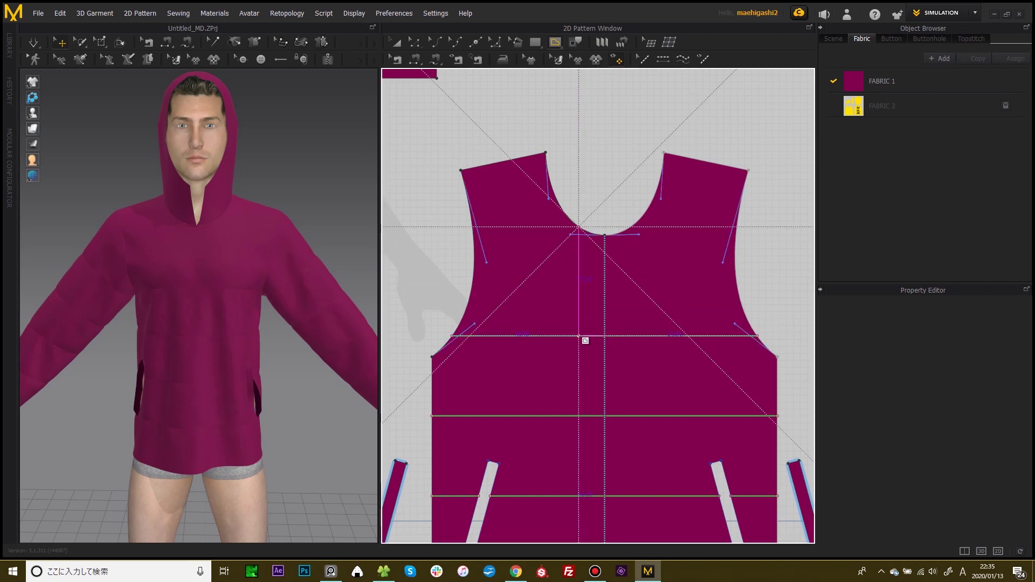
{"action": "double_click", "coordinate": [579, 336]}
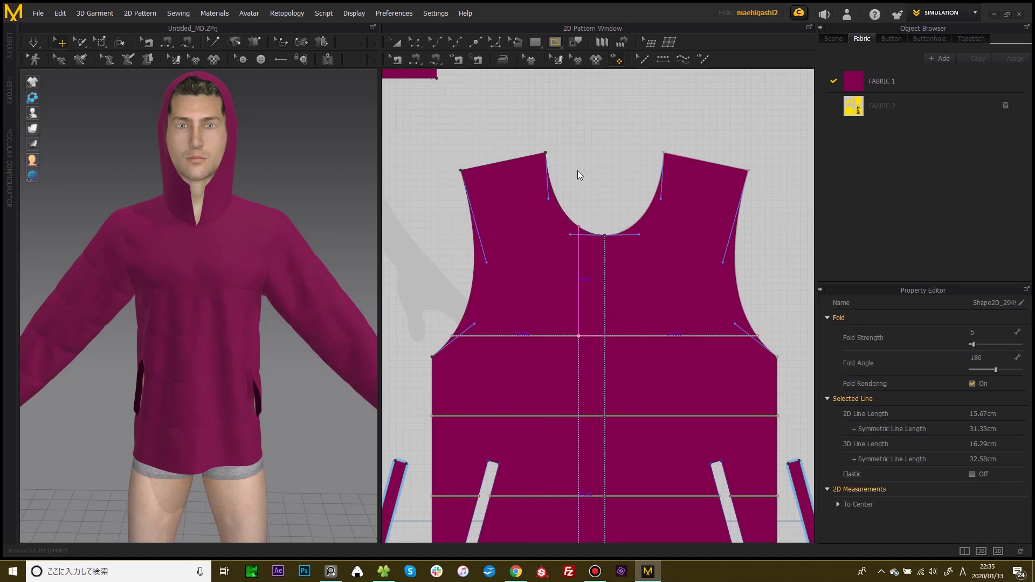
- Add points to the front piece's uppermost quilting line where the vertical neckline lines intersect it
{"action": "scroll", "coordinate": [599, 183], "scroll_direction": "up", "scroll_amount": 3}
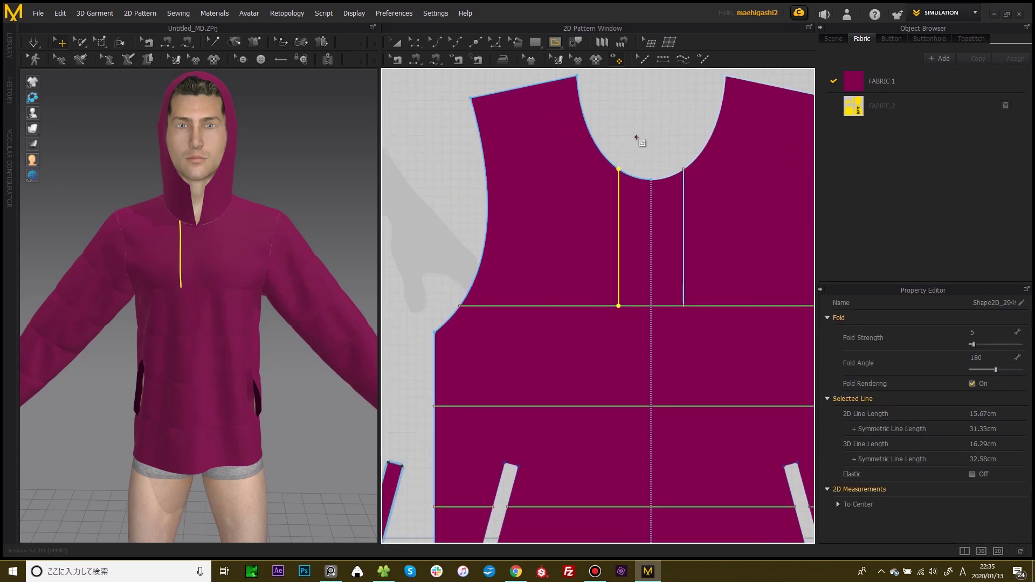
{"action": "scroll", "coordinate": [637, 137], "scroll_direction": "up", "scroll_amount": 2}
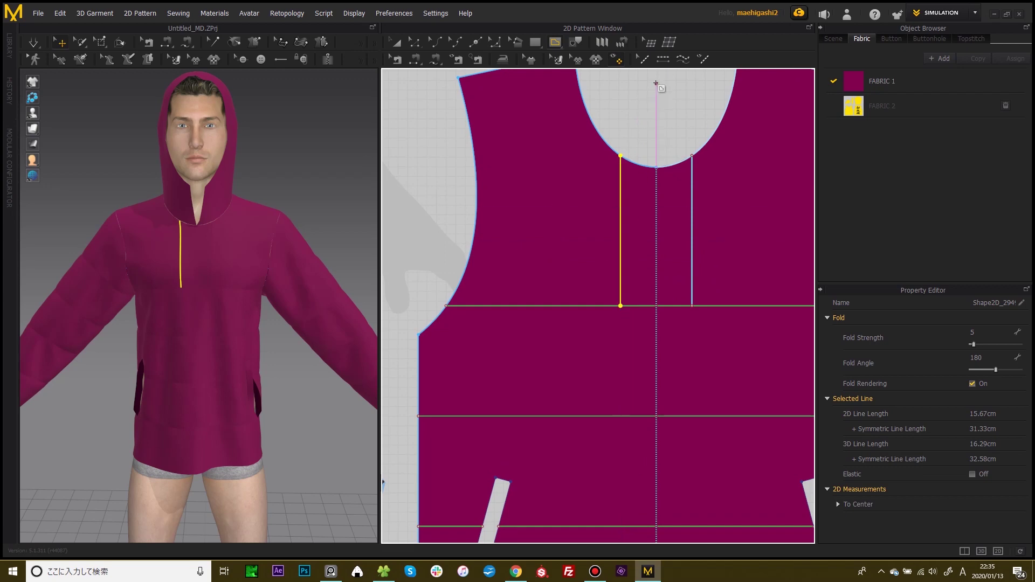
{"action": "middle_click_drag", "start_coordinate": [656, 83], "coordinate": [648, 102]}
{"action": "scroll", "coordinate": [594, 303], "scroll_direction": "up", "scroll_amount": 1}
{"action": "key", "text": "z"}
{"action": "left_click", "coordinate": [588, 326]}
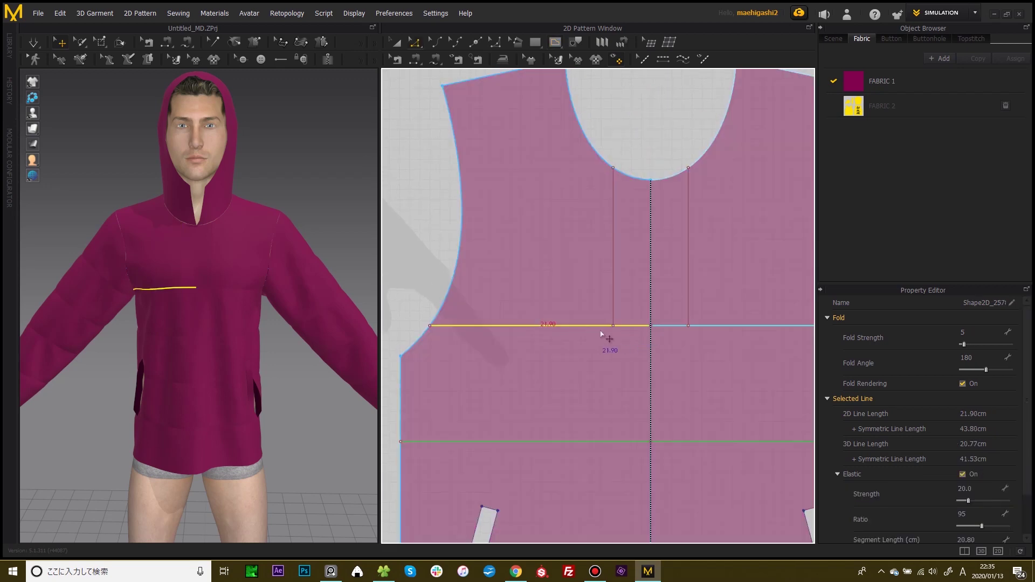
{"action": "scroll", "coordinate": [601, 335], "scroll_direction": "up", "scroll_amount": 3}
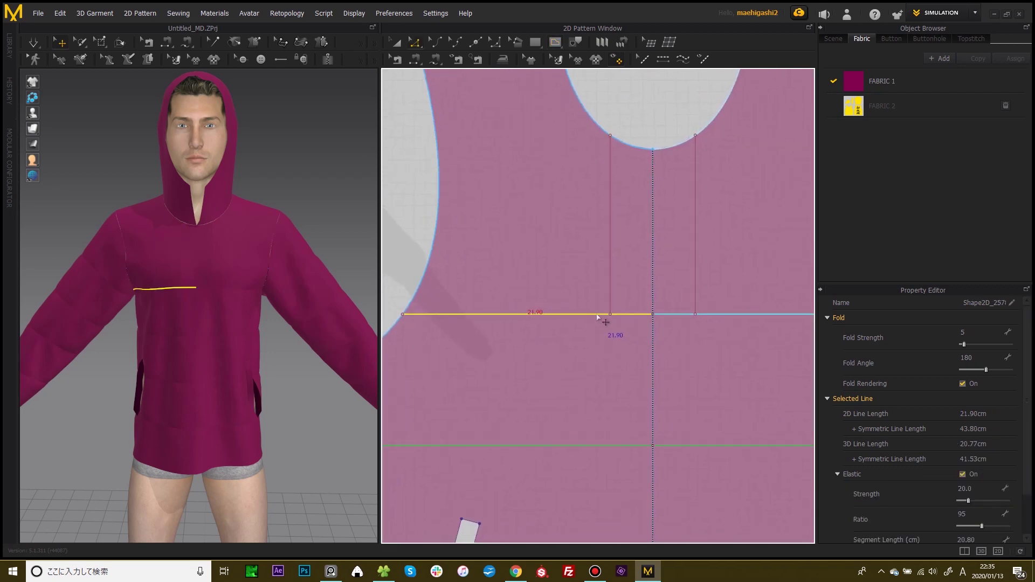
{"action": "right_click", "coordinate": [595, 316]}
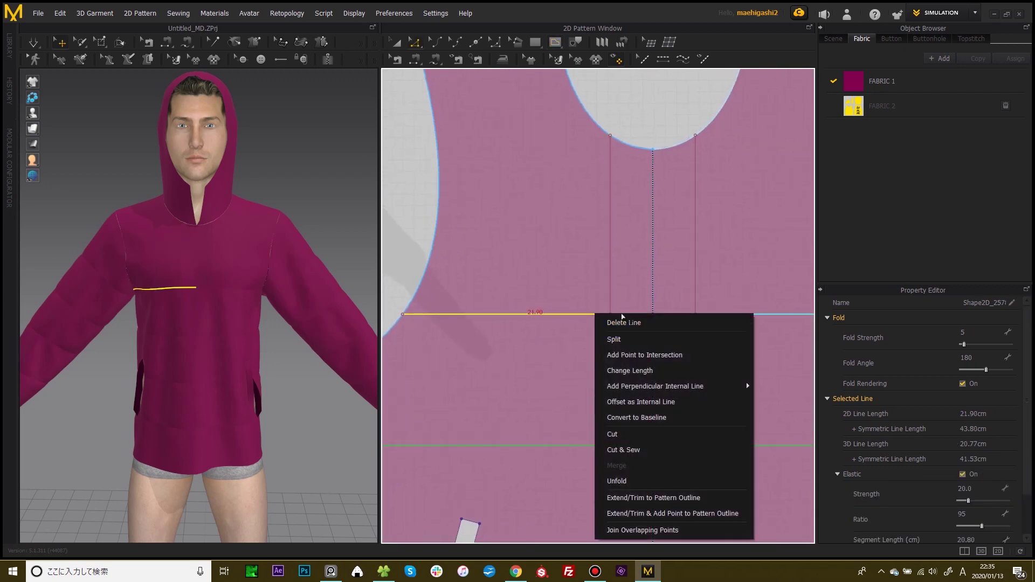
{"action": "left_click", "coordinate": [645, 354]}
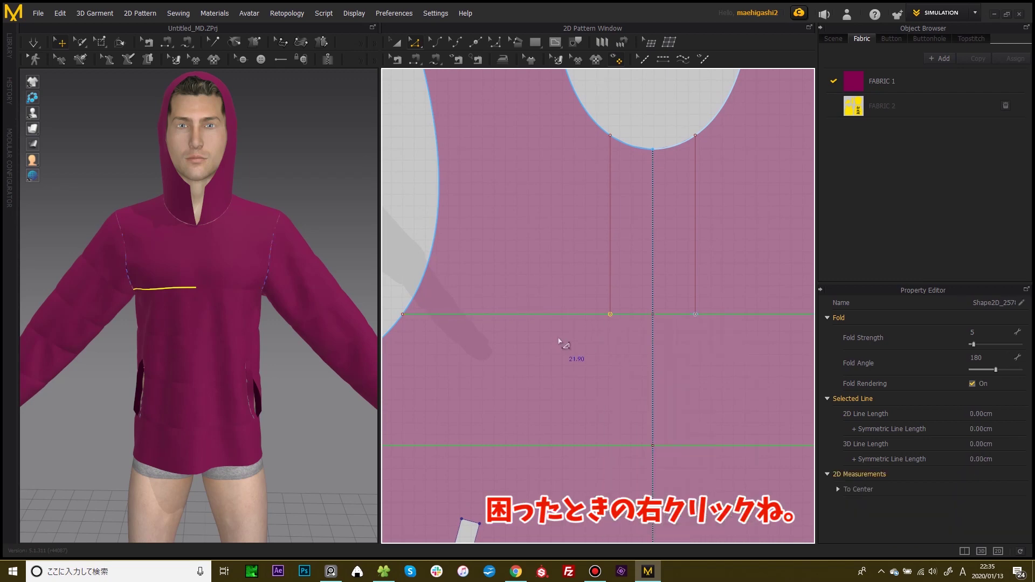
{"action": "left_click", "coordinate": [578, 316]}
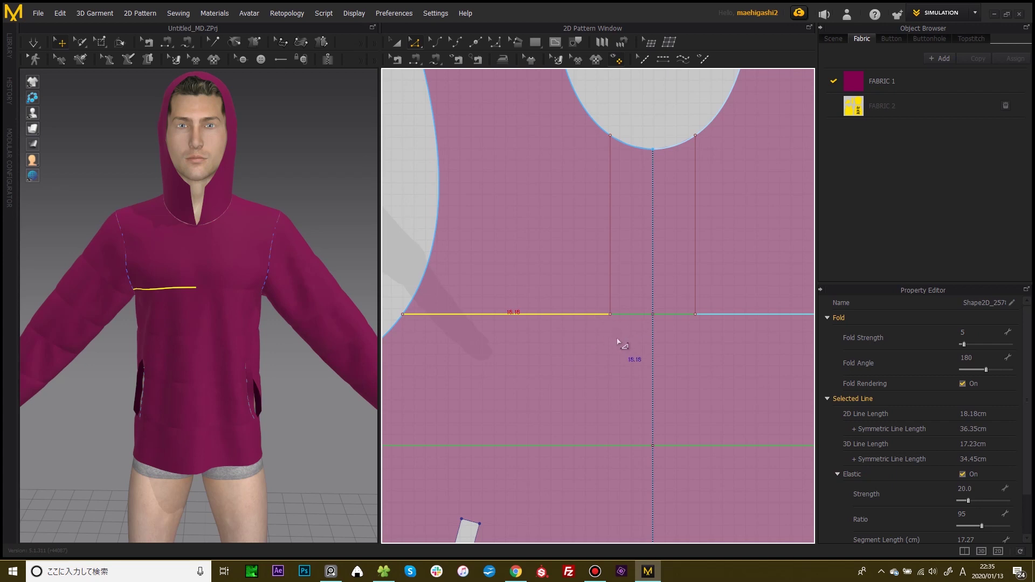
{"action": "key", "text": "Delete"}
{"action": "key", "text": "ctrl+z"}
- Divide the front piece's uppermost quilting line into separate internal lines at the added intersection points
{"action": "right_click", "coordinate": [591, 316]}
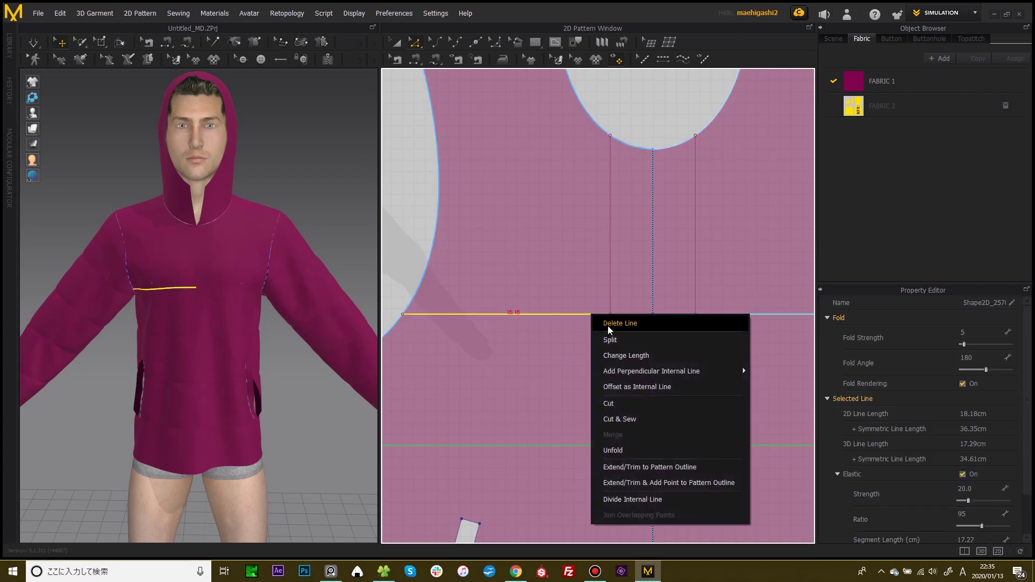
{"action": "left_click", "coordinate": [629, 502]}
{"action": "scroll", "coordinate": [623, 105], "scroll_direction": "down", "scroll_amount": 1}
{"action": "middle_click_drag", "start_coordinate": [632, 109], "coordinate": [640, 123]}
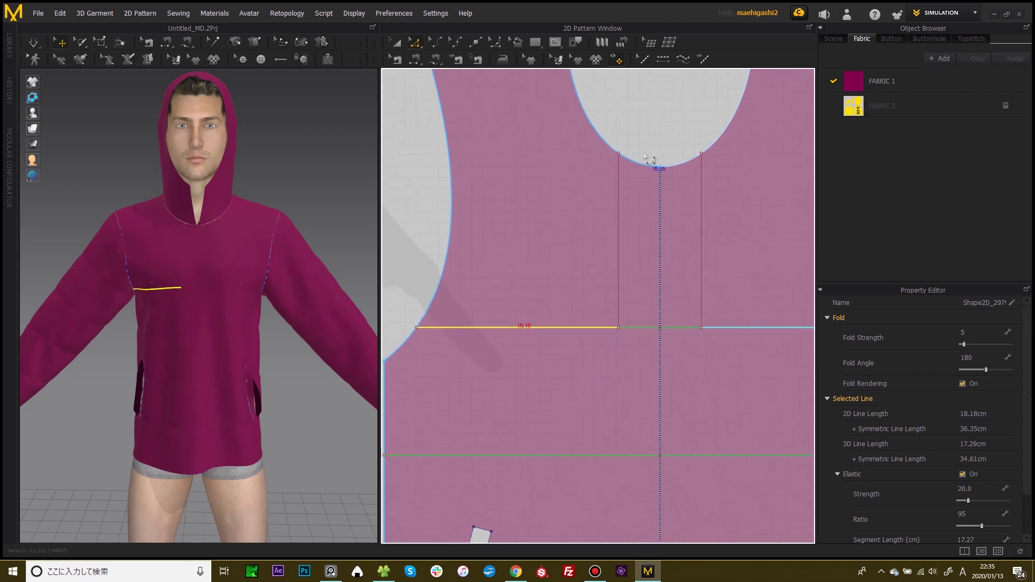
{"action": "key", "text": "a"}
{"action": "left_click", "coordinate": [642, 327]}
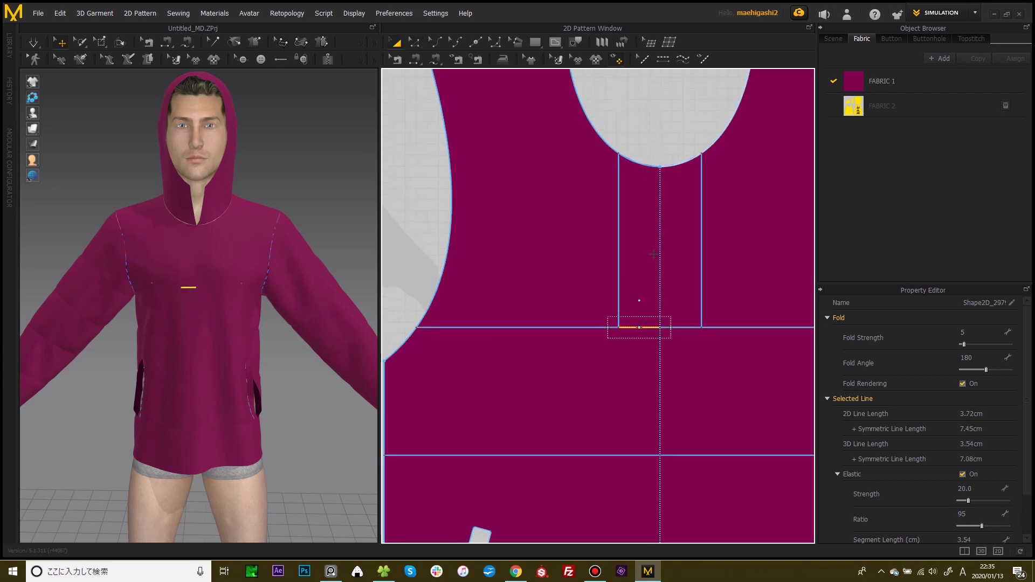
{"action": "key", "text": "Delete"}
{"action": "key", "text": "ctrl+z"}
- Cut and sew the front piece along the vertical neckline line and the quilting segment running to the armhole
{"action": "key", "text": "z"}
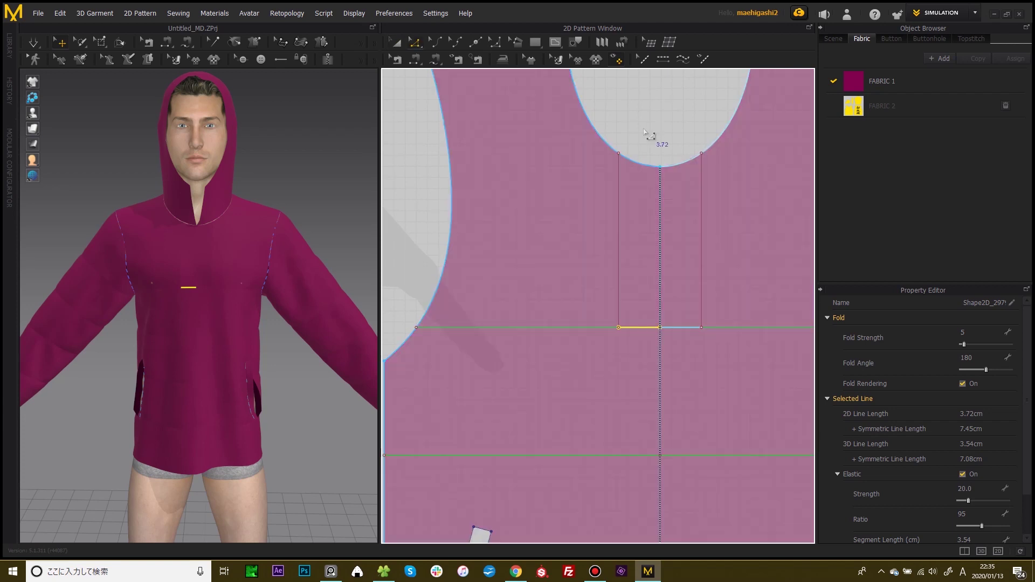
{"action": "left_click", "coordinate": [619, 187]}
{"action": "left_click", "coordinate": [565, 328], "text": "shift"}
{"action": "right_click", "coordinate": [566, 326]}
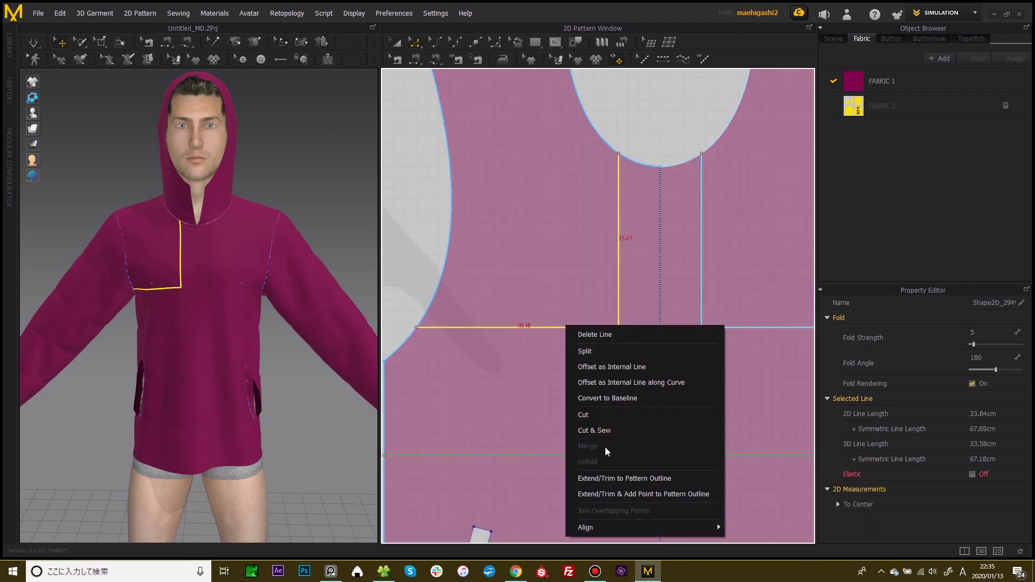
{"action": "left_click", "coordinate": [602, 431]}
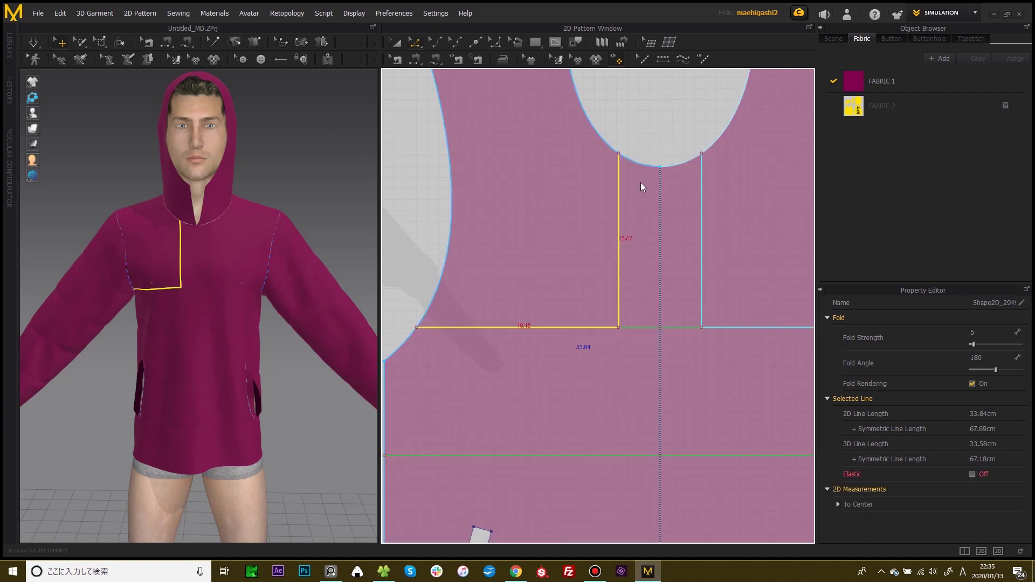
{"action": "scroll", "coordinate": [657, 120], "scroll_direction": "down", "scroll_amount": 3}
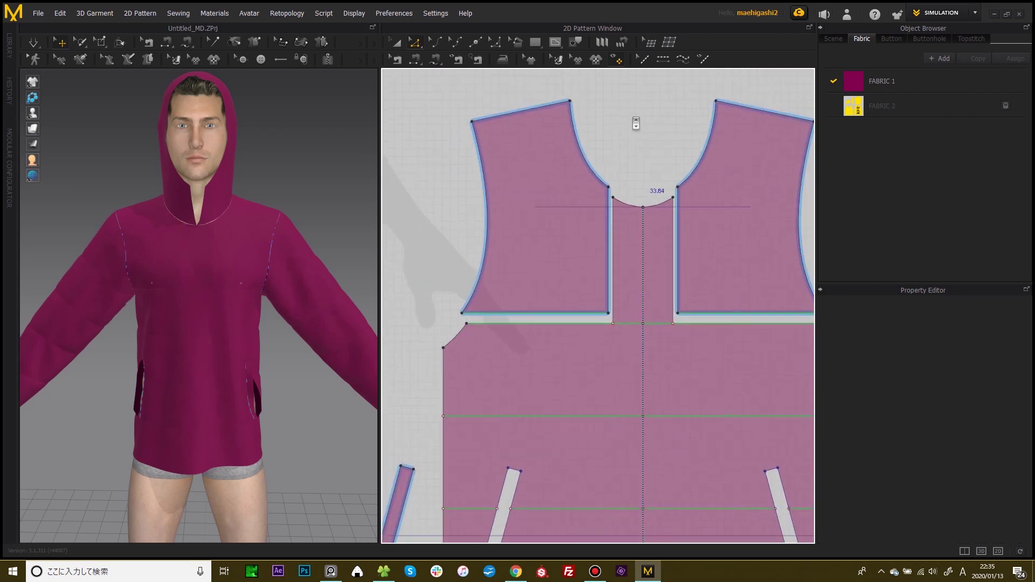
{"action": "key", "text": "a"}
{"action": "left_click_drag", "start_coordinate": [568, 227], "coordinate": [550, 222]}
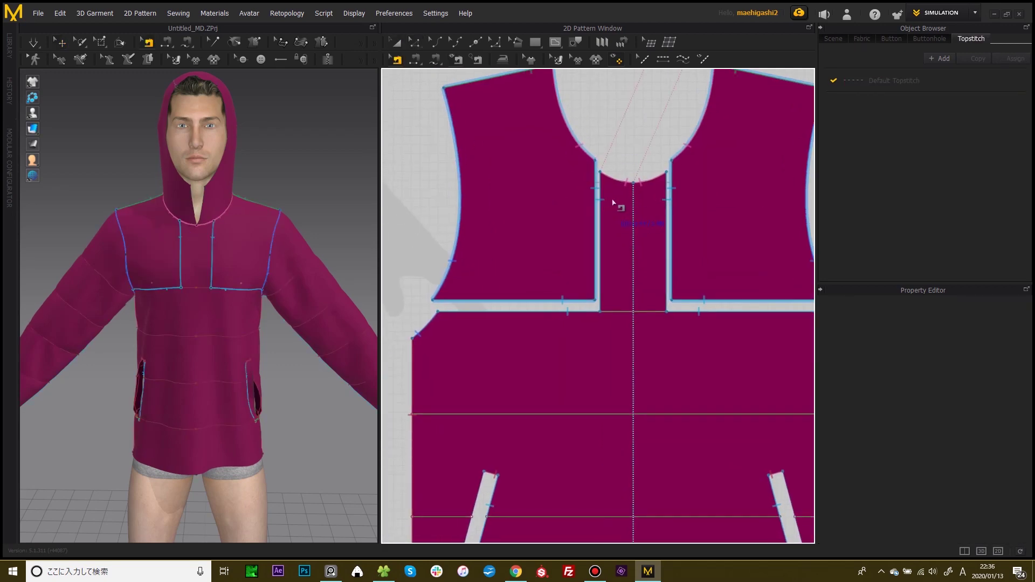
{"action": "scroll", "coordinate": [613, 202], "scroll_direction": "down", "scroll_amount": 3}
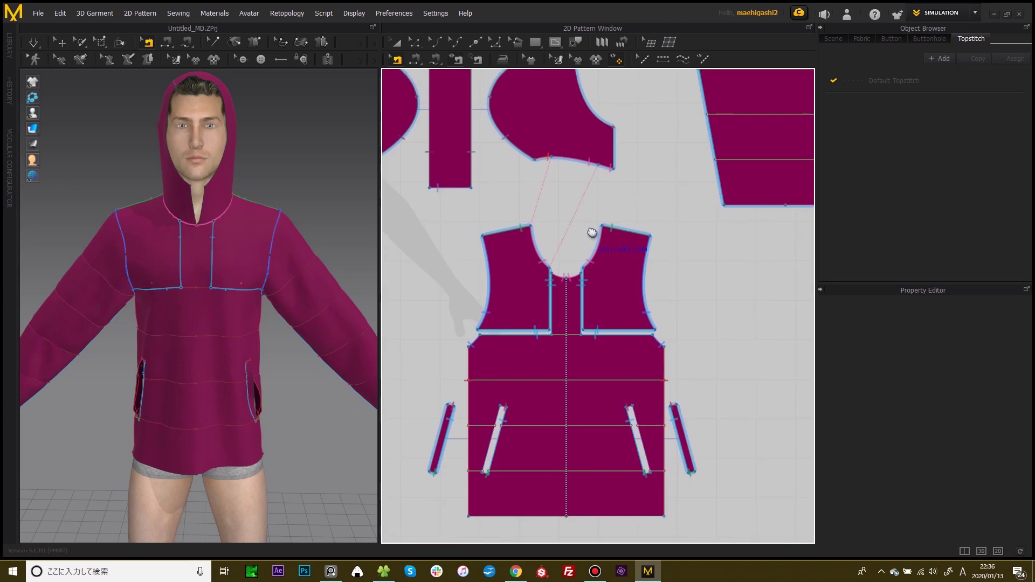
- Add a new white fabric and assign it to both upper chest pieces
{"action": "right_click_drag", "start_coordinate": [248, 221], "coordinate": [323, 237]}
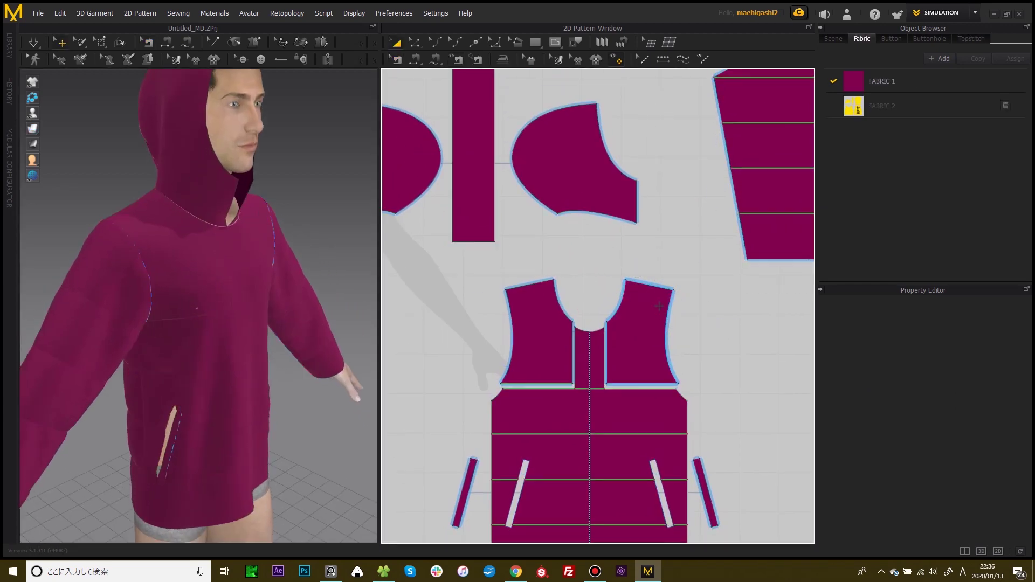
{"action": "left_click", "coordinate": [642, 333]}
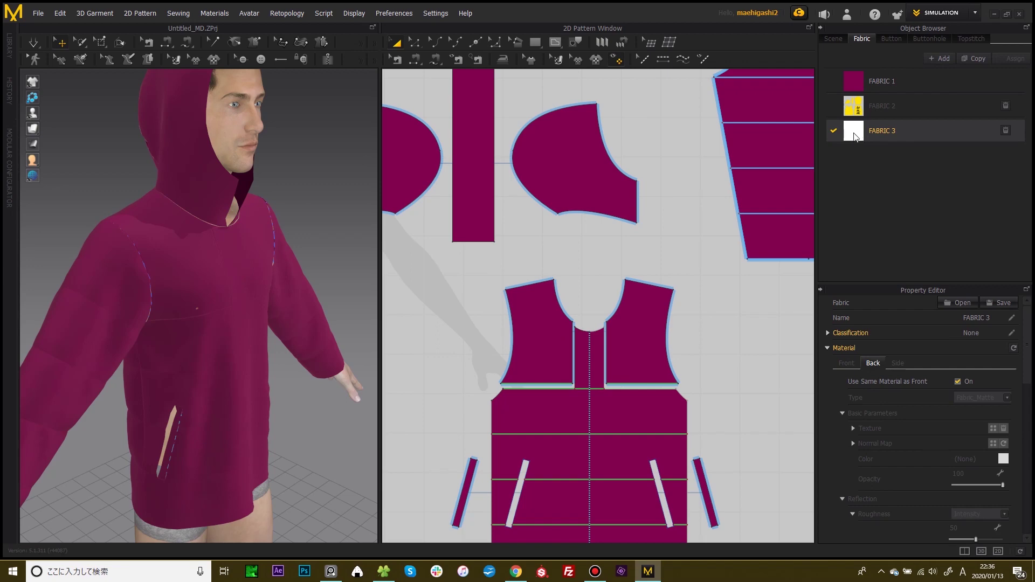
{"action": "left_click", "coordinate": [639, 337]}
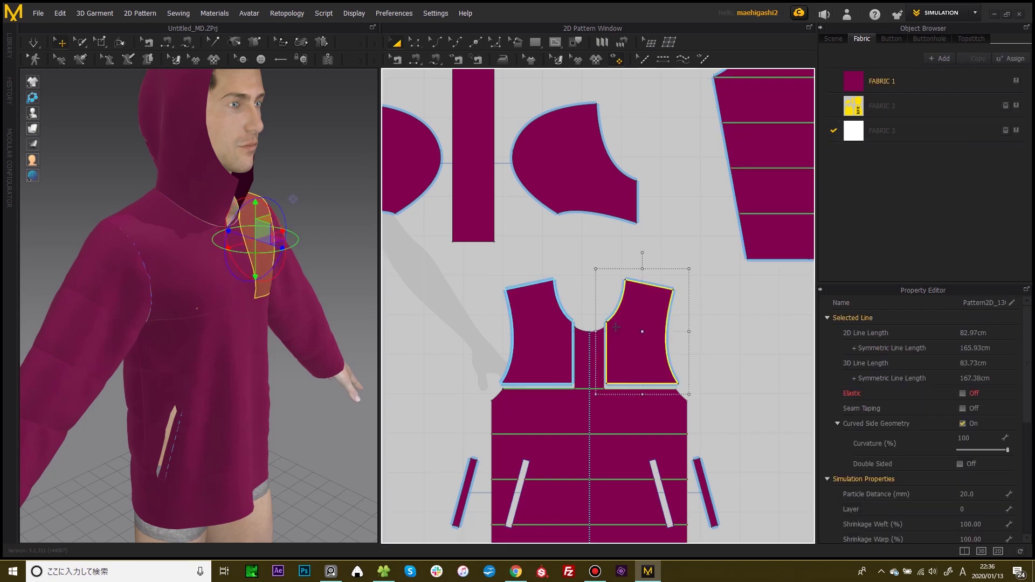
{"action": "left_click", "coordinate": [542, 337], "text": "shift"}
{"action": "left_click_drag", "start_coordinate": [854, 131], "coordinate": [645, 366]}
{"action": "middle_click_drag", "start_coordinate": [646, 365], "coordinate": [647, 366]}
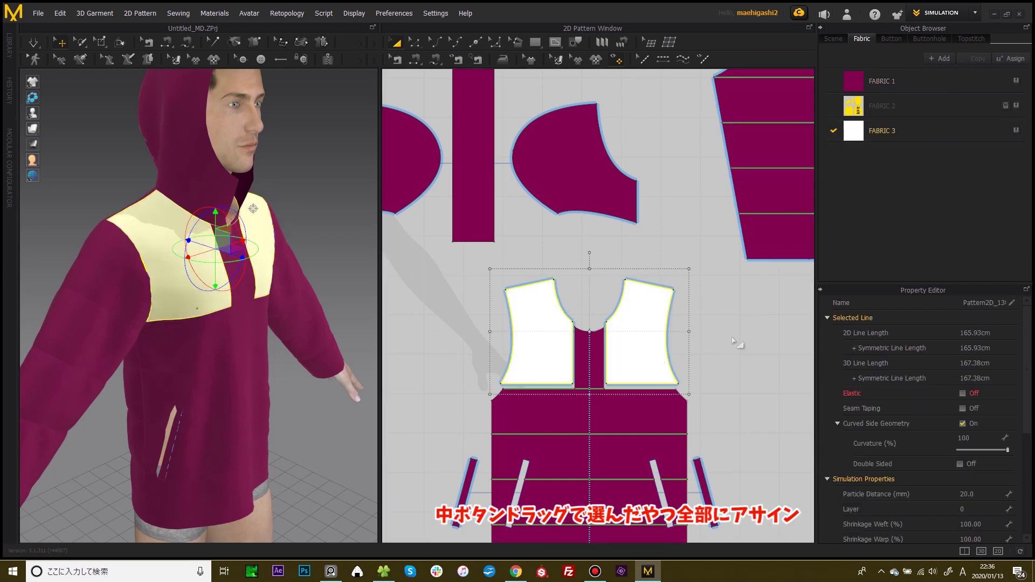
{"action": "left_click", "coordinate": [740, 342]}
- Draw a vertical internal line about 11.7 cm long across the front end of the hood side piece, aligned with the chest seam
{"action": "middle_click_drag", "start_coordinate": [613, 235], "coordinate": [626, 191]}
{"action": "scroll", "coordinate": [617, 220], "scroll_direction": "up", "scroll_amount": 1}
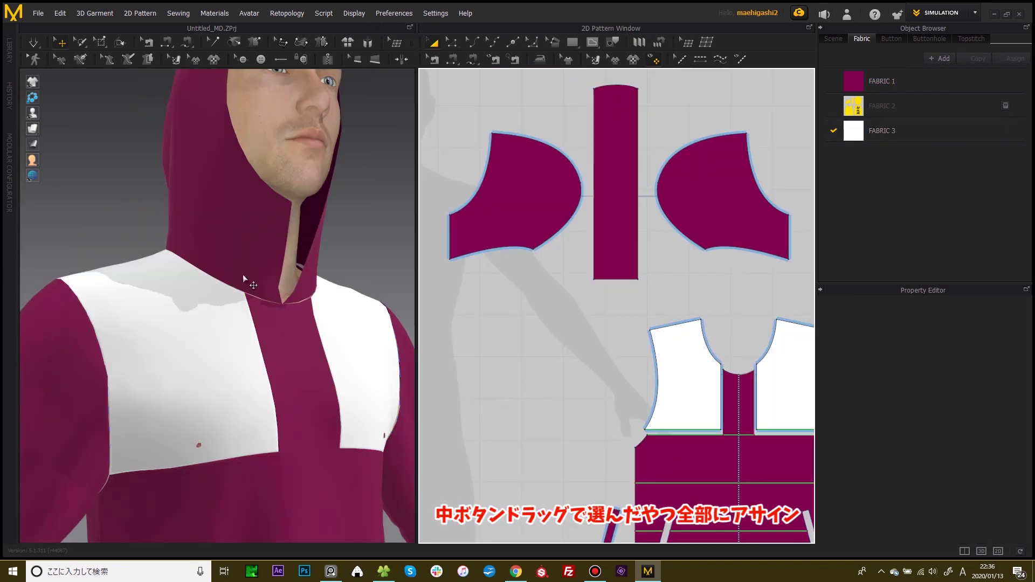
{"action": "right_click_drag", "start_coordinate": [262, 274], "coordinate": [246, 285]}
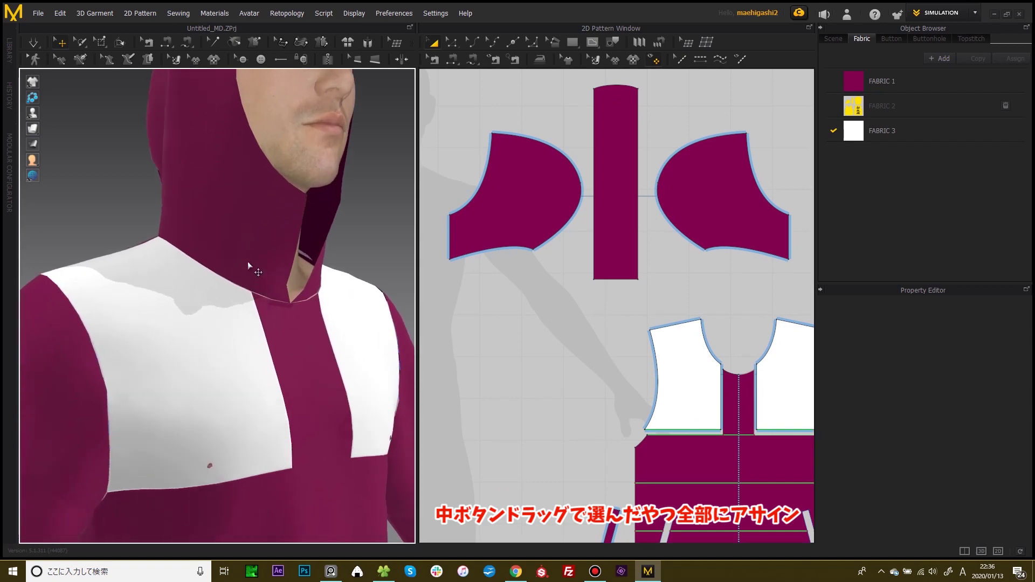
{"action": "scroll", "coordinate": [248, 308], "scroll_direction": "up", "scroll_amount": 5}
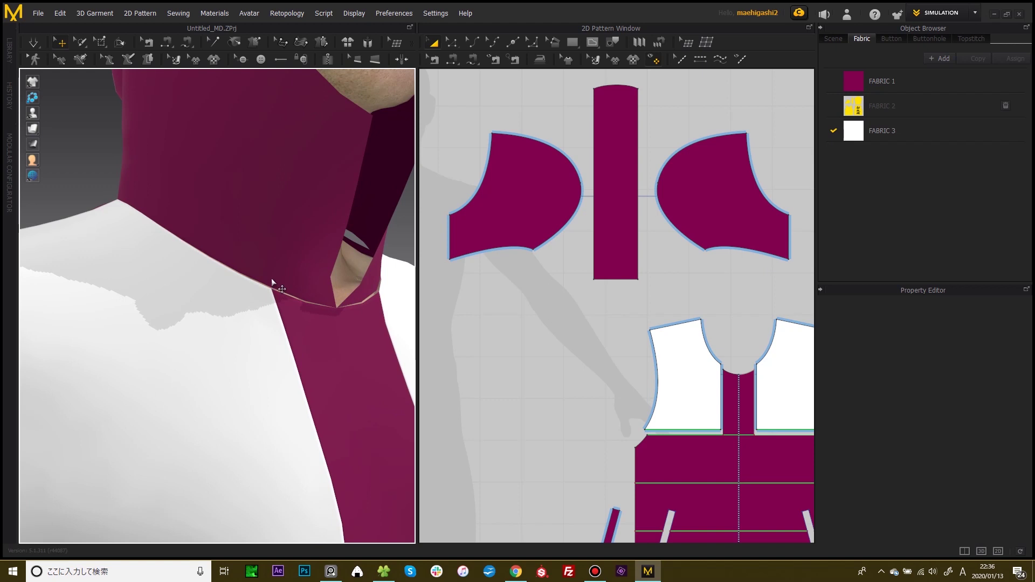
{"action": "left_click", "coordinate": [271, 278]}
{"action": "scroll", "coordinate": [666, 250], "scroll_direction": "up", "scroll_amount": 5}
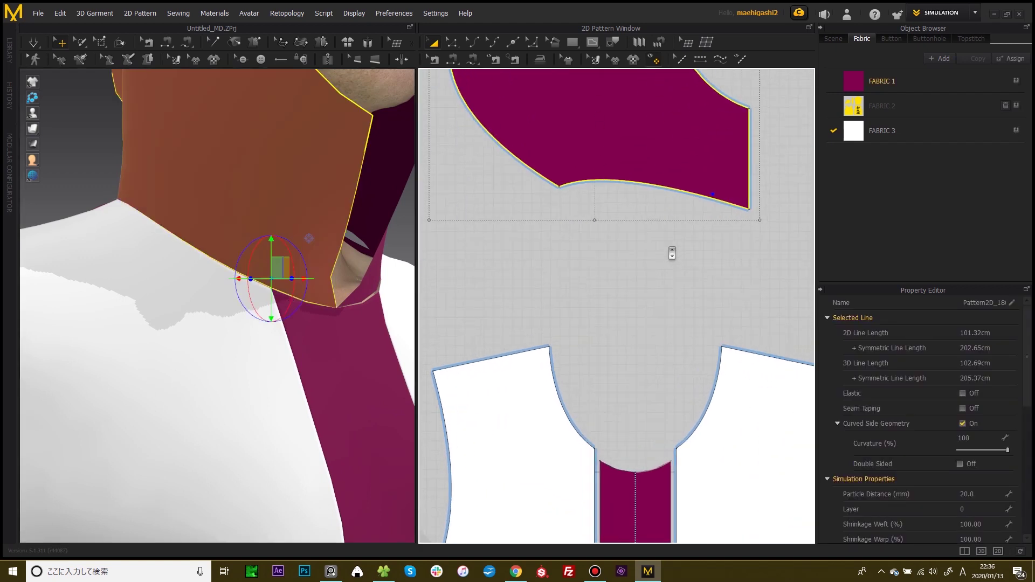
{"action": "middle_click_drag", "start_coordinate": [656, 286], "coordinate": [625, 339]}
{"action": "right_click_drag", "start_coordinate": [244, 238], "coordinate": [246, 262]}
{"action": "middle_click_drag", "start_coordinate": [665, 326], "coordinate": [636, 313]}
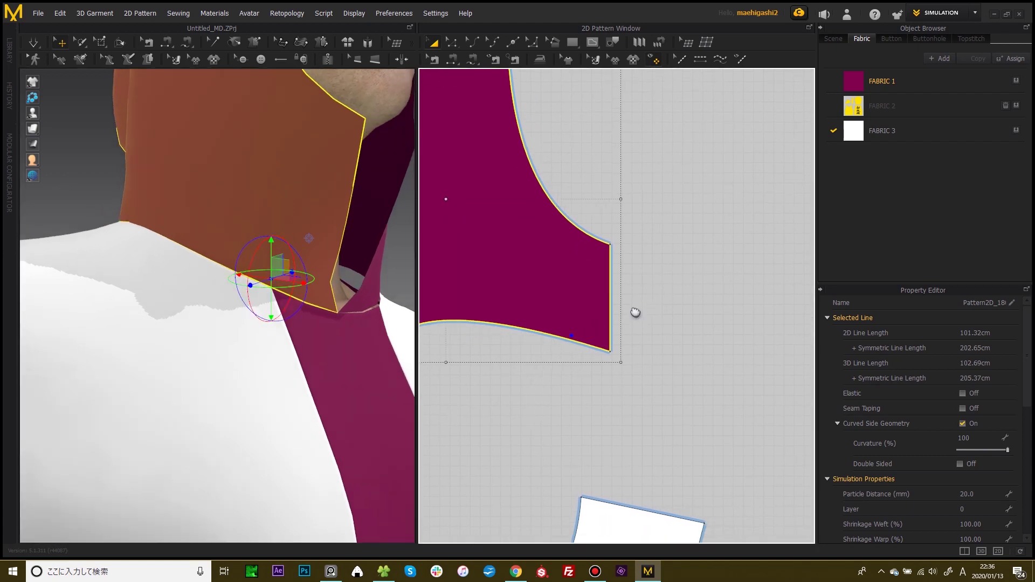
{"action": "scroll", "coordinate": [638, 310], "scroll_direction": "up", "scroll_amount": 2}
{"action": "key", "text": "g"}
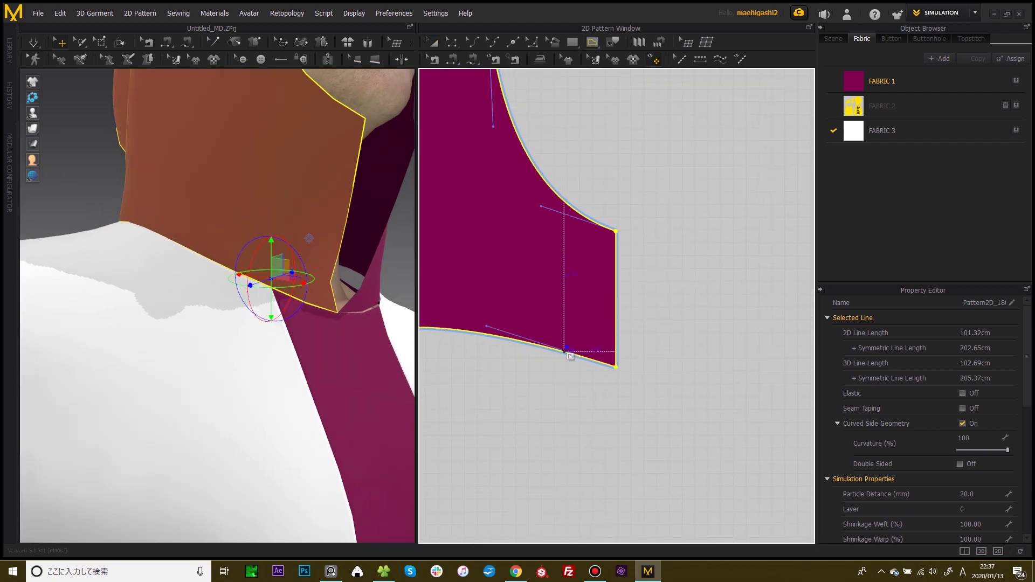
{"action": "left_click", "coordinate": [566, 352]}
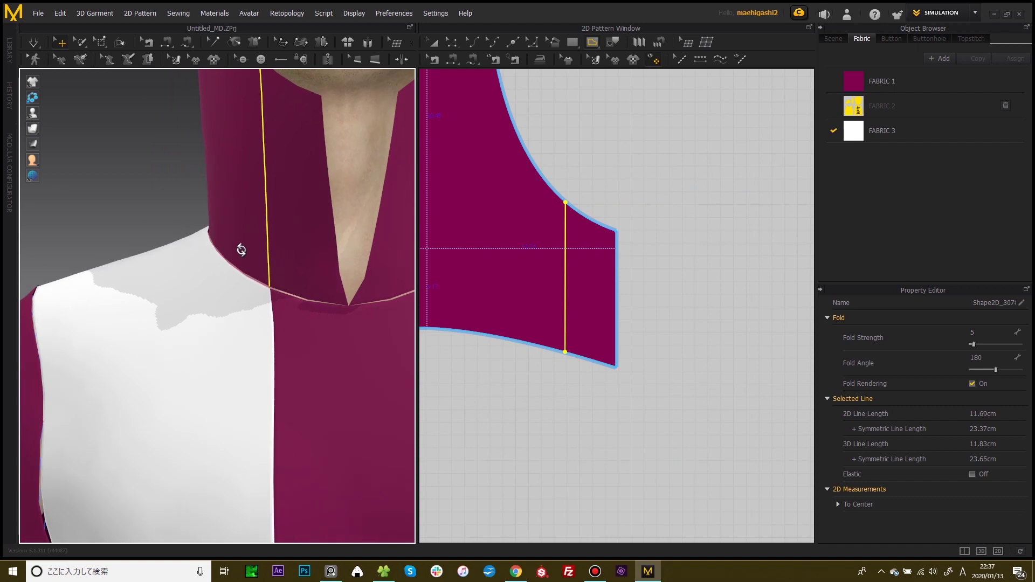
- Cut and sew the hood side piece along the new vertical line to separate its front strip
{"action": "right_click_drag", "start_coordinate": [241, 250], "coordinate": [274, 259]}
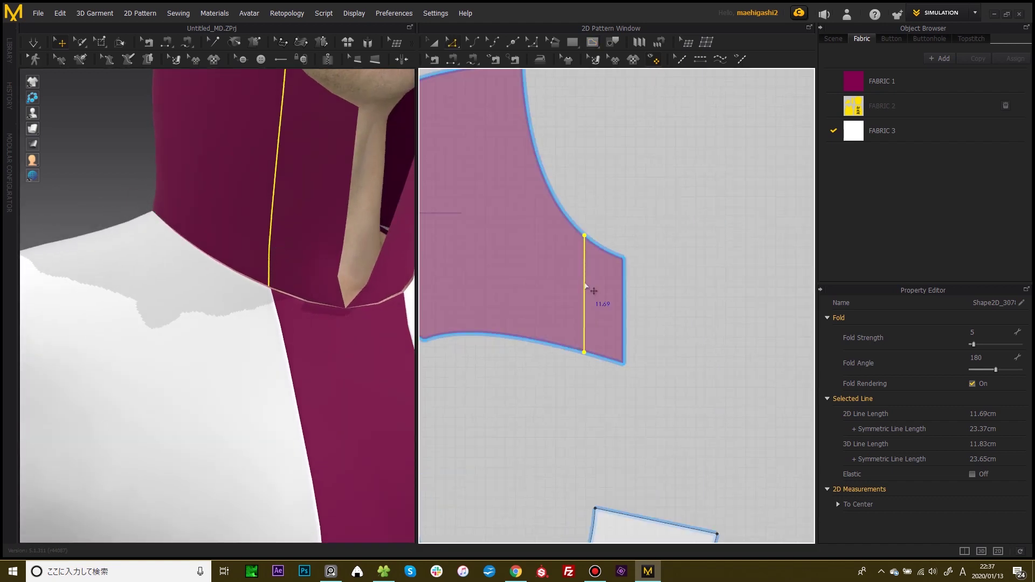
{"action": "right_click", "coordinate": [585, 286]}
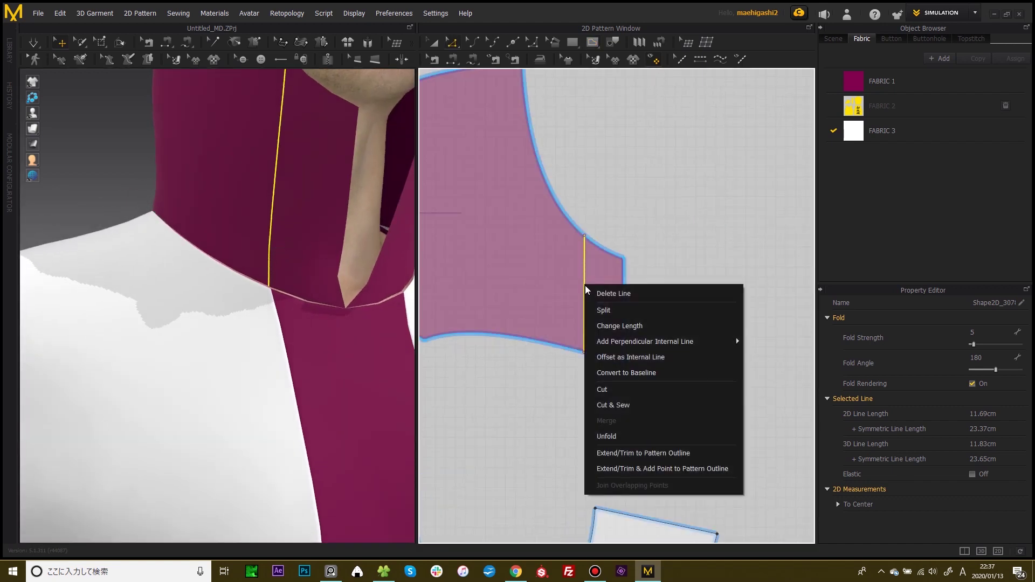
{"action": "left_click", "coordinate": [621, 407]}
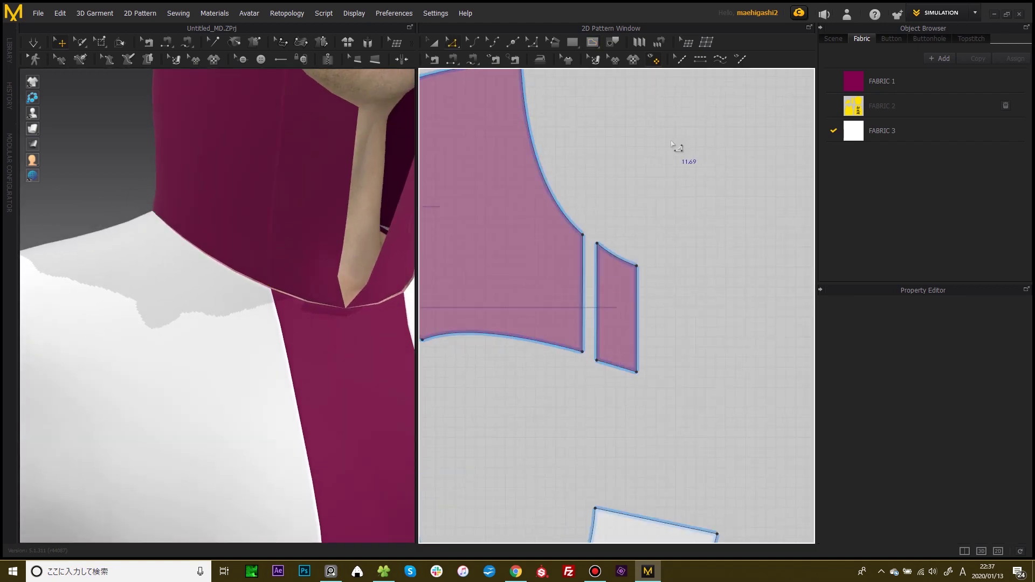
{"action": "scroll", "coordinate": [677, 157], "scroll_direction": "down", "scroll_amount": 5}
{"action": "middle_click_drag", "start_coordinate": [600, 160], "coordinate": [668, 151]}
{"action": "middle_click_drag", "start_coordinate": [559, 166], "coordinate": [636, 158]}
{"action": "middle_click_drag", "start_coordinate": [535, 227], "coordinate": [503, 213]}
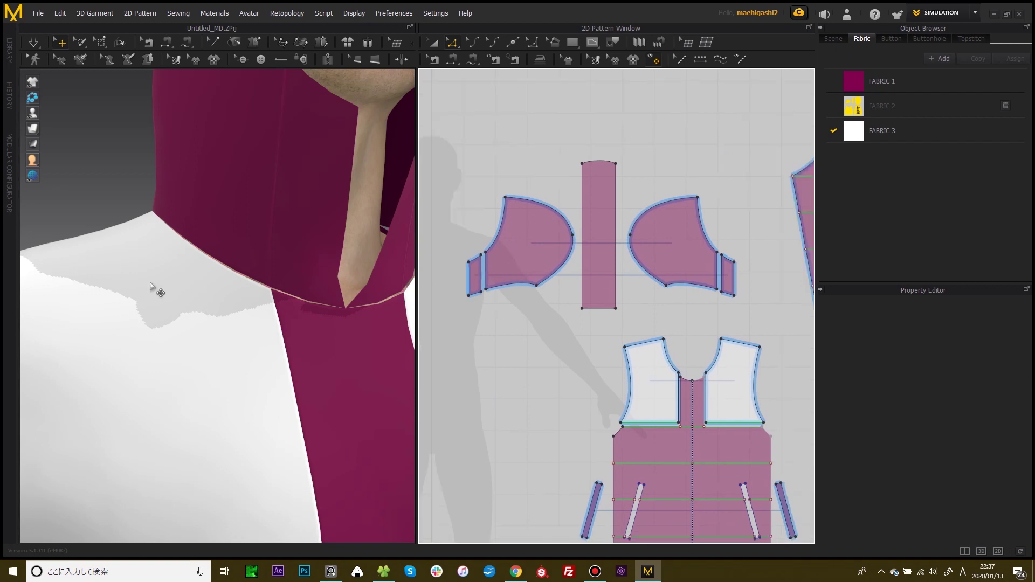
- Assign the white fabric to both large hood side pieces
{"action": "scroll", "coordinate": [157, 290], "scroll_direction": "down", "scroll_amount": 3}
{"action": "right_click_drag", "start_coordinate": [181, 248], "coordinate": [199, 251]}
{"action": "scroll", "coordinate": [198, 250], "scroll_direction": "up", "scroll_amount": 3}
{"action": "scroll", "coordinate": [574, 244], "scroll_direction": "down", "scroll_amount": 1}
{"action": "key", "text": "a"}
{"action": "left_click", "coordinate": [535, 245]}
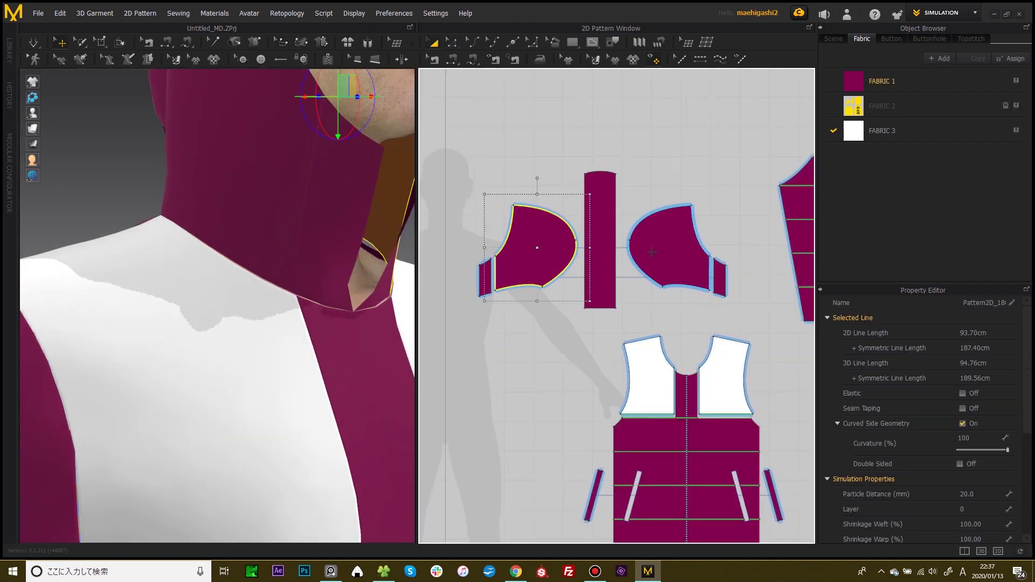
{"action": "left_click", "coordinate": [652, 252], "text": "shift"}
{"action": "left_click", "coordinate": [1017, 130]}
{"action": "left_click", "coordinate": [705, 119]}
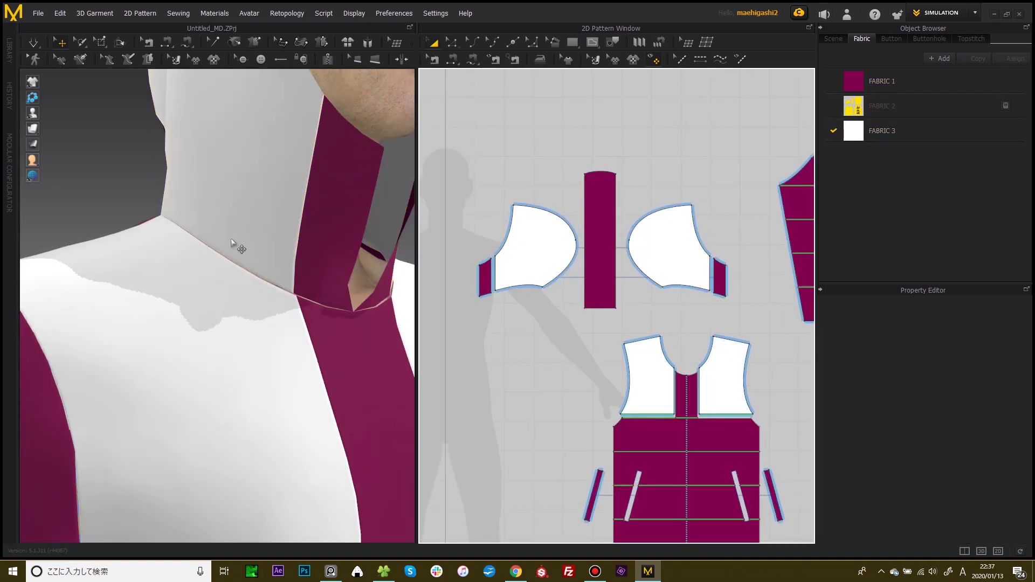
- Examine the hood, shoulders and back of the jacket in the 3D view
{"action": "scroll", "coordinate": [238, 248], "scroll_direction": "down", "scroll_amount": 5}
{"action": "right_click_drag", "start_coordinate": [228, 231], "coordinate": [274, 273]}
{"action": "scroll", "coordinate": [275, 281], "scroll_direction": "down", "scroll_amount": 3}
{"action": "middle_click_drag", "start_coordinate": [275, 282], "coordinate": [304, 255]}
{"action": "right_click_drag", "start_coordinate": [304, 255], "coordinate": [222, 251]}
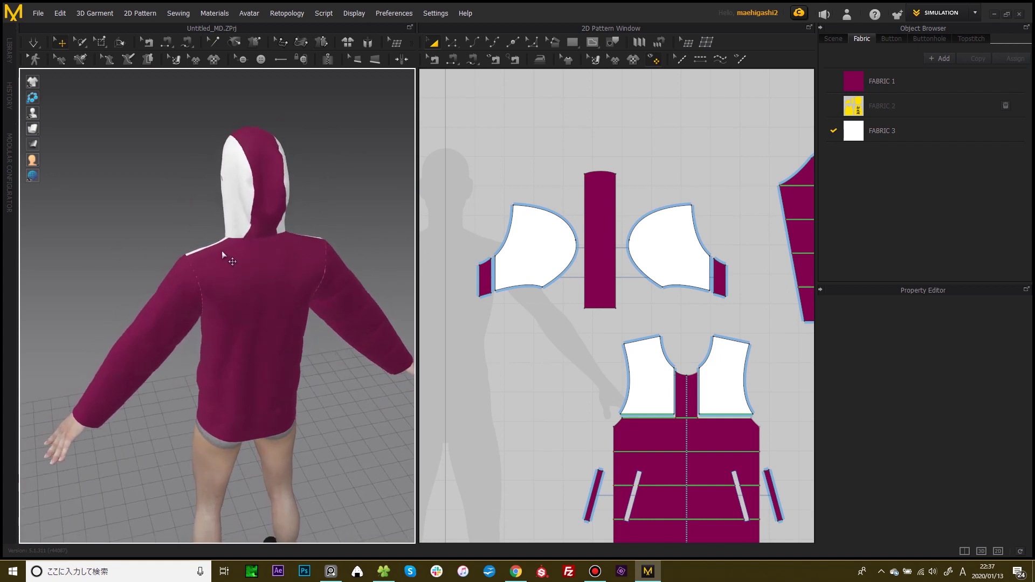
{"action": "scroll", "coordinate": [222, 251], "scroll_direction": "up", "scroll_amount": 4}
{"action": "middle_click_drag", "start_coordinate": [223, 252], "coordinate": [259, 284]}
{"action": "right_click_drag", "start_coordinate": [259, 284], "coordinate": [238, 260]}
{"action": "scroll", "coordinate": [276, 290], "scroll_direction": "up", "scroll_amount": 4}
{"action": "right_click_drag", "start_coordinate": [276, 290], "coordinate": [256, 230]}
- Draw a vertical internal line about 25 cm long on the back panel, from the neckline down to the uppermost horizontal line
{"action": "left_click", "coordinate": [248, 211]}
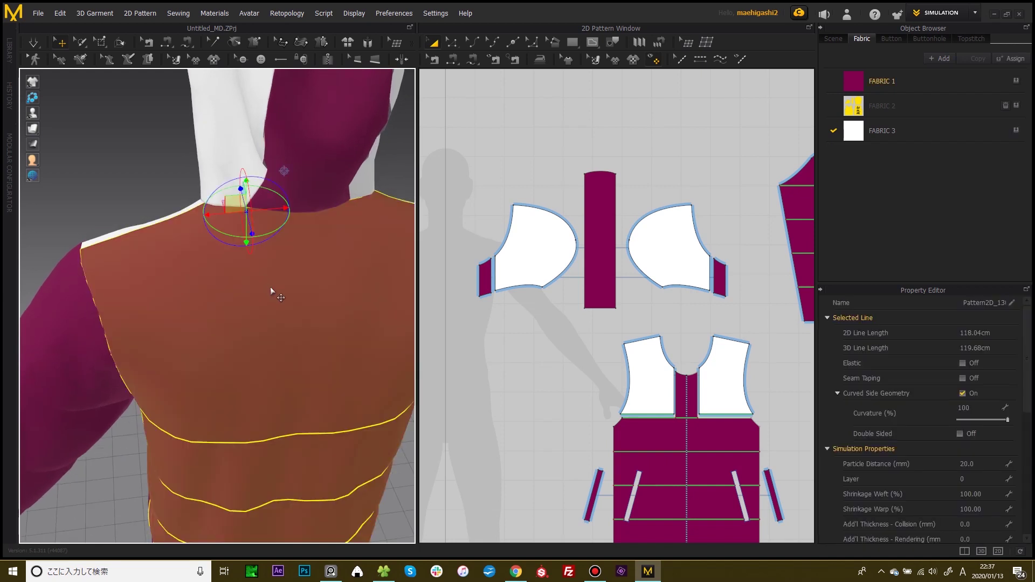
{"action": "scroll", "coordinate": [643, 225], "scroll_direction": "down", "scroll_amount": 1}
{"action": "middle_click_drag", "start_coordinate": [717, 231], "coordinate": [543, 192]}
{"action": "scroll", "coordinate": [729, 272], "scroll_direction": "up", "scroll_amount": 2}
{"action": "middle_click_drag", "start_coordinate": [729, 271], "coordinate": [617, 217]}
{"action": "scroll", "coordinate": [658, 244], "scroll_direction": "up", "scroll_amount": 5}
{"action": "middle_click_drag", "start_coordinate": [658, 244], "coordinate": [623, 228]}
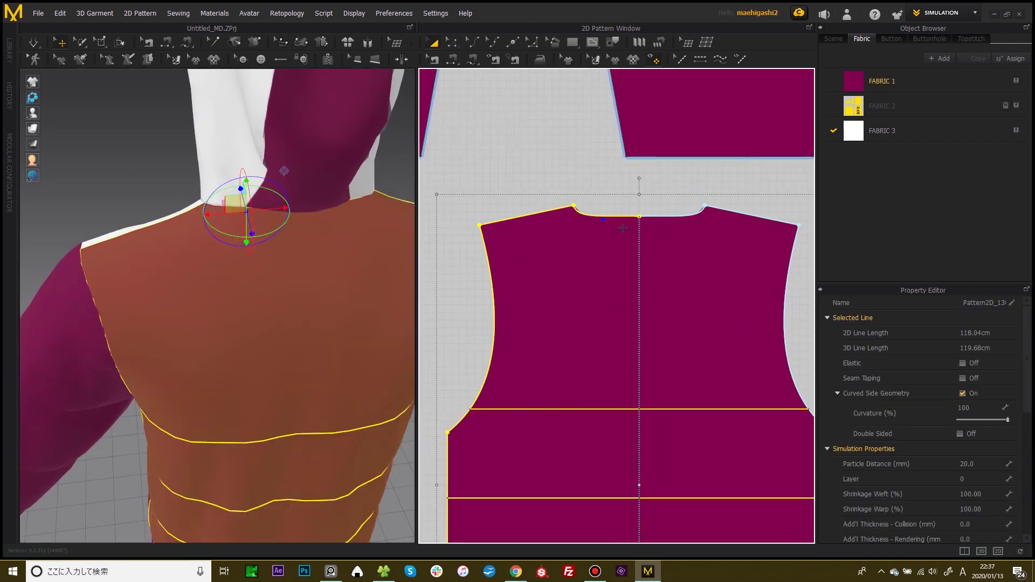
{"action": "key", "text": "g"}
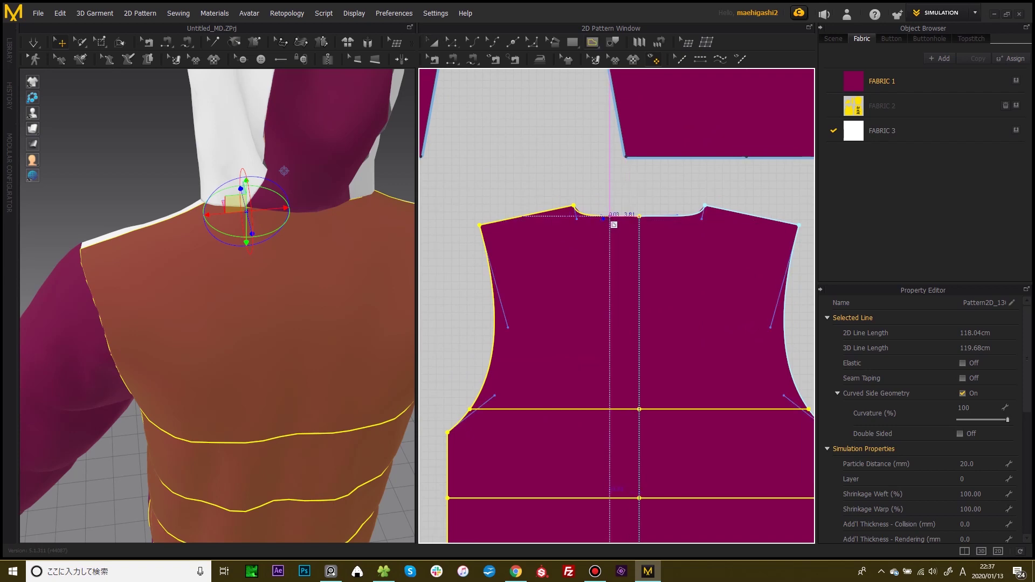
{"action": "left_click", "coordinate": [604, 217]}
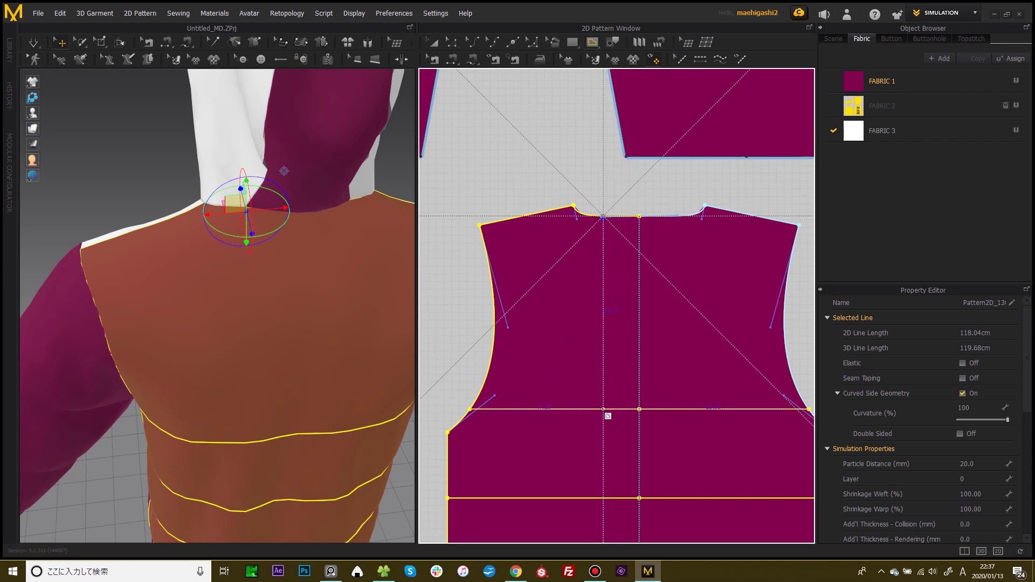
{"action": "left_click", "coordinate": [603, 409]}
- Add points where the vertical internal lines meet the back panel's uppermost horizontal line
{"action": "right_click", "coordinate": [557, 362]}
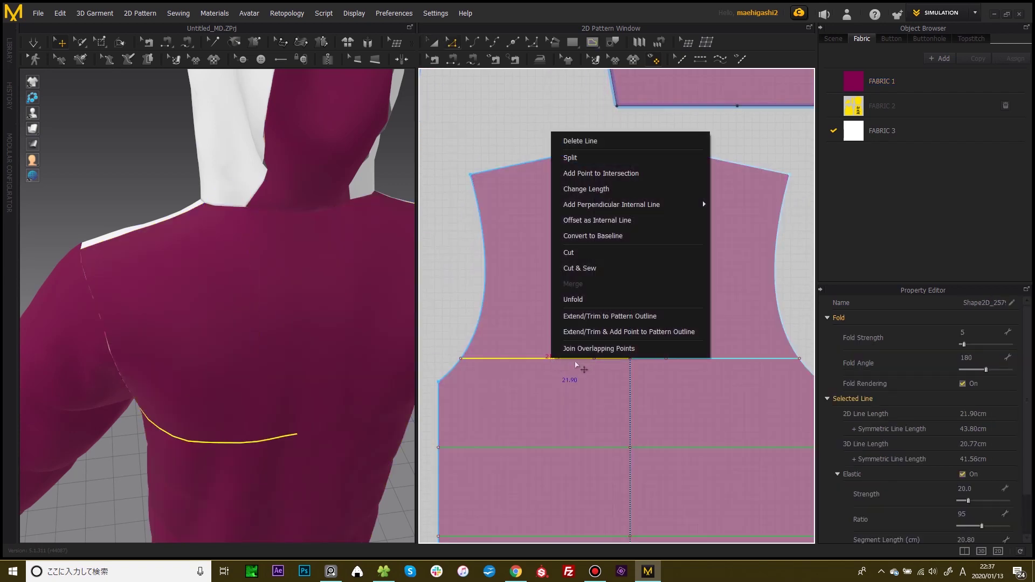
{"action": "left_click", "coordinate": [585, 173]}
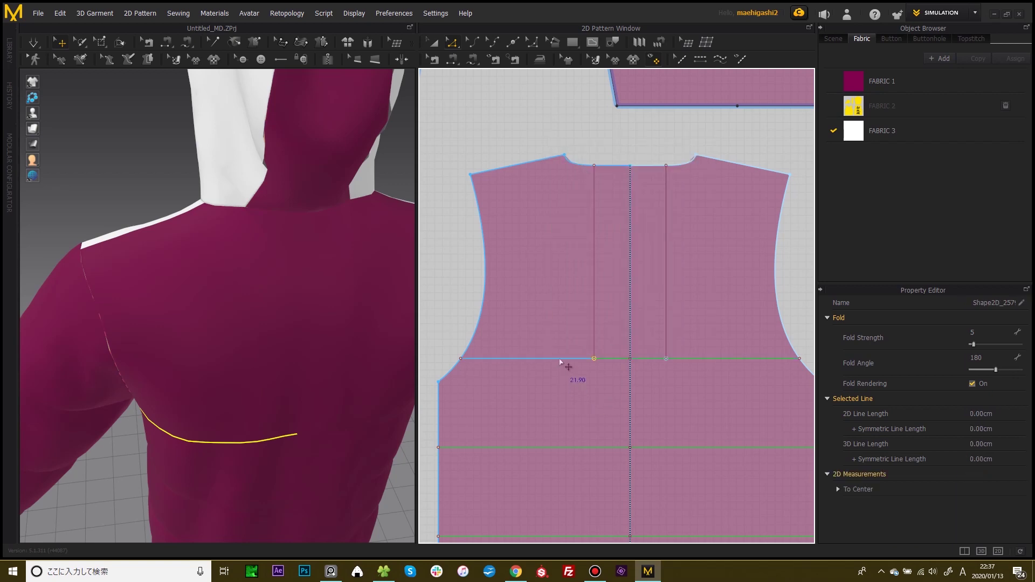
{"action": "right_click", "coordinate": [560, 362]}
{"action": "left_click", "coordinate": [599, 550]}
- Cut and sew the back panel along the vertical line and the outer segment of the uppermost horizontal line
{"action": "middle_click_drag", "start_coordinate": [598, 304], "coordinate": [588, 302]}
{"action": "left_click", "coordinate": [585, 294]}
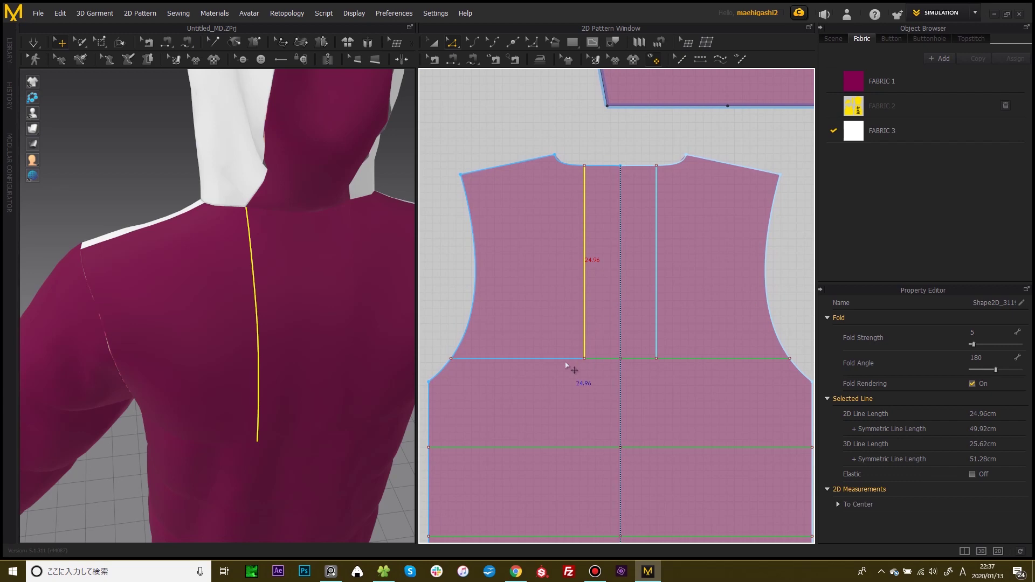
{"action": "left_click", "coordinate": [566, 359], "text": "shift"}
{"action": "right_click", "coordinate": [584, 333]}
{"action": "left_click", "coordinate": [629, 435]}
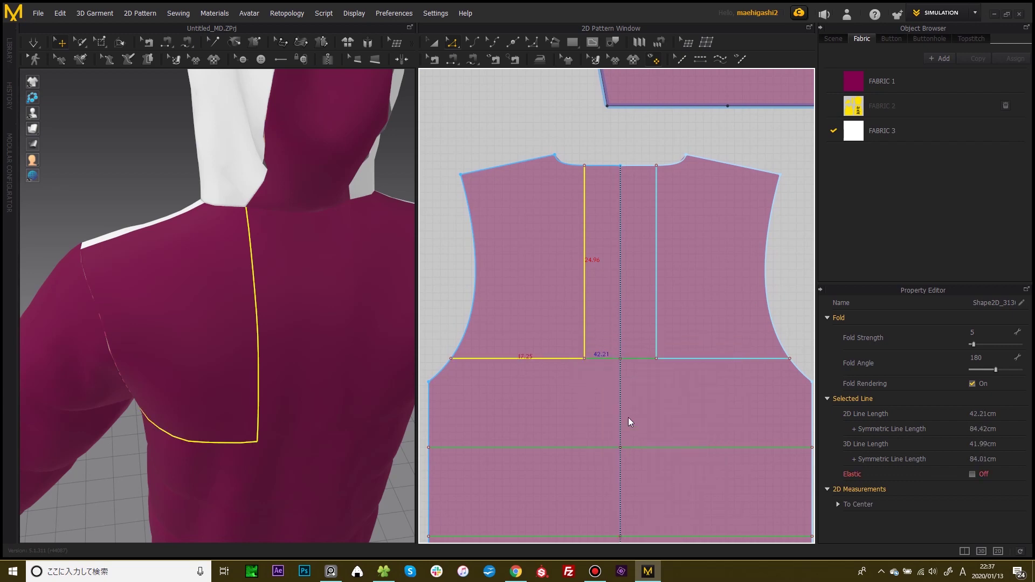
- Assign the white FABRIC 3 to both upper side pieces of the back
{"action": "key", "text": "a"}
{"action": "left_click", "coordinate": [534, 256]}
{"action": "left_click", "coordinate": [689, 248], "text": "shift"}
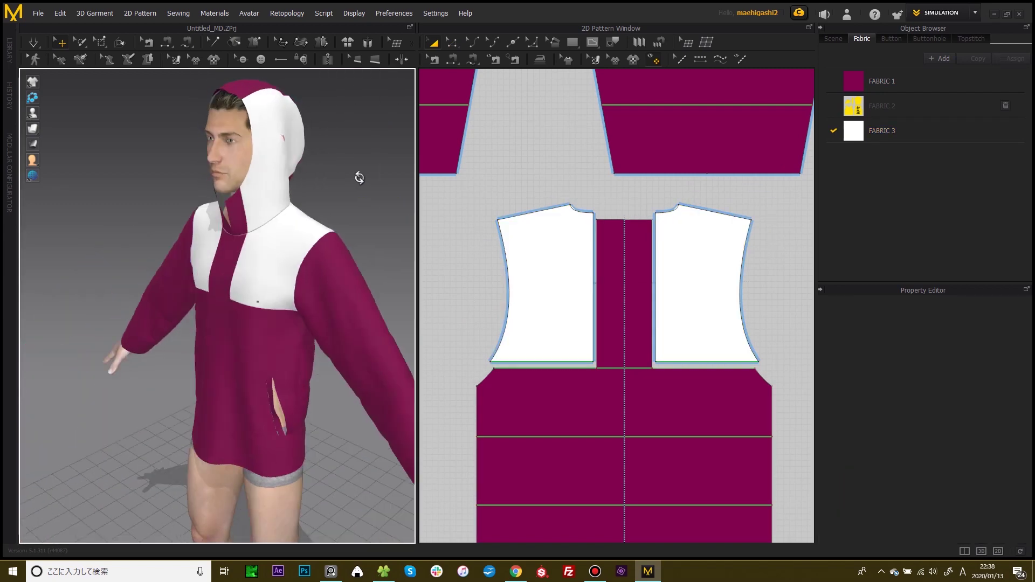
- Review the jacket from the front in 3D and examine the sleeve pattern pieces
{"action": "right_click_drag", "start_coordinate": [412, 152], "coordinate": [399, 160]}
{"action": "scroll", "coordinate": [365, 182], "scroll_direction": "down", "scroll_amount": 3}
{"action": "scroll", "coordinate": [561, 243], "scroll_direction": "down", "scroll_amount": 6}
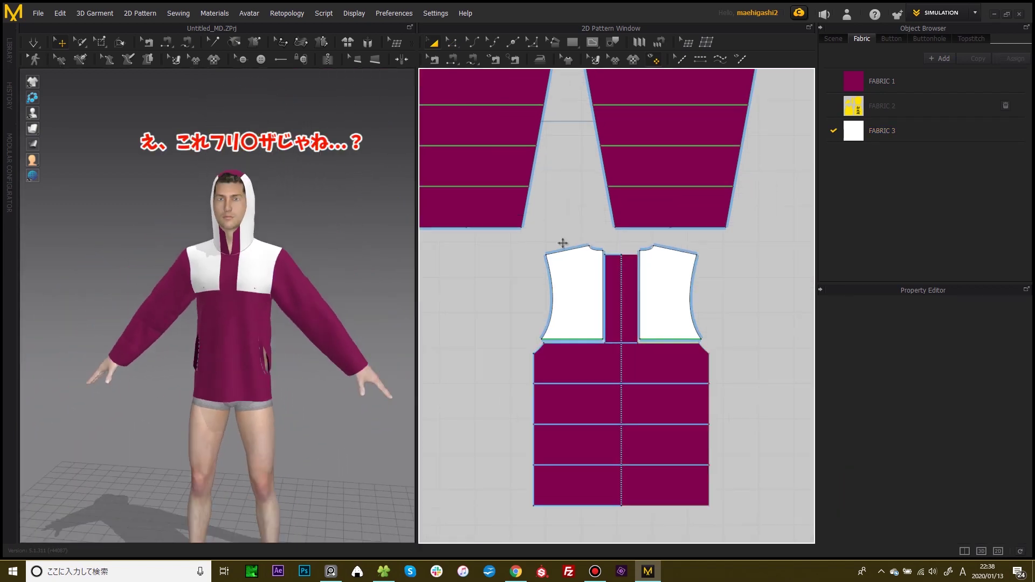
{"action": "middle_click_drag", "start_coordinate": [636, 223], "coordinate": [770, 280]}
{"action": "scroll", "coordinate": [711, 266], "scroll_direction": "down", "scroll_amount": 2}
{"action": "middle_click_drag", "start_coordinate": [712, 266], "coordinate": [672, 280]}
{"action": "scroll", "coordinate": [672, 298], "scroll_direction": "up", "scroll_amount": 5}
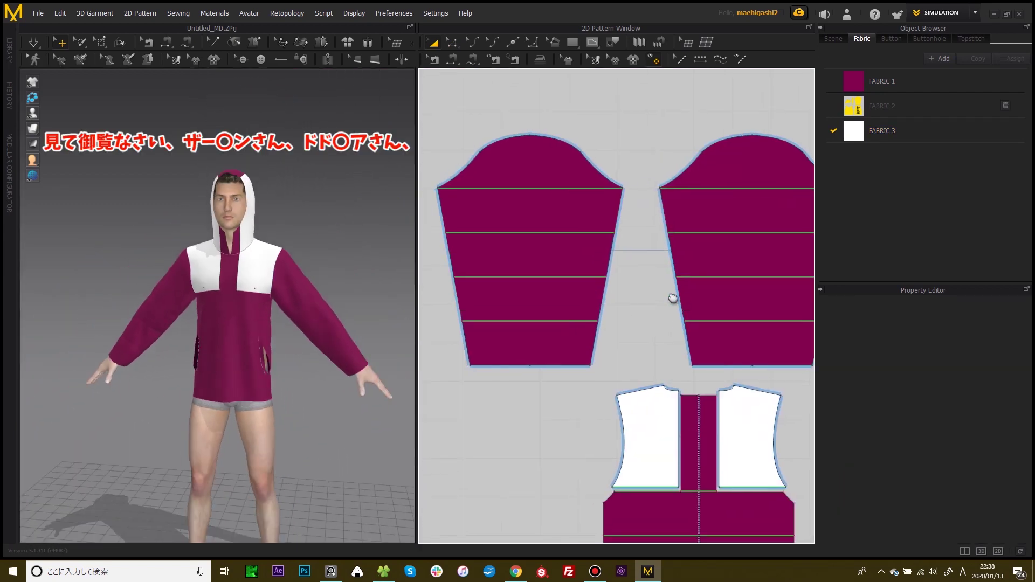
{"action": "middle_click_drag", "start_coordinate": [552, 272], "coordinate": [587, 272]}
{"action": "scroll", "coordinate": [551, 270], "scroll_direction": "up", "scroll_amount": 2}
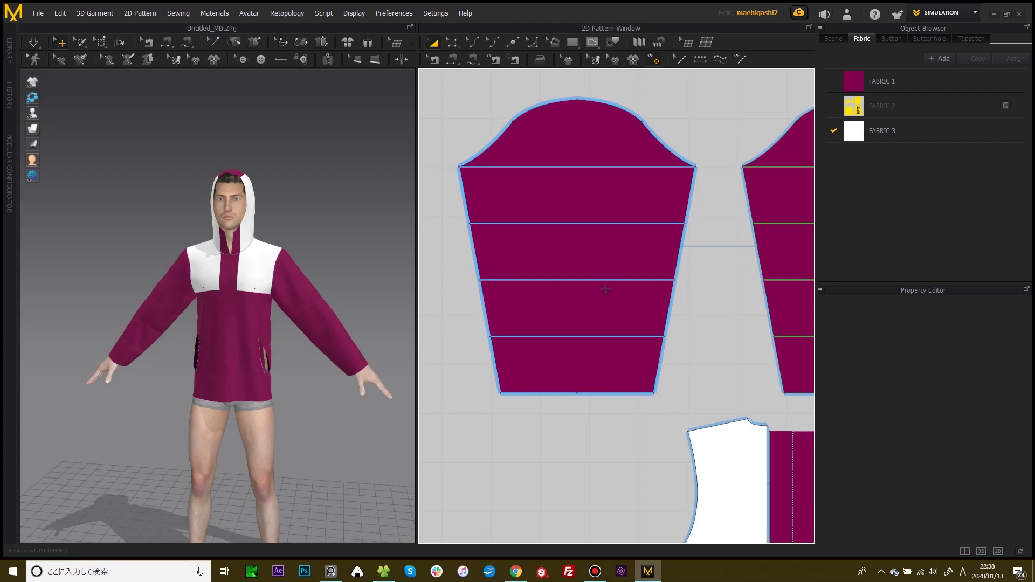
{"action": "scroll", "coordinate": [606, 290], "scroll_direction": "up", "scroll_amount": 1}
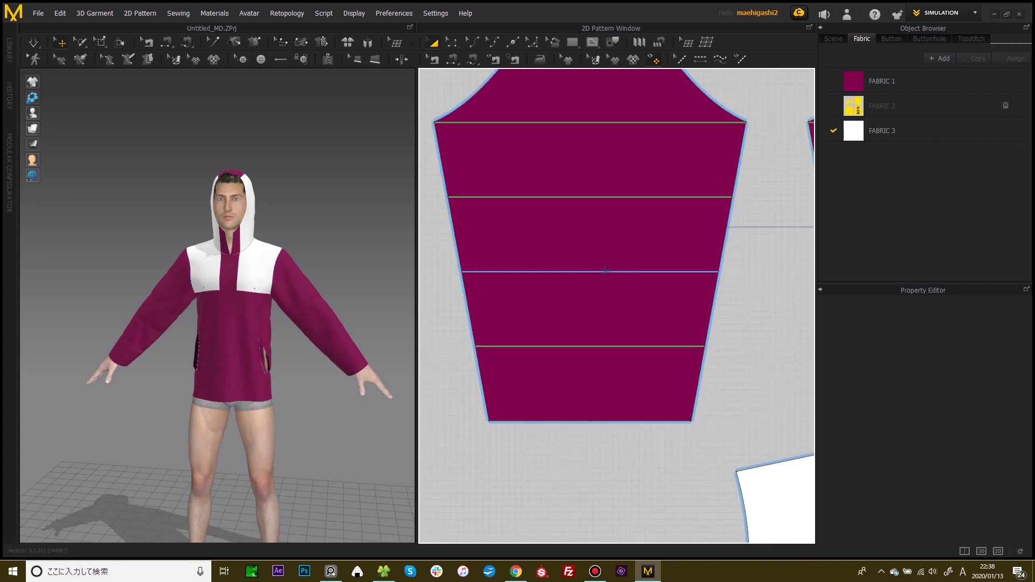
{"action": "left_click", "coordinate": [582, 268]}
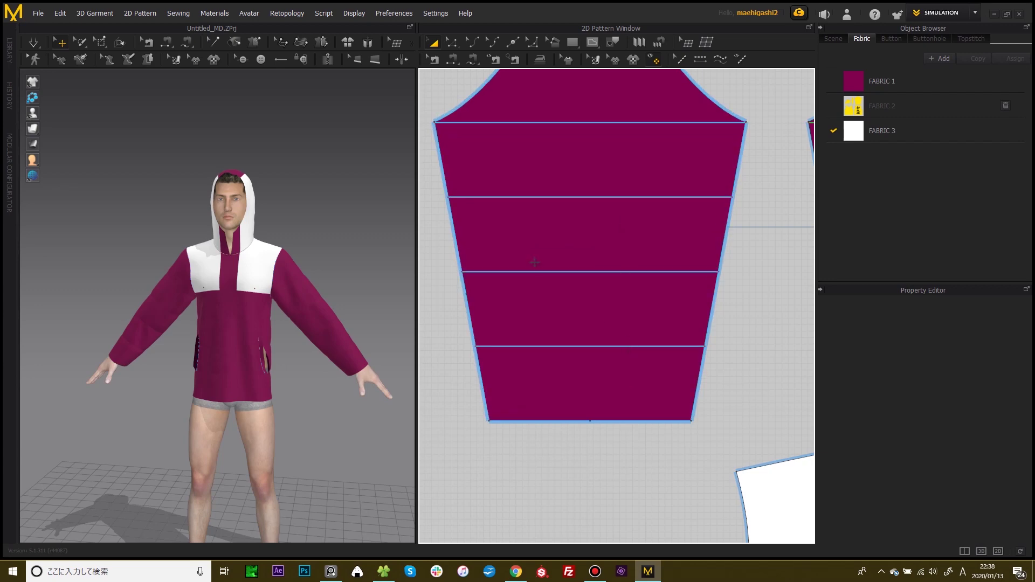
- Try to draw two vertical internal lines 23 cm long between the sleeve's hem and its third horizontal line
{"action": "key", "text": "g"}
{"action": "left_click", "coordinate": [556, 421]}
{"action": "double_click", "coordinate": [627, 271]}
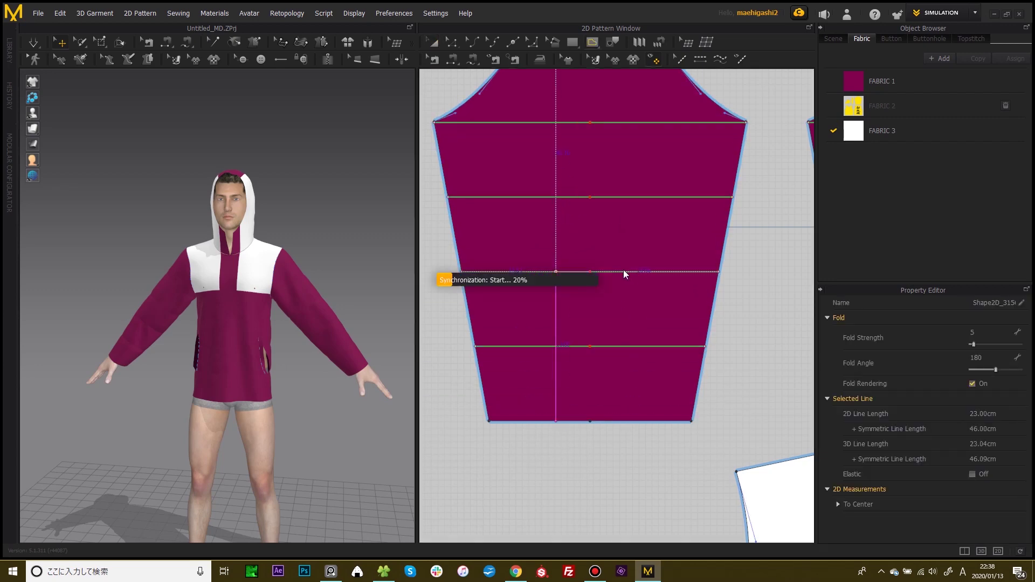
{"action": "left_click", "coordinate": [623, 420]}
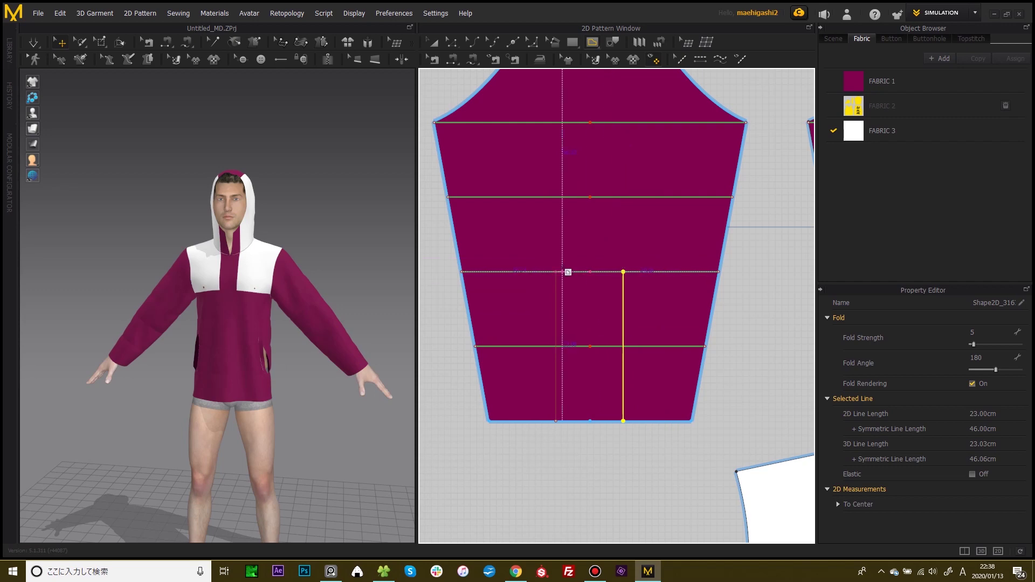
{"action": "scroll", "coordinate": [676, 306], "scroll_direction": "down", "scroll_amount": 3}
{"action": "key", "text": "ctrl+z"}
{"action": "key", "text": "ctrl+z"}
{"action": "scroll", "coordinate": [623, 302], "scroll_direction": "up", "scroll_amount": 1}
- Cut and sew the sleeve along its third horizontal line to separate the lower sleeve
{"action": "key", "text": "a"}
{"action": "key", "text": "z"}
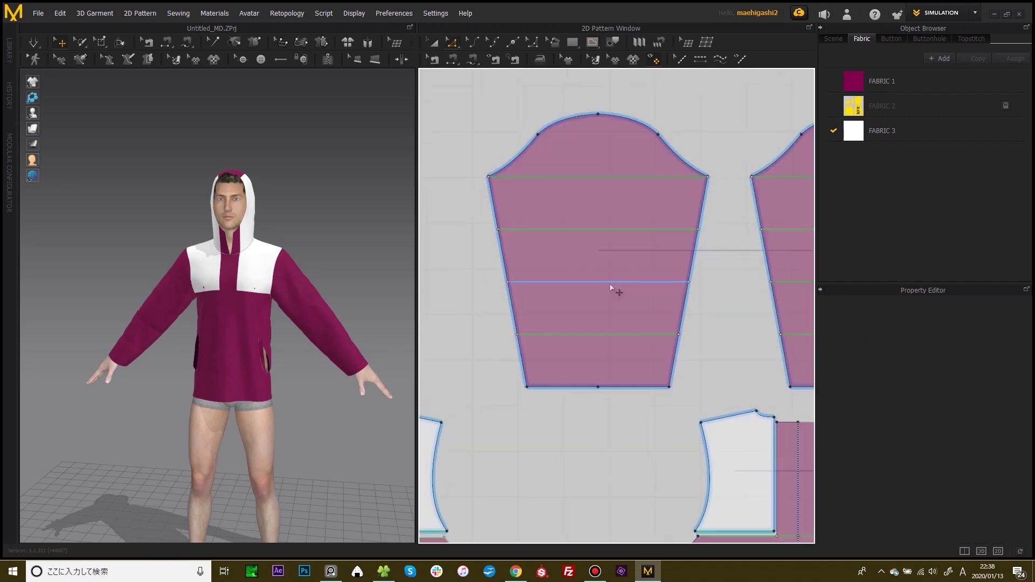
{"action": "right_click", "coordinate": [585, 281]}
{"action": "left_click", "coordinate": [627, 414]}
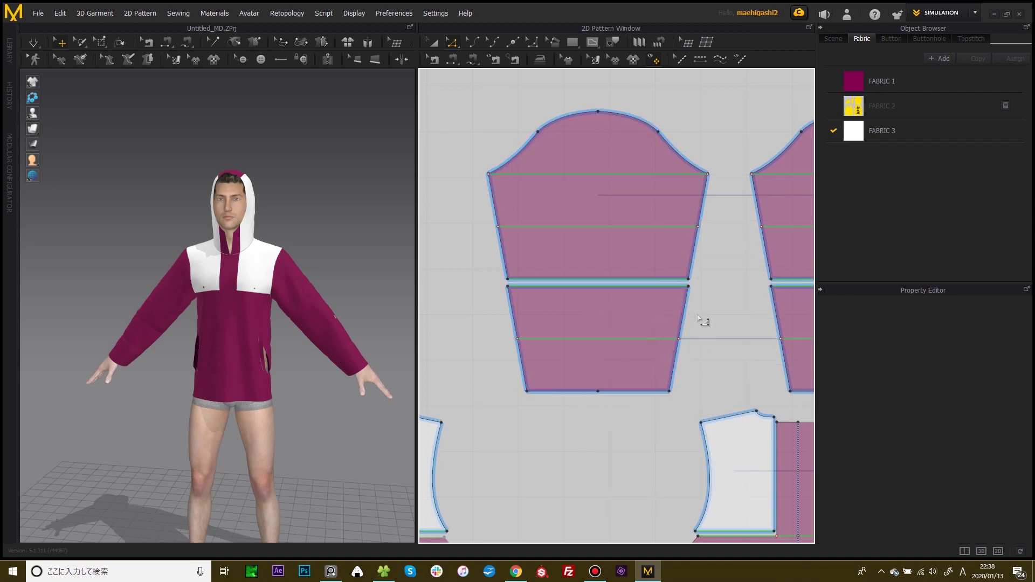
- Delete the midpoint on the lower sleeve piece's hem line
{"action": "scroll", "coordinate": [701, 321], "scroll_direction": "up", "scroll_amount": 2}
{"action": "scroll", "coordinate": [588, 296], "scroll_direction": "up", "scroll_amount": 2}
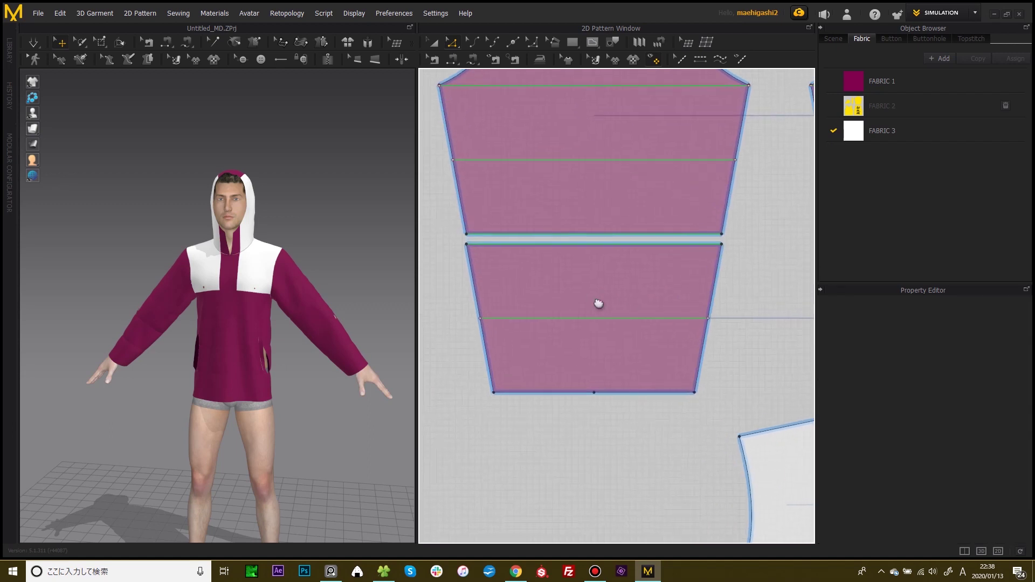
{"action": "scroll", "coordinate": [561, 251], "scroll_direction": "up", "scroll_amount": 1}
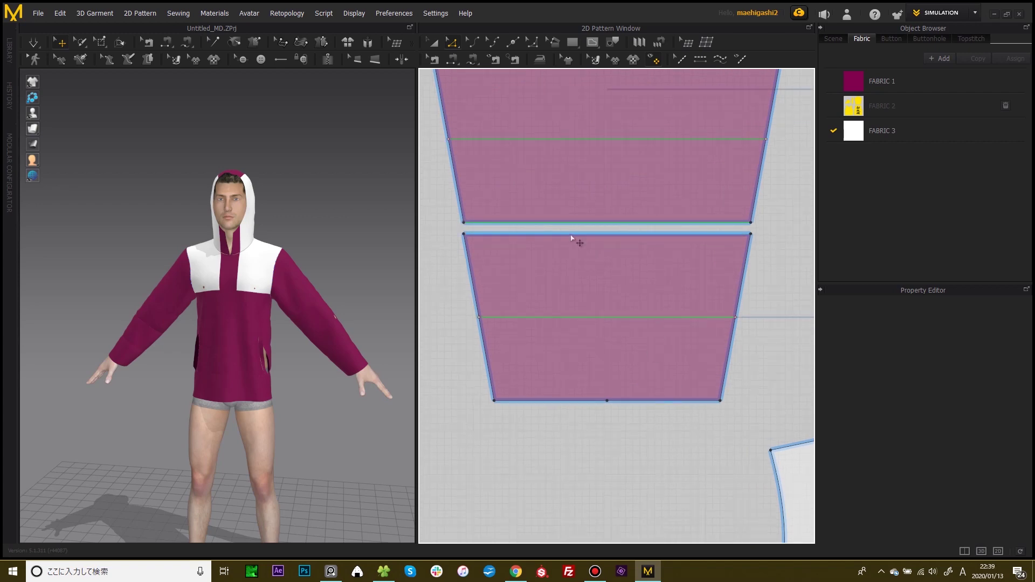
{"action": "middle_click_drag", "start_coordinate": [597, 405], "coordinate": [597, 418]}
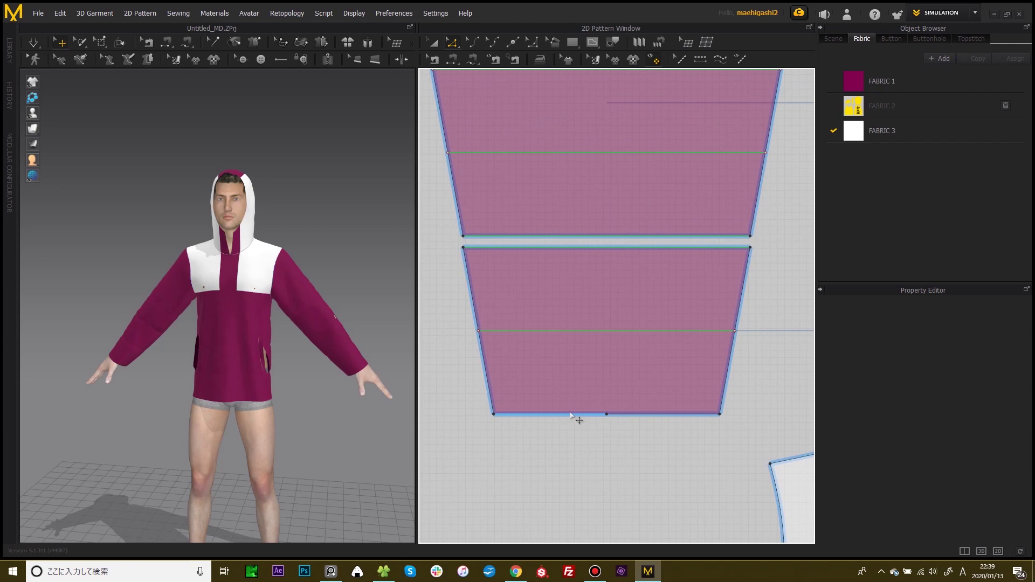
{"action": "left_click", "coordinate": [607, 415]}
{"action": "right_click_drag", "start_coordinate": [635, 411], "coordinate": [642, 377]}
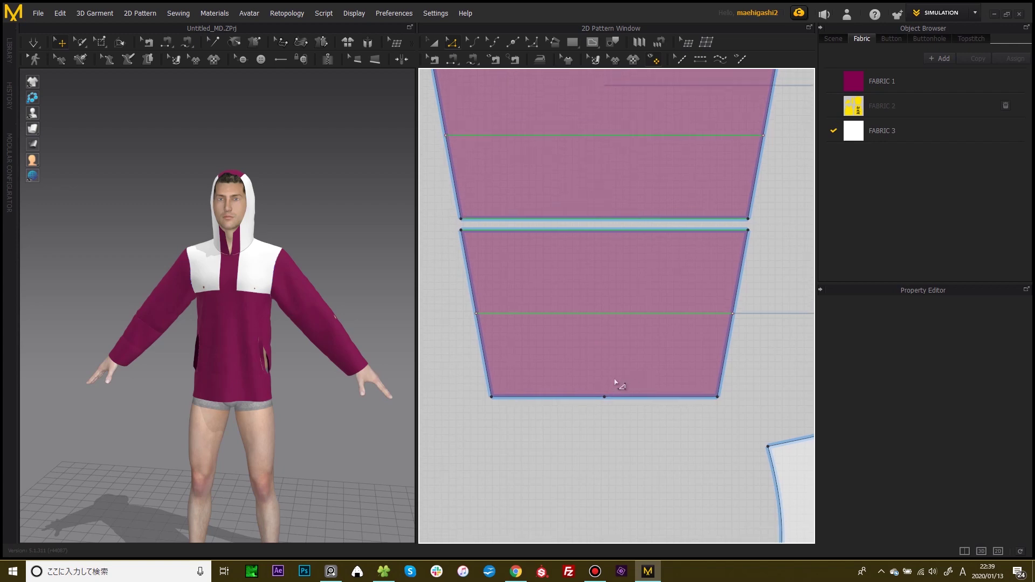
{"action": "left_click", "coordinate": [604, 397]}
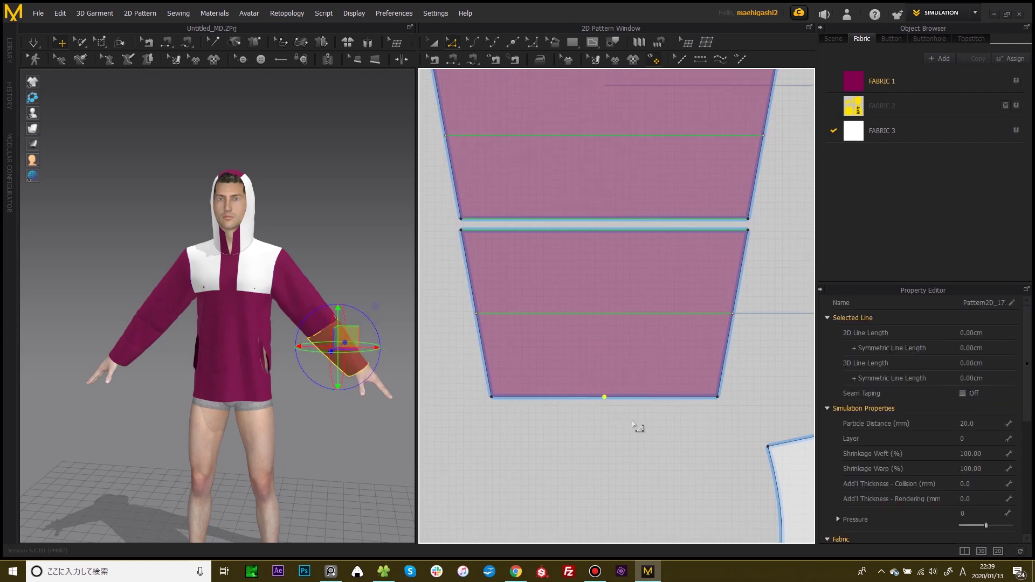
{"action": "key", "text": "Delete"}
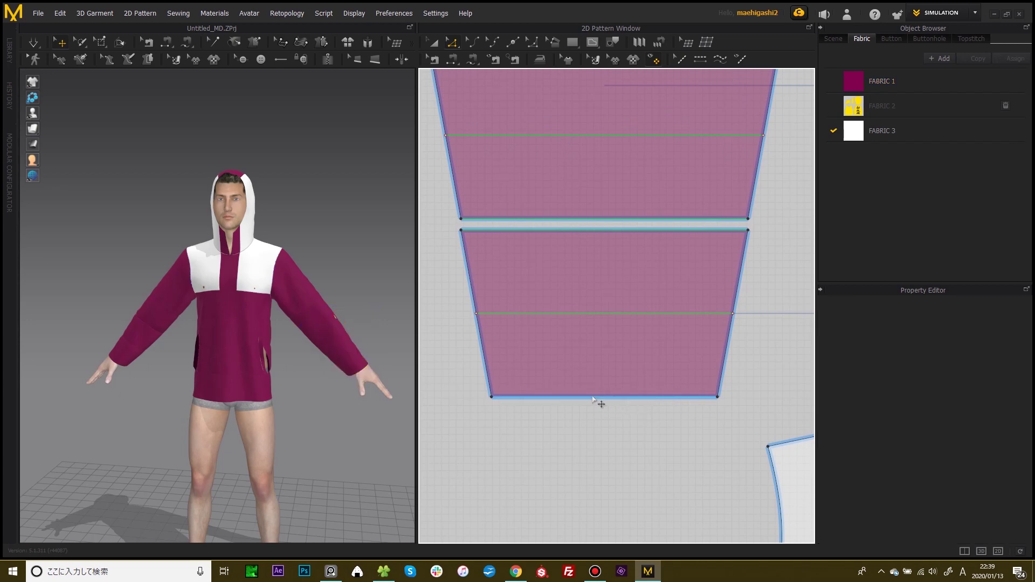
- Split the lower sleeve's hem line by length from the center into 3 segments, with a segment length of 8.34 cm
{"action": "left_click", "coordinate": [603, 397]}
{"action": "right_click", "coordinate": [604, 397]}
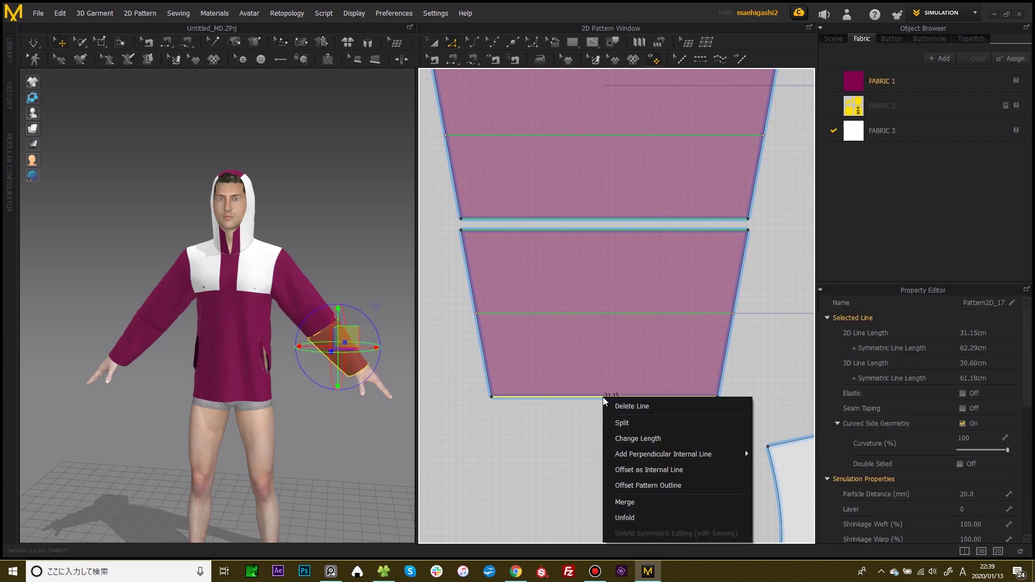
{"action": "left_click", "coordinate": [629, 421]}
{"action": "left_click", "coordinate": [150, 240]}
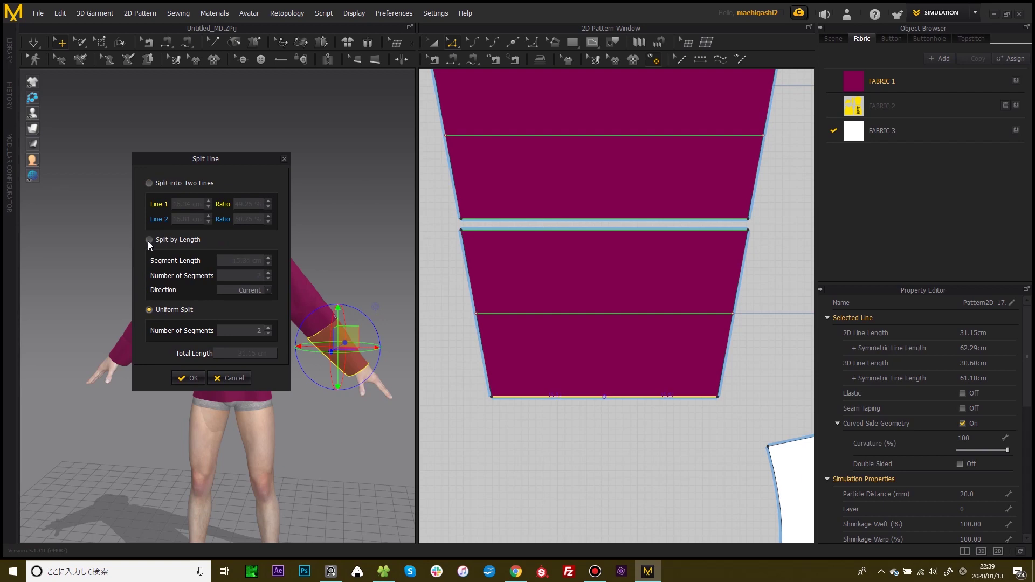
{"action": "left_click", "coordinate": [148, 184]}
{"action": "left_click", "coordinate": [151, 242]}
{"action": "left_click", "coordinate": [269, 290]}
{"action": "left_click", "coordinate": [268, 290]}
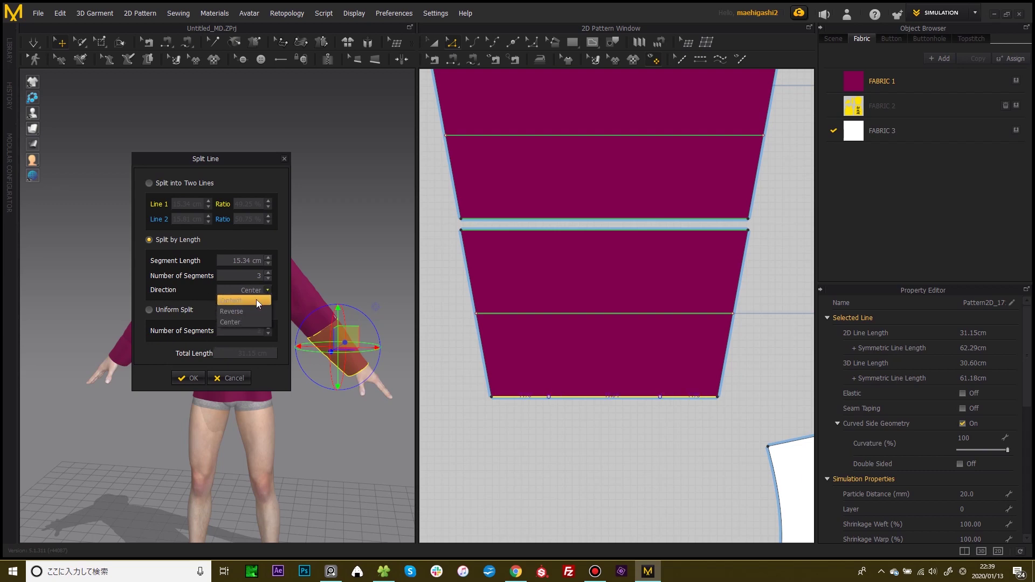
{"action": "left_click", "coordinate": [238, 319]}
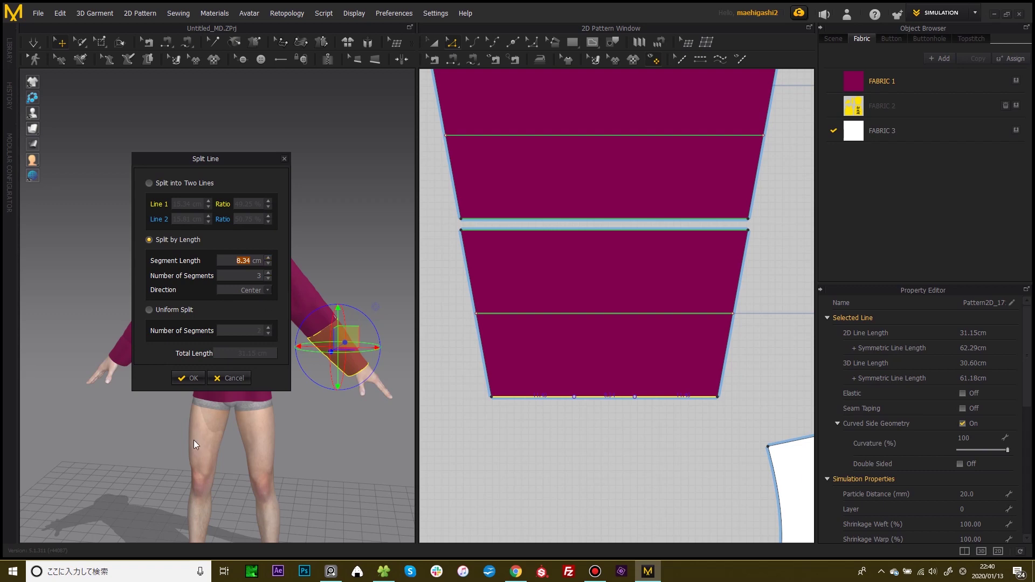
{"action": "left_click", "coordinate": [191, 377]}
{"action": "left_click", "coordinate": [655, 432]}
- Draw two vertical internal lines 23 cm long on the lower sleeve, from its upper edge to the hem split points
{"action": "scroll", "coordinate": [609, 457], "scroll_direction": "up", "scroll_amount": 2}
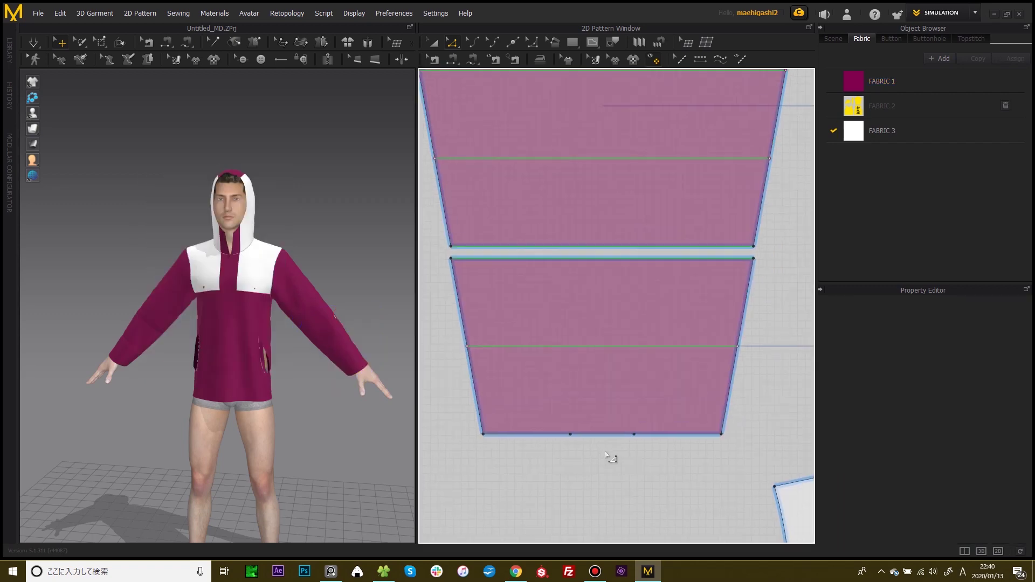
{"action": "key", "text": "g"}
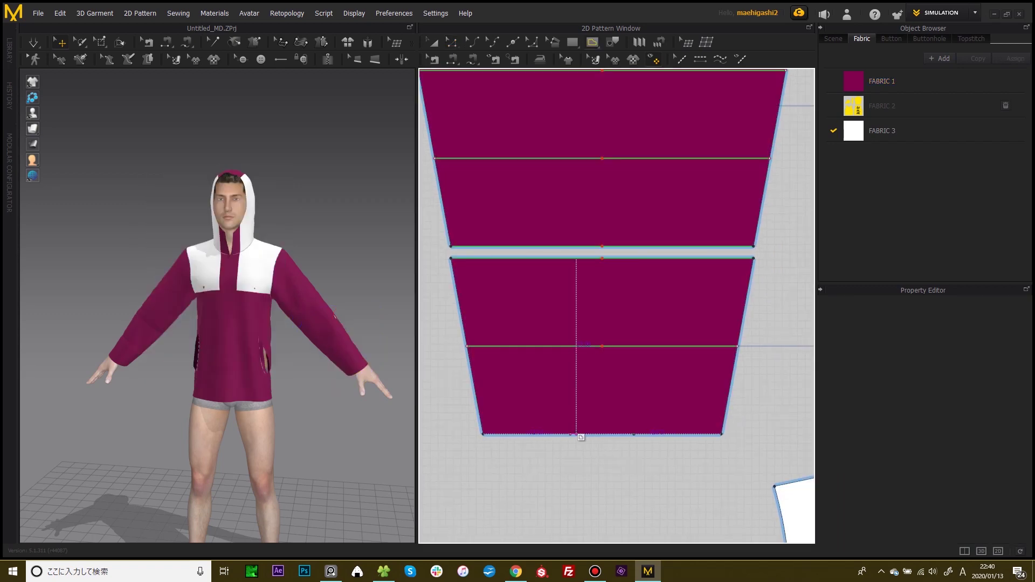
{"action": "left_click", "coordinate": [571, 259]}
{"action": "double_click", "coordinate": [570, 434]}
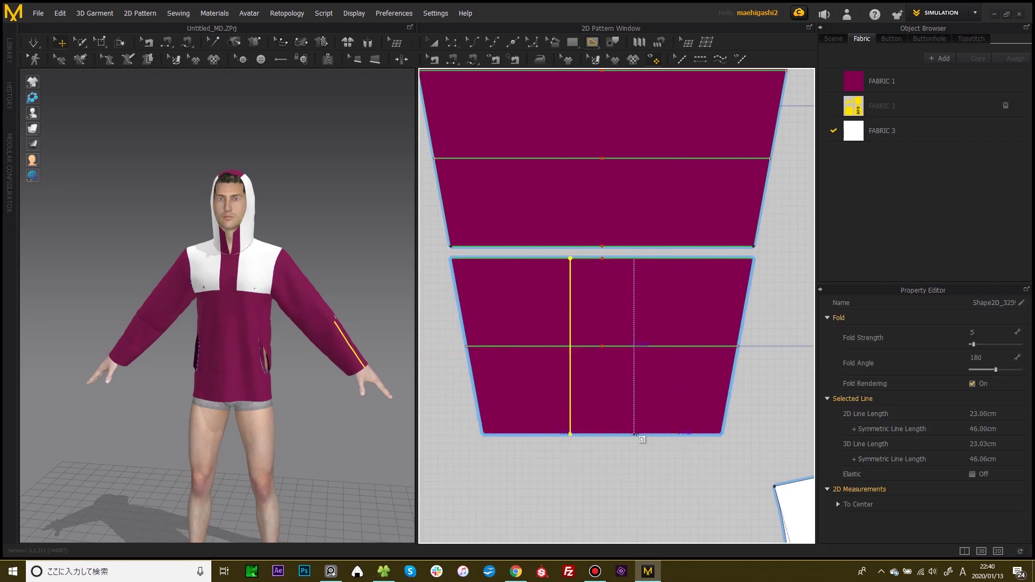
{"action": "left_click", "coordinate": [634, 258]}
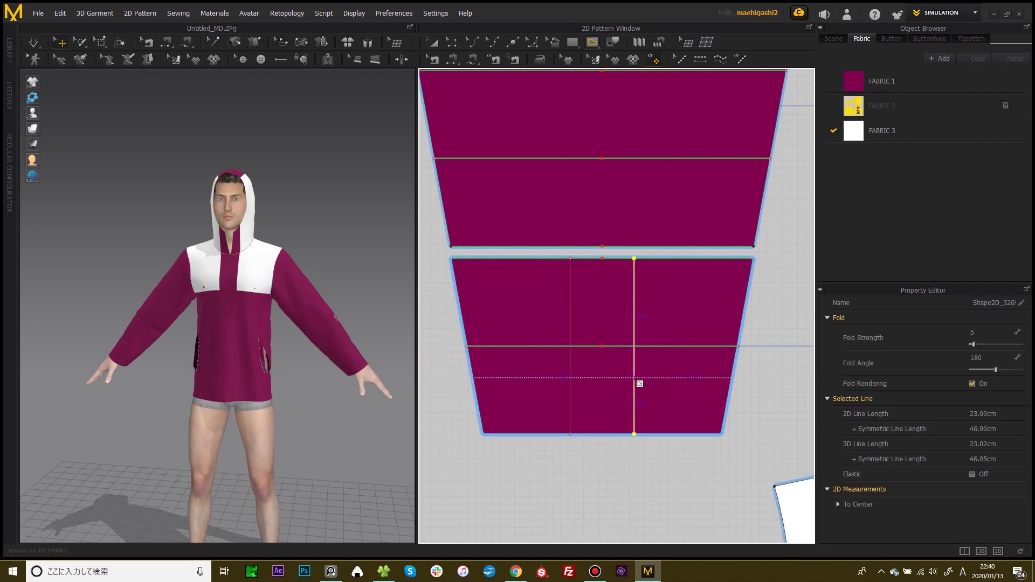
{"action": "double_click", "coordinate": [634, 434]}
- Cut and sew the lower sleeve along both vertical internal lines to separate a middle strip
{"action": "left_click", "coordinate": [571, 307]}
{"action": "left_click", "coordinate": [634, 318], "text": "shift"}
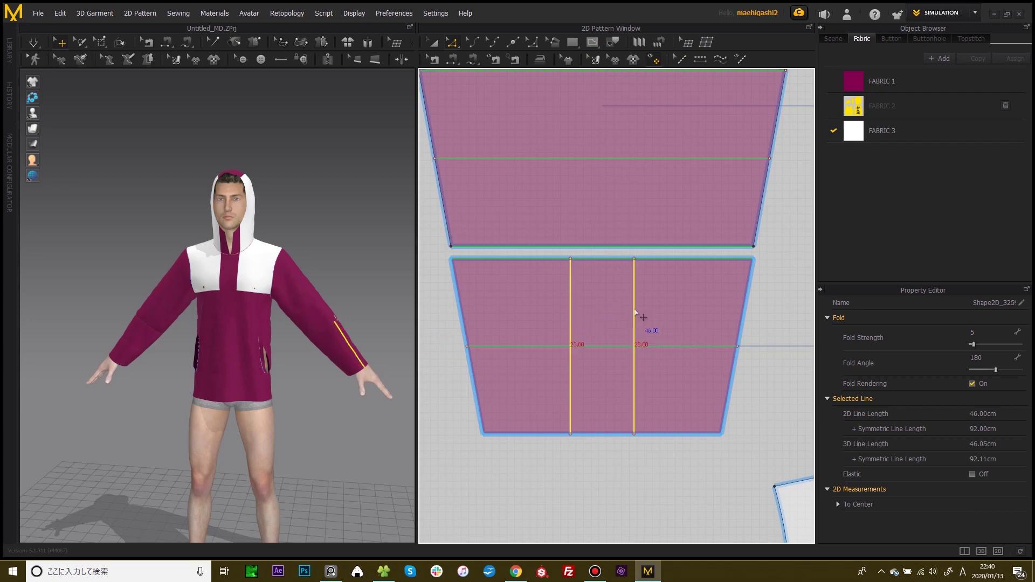
{"action": "right_click", "coordinate": [635, 313]}
{"action": "left_click", "coordinate": [677, 429]}
- Assign the white FABRIC 3 to the middle strips of both lower sleeves and check the jacket in 3D
{"action": "scroll", "coordinate": [667, 281], "scroll_direction": "down", "scroll_amount": 3}
{"action": "scroll", "coordinate": [667, 281], "scroll_direction": "down", "scroll_amount": 3}
{"action": "scroll", "coordinate": [658, 286], "scroll_direction": "up", "scroll_amount": 4}
{"action": "middle_click_drag", "start_coordinate": [687, 302], "coordinate": [560, 310]}
{"action": "key", "text": "a"}
{"action": "left_click", "coordinate": [519, 318]}
{"action": "left_click_drag", "start_coordinate": [854, 133], "coordinate": [755, 307]}
{"action": "left_click", "coordinate": [556, 435]}
{"action": "right_click_drag", "start_coordinate": [294, 329], "coordinate": [315, 309]}
{"action": "scroll", "coordinate": [248, 314], "scroll_direction": "up", "scroll_amount": 3}
{"action": "scroll", "coordinate": [248, 314], "scroll_direction": "up", "scroll_amount": 3}
{"action": "scroll", "coordinate": [315, 309], "scroll_direction": "down", "scroll_amount": 3}
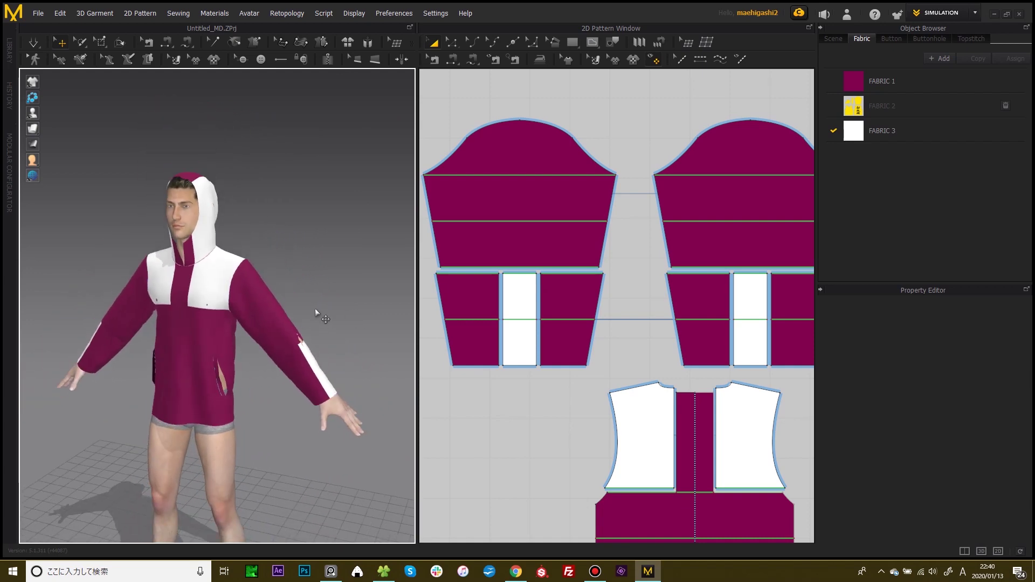
- Run the simulation on the jacket and examine the drape and the white sleeve strips in 3D
{"action": "middle_click_drag", "start_coordinate": [315, 308], "coordinate": [317, 303]}
{"action": "key", "text": "space"}
{"action": "key", "text": "space"}
{"action": "right_click_drag", "start_coordinate": [298, 269], "coordinate": [264, 244]}
{"action": "middle_click_drag", "start_coordinate": [264, 244], "coordinate": [306, 221]}
{"action": "mouse_move", "coordinate": [305, 221]}
{"action": "right_mouse_down"}
{"action": "mouse_move", "coordinate": [363, 225]}
{"action": "mouse_move", "coordinate": [345, 233]}
{"action": "mouse_move", "coordinate": [425, 229]}
{"action": "mouse_move", "coordinate": [311, 214]}
{"action": "right_mouse_up"}
{"action": "scroll", "coordinate": [310, 214], "scroll_direction": "up", "scroll_amount": 3}
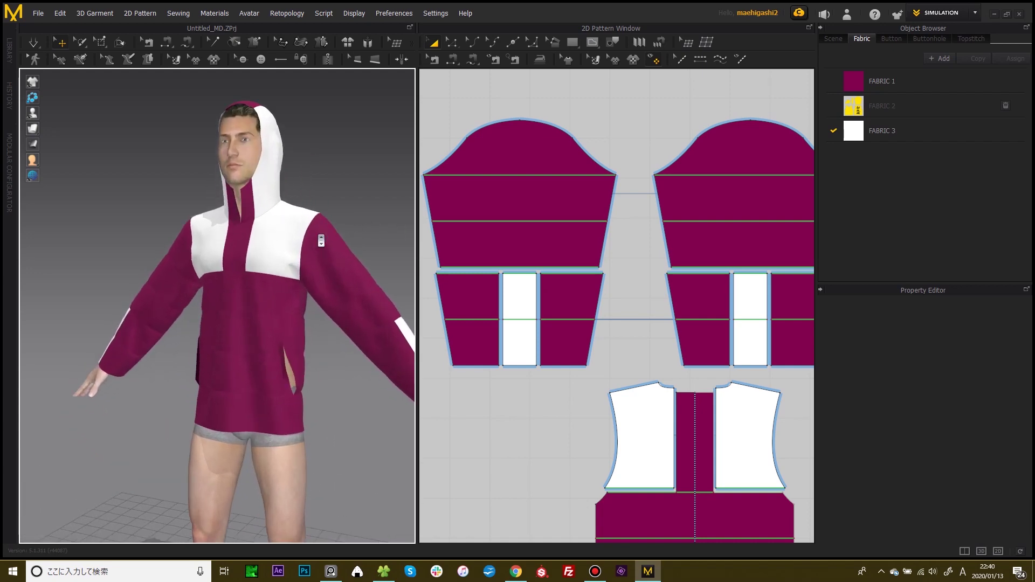
{"action": "scroll", "coordinate": [624, 253], "scroll_direction": "down", "scroll_amount": 6}
{"action": "scroll", "coordinate": [624, 253], "scroll_direction": "up", "scroll_amount": 3}
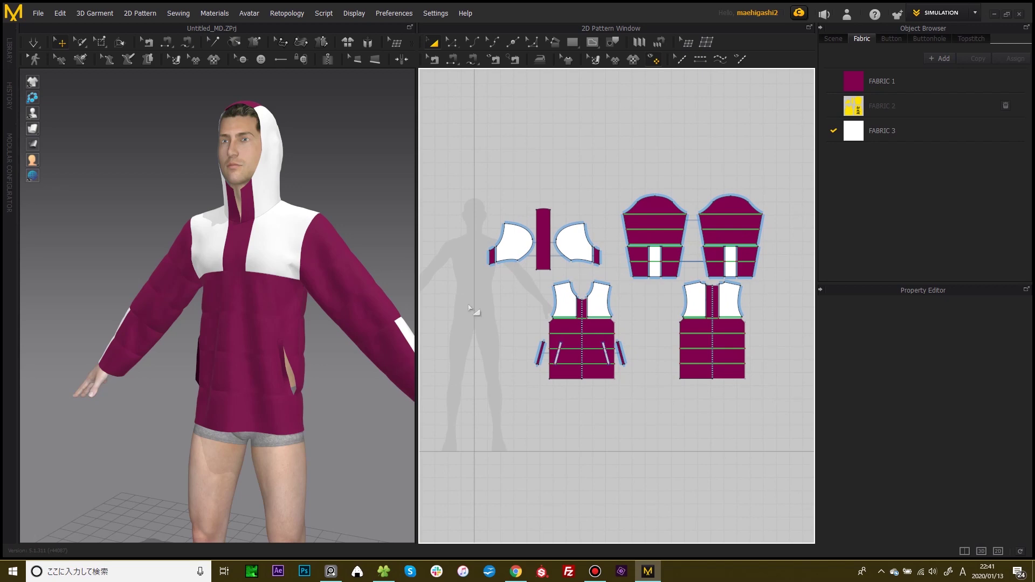
{"action": "middle_click_drag", "start_coordinate": [253, 318], "coordinate": [220, 304]}
{"action": "mouse_move", "coordinate": [219, 304]}
{"action": "right_mouse_down"}
{"action": "mouse_move", "coordinate": [185, 314]}
{"action": "mouse_move", "coordinate": [227, 311]}
{"action": "right_mouse_up"}
{"action": "right_click_drag", "start_coordinate": [332, 323], "coordinate": [351, 325]}
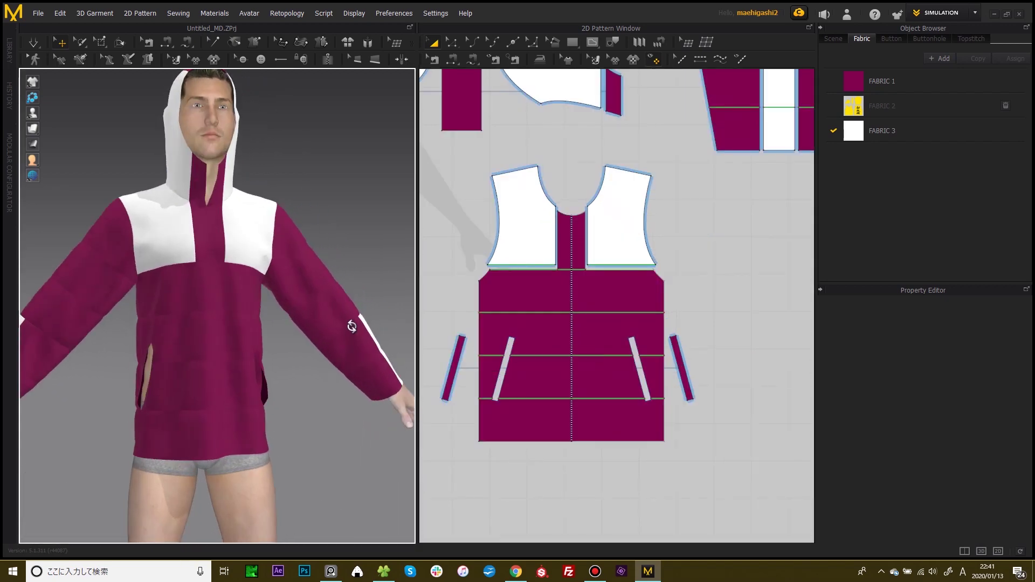
- Offset the front and back hem outlines by 1.50 cm with internal lines created, and sew the short new side edges together
{"action": "middle_click_drag", "start_coordinate": [626, 379], "coordinate": [688, 306]}
{"action": "scroll", "coordinate": [692, 292], "scroll_direction": "up", "scroll_amount": 2}
{"action": "scroll", "coordinate": [688, 306], "scroll_direction": "up", "scroll_amount": 1}
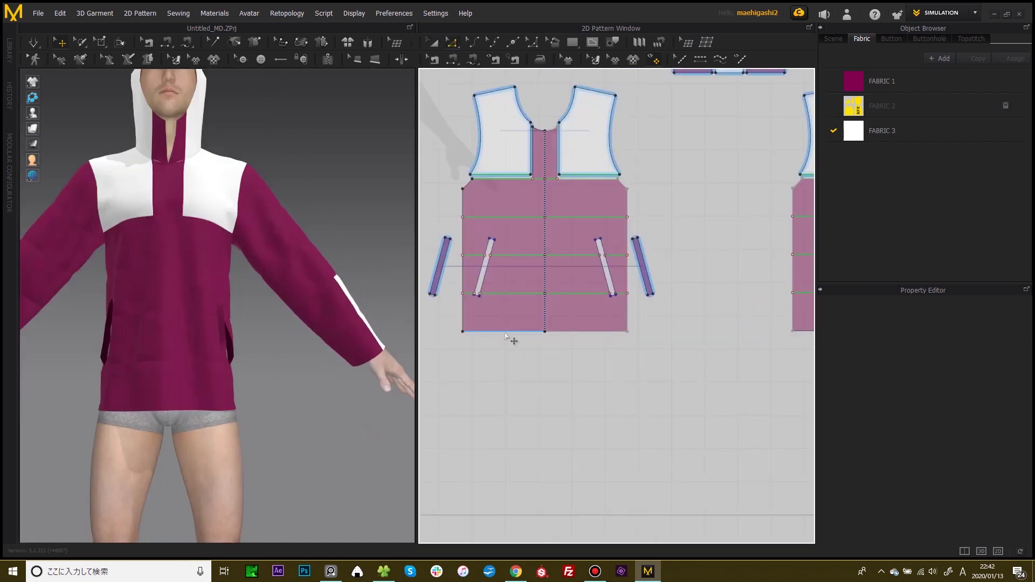
{"action": "left_click", "coordinate": [507, 332]}
{"action": "middle_click_drag", "start_coordinate": [546, 340], "coordinate": [349, 353]}
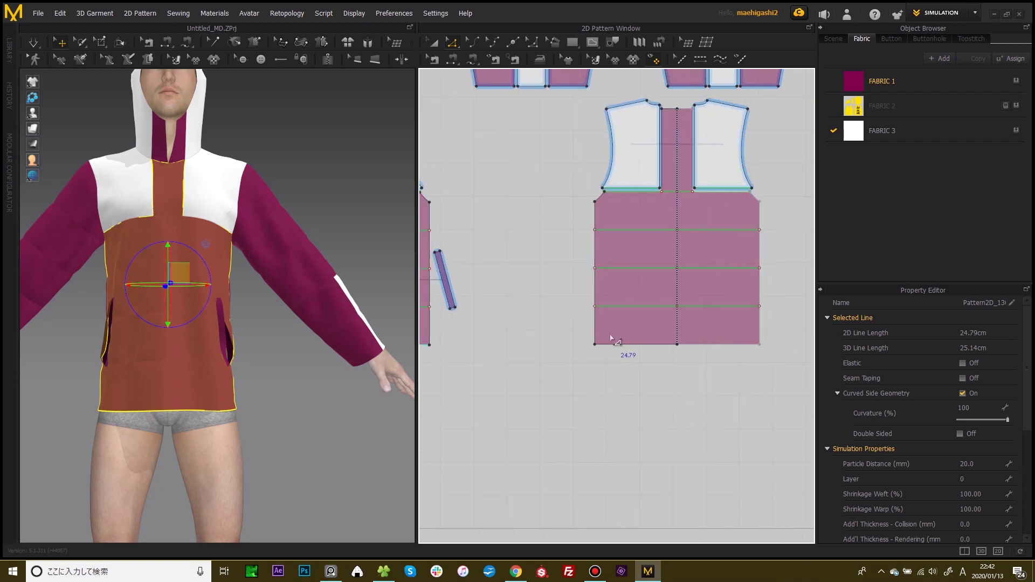
{"action": "left_click", "coordinate": [615, 344], "text": "shift"}
{"action": "middle_click_drag", "start_coordinate": [431, 346], "coordinate": [642, 345]}
{"action": "scroll", "coordinate": [541, 345], "scroll_direction": "up", "scroll_amount": 2}
{"action": "right_click", "coordinate": [542, 344]}
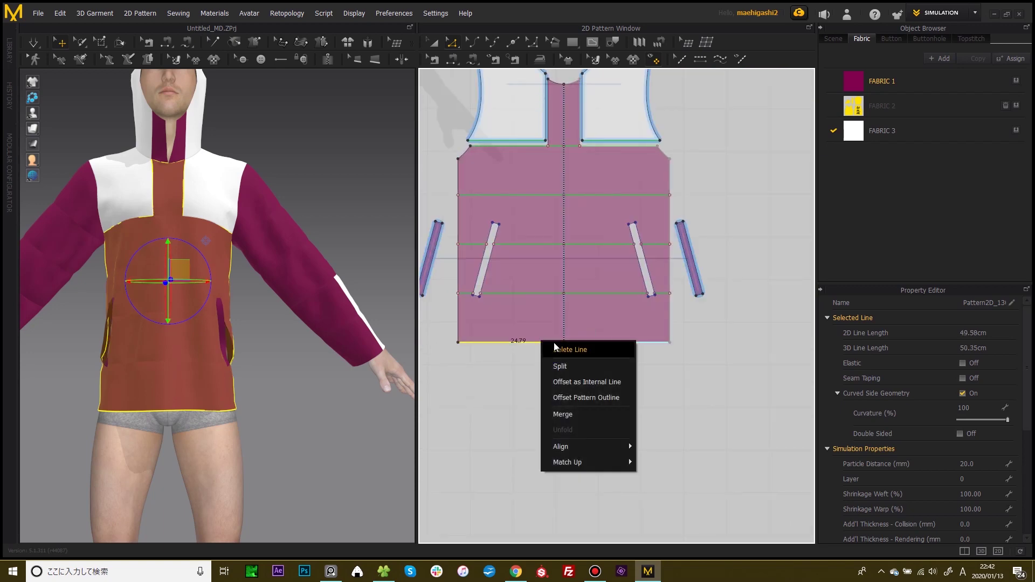
{"action": "left_click", "coordinate": [563, 399]}
{"action": "left_click_drag", "start_coordinate": [470, 153], "coordinate": [108, 170]}
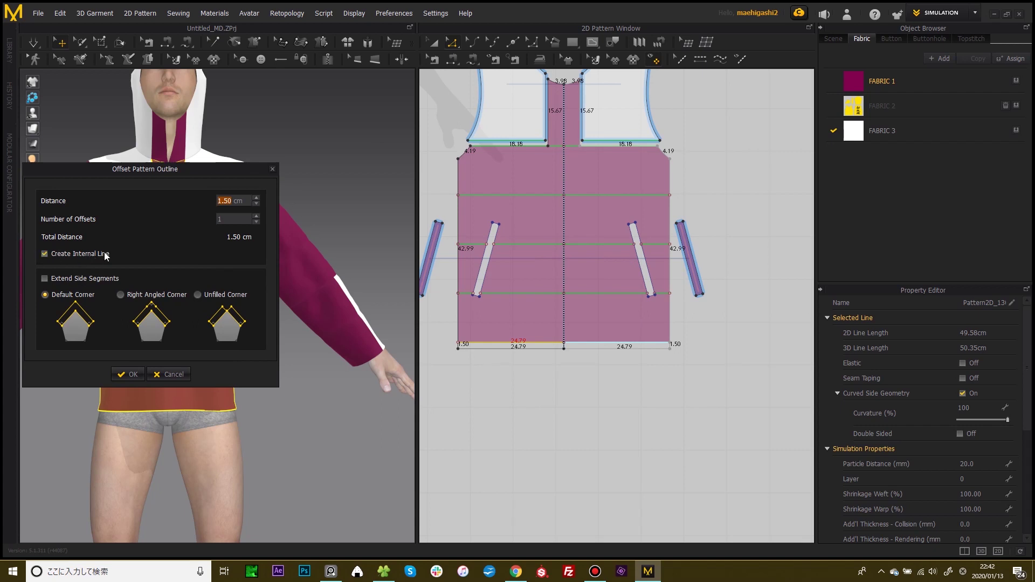
{"action": "left_click", "coordinate": [133, 376]}
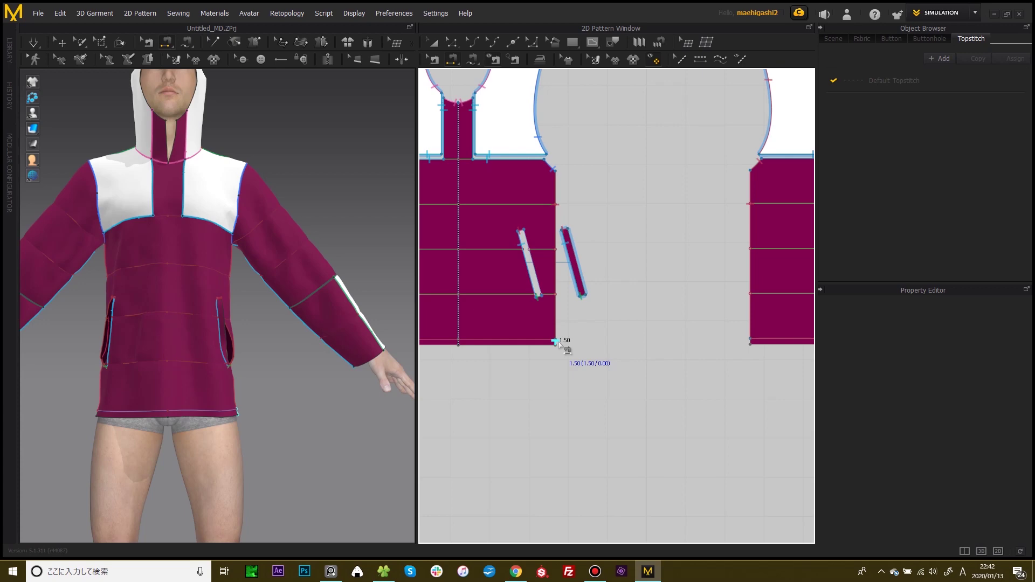
{"action": "left_click", "coordinate": [753, 343]}
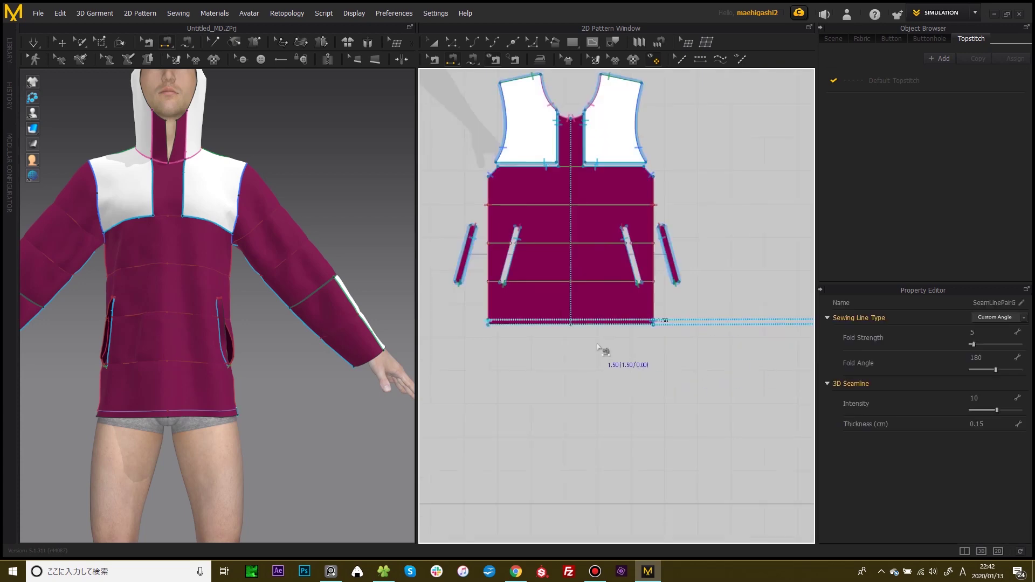
- Turn on Elastic for the internal hem lines of front and back with strength 20 and ratio 95, and simulate the jacket
{"action": "key", "text": "z"}
{"action": "left_click", "coordinate": [559, 320]}
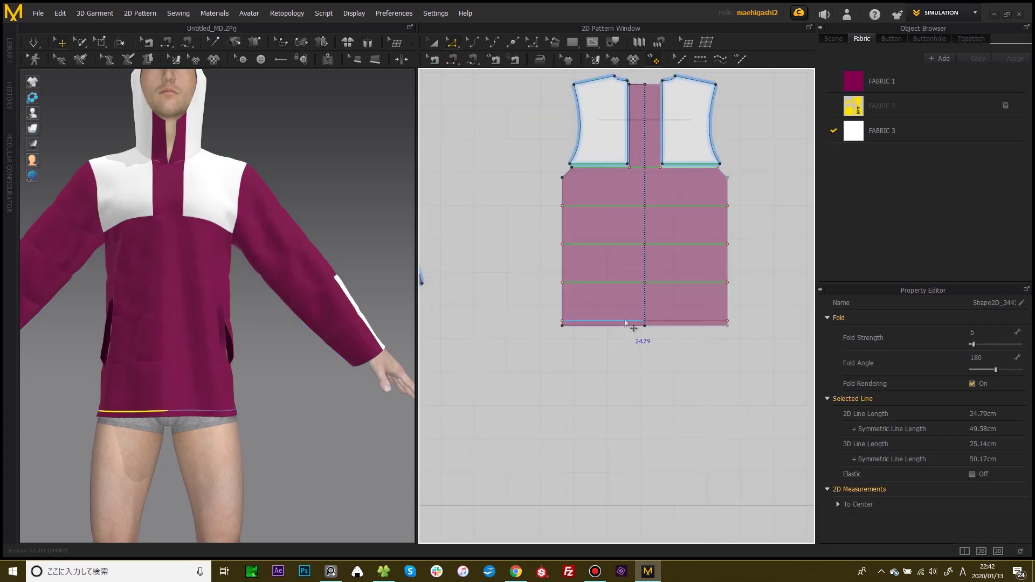
{"action": "left_click", "coordinate": [627, 321]}
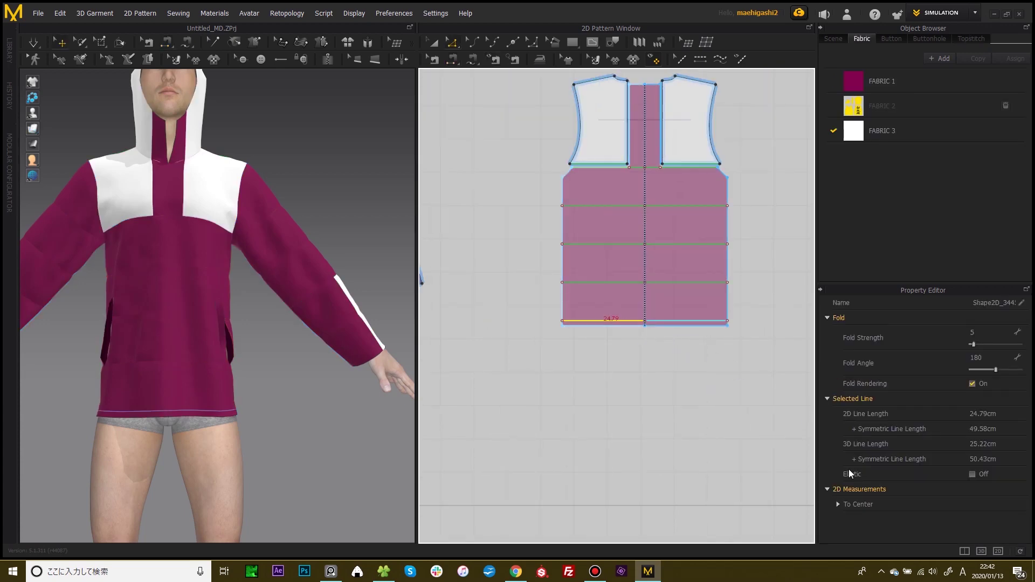
{"action": "left_click", "coordinate": [972, 474]}
{"action": "left_click", "coordinate": [973, 489]}
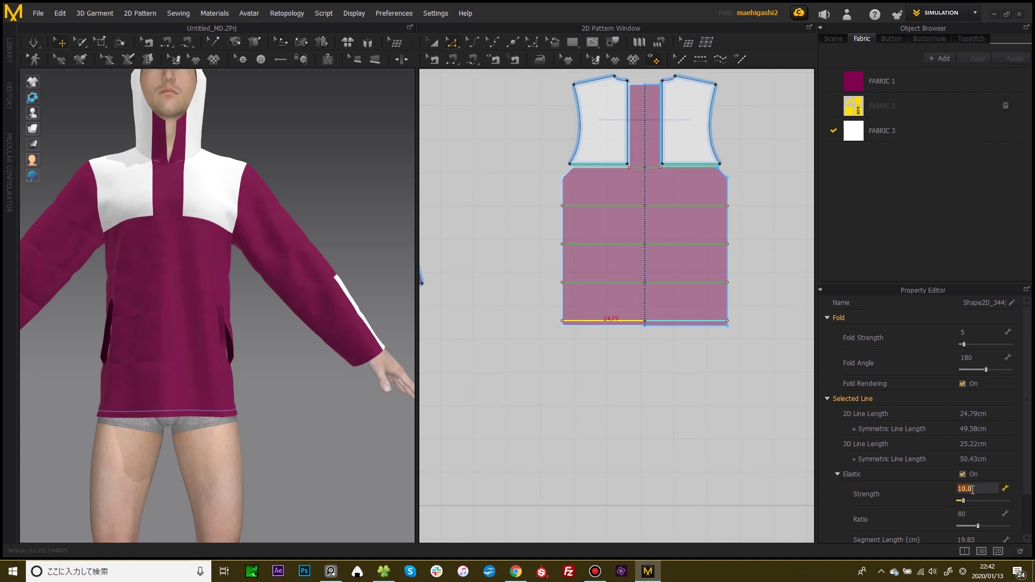
{"action": "type", "text": "20"}
{"action": "key", "text": "Return"}
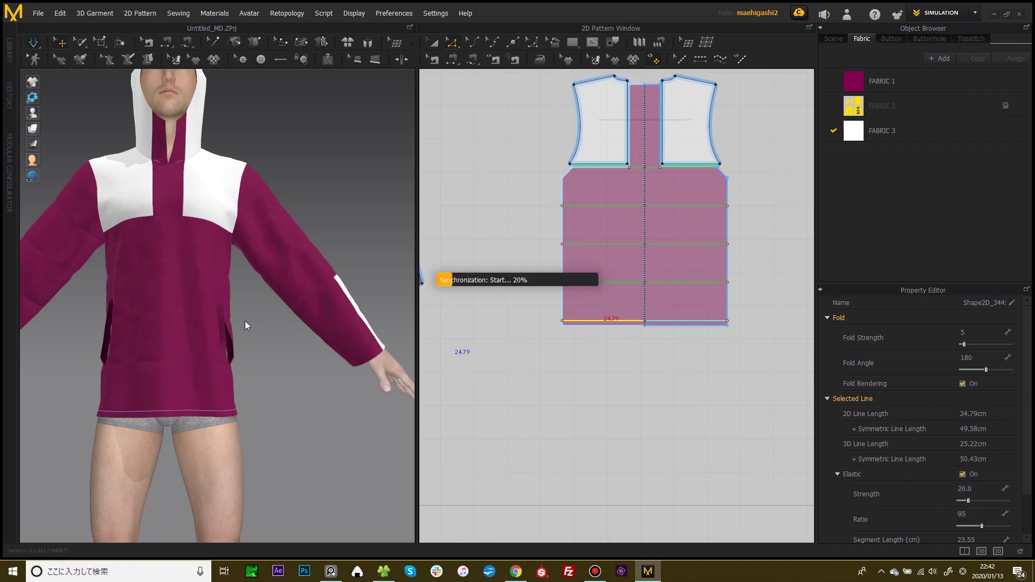
{"action": "right_click_drag", "start_coordinate": [254, 372], "coordinate": [182, 358]}
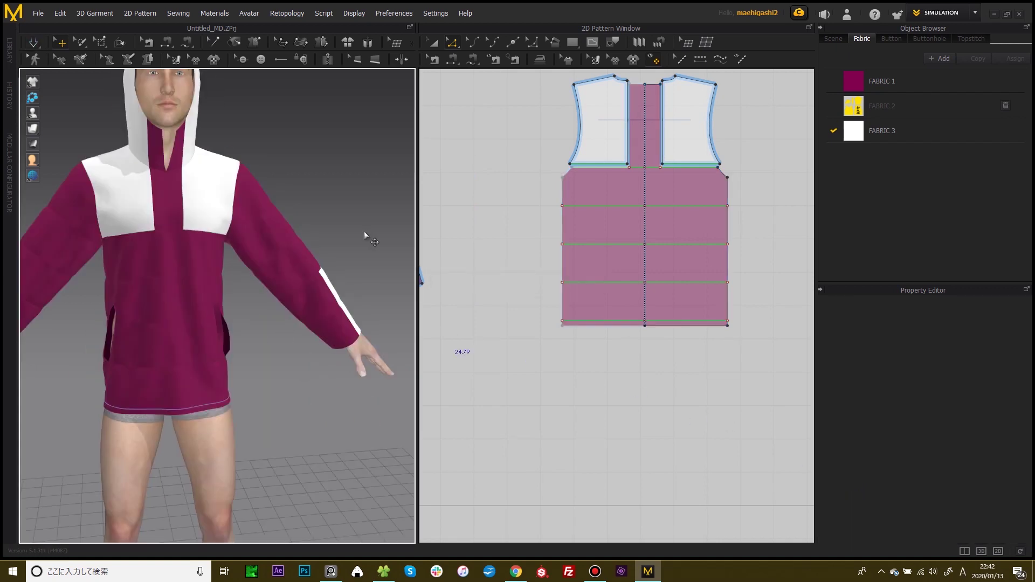
{"action": "scroll", "coordinate": [345, 235], "scroll_direction": "down", "scroll_amount": 4}
{"action": "middle_click_drag", "start_coordinate": [317, 236], "coordinate": [356, 264]}
{"action": "scroll", "coordinate": [620, 243], "scroll_direction": "down", "scroll_amount": 3}
- Draw a vertical internal line down the center of the front pattern from the neckline to the hem
{"action": "middle_click_drag", "start_coordinate": [647, 213], "coordinate": [619, 286]}
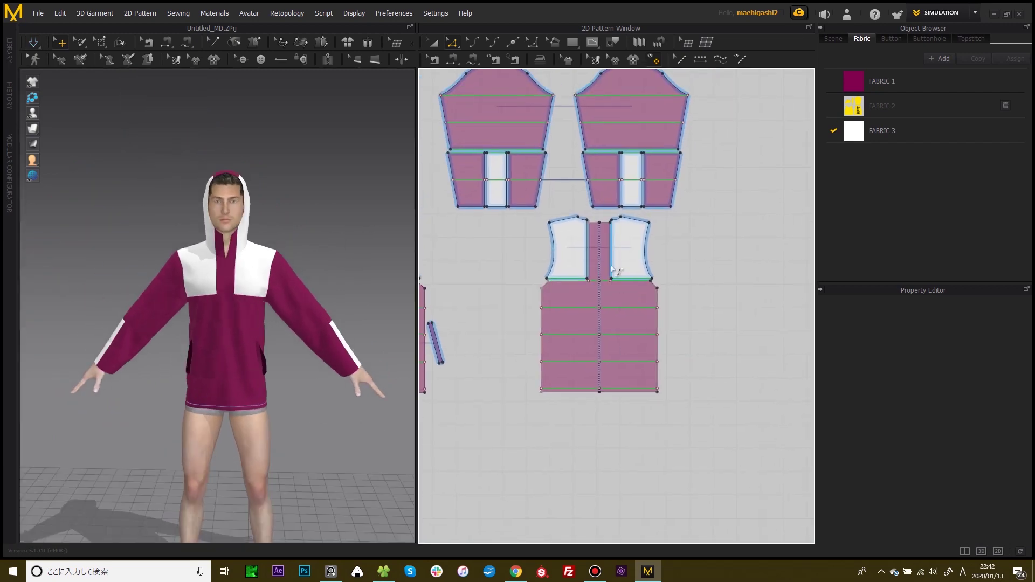
{"action": "middle_click_drag", "start_coordinate": [432, 277], "coordinate": [585, 267]}
{"action": "scroll", "coordinate": [583, 266], "scroll_direction": "up", "scroll_amount": 4}
{"action": "scroll", "coordinate": [582, 265], "scroll_direction": "up", "scroll_amount": 1}
{"action": "key", "text": "g"}
{"action": "left_click", "coordinate": [586, 184]}
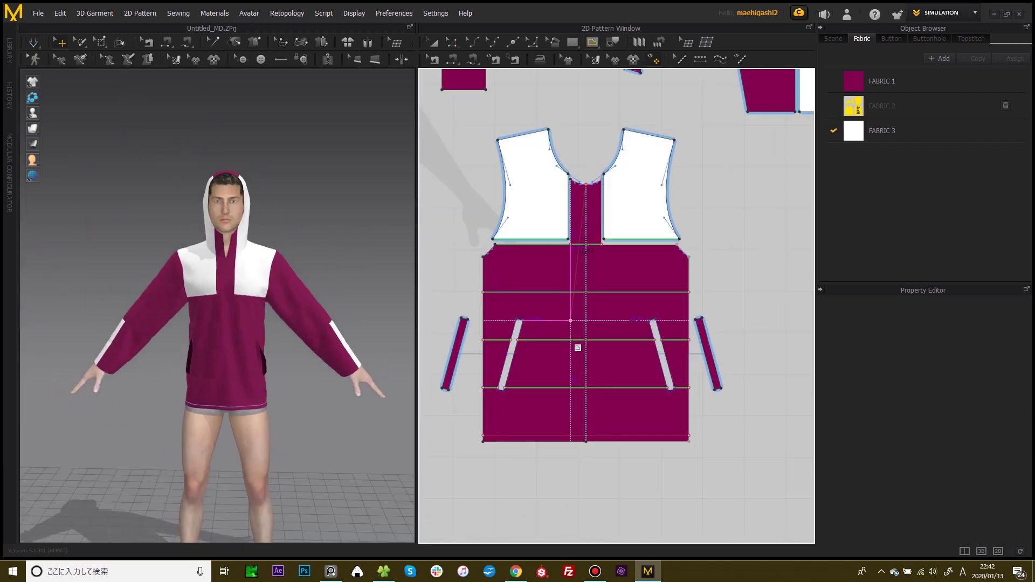
{"action": "left_click", "coordinate": [586, 442]}
- Cut the front pattern along its center line and move one half away to leave a gap between the two
{"action": "key", "text": "z"}
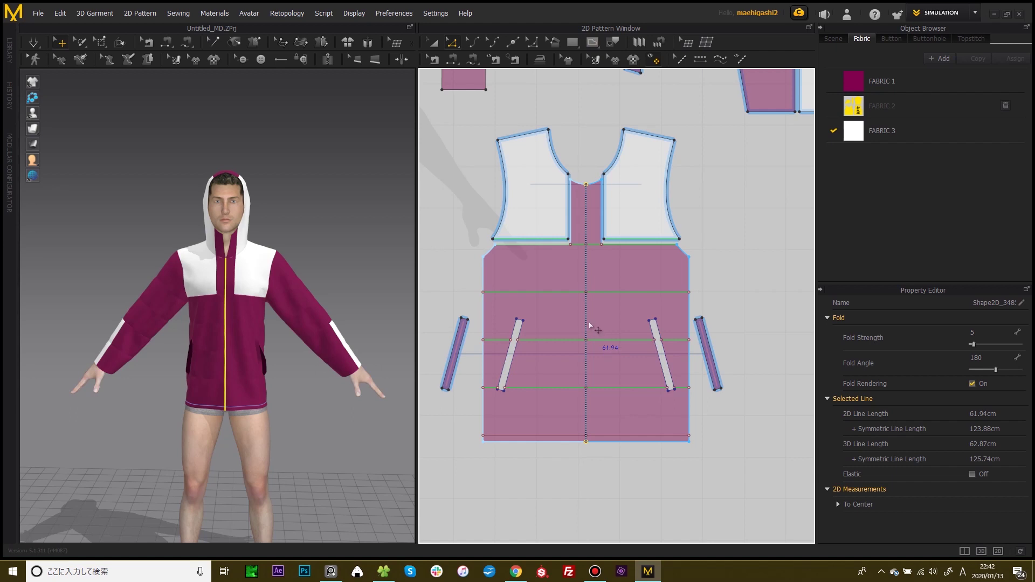
{"action": "right_click", "coordinate": [582, 310]}
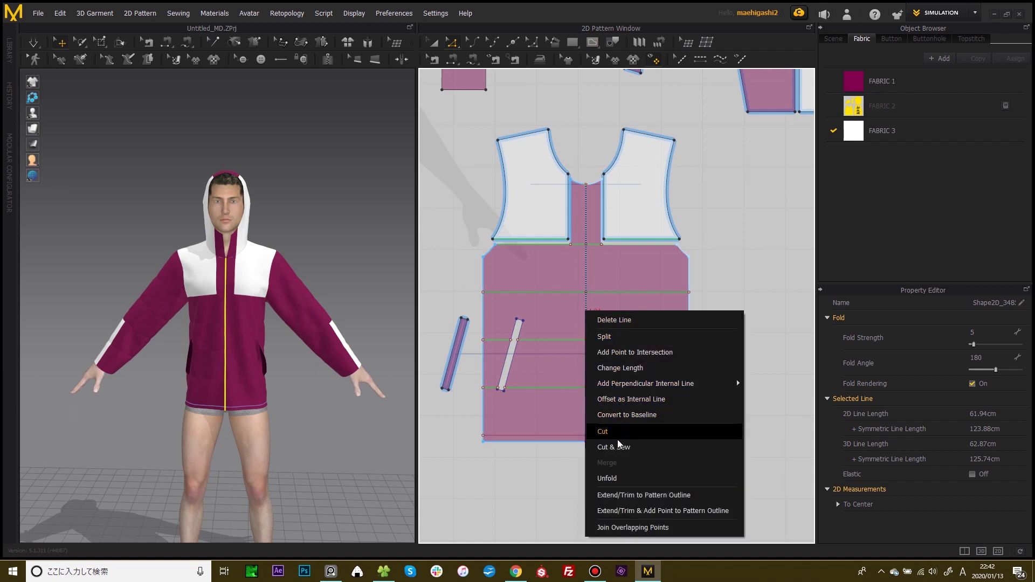
{"action": "left_click", "coordinate": [619, 432]}
{"action": "key", "text": "a"}
{"action": "left_click_drag", "start_coordinate": [449, 137], "coordinate": [613, 481]}
{"action": "left_click_drag", "start_coordinate": [588, 359], "coordinate": [542, 359]}
{"action": "scroll", "coordinate": [585, 359], "scroll_direction": "down", "scroll_amount": 2}
{"action": "left_click", "coordinate": [730, 342]}
- Simulate the jacket with the front cut open and check the opening in 3D
{"action": "middle_click_drag", "start_coordinate": [626, 313], "coordinate": [677, 323]}
{"action": "scroll", "coordinate": [677, 324], "scroll_direction": "up", "scroll_amount": 2}
{"action": "middle_click_drag", "start_coordinate": [603, 274], "coordinate": [599, 261]}
{"action": "scroll", "coordinate": [612, 255], "scroll_direction": "up", "scroll_amount": 3}
{"action": "scroll", "coordinate": [296, 307], "scroll_direction": "up", "scroll_amount": 1}
{"action": "key", "text": "space"}
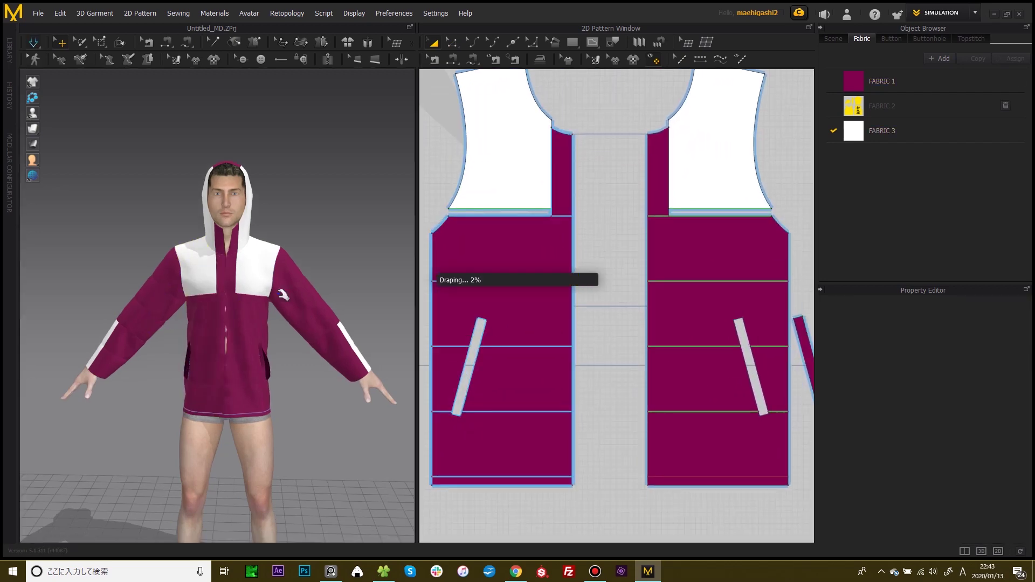
{"action": "scroll", "coordinate": [277, 299], "scroll_direction": "up", "scroll_amount": 3}
{"action": "right_click_drag", "start_coordinate": [277, 299], "coordinate": [254, 205]}
{"action": "scroll", "coordinate": [238, 166], "scroll_direction": "up", "scroll_amount": 3}
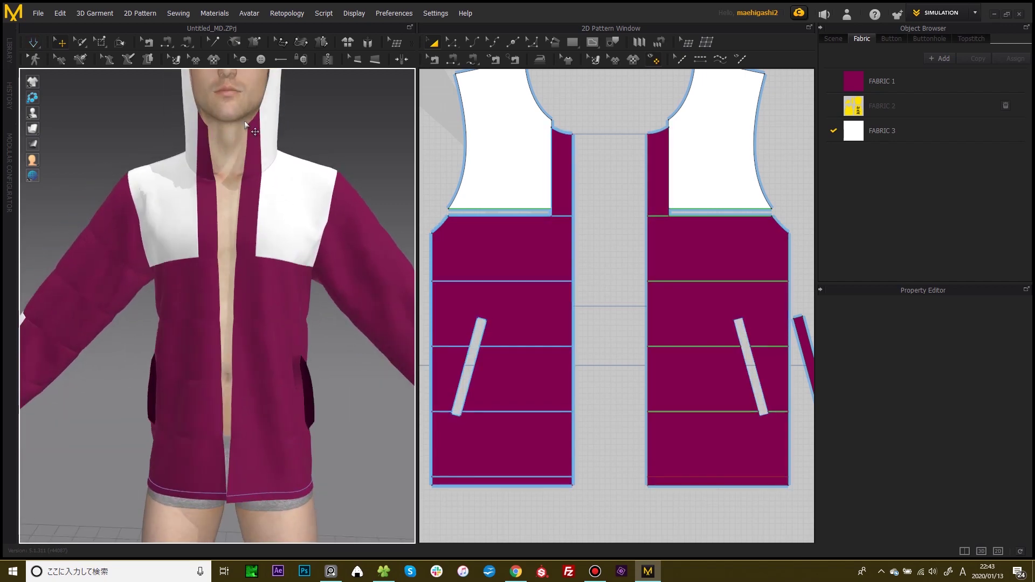
- Draw a long rectangular strip about 2 cm wide between the two front halves and extend its upper end further upward
{"action": "middle_click_drag", "start_coordinate": [616, 197], "coordinate": [625, 218]}
{"action": "mouse_move", "coordinate": [587, 103]}
{"action": "left_mouse_down"}
{"action": "mouse_move", "coordinate": [615, 270]}
{"action": "mouse_move", "coordinate": [598, 502]}
{"action": "left_mouse_up"}
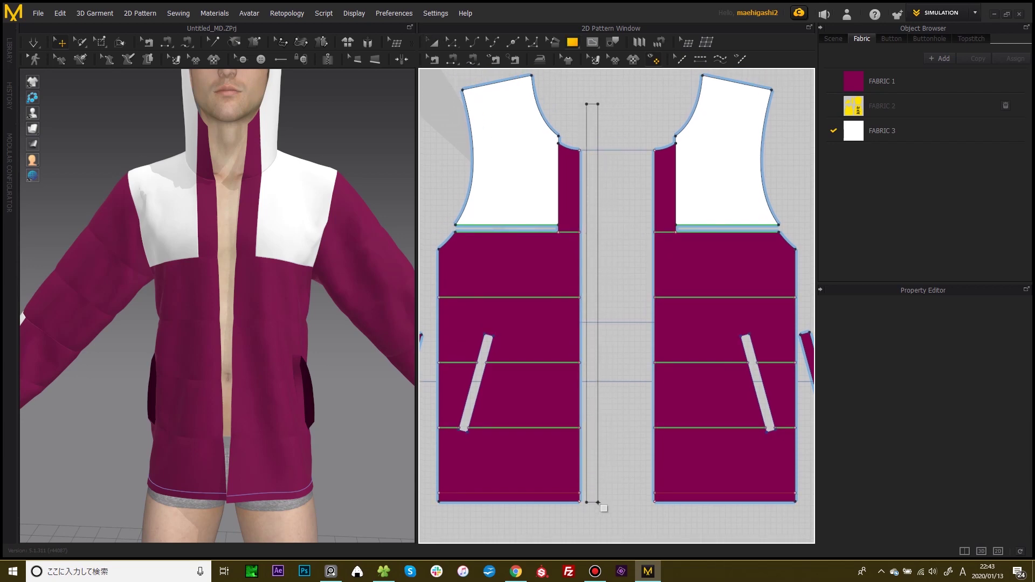
{"action": "mouse_move", "coordinate": [627, 155]}
{"action": "middle_mouse_down"}
{"action": "mouse_move", "coordinate": [622, 192]}
{"action": "mouse_move", "coordinate": [596, 153]}
{"action": "mouse_move", "coordinate": [683, 269]}
{"action": "mouse_move", "coordinate": [700, 266]}
{"action": "mouse_move", "coordinate": [654, 235]}
{"action": "middle_mouse_up"}
{"action": "scroll", "coordinate": [593, 153], "scroll_direction": "down", "scroll_amount": 2}
{"action": "scroll", "coordinate": [700, 279], "scroll_direction": "up", "scroll_amount": 2}
{"action": "scroll", "coordinate": [708, 284], "scroll_direction": "down", "scroll_amount": 2}
{"action": "key", "text": "z"}
{"action": "left_click_drag", "start_coordinate": [642, 245], "coordinate": [642, 214]}
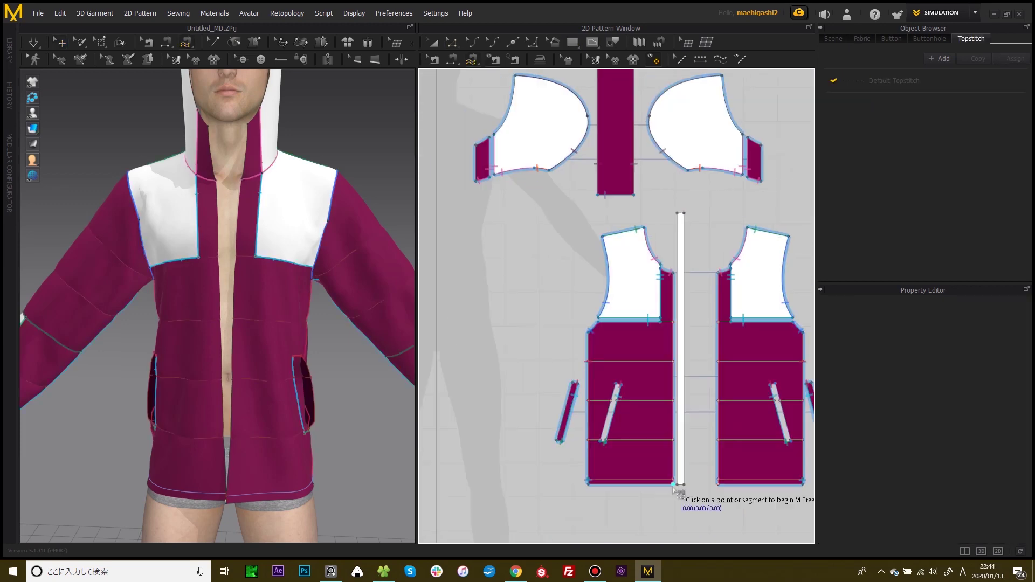
- Sew the left-hand front half's center edge and the hood's front edge to the strip's adjacent long side with M:N Free Sewing
{"action": "left_click", "coordinate": [673, 485]}
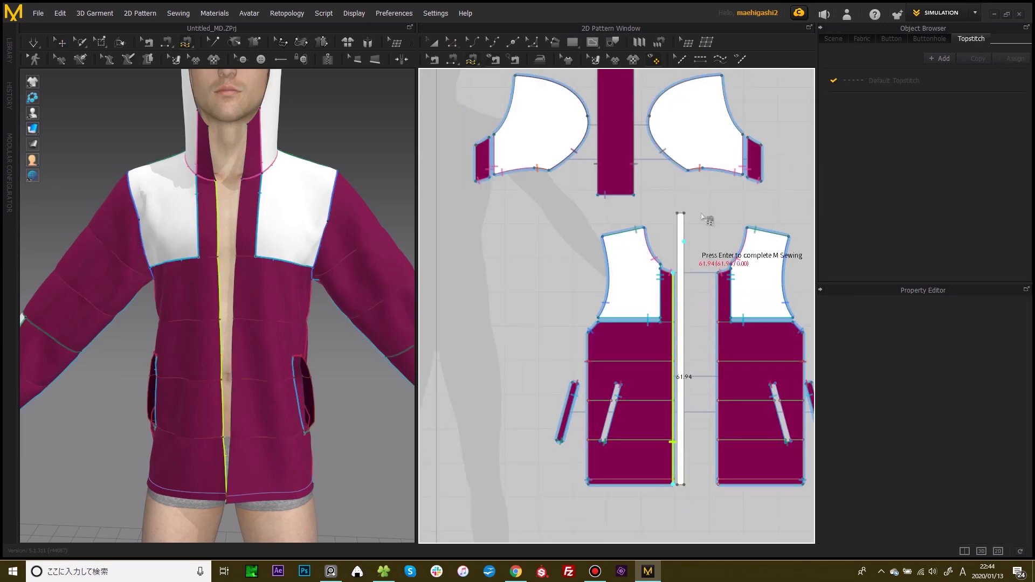
{"action": "middle_click_drag", "start_coordinate": [680, 284], "coordinate": [661, 299]}
{"action": "left_click", "coordinate": [742, 195]}
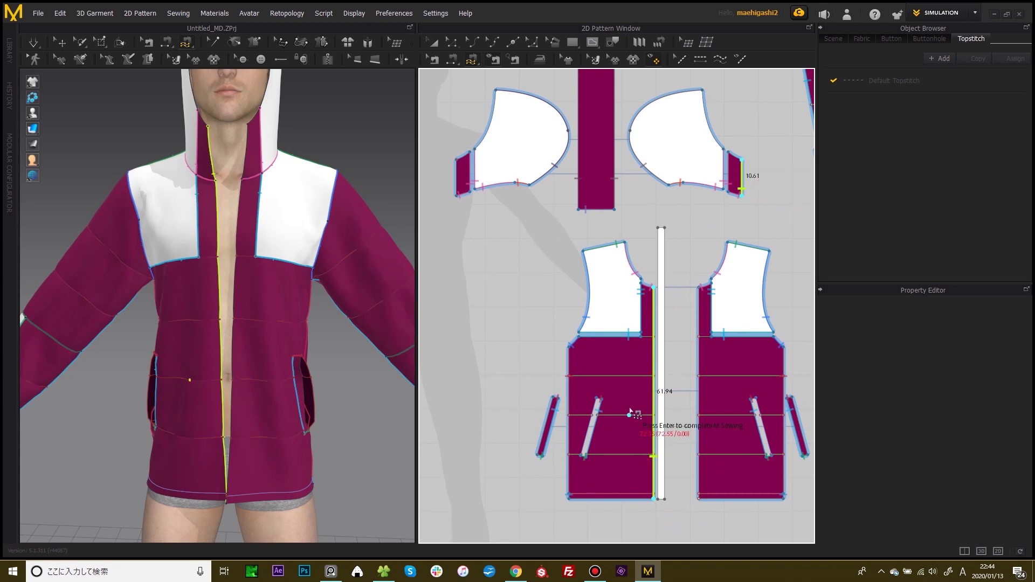
{"action": "middle_click_drag", "start_coordinate": [623, 381], "coordinate": [616, 372]}
{"action": "key", "text": "Return"}
{"action": "middle_click_drag", "start_coordinate": [682, 402], "coordinate": [656, 379]}
{"action": "left_click", "coordinate": [628, 467]}
{"action": "left_click", "coordinate": [630, 197]}
{"action": "scroll", "coordinate": [636, 264], "scroll_direction": "up", "scroll_amount": 2}
{"action": "scroll", "coordinate": [609, 299], "scroll_direction": "up", "scroll_amount": 1}
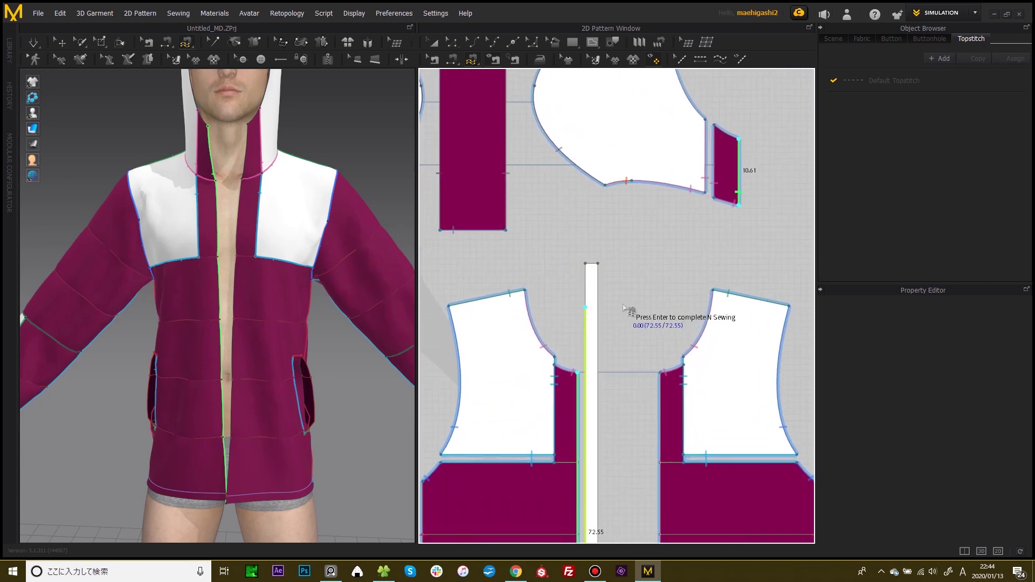
{"action": "key", "text": "Return"}
- Draw a horizontal internal line 2 cm long across the strip at the upper end of its seam
{"action": "scroll", "coordinate": [647, 329], "scroll_direction": "up", "scroll_amount": 5}
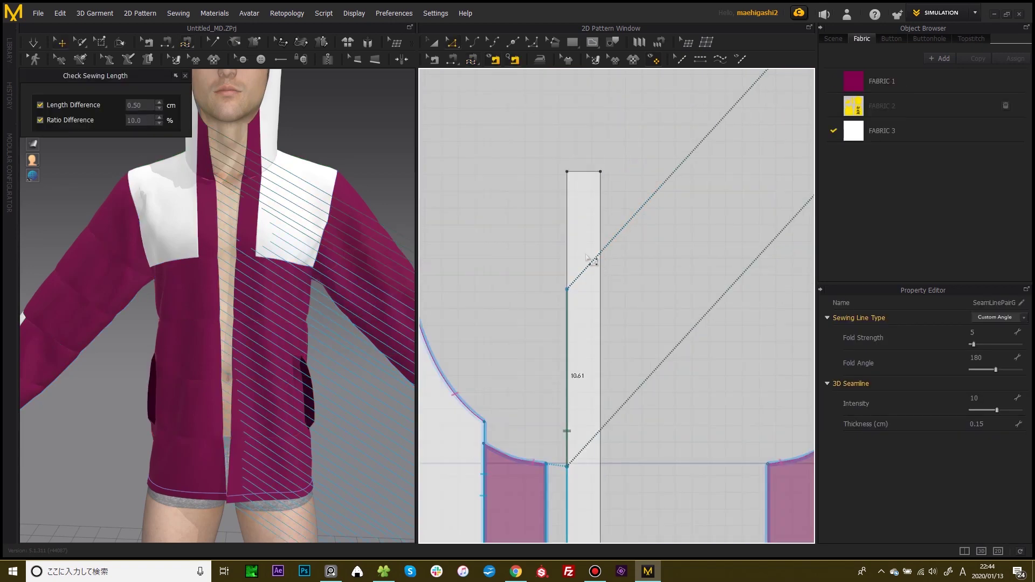
{"action": "middle_click_drag", "start_coordinate": [590, 259], "coordinate": [598, 257]}
{"action": "key", "text": "g"}
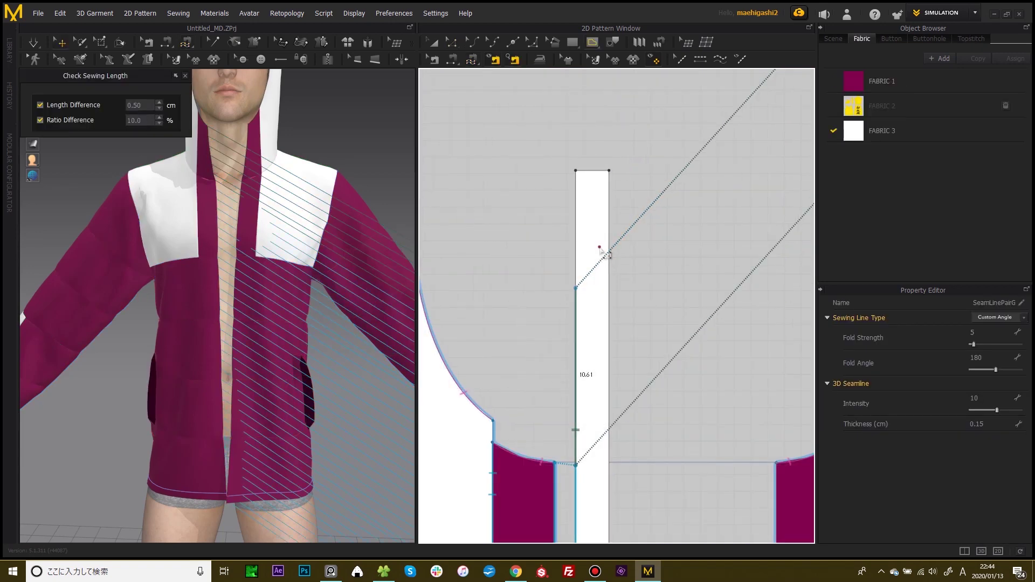
{"action": "left_click", "coordinate": [576, 289]}
{"action": "mouse_move", "coordinate": [611, 289]}
{"action": "left_mouse_down"}
{"action": "mouse_move", "coordinate": [664, 286]}
{"action": "mouse_move", "coordinate": [626, 290]}
{"action": "left_mouse_up"}
- Cut and sew the strip along the horizontal line and delete the surplus piece above it
{"action": "right_click", "coordinate": [598, 290]}
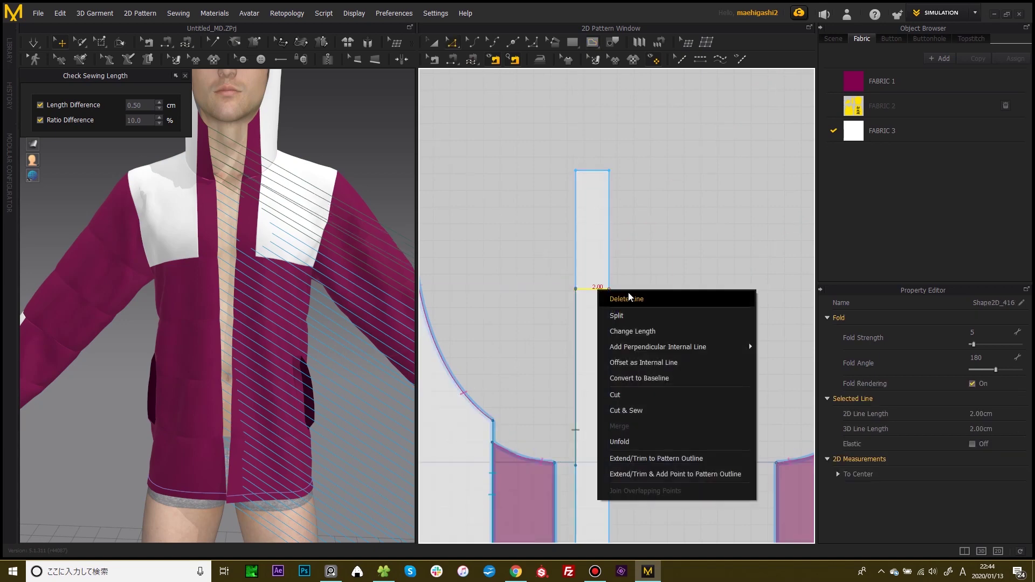
{"action": "left_click", "coordinate": [645, 409]}
{"action": "scroll", "coordinate": [644, 246], "scroll_direction": "down", "scroll_amount": 1}
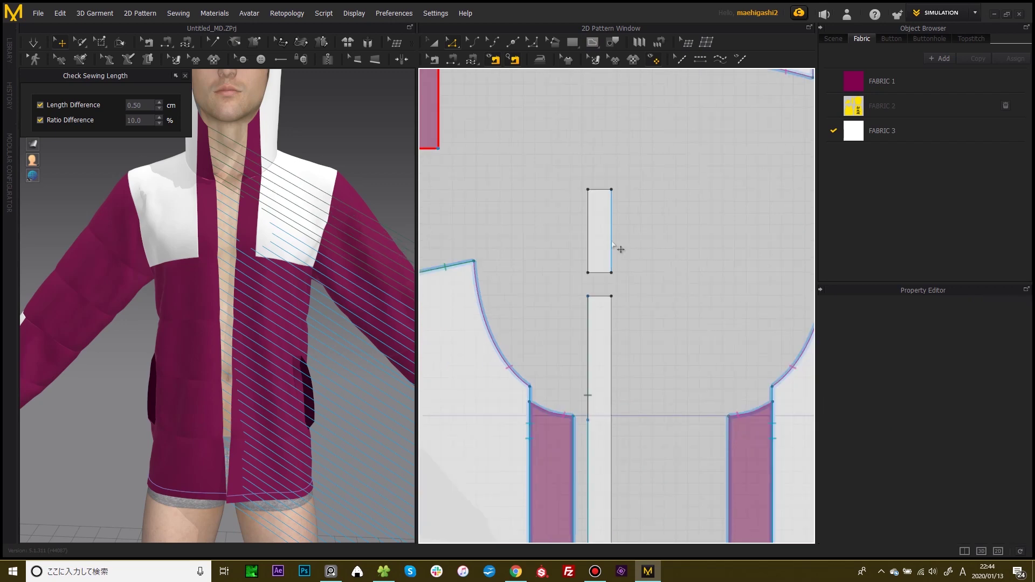
{"action": "left_click", "coordinate": [603, 237]}
{"action": "key", "text": "Delete"}
{"action": "scroll", "coordinate": [589, 174], "scroll_direction": "down", "scroll_amount": 2}
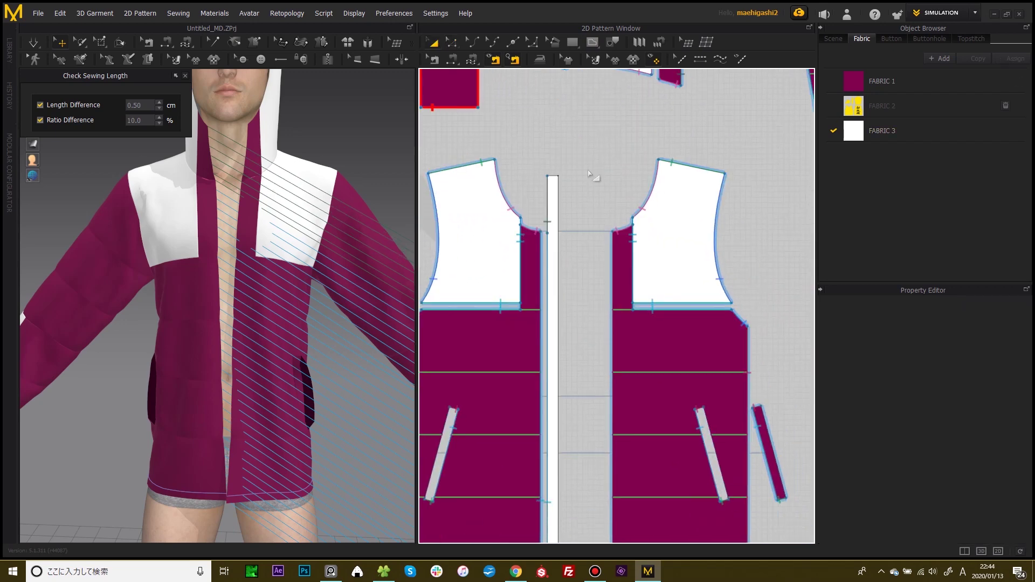
- Paste a copy of the trimmed strip about 6 cm beside it, between the front halves, and widen the copy
{"action": "scroll", "coordinate": [578, 238], "scroll_direction": "down", "scroll_amount": 2}
{"action": "left_click", "coordinate": [565, 255]}
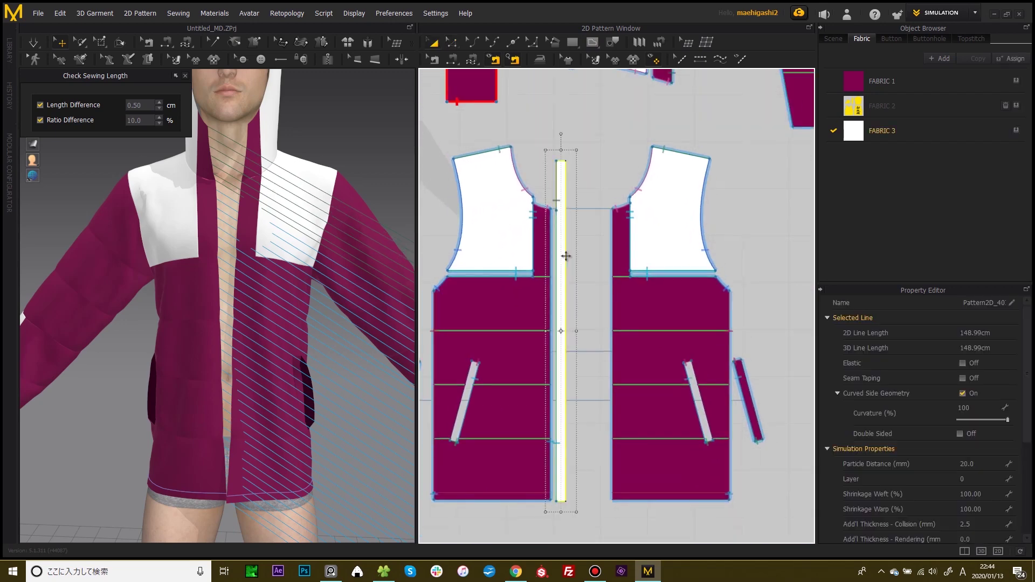
{"action": "key", "text": "ctrl+c"}
{"action": "key", "text": "ctrl+v"}
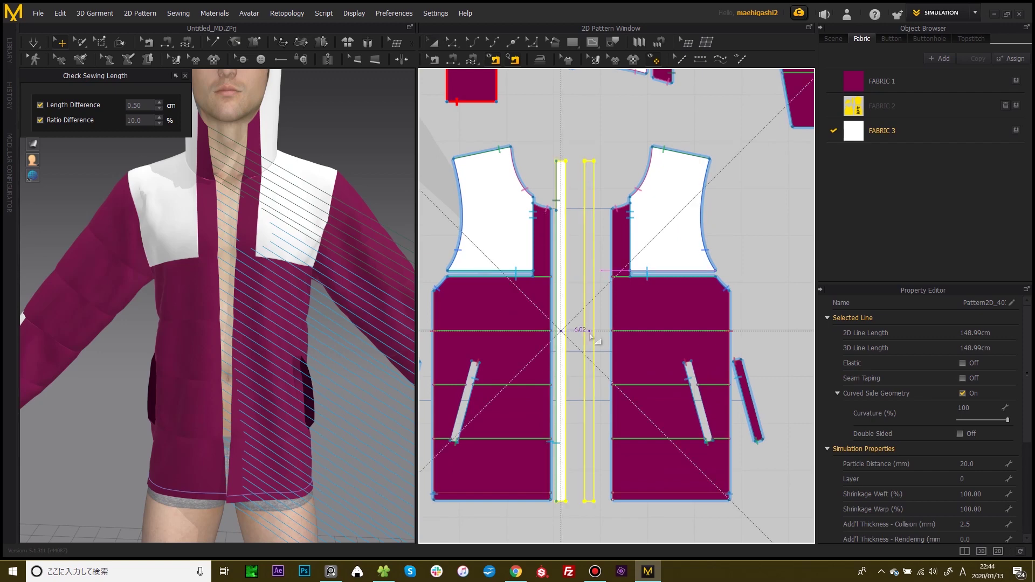
{"action": "left_click", "coordinate": [596, 333]}
{"action": "left_click_drag", "start_coordinate": [579, 331], "coordinate": [574, 331]}
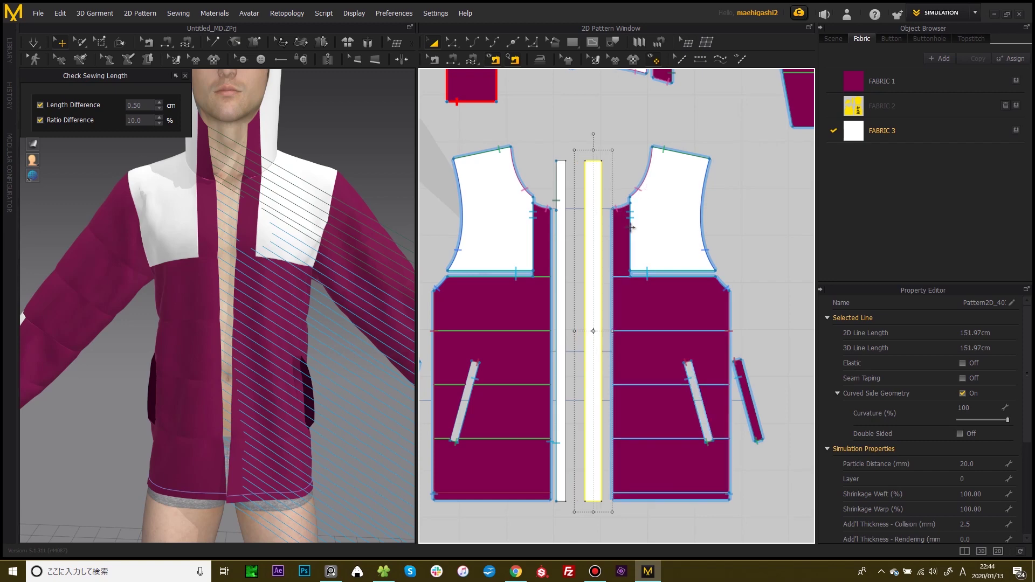
- Sew the right-hand front half's center edge and the hood's matching front edge to the wider strip's adjacent long side with M:N Free Sewing
{"action": "scroll", "coordinate": [628, 226], "scroll_direction": "up", "scroll_amount": 5}
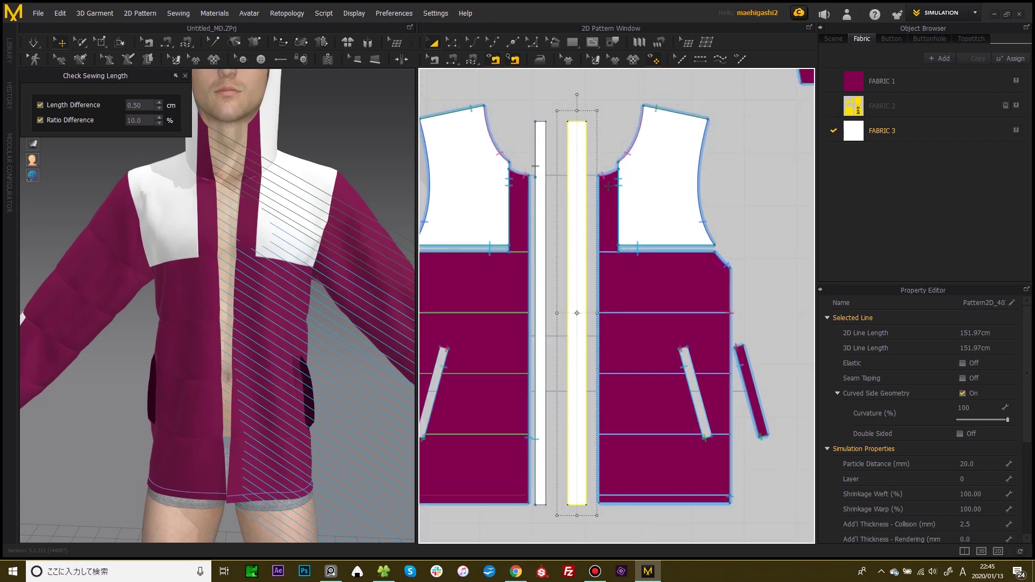
{"action": "scroll", "coordinate": [609, 187], "scroll_direction": "down", "scroll_amount": 2}
{"action": "left_click", "coordinate": [472, 60]}
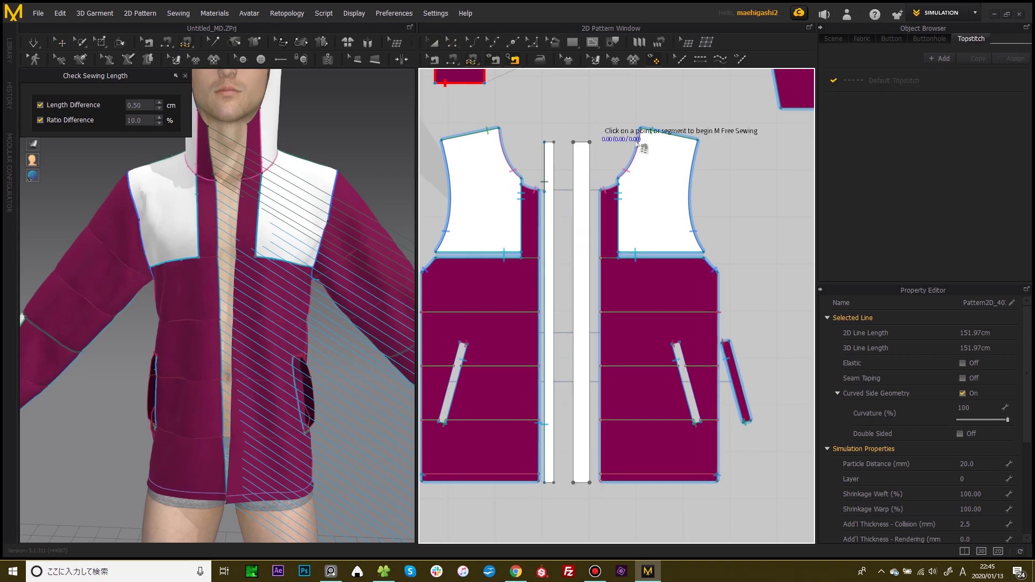
{"action": "left_click", "coordinate": [600, 480]}
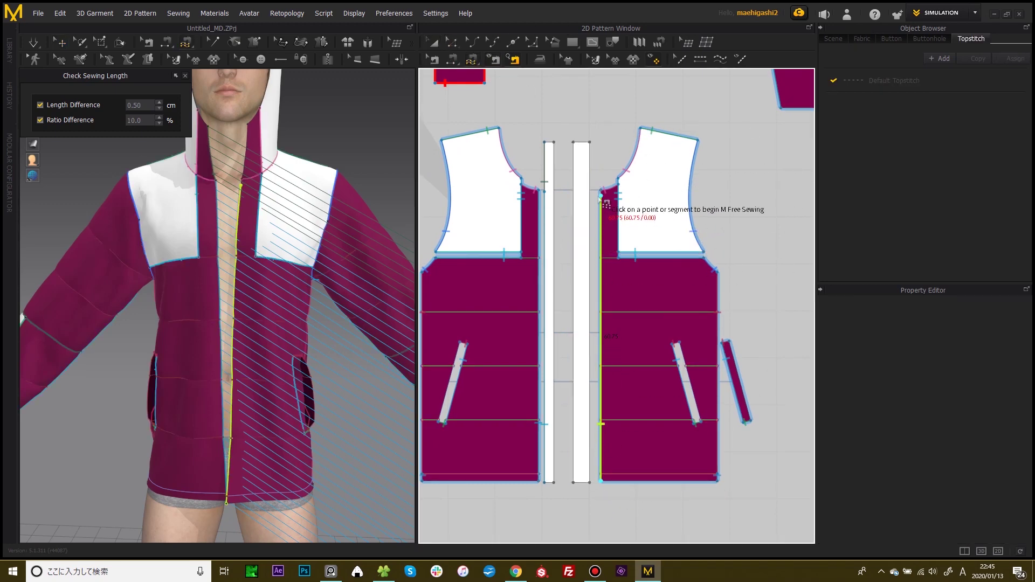
{"action": "middle_click_drag", "start_coordinate": [619, 161], "coordinate": [632, 194]}
{"action": "scroll", "coordinate": [576, 208], "scroll_direction": "down", "scroll_amount": 1}
{"action": "middle_click_drag", "start_coordinate": [576, 208], "coordinate": [701, 212]}
{"action": "scroll", "coordinate": [440, 239], "scroll_direction": "down", "scroll_amount": 1}
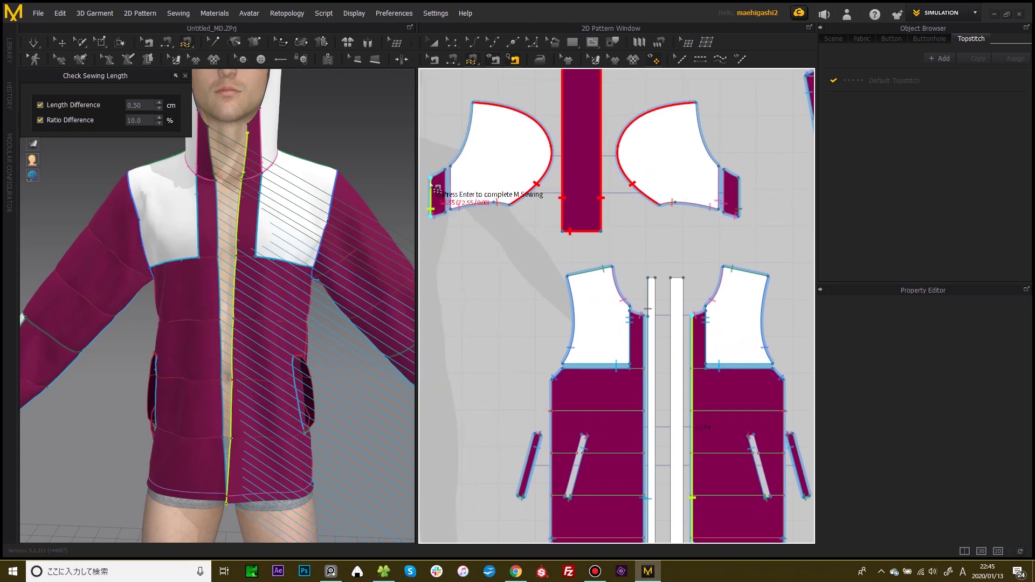
{"action": "middle_click_drag", "start_coordinate": [634, 371], "coordinate": [563, 281]}
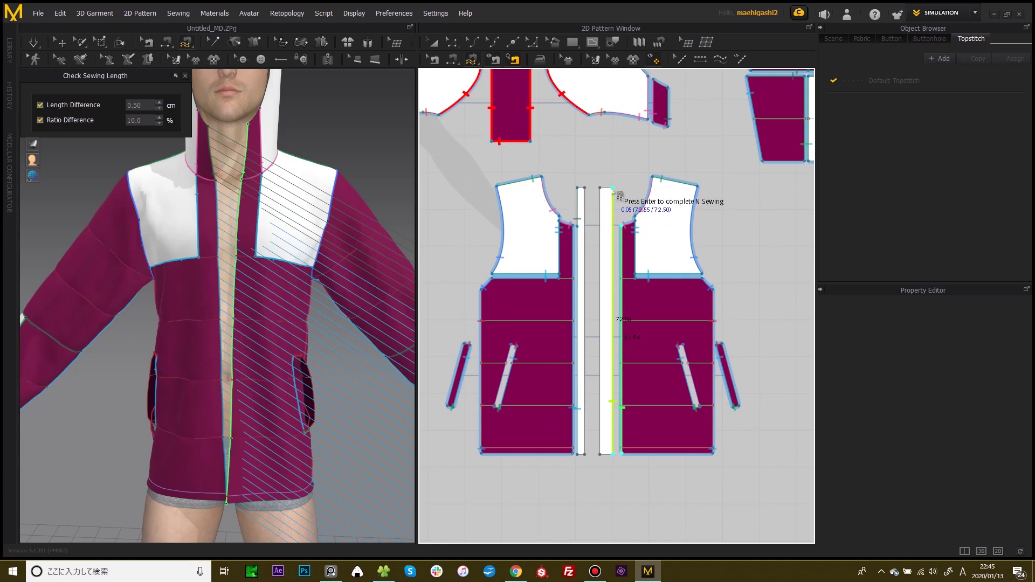
{"action": "key", "text": "Return"}
- Place both placket strips at the avatar's front center torso using the arrangement points
{"action": "scroll", "coordinate": [492, 296], "scroll_direction": "down", "scroll_amount": 3}
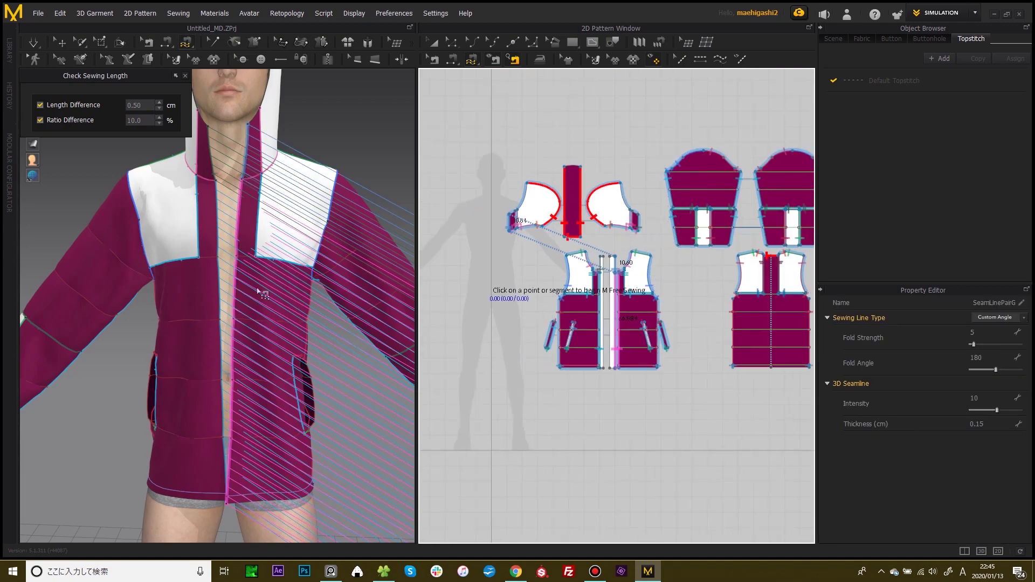
{"action": "scroll", "coordinate": [258, 273], "scroll_direction": "down", "scroll_amount": 5}
{"action": "scroll", "coordinate": [274, 321], "scroll_direction": "up", "scroll_amount": 5}
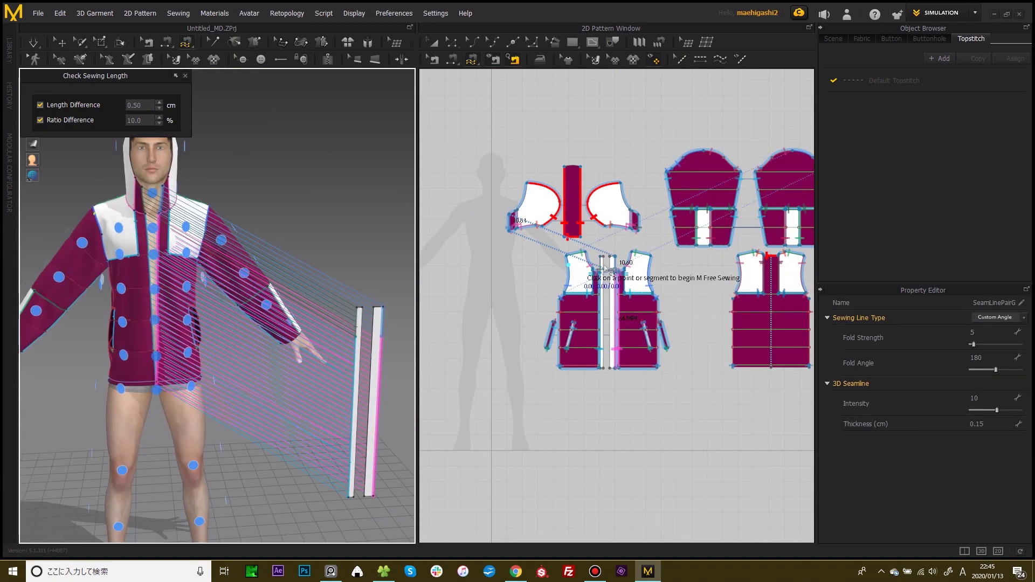
{"action": "key", "text": "a"}
{"action": "scroll", "coordinate": [618, 304], "scroll_direction": "up", "scroll_amount": 3}
{"action": "left_click", "coordinate": [606, 289]}
{"action": "left_click", "coordinate": [154, 289]}
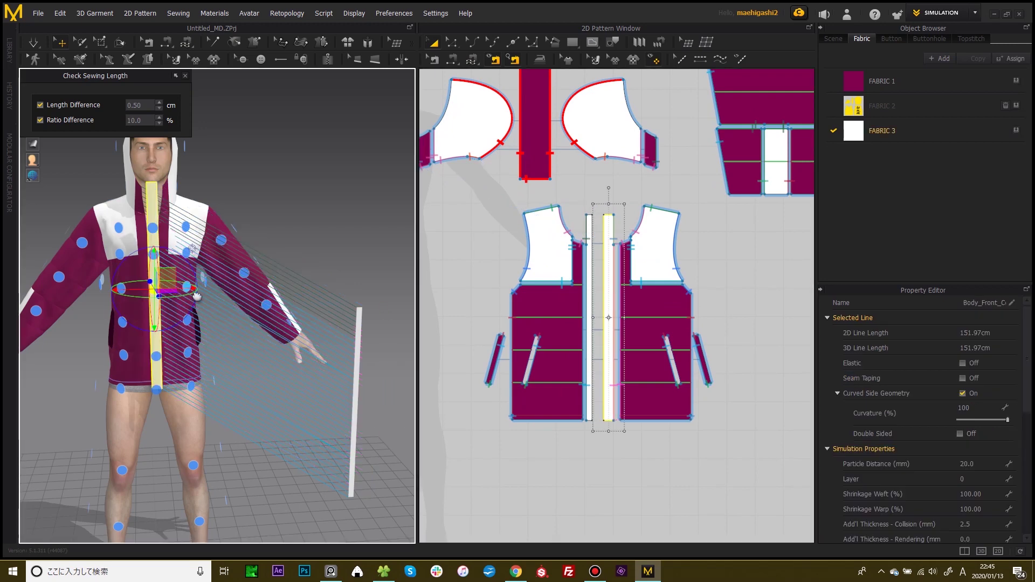
{"action": "middle_click_drag", "start_coordinate": [198, 297], "coordinate": [220, 299]}
{"action": "left_click", "coordinate": [590, 327]}
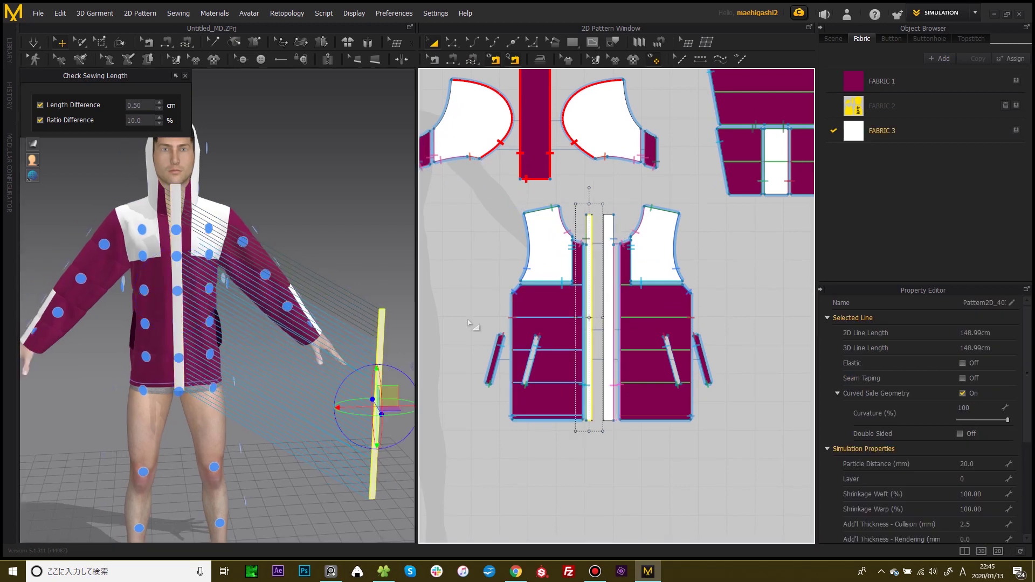
{"action": "left_click", "coordinate": [178, 291]}
{"action": "middle_click_drag", "start_coordinate": [213, 272], "coordinate": [240, 278]}
- Simulate the garment and pull the two placket strips apart so the jacket front hangs open
{"action": "key", "text": "space"}
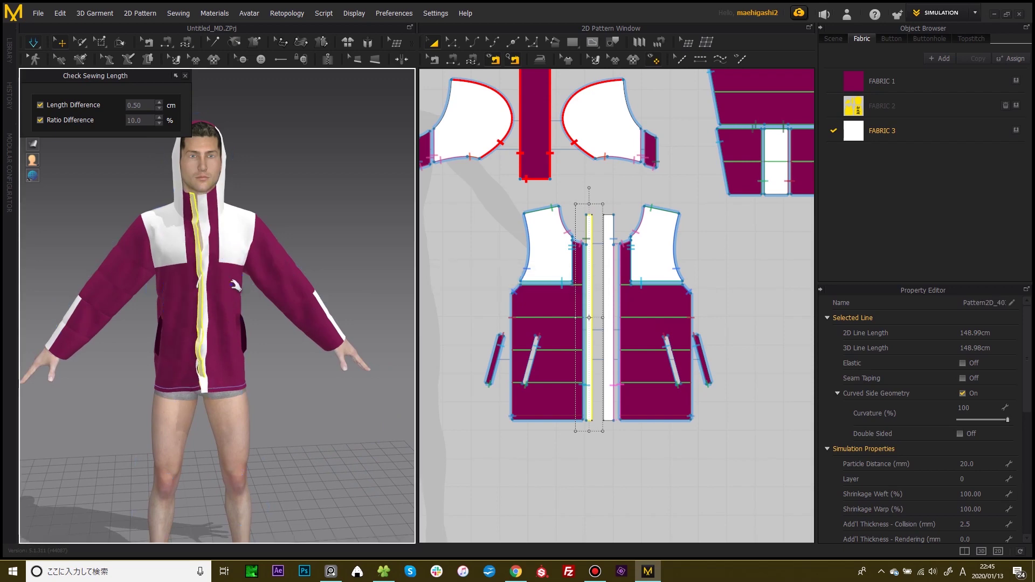
{"action": "scroll", "coordinate": [232, 301], "scroll_direction": "up", "scroll_amount": 3}
{"action": "left_click_drag", "start_coordinate": [218, 282], "coordinate": [286, 275]}
{"action": "left_click_drag", "start_coordinate": [210, 398], "coordinate": [139, 388]}
{"action": "right_click_drag", "start_coordinate": [250, 216], "coordinate": [272, 184]}
{"action": "left_click", "coordinate": [317, 143]}
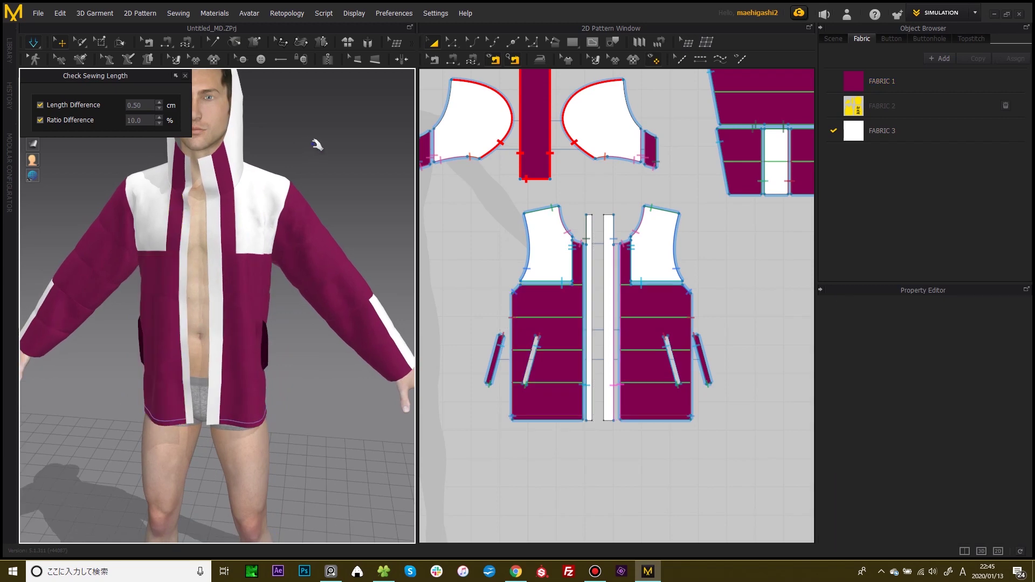
- Assign FABRIC 1 to both placket strips
{"action": "scroll", "coordinate": [321, 148], "scroll_direction": "down", "scroll_amount": 3}
{"action": "scroll", "coordinate": [632, 296], "scroll_direction": "up", "scroll_amount": 1}
{"action": "scroll", "coordinate": [620, 295], "scroll_direction": "up", "scroll_amount": 2}
{"action": "left_click", "coordinate": [602, 289]}
{"action": "left_click", "coordinate": [579, 289], "text": "shift"}
{"action": "left_click_drag", "start_coordinate": [857, 86], "coordinate": [610, 262]}
{"action": "left_click", "coordinate": [836, 87]}
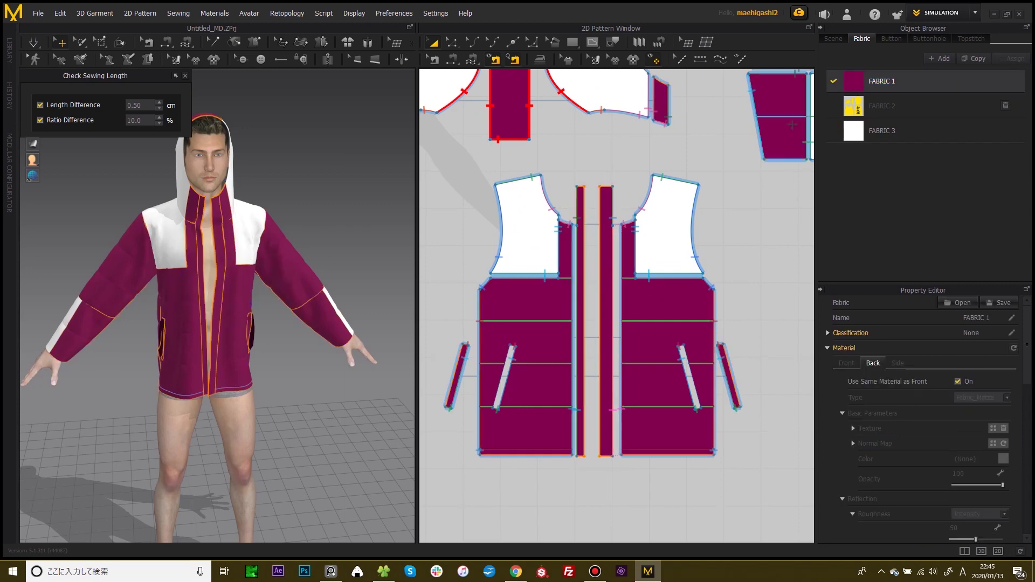
- Examine the recolored placket strips on the jacket front from several angles and distances
{"action": "scroll", "coordinate": [621, 217], "scroll_direction": "down", "scroll_amount": 3}
{"action": "scroll", "coordinate": [621, 218], "scroll_direction": "up", "scroll_amount": 2}
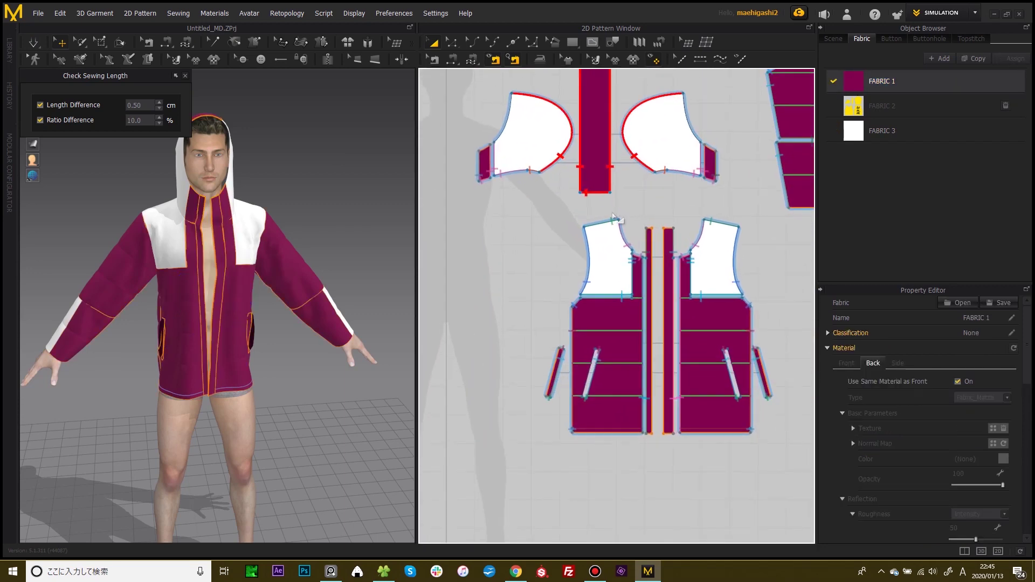
{"action": "right_click_drag", "start_coordinate": [303, 289], "coordinate": [259, 294]}
{"action": "scroll", "coordinate": [259, 296], "scroll_direction": "up", "scroll_amount": 5}
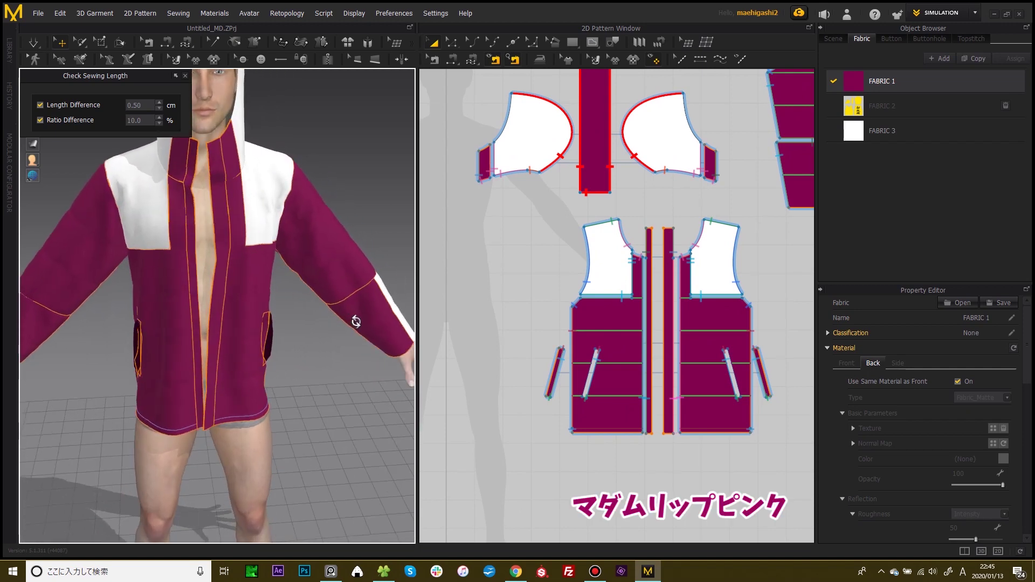
{"action": "right_click_drag", "start_coordinate": [332, 322], "coordinate": [300, 245]}
{"action": "scroll", "coordinate": [323, 325], "scroll_direction": "down", "scroll_amount": 4}
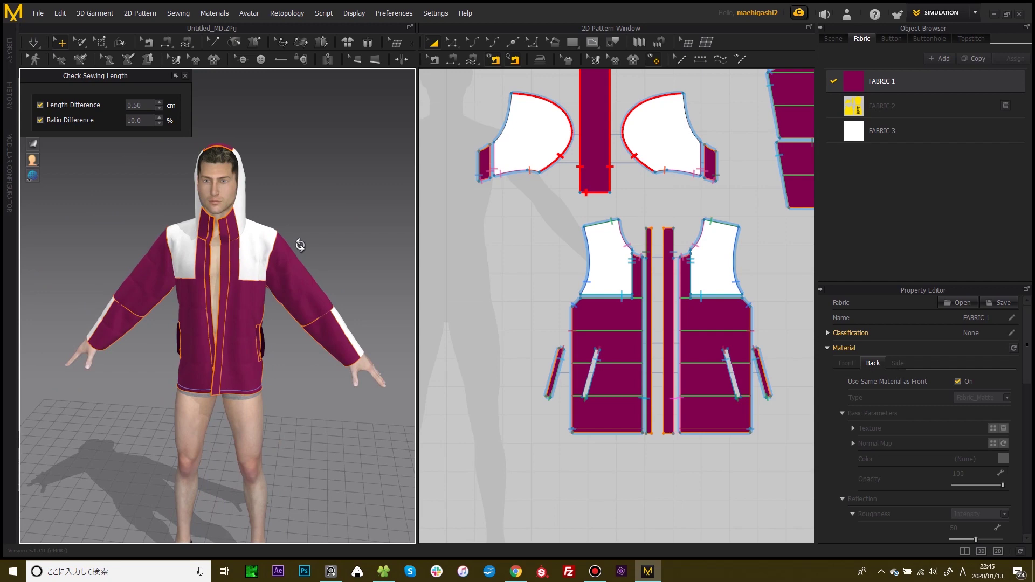
- Create a Layer Clone (Under) of all patterns and place the copies above the originals in the 2D layout
{"action": "scroll", "coordinate": [567, 225], "scroll_direction": "down", "scroll_amount": 6}
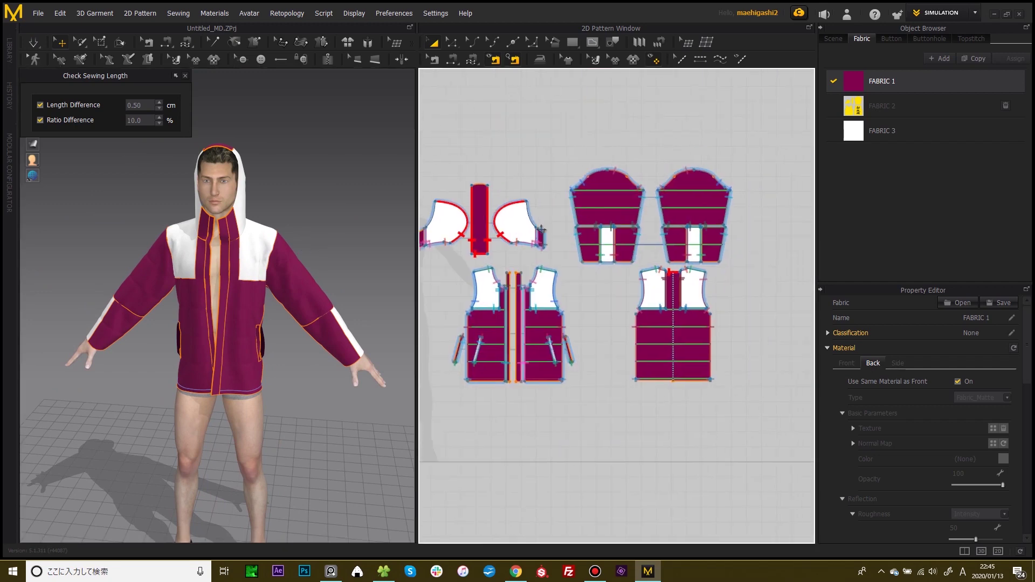
{"action": "key", "text": "ctrl+a"}
{"action": "middle_click_drag", "start_coordinate": [728, 266], "coordinate": [719, 351]}
{"action": "scroll", "coordinate": [718, 348], "scroll_direction": "down", "scroll_amount": 1}
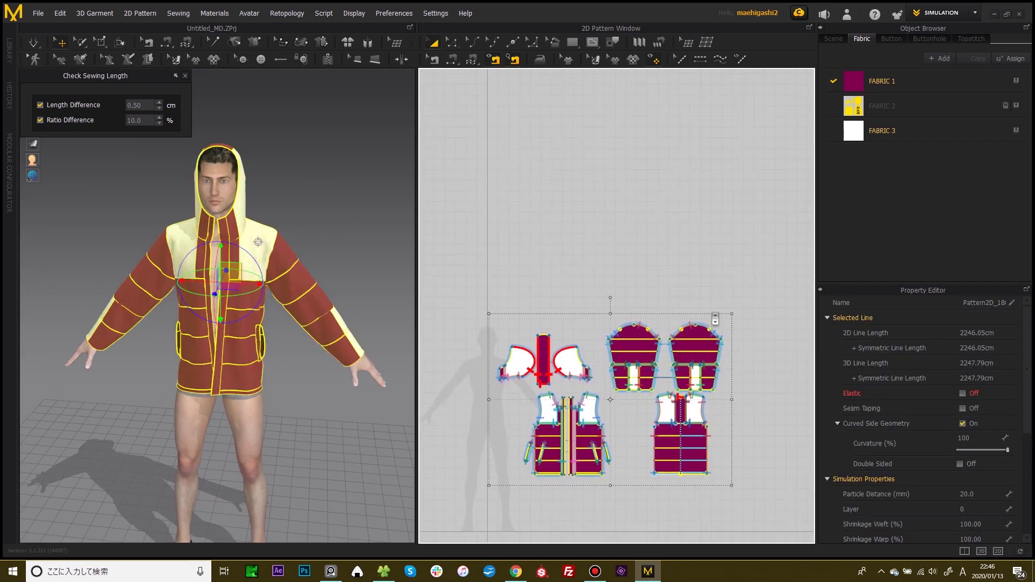
{"action": "right_click", "coordinate": [692, 353]}
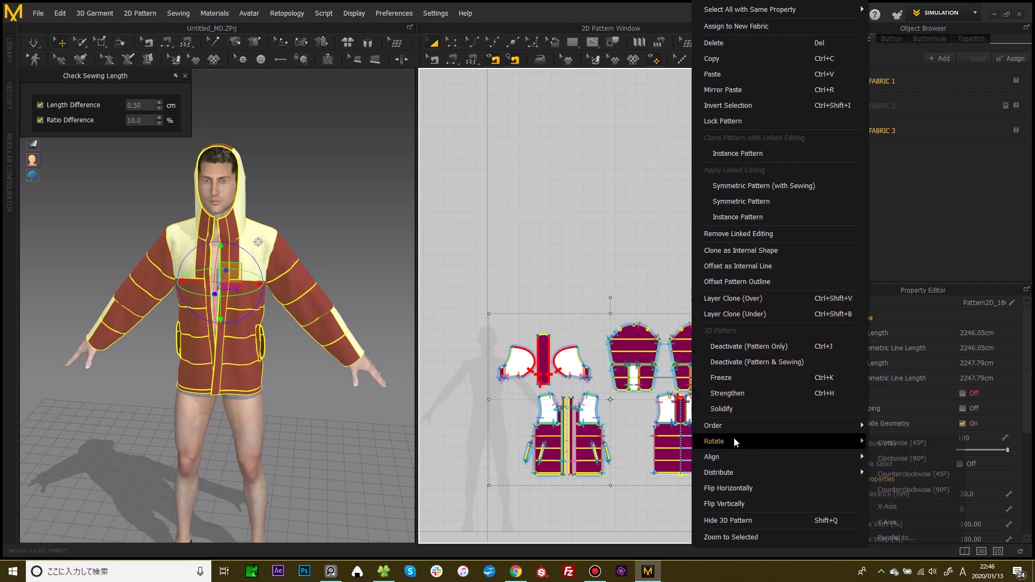
{"action": "left_click", "coordinate": [731, 315]}
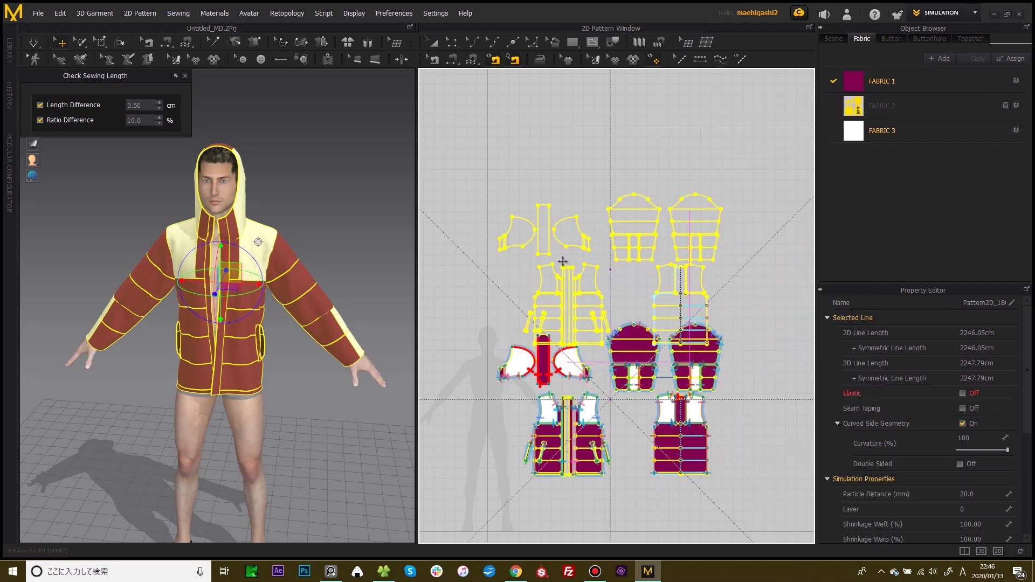
{"action": "left_click", "coordinate": [547, 137]}
{"action": "right_click_drag", "start_coordinate": [581, 192], "coordinate": [574, 152]}
{"action": "middle_click_drag", "start_coordinate": [574, 152], "coordinate": [574, 147]}
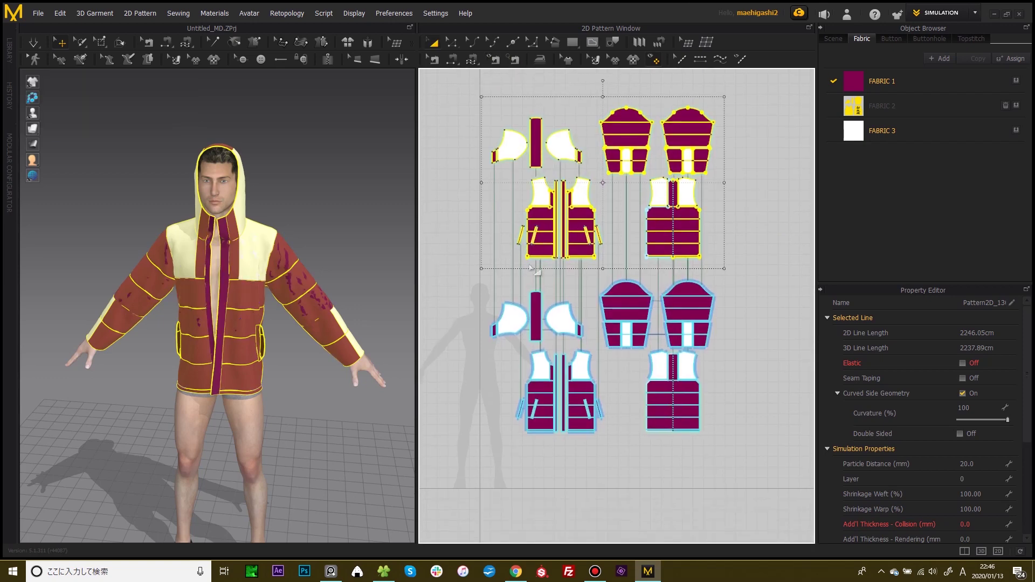
- Check the seams between the cloned and original patterns and simulate the double-layered jacket
{"action": "key", "text": "b"}
{"action": "scroll", "coordinate": [620, 304], "scroll_direction": "up", "scroll_amount": 5}
{"action": "scroll", "coordinate": [615, 300], "scroll_direction": "down", "scroll_amount": 4}
{"action": "middle_click_drag", "start_coordinate": [588, 276], "coordinate": [610, 319]}
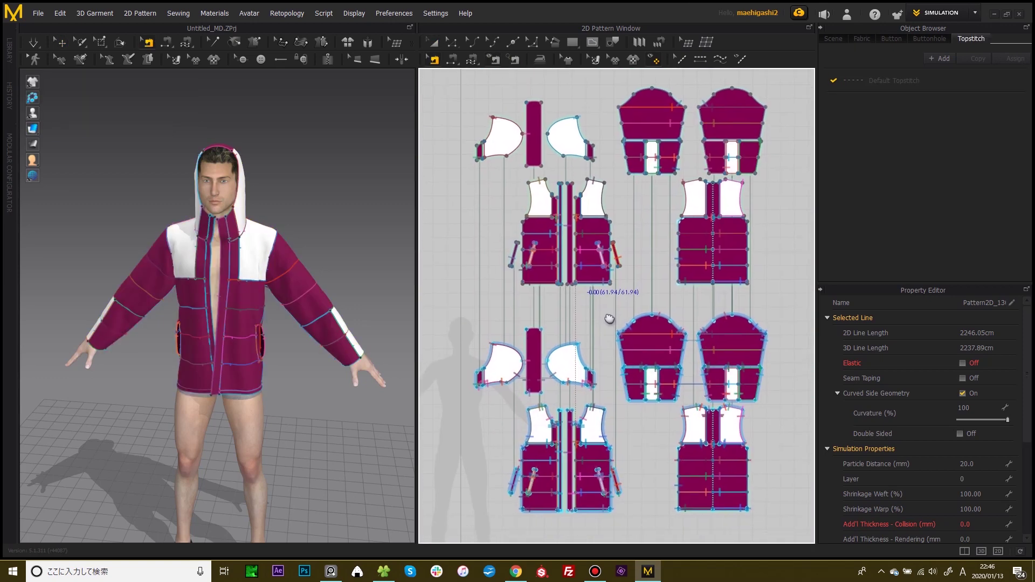
{"action": "right_click_drag", "start_coordinate": [363, 311], "coordinate": [291, 281]}
{"action": "key", "text": "space"}
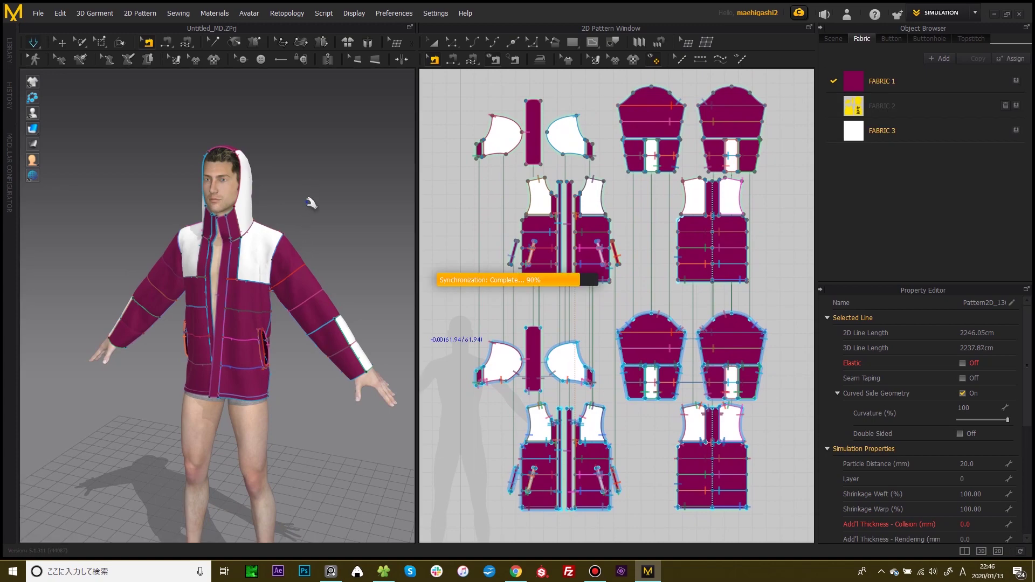
{"action": "scroll", "coordinate": [334, 213], "scroll_direction": "up", "scroll_amount": 3}
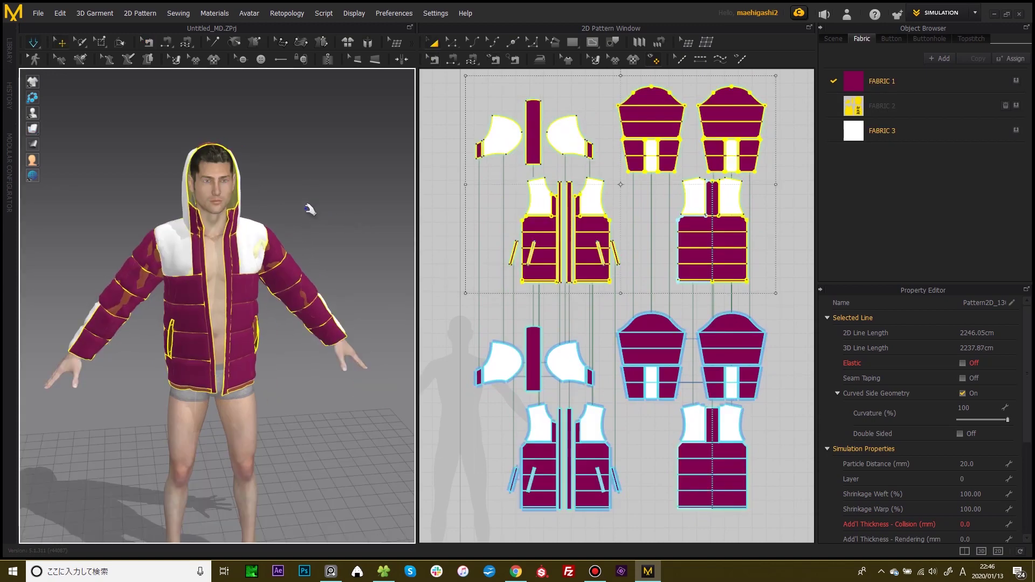
{"action": "scroll", "coordinate": [321, 244], "scroll_direction": "up", "scroll_amount": 4}
{"action": "right_click_drag", "start_coordinate": [322, 222], "coordinate": [355, 243]}
- Examine the double-layered jacket's quilted volume from several angles and clear the pattern selection
{"action": "scroll", "coordinate": [323, 245], "scroll_direction": "down", "scroll_amount": 2}
{"action": "key", "text": "b"}
{"action": "right_click_drag", "start_coordinate": [341, 205], "coordinate": [335, 230]}
{"action": "key", "text": "q"}
{"action": "left_click", "coordinate": [263, 200]}
{"action": "key", "text": "Escape"}
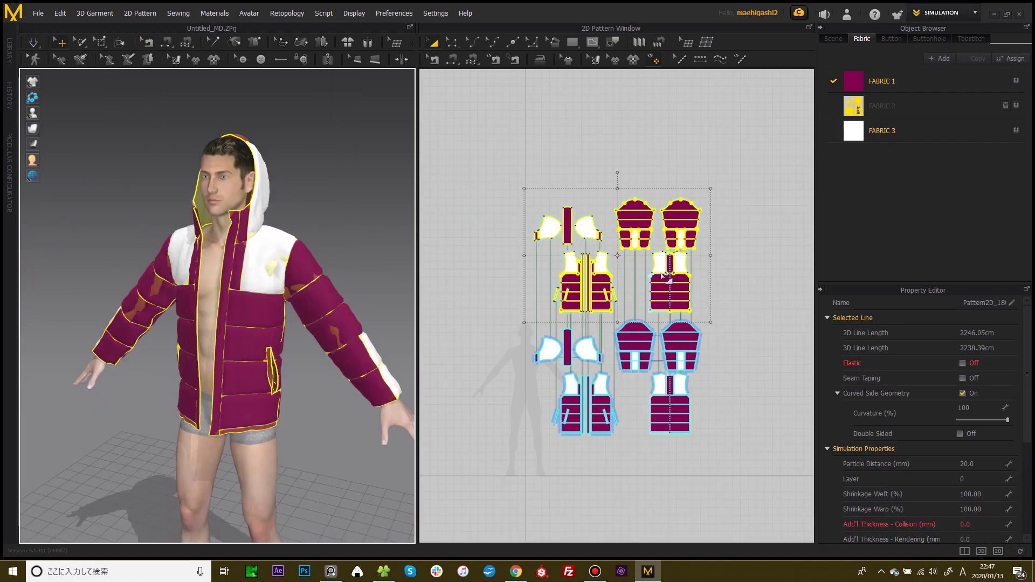
{"action": "scroll", "coordinate": [980, 376], "scroll_direction": "down", "scroll_amount": 2}
{"action": "scroll", "coordinate": [980, 376], "scroll_direction": "down", "scroll_amount": 2}
{"action": "left_click", "coordinate": [318, 213]}
{"action": "right_click_drag", "start_coordinate": [318, 213], "coordinate": [345, 212]}
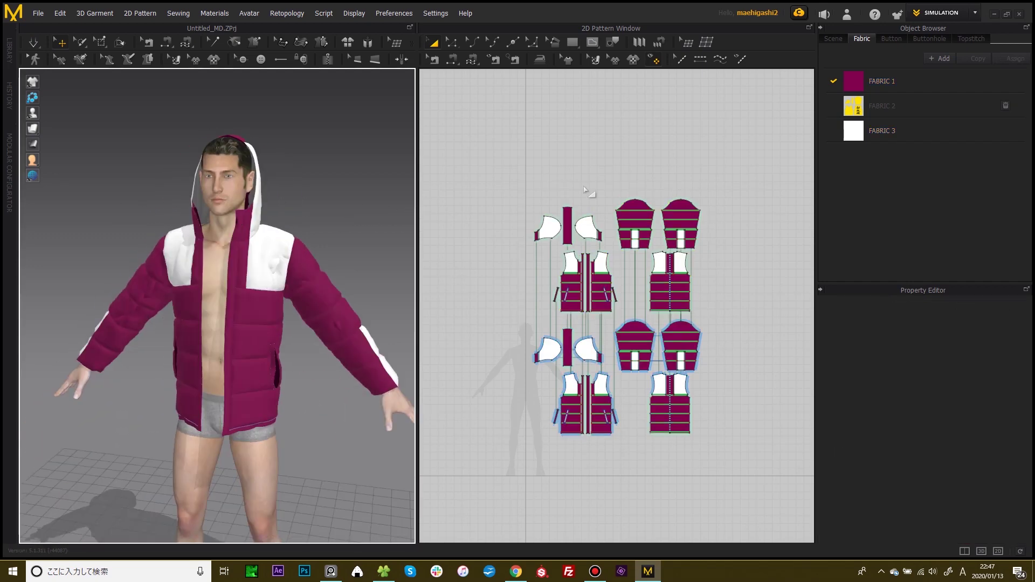
- Undo the simulation and the layer cloning of the patterns
{"action": "left_click", "coordinate": [617, 184]}
{"action": "key", "text": "ctrl+z"}
{"action": "key", "text": "ctrl+z"}
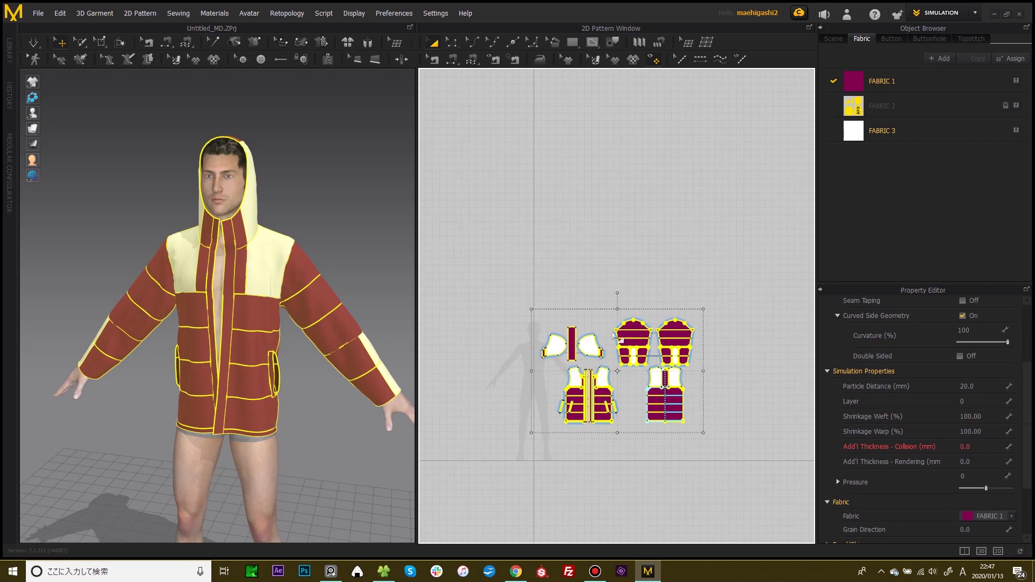
- Create a new Layer Clone (Under) of all patterns and place the copies directly above the originals
{"action": "right_click", "coordinate": [626, 332]}
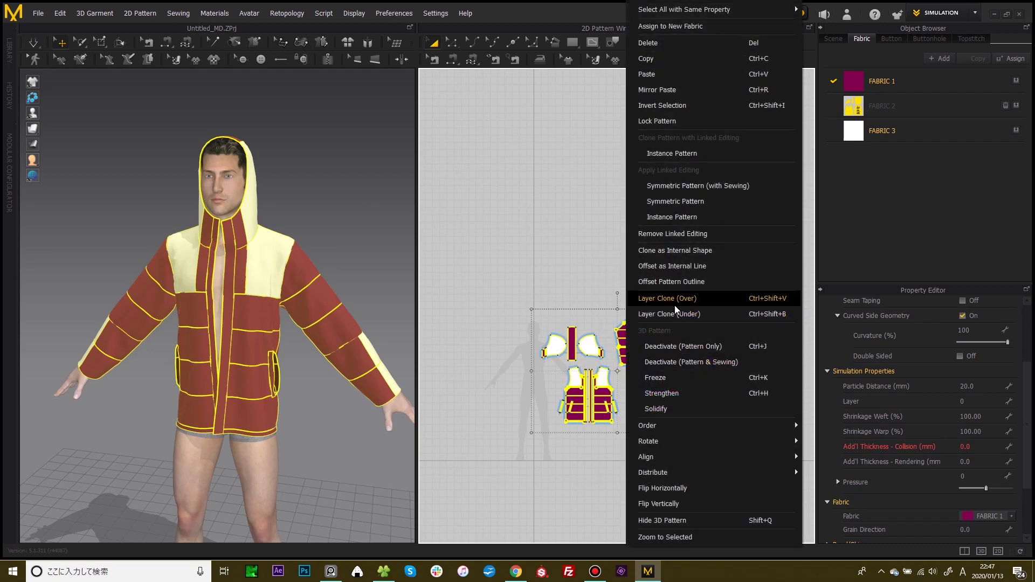
{"action": "left_click", "coordinate": [678, 315]}
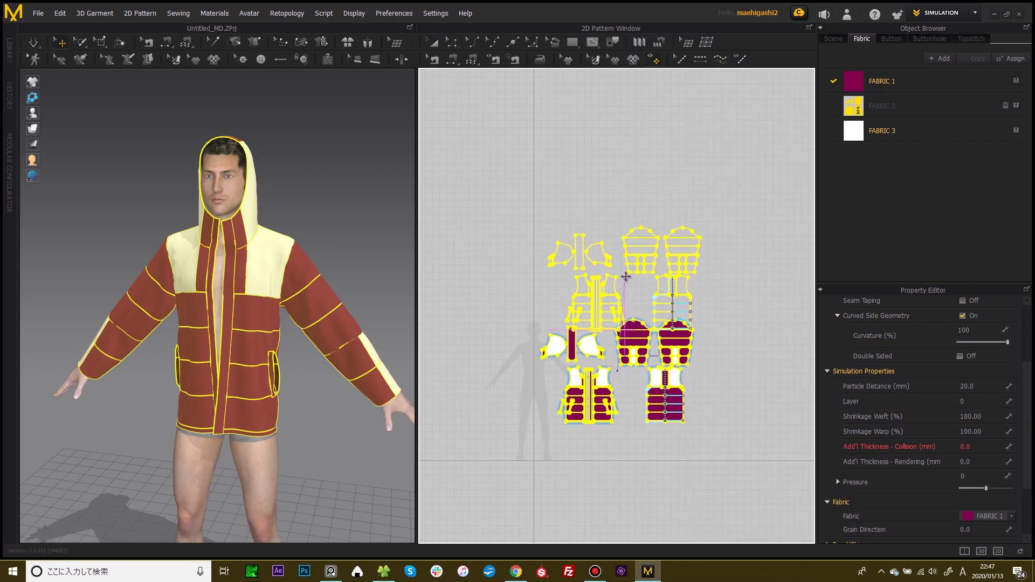
{"action": "left_click", "coordinate": [709, 242]}
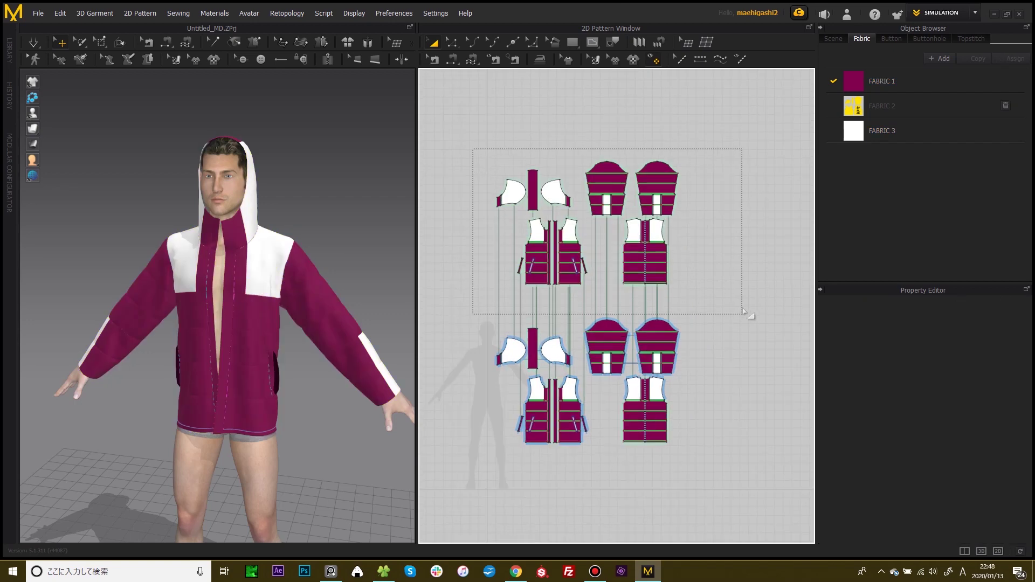
- Enter a pressure value for the upper set of patterns and set the lower set's pressure to 5
{"action": "left_click_drag", "start_coordinate": [744, 312], "coordinate": [745, 312]}
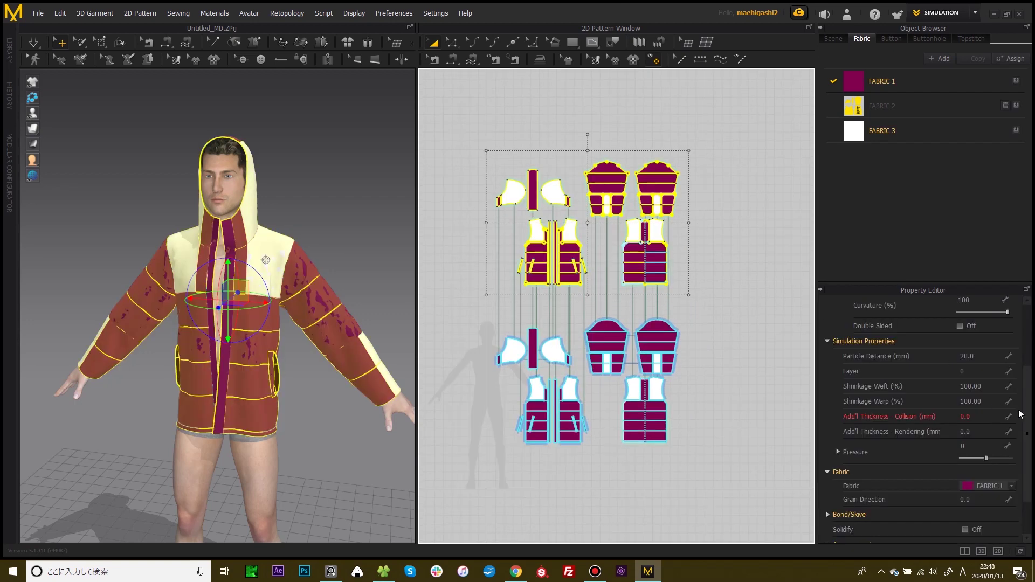
{"action": "left_click", "coordinate": [966, 447]}
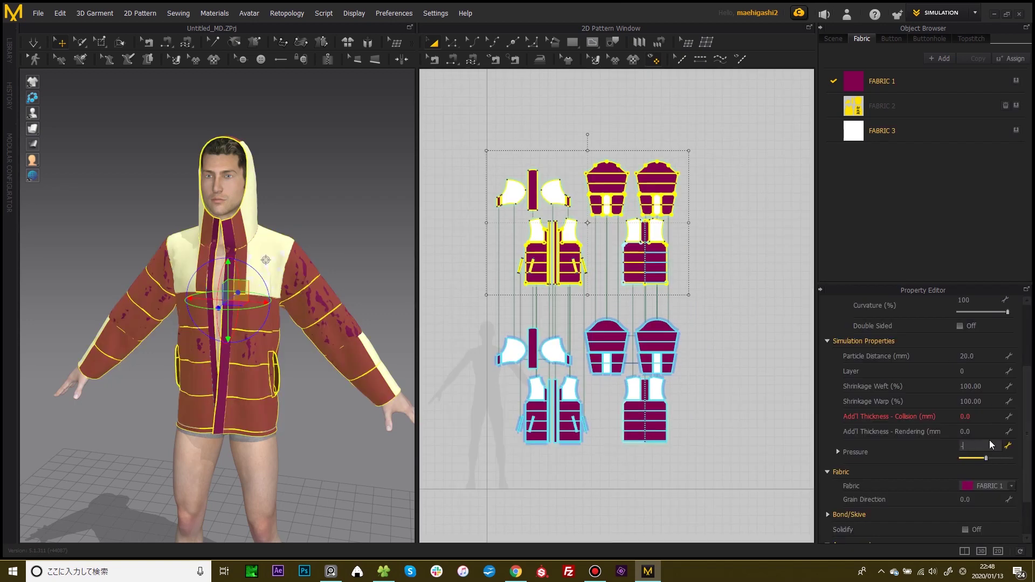
{"action": "left_click_drag", "start_coordinate": [474, 313], "coordinate": [744, 497]}
{"action": "left_click", "coordinate": [963, 476]}
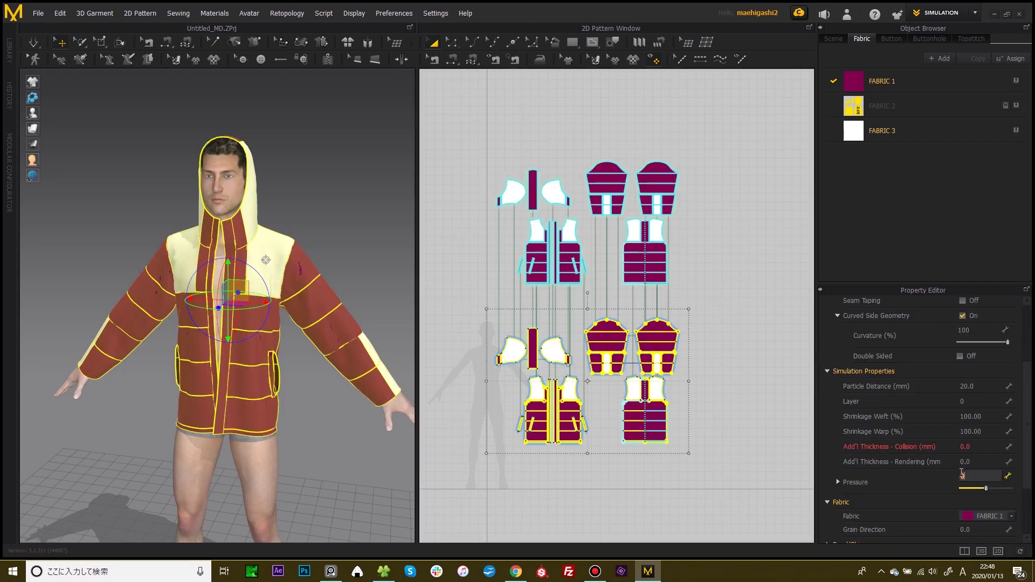
- Simulate the pressurized jacket and pull the hood back off the avatar's head
{"action": "key", "text": "space"}
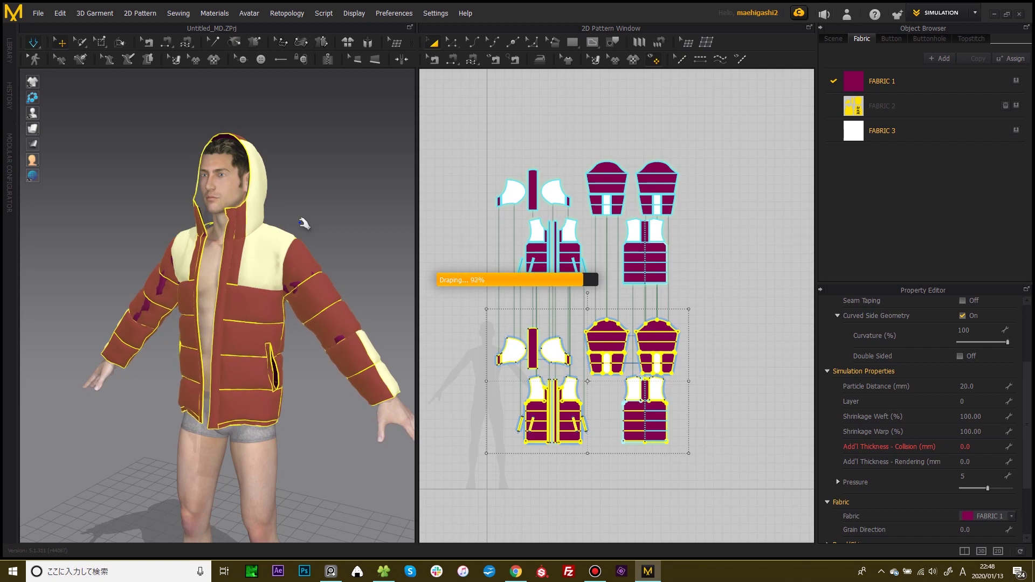
{"action": "mouse_move", "coordinate": [332, 249]}
{"action": "right_mouse_down"}
{"action": "mouse_move", "coordinate": [169, 263]}
{"action": "mouse_move", "coordinate": [374, 243]}
{"action": "mouse_move", "coordinate": [350, 248]}
{"action": "right_mouse_up"}
{"action": "left_click_drag", "start_coordinate": [225, 275], "coordinate": [139, 333]}
{"action": "right_click_drag", "start_coordinate": [227, 270], "coordinate": [280, 260]}
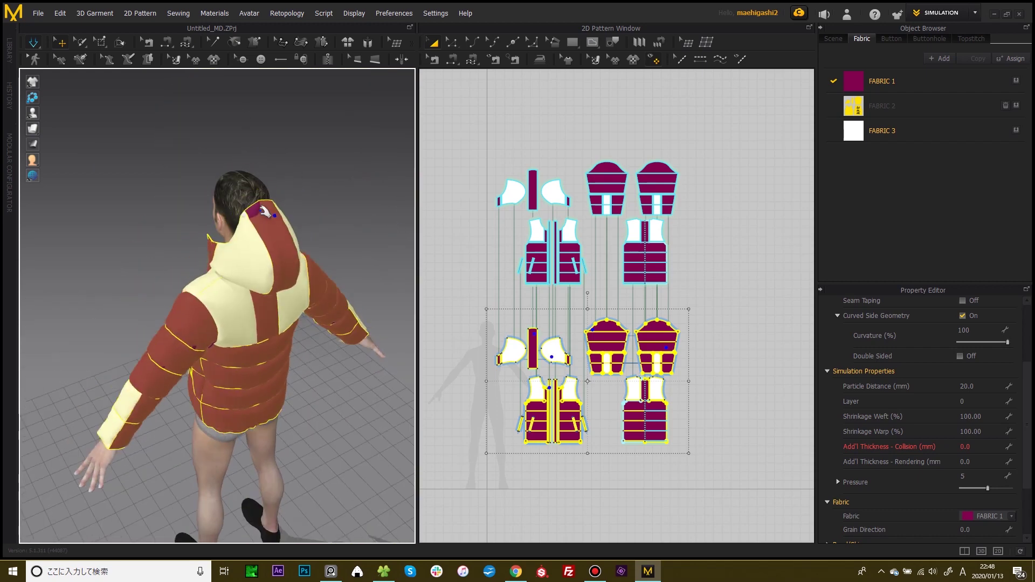
{"action": "mouse_move", "coordinate": [296, 247]}
{"action": "right_mouse_down"}
{"action": "mouse_move", "coordinate": [224, 178]}
{"action": "mouse_move", "coordinate": [211, 180]}
{"action": "mouse_move", "coordinate": [313, 242]}
{"action": "right_mouse_up"}
- Tug the jacket's fabric from behind during the simulation to settle its drape
{"action": "left_click_drag", "start_coordinate": [325, 366], "coordinate": [323, 364]}
{"action": "left_click_drag", "start_coordinate": [310, 357], "coordinate": [317, 351]}
{"action": "left_click", "coordinate": [312, 350]}
{"action": "left_click", "coordinate": [345, 275]}
{"action": "right_click_drag", "start_coordinate": [343, 267], "coordinate": [318, 296]}
{"action": "left_click_drag", "start_coordinate": [294, 342], "coordinate": [344, 292]}
{"action": "scroll", "coordinate": [345, 291], "scroll_direction": "up", "scroll_amount": 3}
{"action": "right_click_drag", "start_coordinate": [345, 292], "coordinate": [184, 346]}
- Simulate the jacket and tug the avatar's right sleeve down to settle its fabric on the arm
{"action": "key", "text": "space"}
{"action": "left_click", "coordinate": [195, 331]}
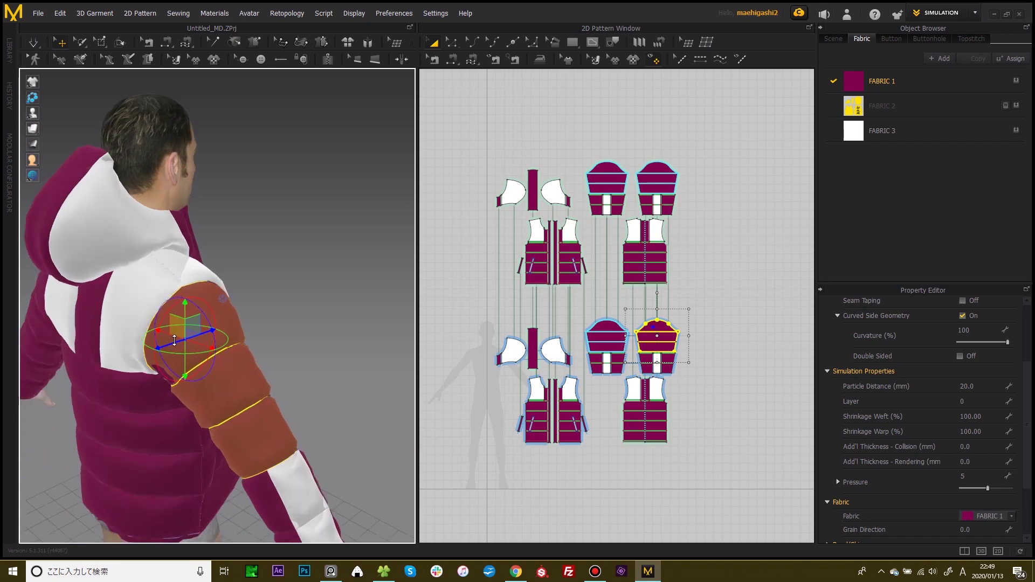
{"action": "key", "text": "space"}
{"action": "left_click_drag", "start_coordinate": [187, 338], "coordinate": [116, 477]}
{"action": "right_click_drag", "start_coordinate": [241, 362], "coordinate": [186, 337]}
{"action": "right_click_drag", "start_coordinate": [254, 318], "coordinate": [396, 253]}
{"action": "scroll", "coordinate": [294, 295], "scroll_direction": "down", "scroll_amount": 3}
{"action": "left_click", "coordinate": [275, 313]}
{"action": "left_click", "coordinate": [314, 245]}
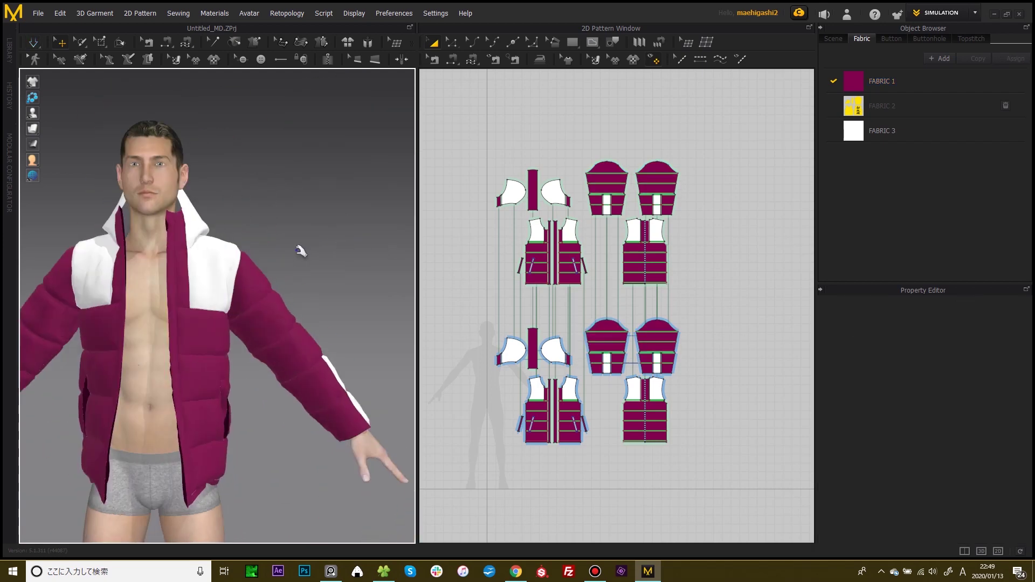
- Examine the draped jacket from the front, its left sleeve and wrist opening, and the matching sleeve patterns
{"action": "scroll", "coordinate": [286, 249], "scroll_direction": "down", "scroll_amount": 3}
{"action": "right_click_drag", "start_coordinate": [270, 248], "coordinate": [316, 257]}
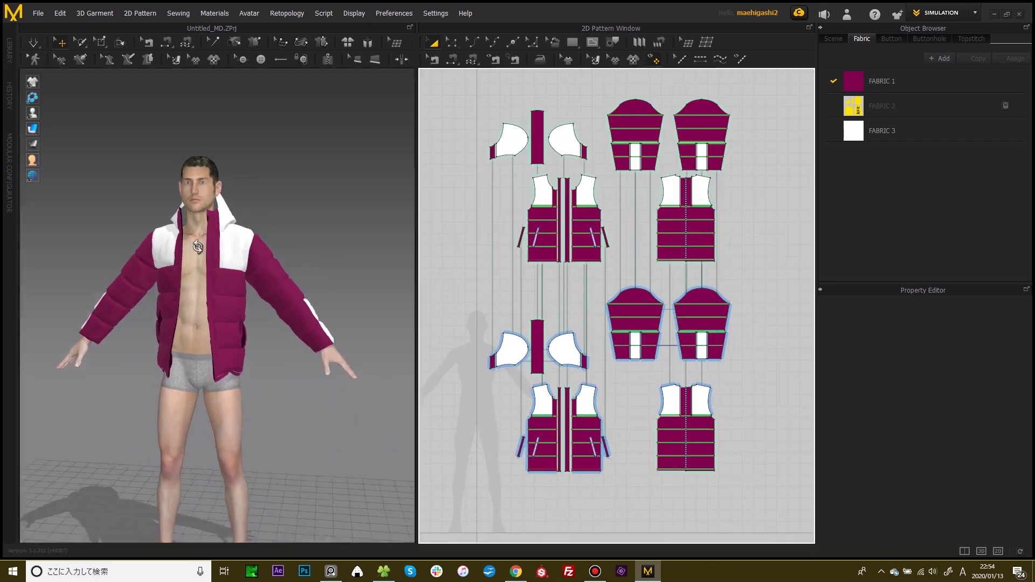
{"action": "mouse_move", "coordinate": [198, 246]}
{"action": "right_mouse_down"}
{"action": "mouse_move", "coordinate": [250, 250]}
{"action": "mouse_move", "coordinate": [193, 253]}
{"action": "mouse_move", "coordinate": [208, 253]}
{"action": "right_mouse_up"}
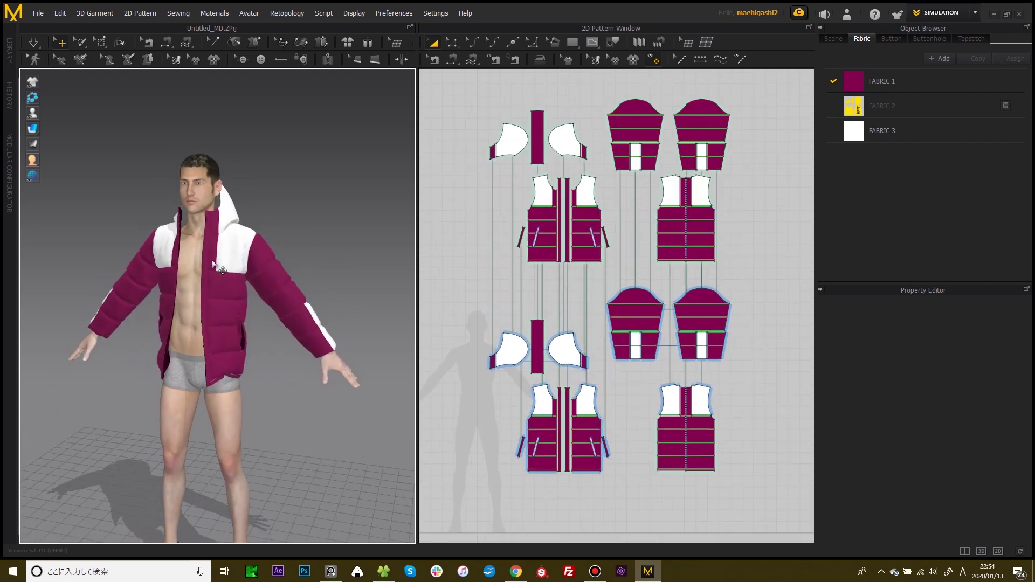
{"action": "scroll", "coordinate": [235, 283], "scroll_direction": "up", "scroll_amount": 5}
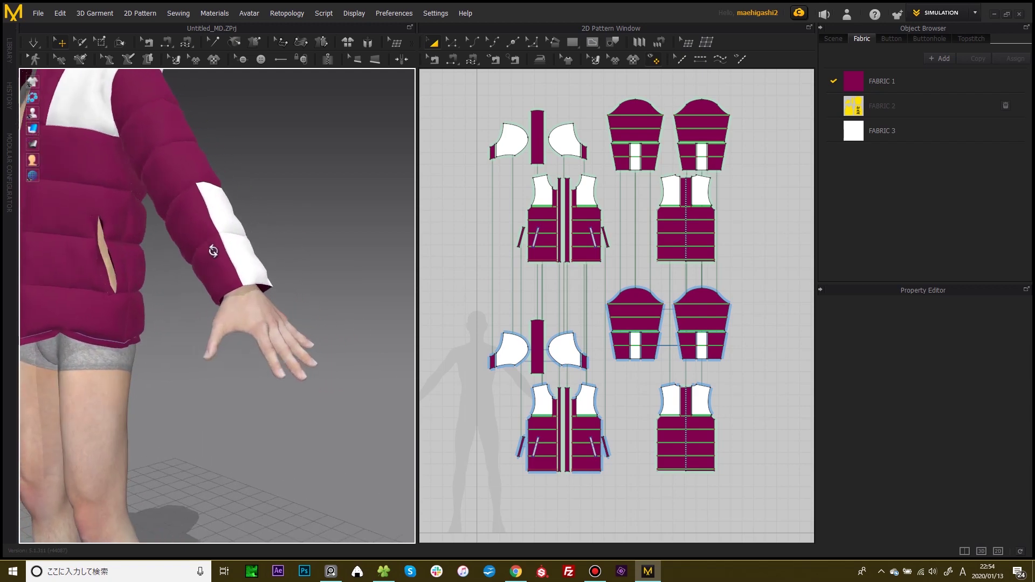
{"action": "scroll", "coordinate": [232, 265], "scroll_direction": "up", "scroll_amount": 3}
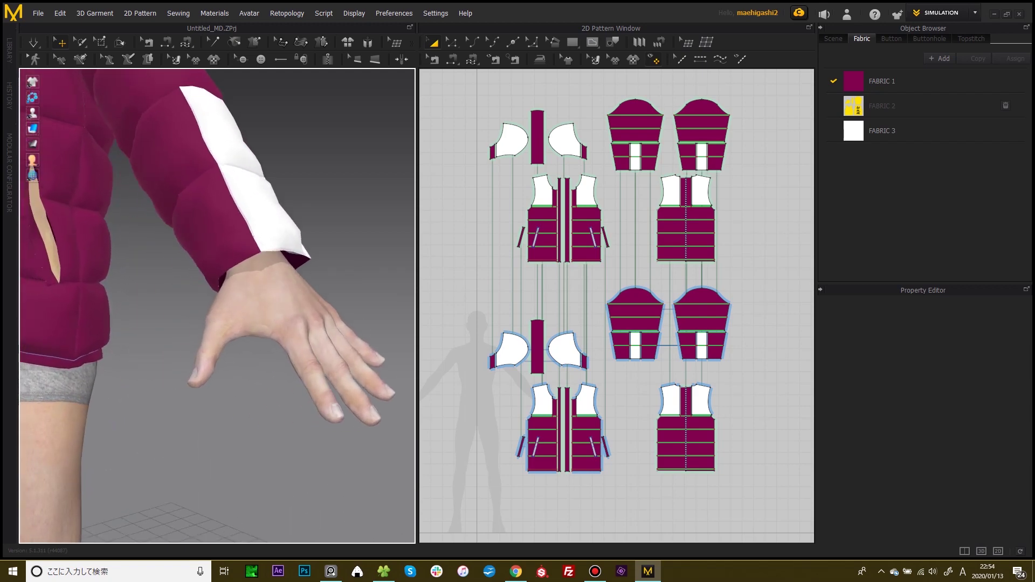
{"action": "scroll", "coordinate": [256, 298], "scroll_direction": "down", "scroll_amount": 8}
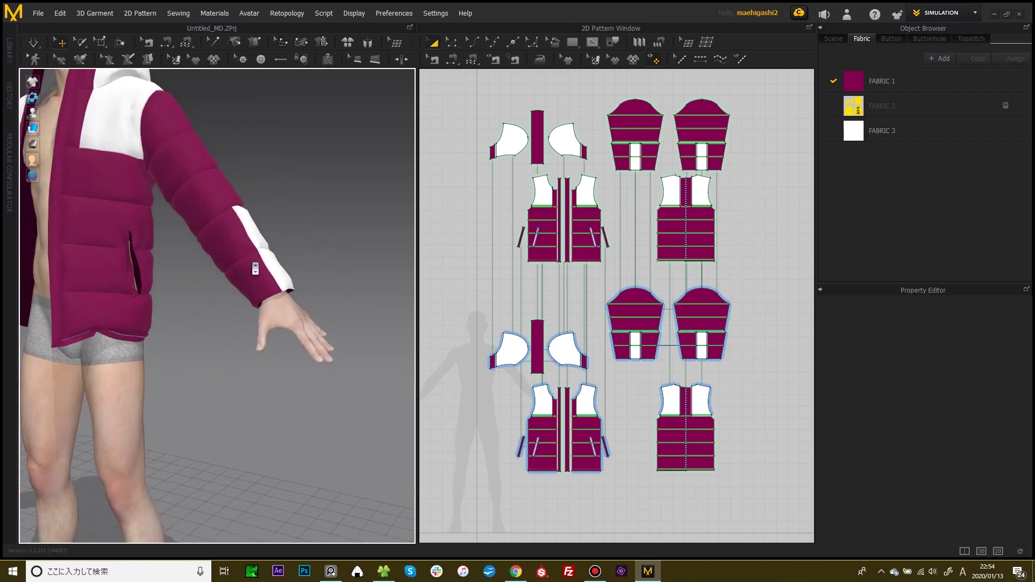
{"action": "scroll", "coordinate": [652, 313], "scroll_direction": "up", "scroll_amount": 1}
{"action": "middle_click_drag", "start_coordinate": [653, 314], "coordinate": [612, 290]}
{"action": "scroll", "coordinate": [638, 306], "scroll_direction": "up", "scroll_amount": 4}
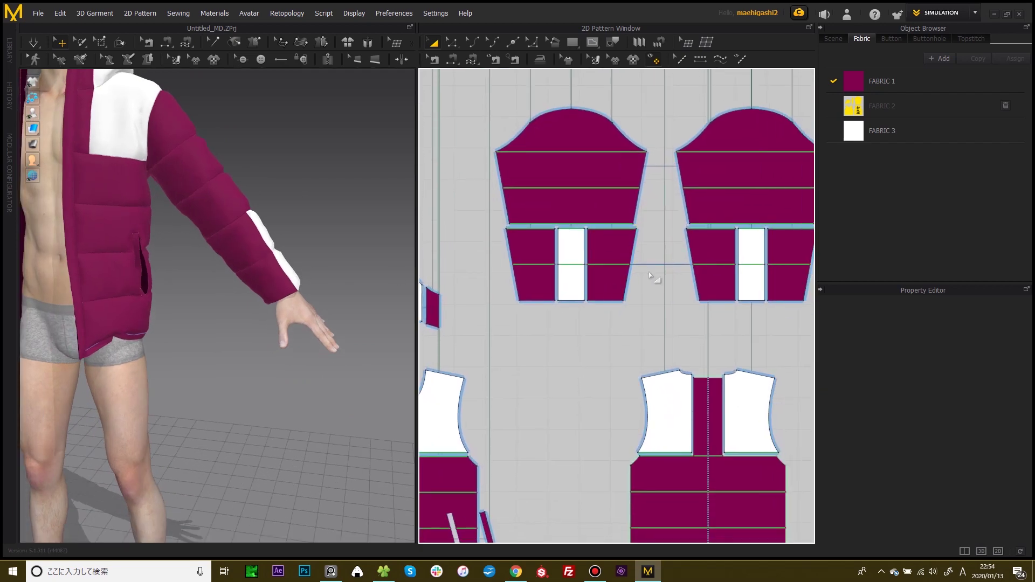
{"action": "scroll", "coordinate": [279, 280], "scroll_direction": "down", "scroll_amount": 2}
{"action": "middle_click_drag", "start_coordinate": [208, 244], "coordinate": [244, 287]}
{"action": "right_click_drag", "start_coordinate": [248, 275], "coordinate": [300, 267]}
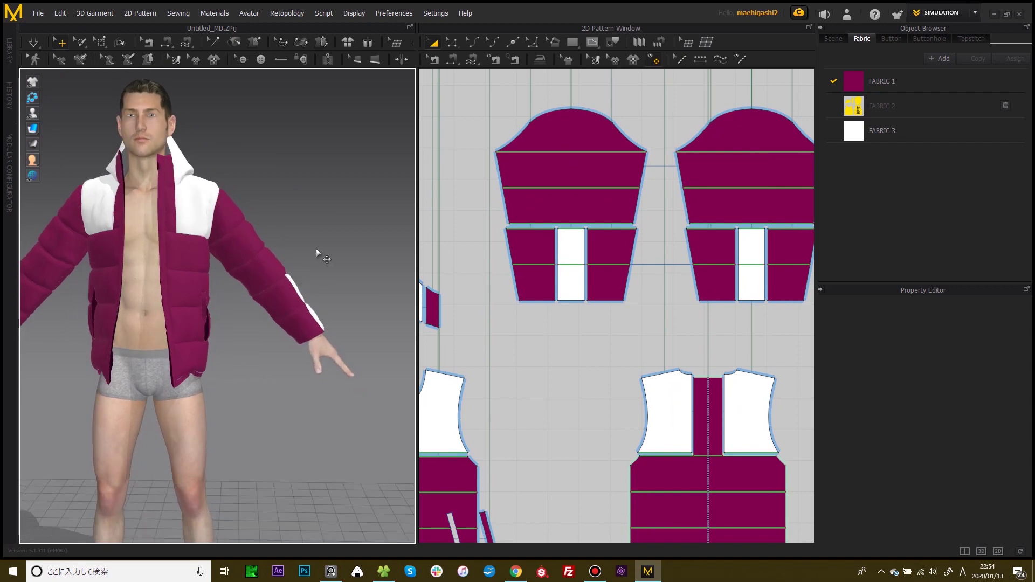
- Push the avatar's left sleeve up the forearm during the simulation
{"action": "scroll", "coordinate": [316, 248], "scroll_direction": "down", "scroll_amount": 1}
{"action": "right_click_drag", "start_coordinate": [287, 331], "coordinate": [273, 285]}
{"action": "left_click", "coordinate": [279, 289]}
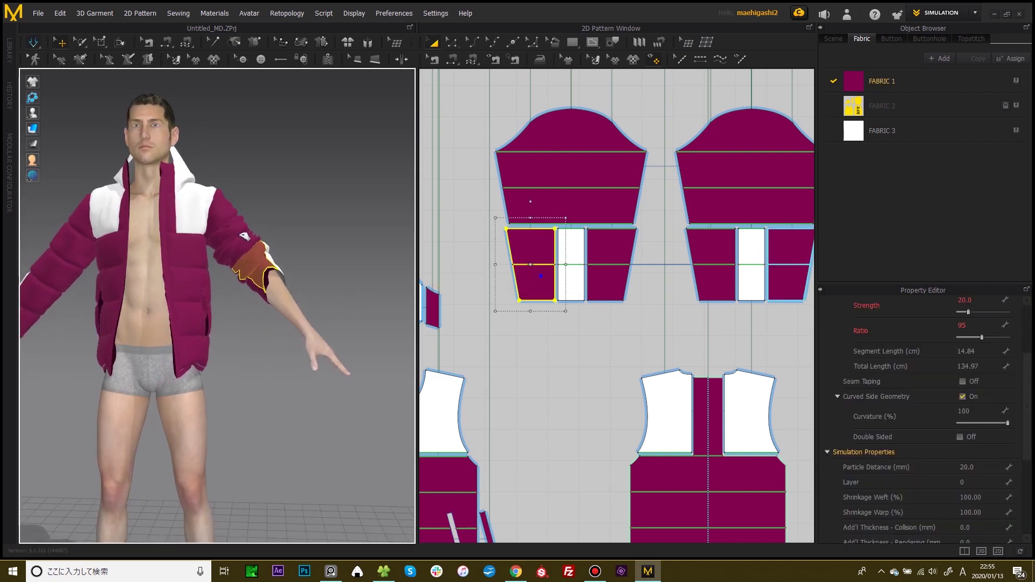
{"action": "right_click_drag", "start_coordinate": [254, 254], "coordinate": [258, 260]}
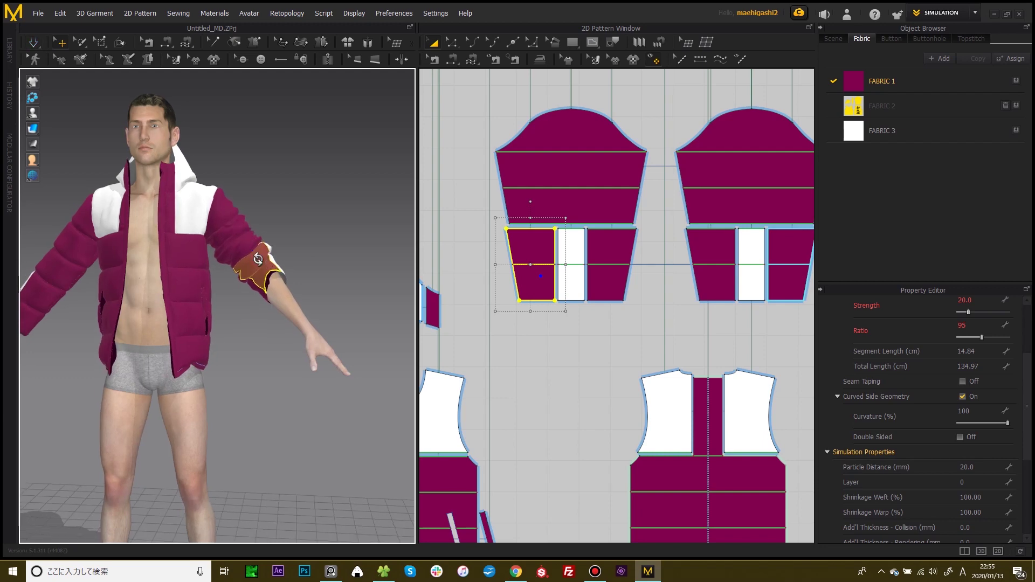
- Select all left sleeve pieces in both pattern sets and apply Solidify to them
{"action": "left_click", "coordinate": [228, 235], "text": "shift"}
{"action": "right_click_drag", "start_coordinate": [277, 253], "coordinate": [203, 265]}
{"action": "left_click", "coordinate": [266, 258], "text": "shift"}
{"action": "scroll", "coordinate": [617, 259], "scroll_direction": "down", "scroll_amount": 5}
{"action": "middle_click_drag", "start_coordinate": [614, 134], "coordinate": [604, 323]}
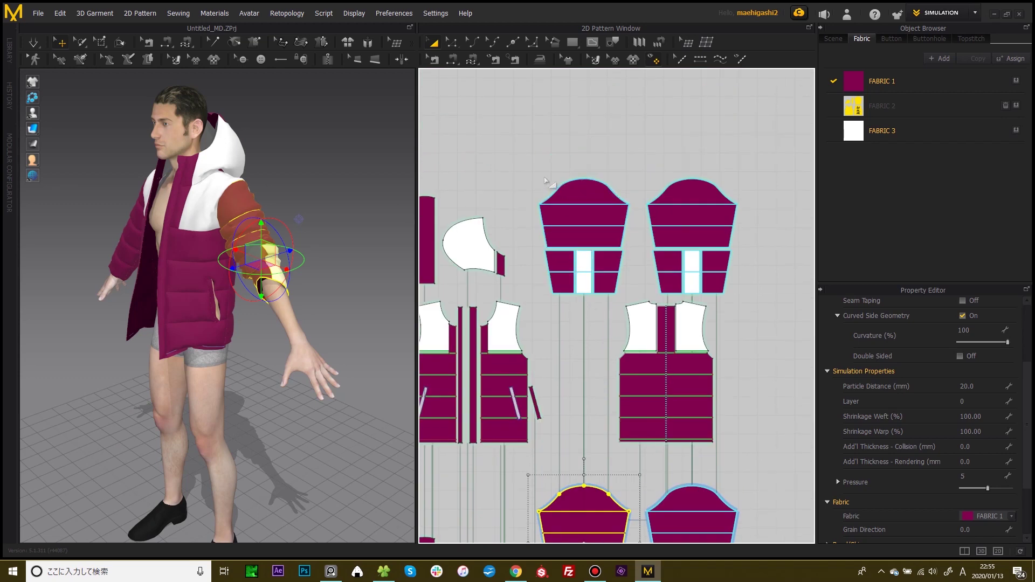
{"action": "left_click", "coordinate": [615, 230], "text": "shift"}
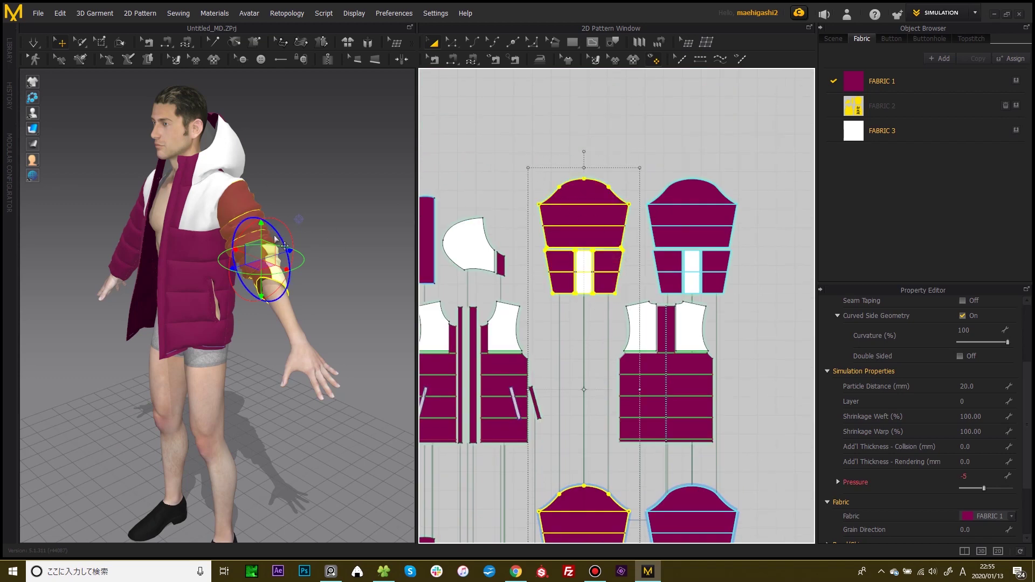
{"action": "scroll", "coordinate": [274, 237], "scroll_direction": "up", "scroll_amount": 3}
{"action": "right_click", "coordinate": [252, 177]}
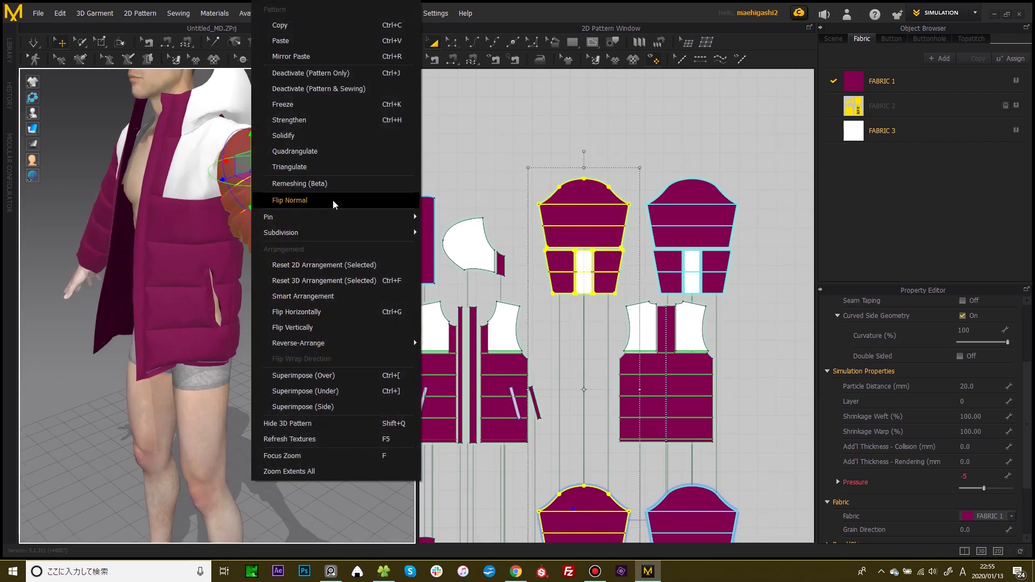
{"action": "left_click", "coordinate": [292, 136]}
- Push the avatar's right sleeve up the forearm during the simulation
{"action": "right_click_drag", "start_coordinate": [302, 138], "coordinate": [324, 162]}
{"action": "right_click_drag", "start_coordinate": [345, 204], "coordinate": [324, 292]}
{"action": "key", "text": "2"}
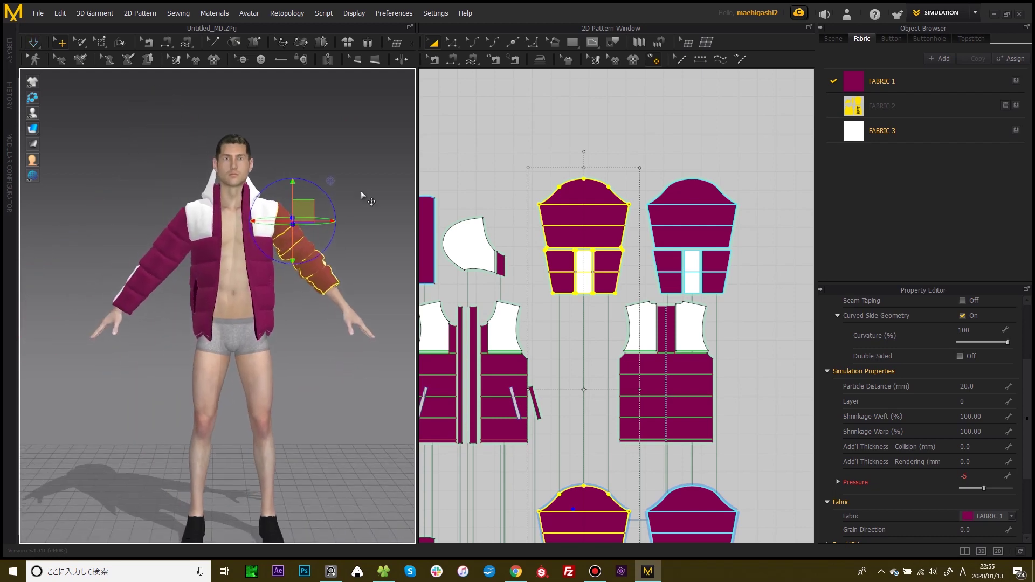
{"action": "middle_click_drag", "start_coordinate": [126, 306], "coordinate": [187, 342]}
{"action": "scroll", "coordinate": [195, 346], "scroll_direction": "up", "scroll_amount": 4}
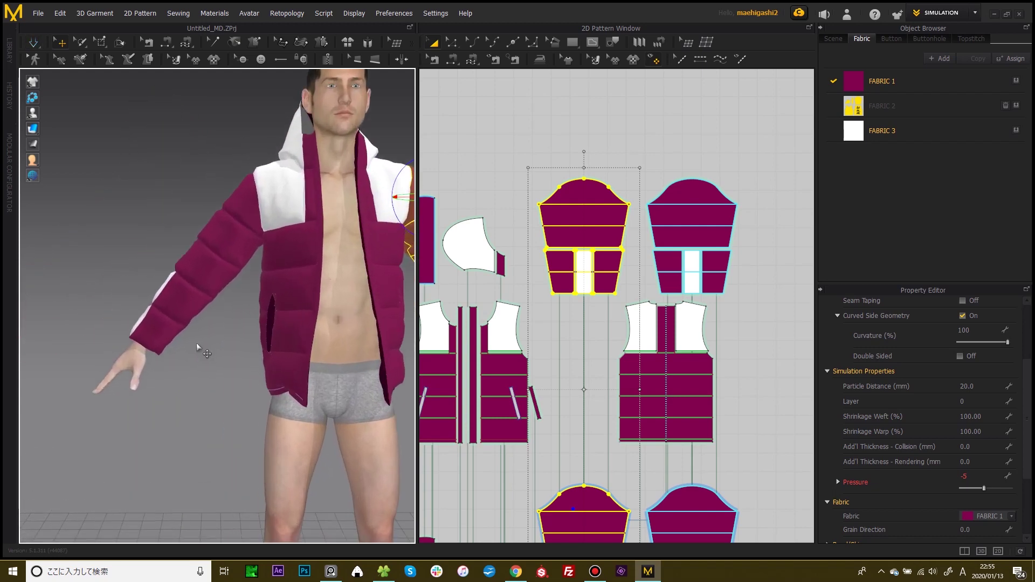
{"action": "left_click_drag", "start_coordinate": [162, 340], "coordinate": [230, 209]}
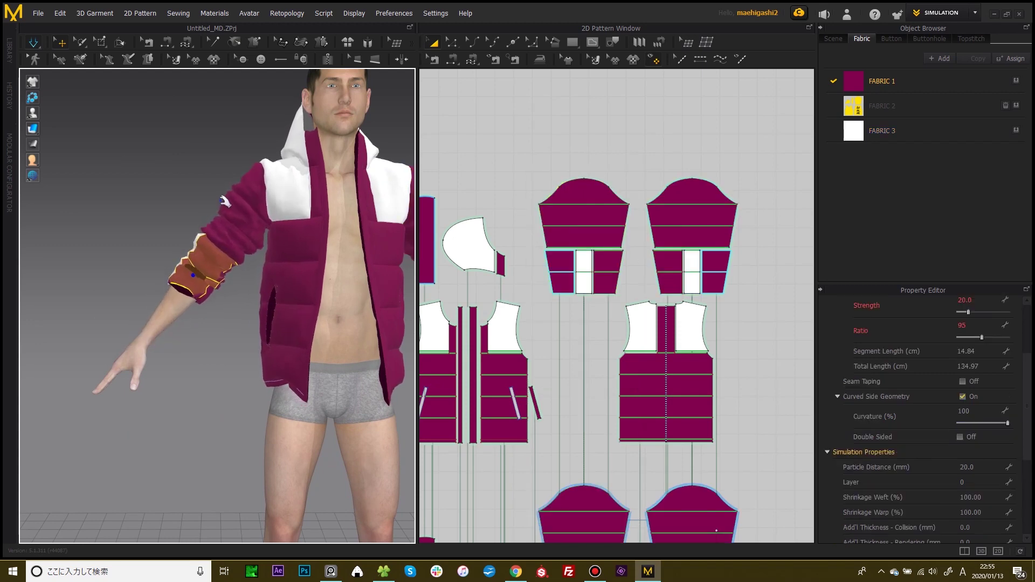
{"action": "right_click_drag", "start_coordinate": [208, 203], "coordinate": [235, 208]}
- Select all right sleeve pieces in both pattern sets and apply Solidify to them
{"action": "left_click", "coordinate": [220, 231], "text": "shift"}
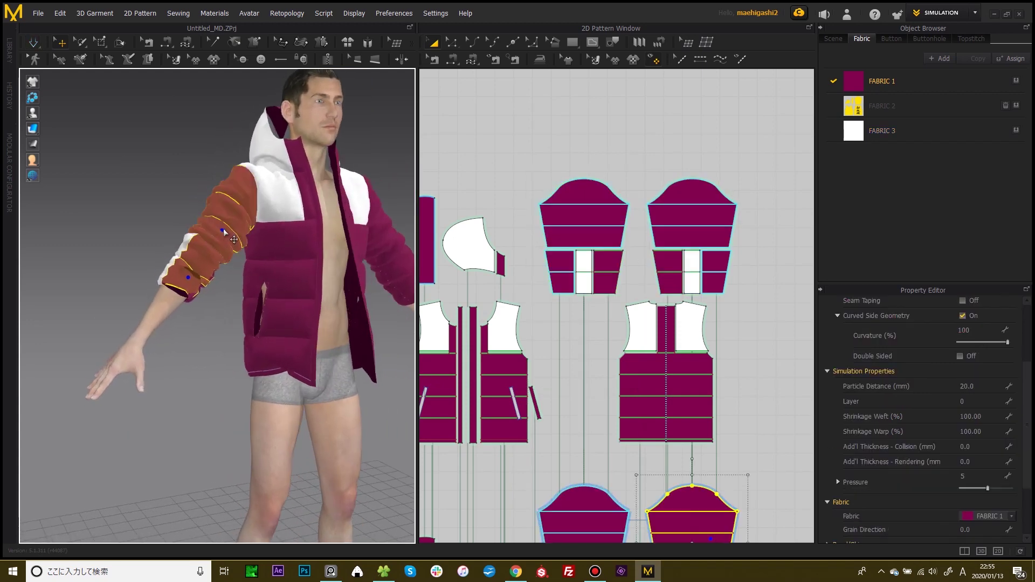
{"action": "scroll", "coordinate": [633, 213], "scroll_direction": "down", "scroll_amount": 2}
{"action": "scroll", "coordinate": [634, 212], "scroll_direction": "down", "scroll_amount": 1}
{"action": "left_click_drag", "start_coordinate": [646, 156], "coordinate": [738, 278]}
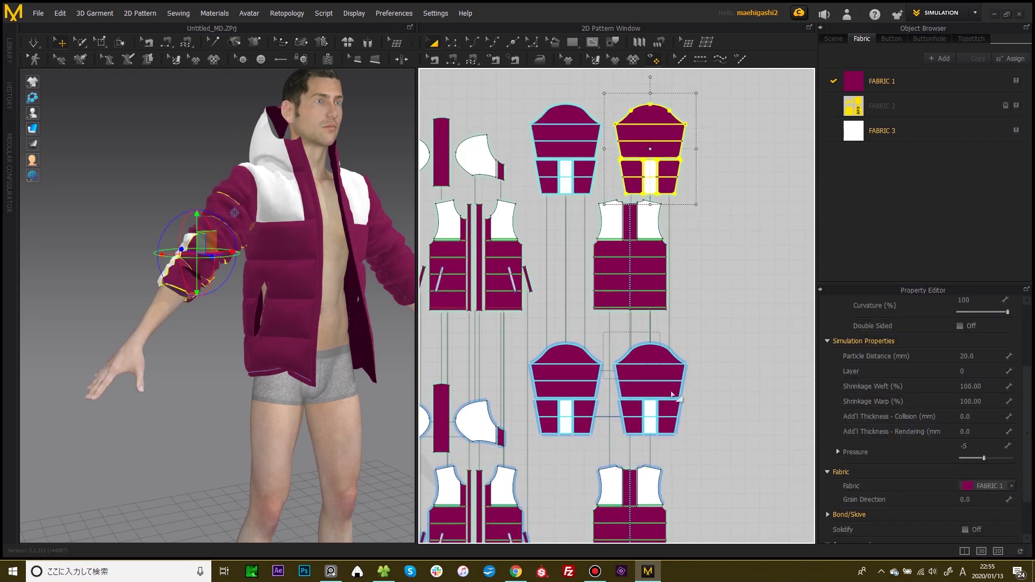
{"action": "left_click_drag", "start_coordinate": [706, 444], "coordinate": [690, 423], "text": "shift"}
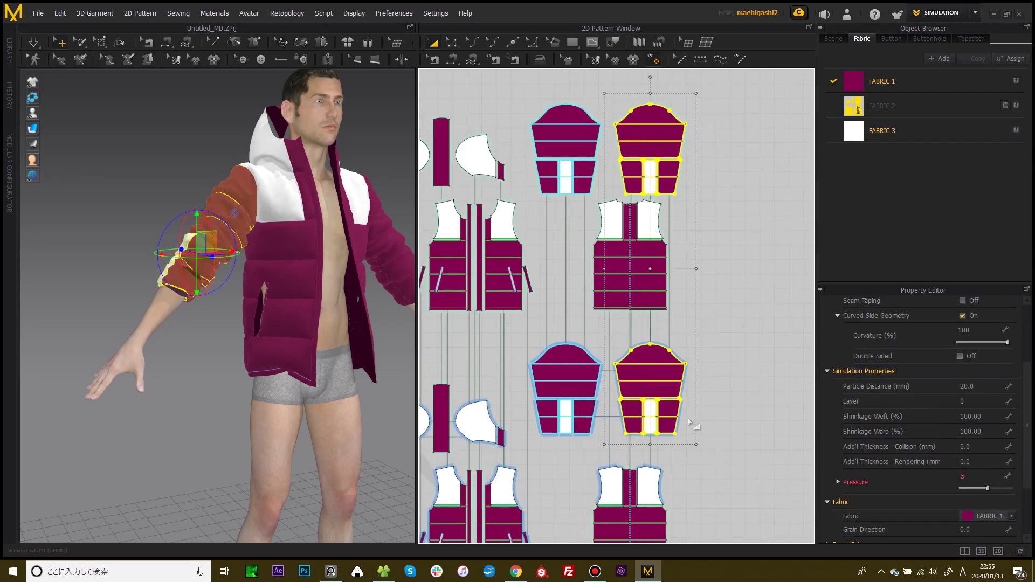
{"action": "right_click", "coordinate": [239, 197]}
{"action": "left_click", "coordinate": [279, 134]}
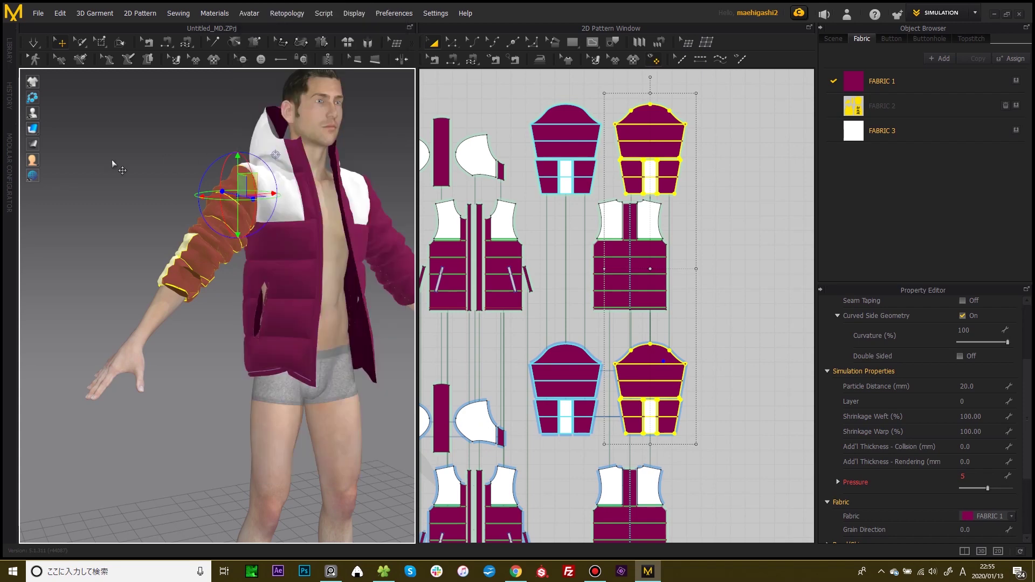
- Simulate the jacket and pull the left sleeve back down to the wrist
{"action": "left_click", "coordinate": [131, 168]}
{"action": "right_click_drag", "start_coordinate": [160, 194], "coordinate": [233, 199]}
{"action": "right_click_drag", "start_coordinate": [294, 232], "coordinate": [248, 292]}
{"action": "key", "text": "space"}
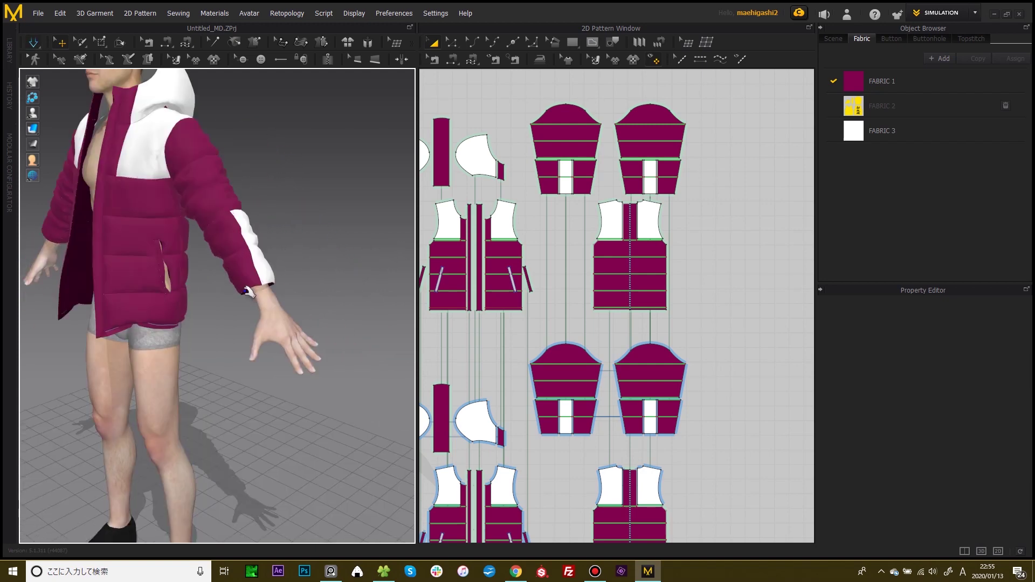
{"action": "right_click_drag", "start_coordinate": [293, 259], "coordinate": [313, 244]}
{"action": "key", "text": "space"}
- Draw a thin rectangular cuff pattern about 24.6 cm wide below the lower set's left sleeve
{"action": "scroll", "coordinate": [668, 259], "scroll_direction": "down", "scroll_amount": 5}
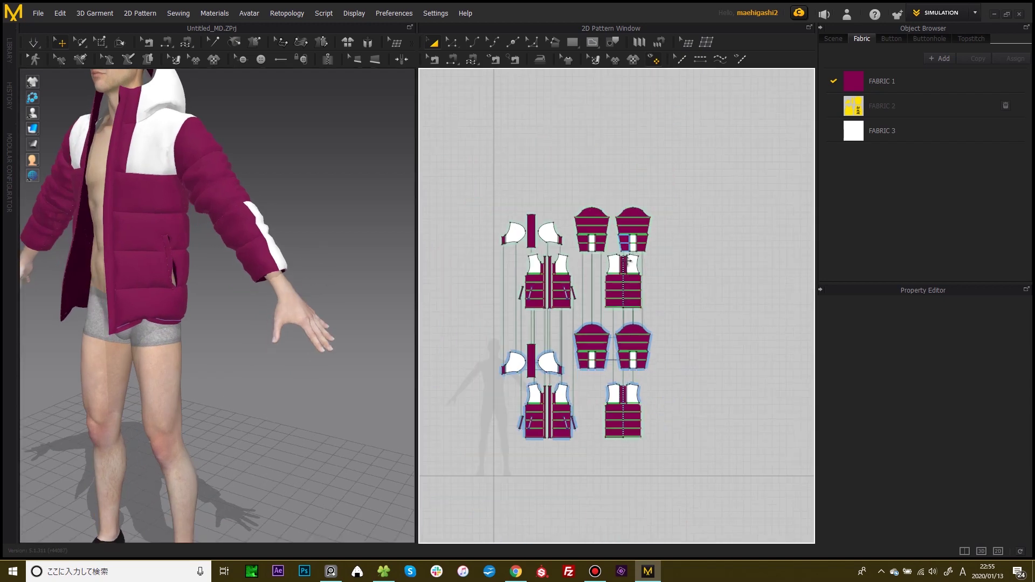
{"action": "scroll", "coordinate": [652, 321], "scroll_direction": "up", "scroll_amount": 6}
{"action": "scroll", "coordinate": [653, 320], "scroll_direction": "up", "scroll_amount": 2}
{"action": "middle_click_drag", "start_coordinate": [510, 313], "coordinate": [590, 279]}
{"action": "key", "text": "s"}
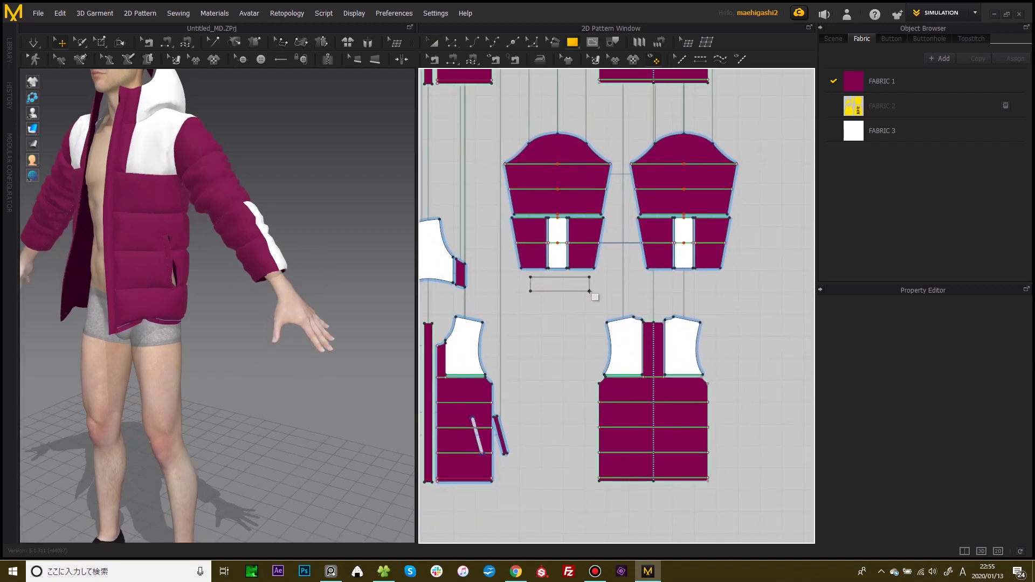
{"action": "left_click_drag", "start_coordinate": [585, 286], "coordinate": [585, 282]}
{"action": "scroll", "coordinate": [496, 288], "scroll_direction": "up", "scroll_amount": 3}
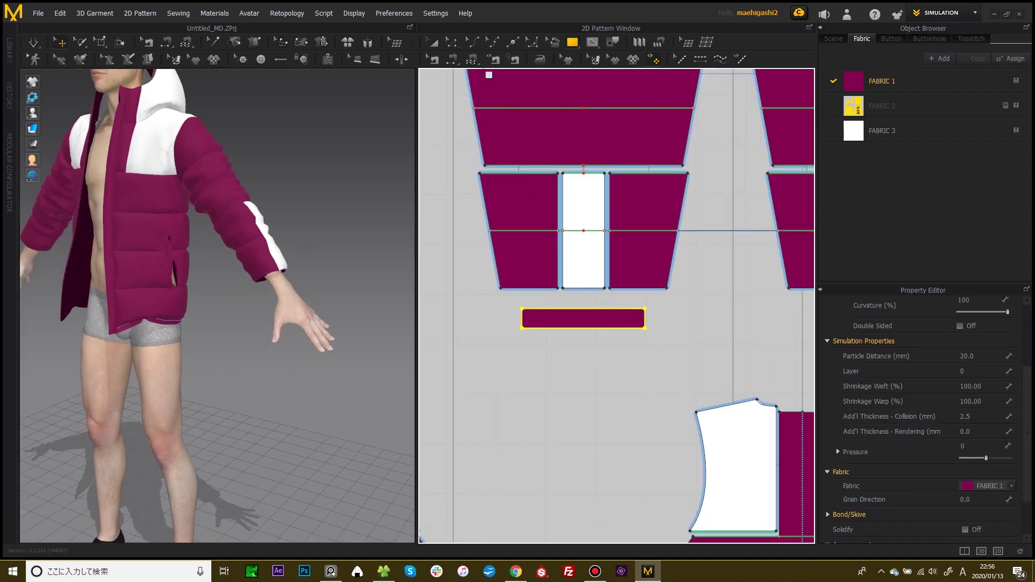
- Sew the three hem edges of the left sleeve to the cuff's upper edge with M:N sewing, and join the cuff's short ends
{"action": "key", "text": "m"}
{"action": "left_click", "coordinate": [501, 290]}
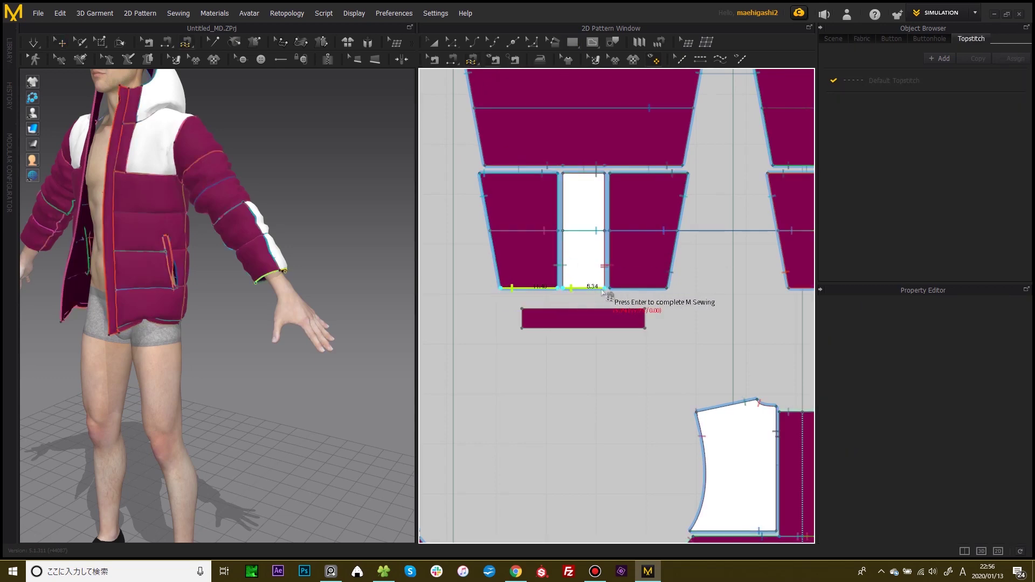
{"action": "key", "text": "Return"}
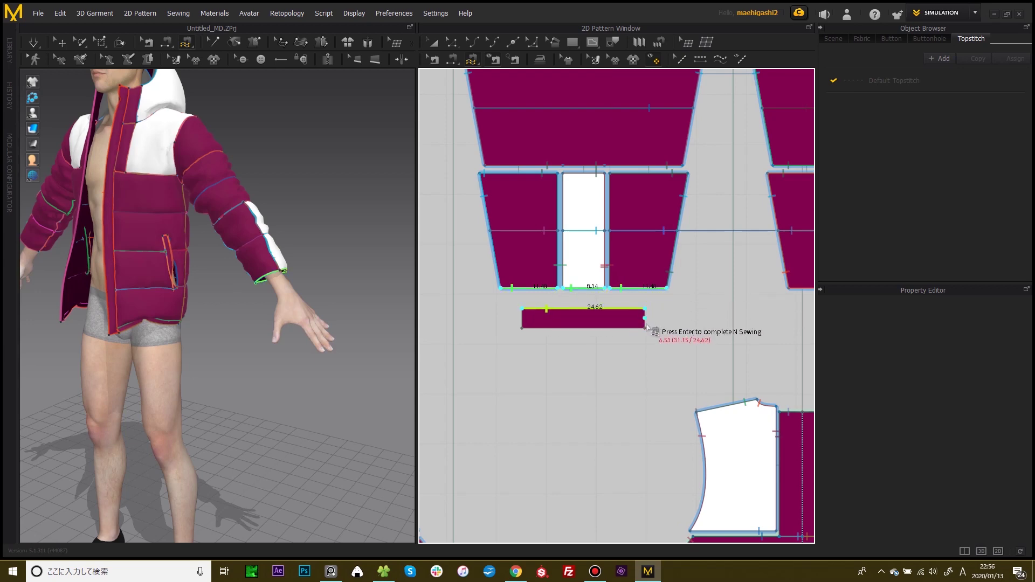
{"action": "key", "text": "Return"}
{"action": "left_click", "coordinate": [526, 320]}
{"action": "left_click", "coordinate": [651, 320]}
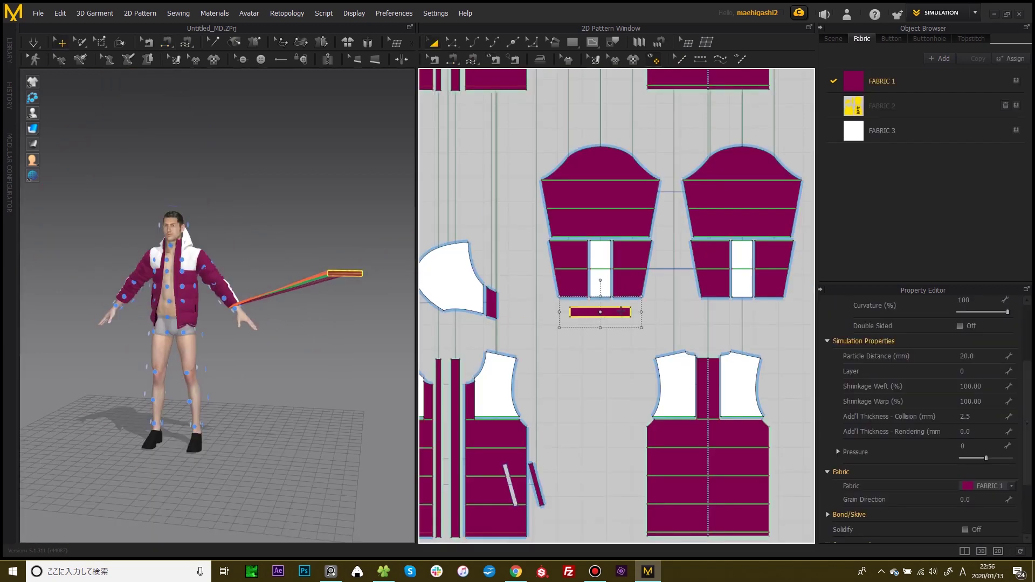
- Copy the cuff and place the copy below the lower set's right sleeve
{"action": "left_click", "coordinate": [574, 309]}
{"action": "key", "text": "ctrl+c"}
{"action": "key", "text": "ctrl+v"}
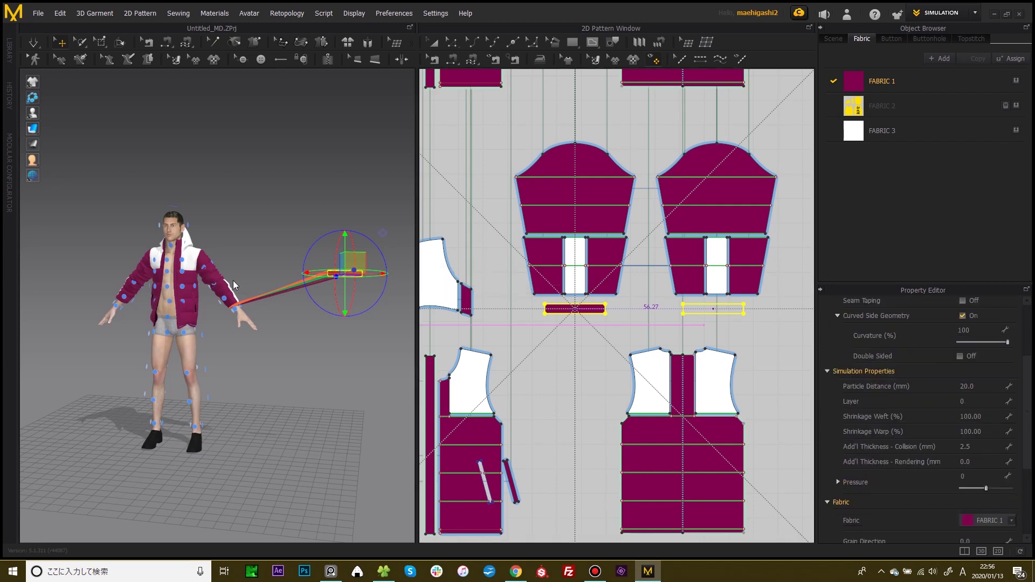
{"action": "left_click", "coordinate": [242, 273]}
- Place the left cuff on the avatar's left wrist arrangement point and simulate it
{"action": "scroll", "coordinate": [232, 262], "scroll_direction": "up", "scroll_amount": 3}
{"action": "left_click", "coordinate": [555, 315]}
{"action": "right_click_drag", "start_coordinate": [268, 315], "coordinate": [243, 317]}
{"action": "scroll", "coordinate": [242, 319], "scroll_direction": "up", "scroll_amount": 1}
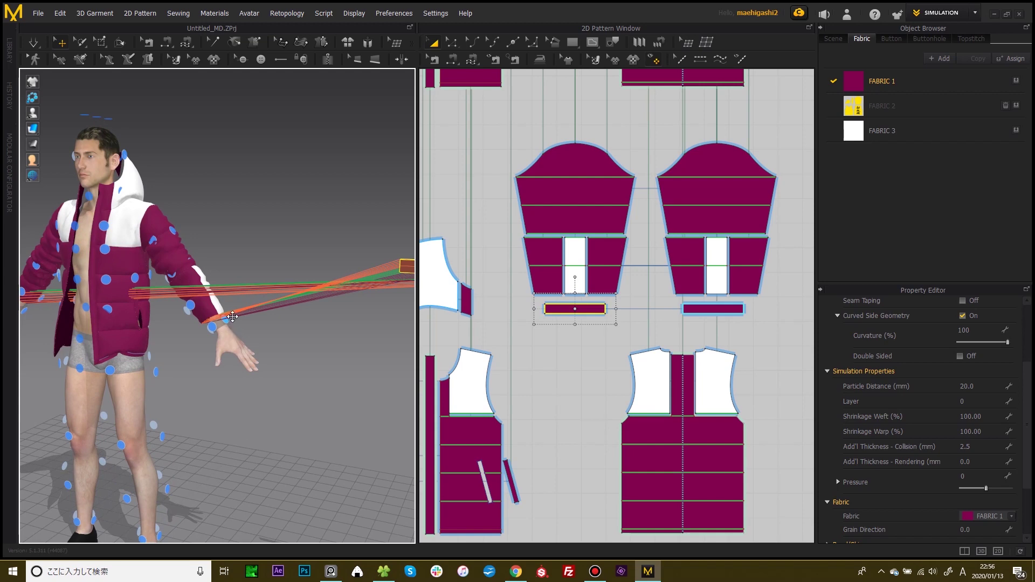
{"action": "left_click", "coordinate": [231, 317]}
{"action": "key", "text": "2"}
{"action": "scroll", "coordinate": [303, 315], "scroll_direction": "up", "scroll_amount": 3}
{"action": "key", "text": "space"}
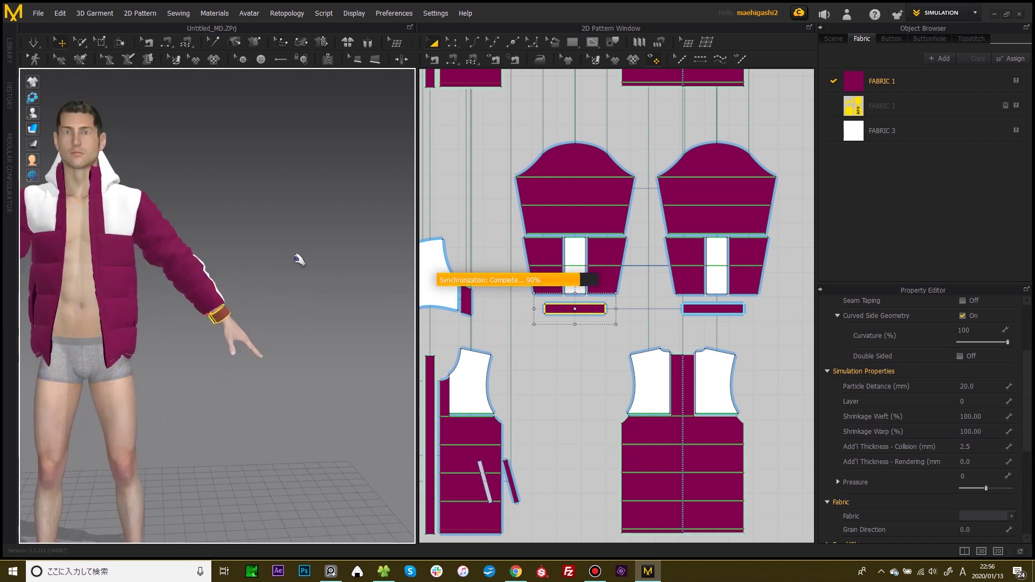
- Examine the simulated left cuff around the wrist and the overall fit of the jacket and patterns
{"action": "right_click_drag", "start_coordinate": [280, 246], "coordinate": [229, 280]}
{"action": "scroll", "coordinate": [228, 280], "scroll_direction": "up", "scroll_amount": 3}
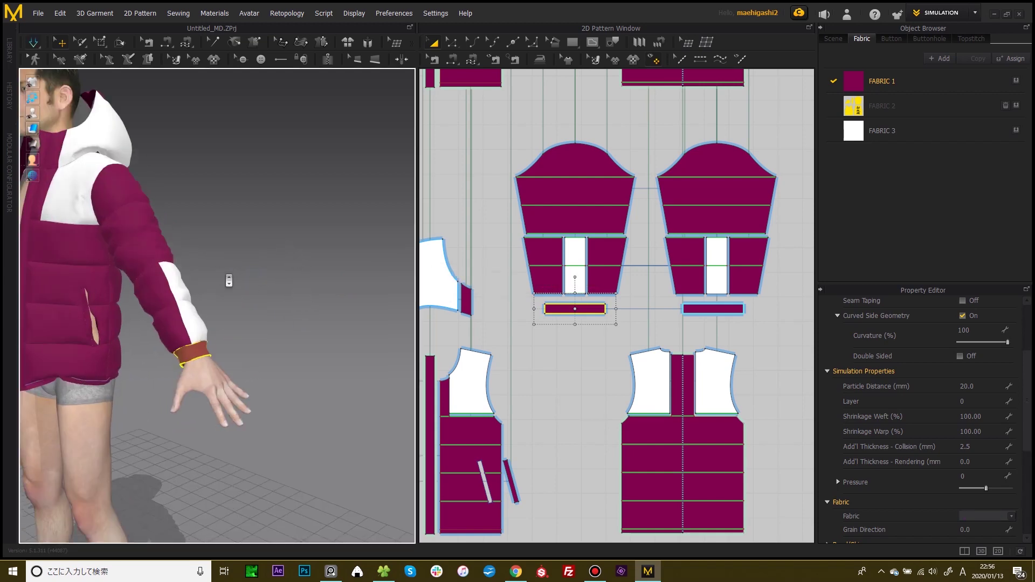
{"action": "middle_click_drag", "start_coordinate": [229, 280], "coordinate": [266, 268]}
{"action": "right_click_drag", "start_coordinate": [266, 269], "coordinate": [183, 313]}
{"action": "scroll", "coordinate": [224, 353], "scroll_direction": "up", "scroll_amount": 3}
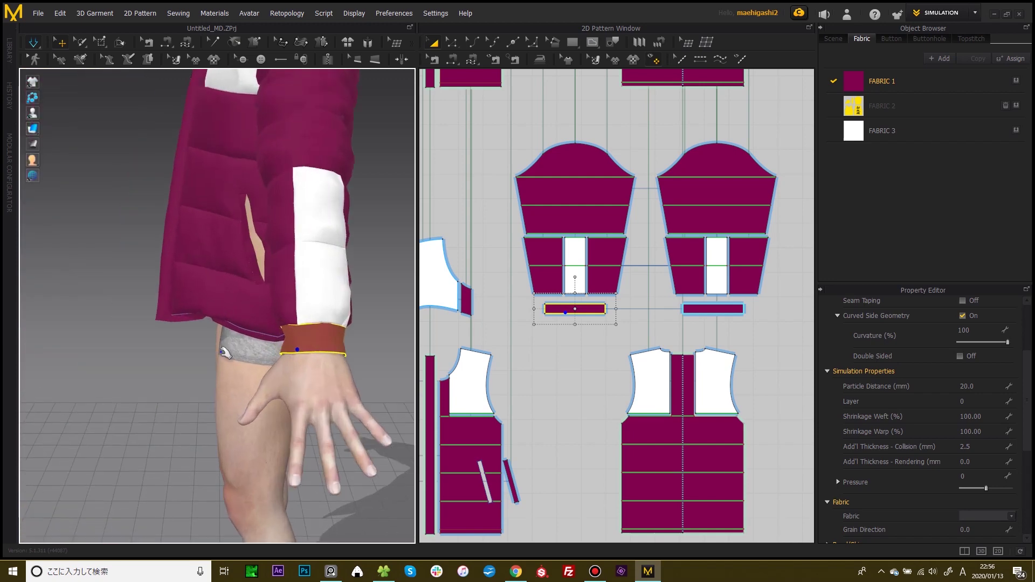
{"action": "right_click_drag", "start_coordinate": [224, 352], "coordinate": [301, 345]}
{"action": "scroll", "coordinate": [726, 297], "scroll_direction": "down", "scroll_amount": 6}
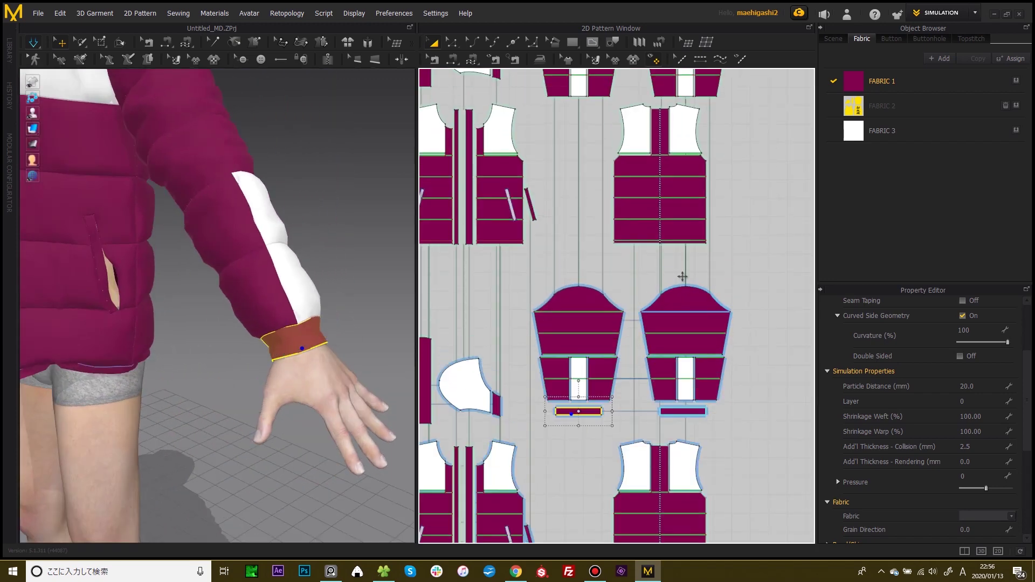
{"action": "scroll", "coordinate": [626, 371], "scroll_direction": "up", "scroll_amount": 4}
{"action": "scroll", "coordinate": [381, 289], "scroll_direction": "down", "scroll_amount": 2}
{"action": "right_click_drag", "start_coordinate": [381, 289], "coordinate": [263, 351]}
{"action": "scroll", "coordinate": [254, 298], "scroll_direction": "down", "scroll_amount": 3}
{"action": "scroll", "coordinate": [264, 350], "scroll_direction": "up", "scroll_amount": 2}
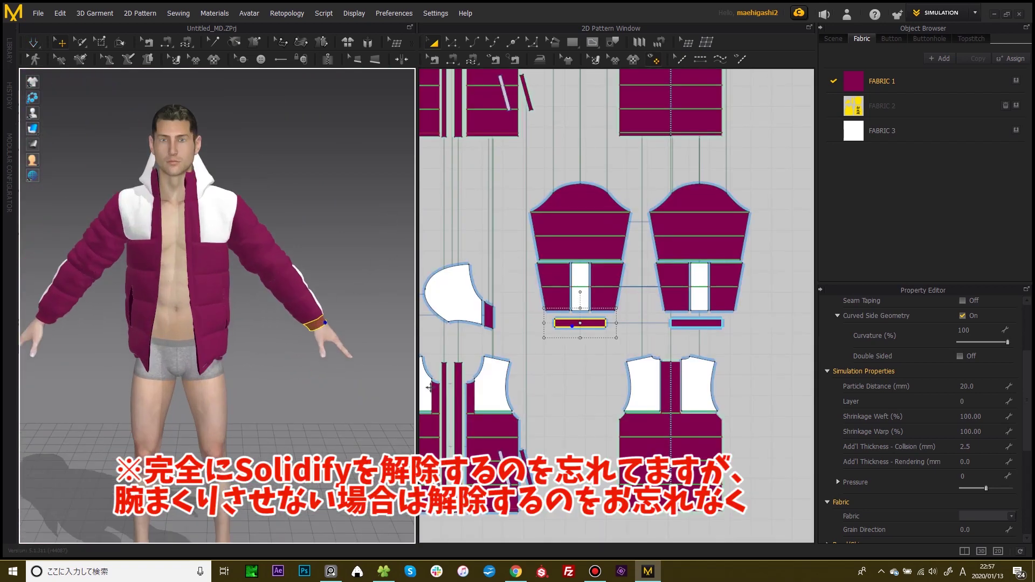
- Draw a rectangular pocket bag piece about 17 × 17.8 cm below the lower set's front panels and duplicate it alongside
{"action": "middle_click_drag", "start_coordinate": [489, 526], "coordinate": [621, 340]}
{"action": "scroll", "coordinate": [621, 340], "scroll_direction": "up", "scroll_amount": 3}
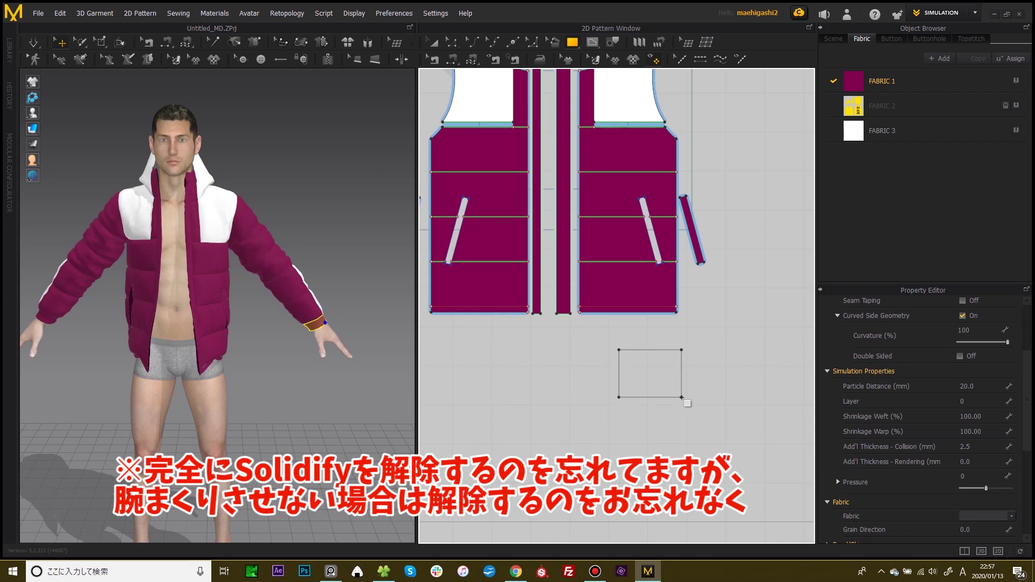
{"action": "left_click_drag", "start_coordinate": [683, 413], "coordinate": [685, 420]}
{"action": "middle_click_drag", "start_coordinate": [686, 320], "coordinate": [687, 338]}
{"action": "left_click_drag", "start_coordinate": [667, 404], "coordinate": [620, 259]}
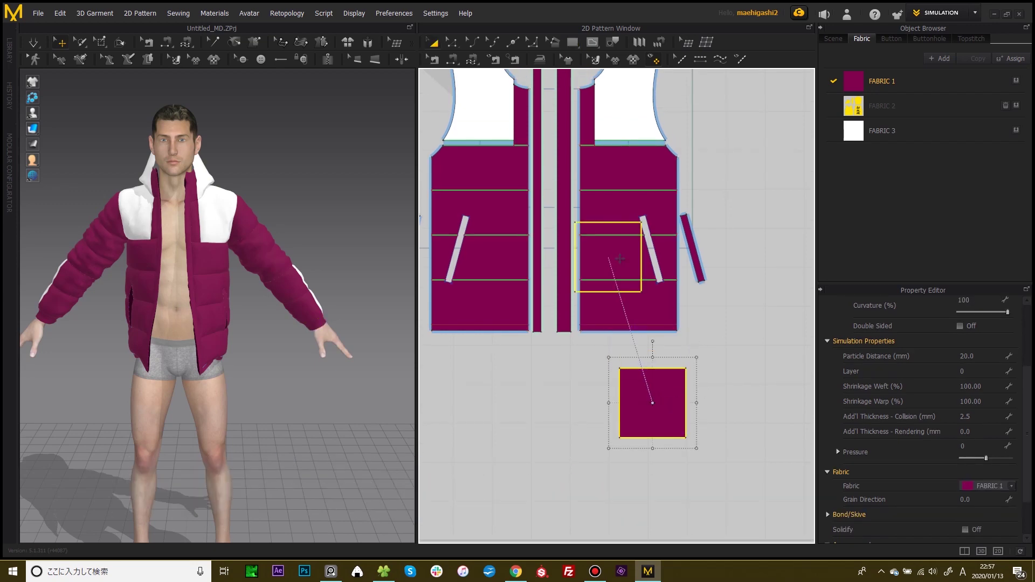
{"action": "left_click_drag", "start_coordinate": [628, 271], "coordinate": [656, 411]}
{"action": "middle_click_drag", "start_coordinate": [656, 411], "coordinate": [657, 313]}
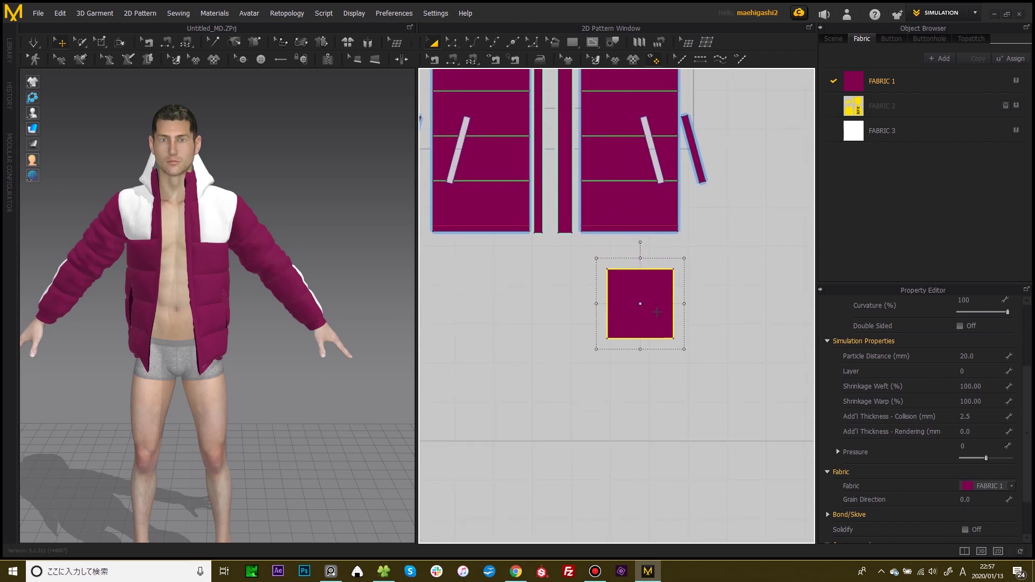
{"action": "left_click_drag", "start_coordinate": [651, 349], "coordinate": [641, 390]}
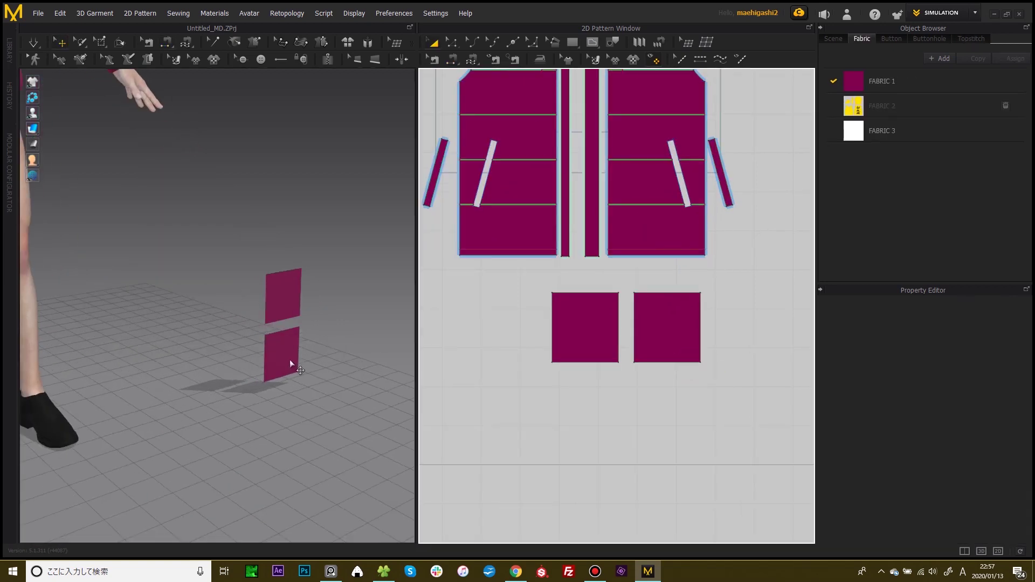
- Flip one pocket bag piece horizontally in 3D and place it parallel behind the other piece
{"action": "left_click", "coordinate": [290, 360]}
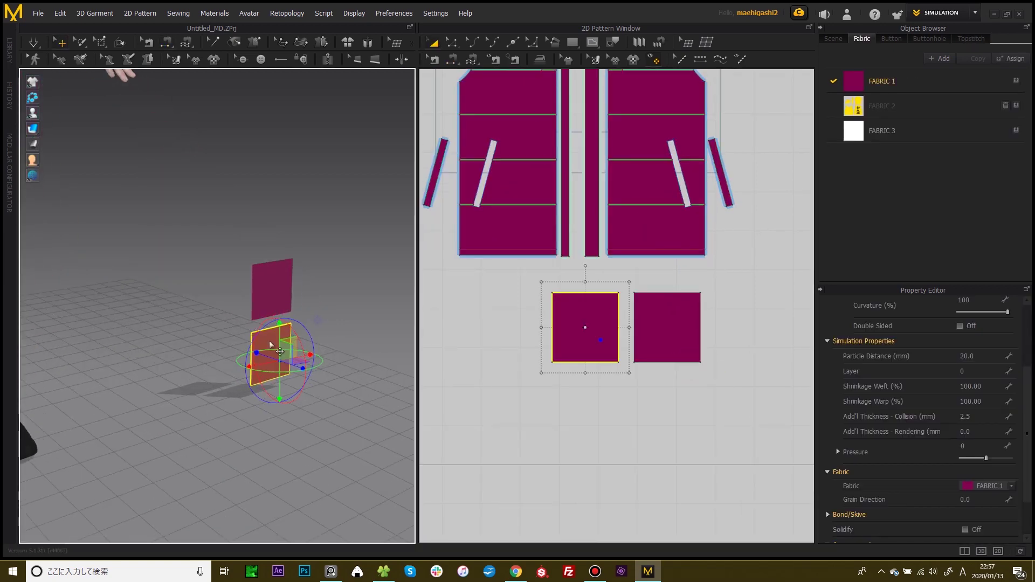
{"action": "left_click_drag", "start_coordinate": [262, 283], "coordinate": [269, 280]}
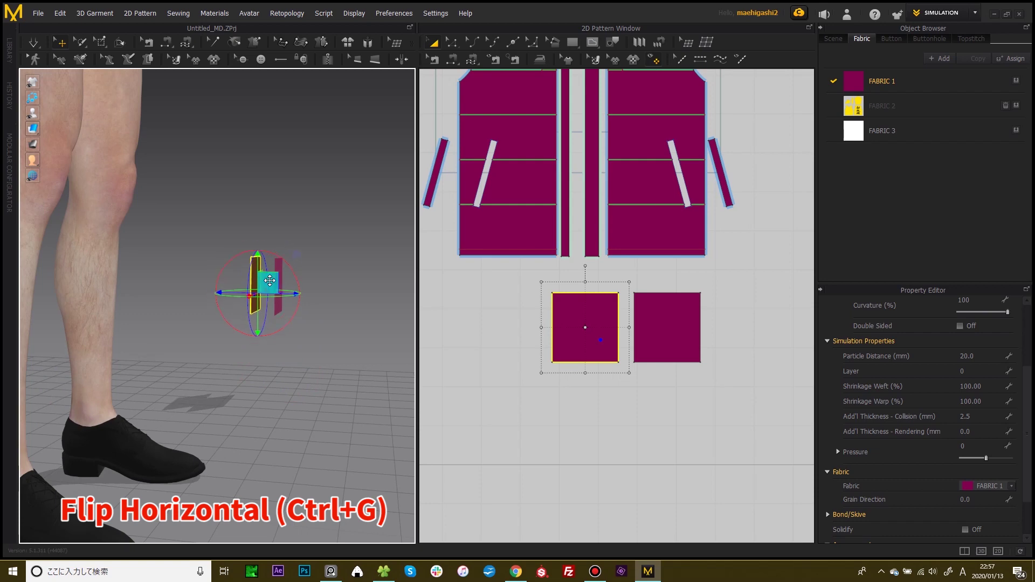
{"action": "right_click_drag", "start_coordinate": [327, 231], "coordinate": [295, 233]}
{"action": "scroll", "coordinate": [293, 218], "scroll_direction": "up", "scroll_amount": 4}
{"action": "left_click", "coordinate": [298, 211]}
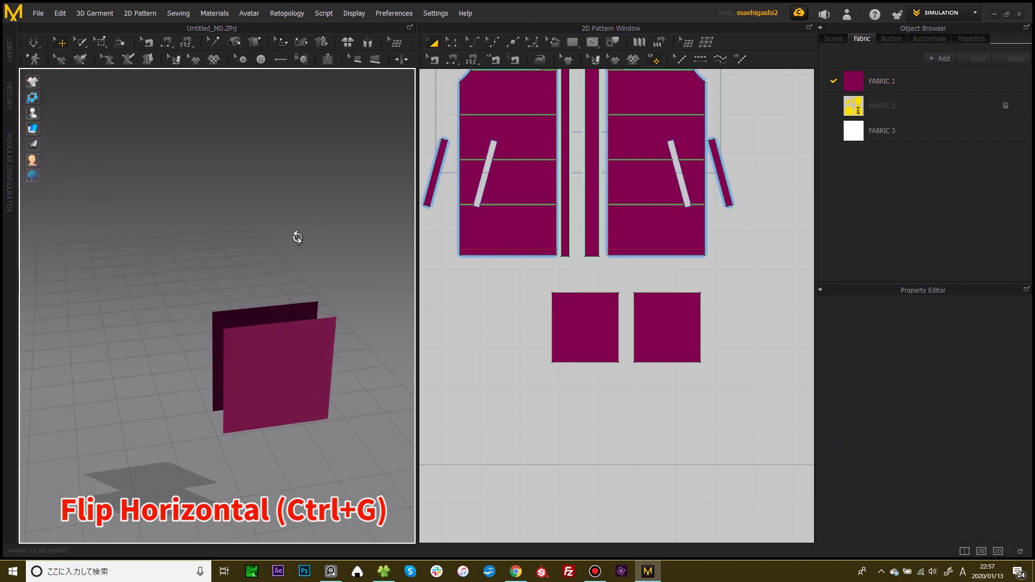
{"action": "middle_click_drag", "start_coordinate": [295, 233], "coordinate": [292, 215]}
- Sew the two pocket bag pieces together along their upper, lower and adjacent side edges
{"action": "key", "text": "n"}
{"action": "left_click", "coordinate": [655, 301]}
{"action": "left_click", "coordinate": [609, 296]}
{"action": "left_click", "coordinate": [598, 360]}
{"action": "left_click", "coordinate": [647, 361]}
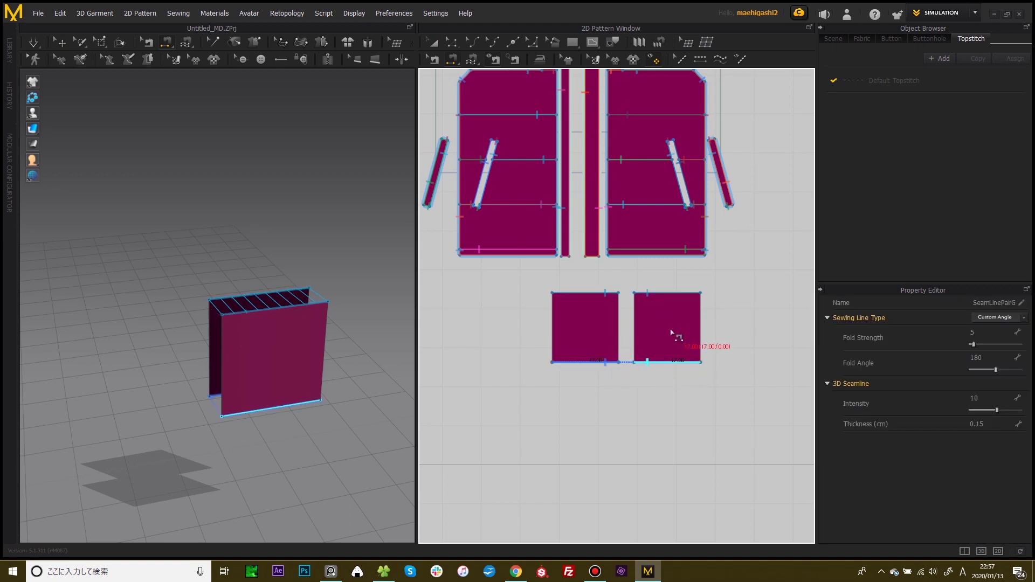
{"action": "left_click", "coordinate": [624, 330]}
{"action": "left_click", "coordinate": [636, 327]}
{"action": "right_click_drag", "start_coordinate": [262, 335], "coordinate": [224, 324]}
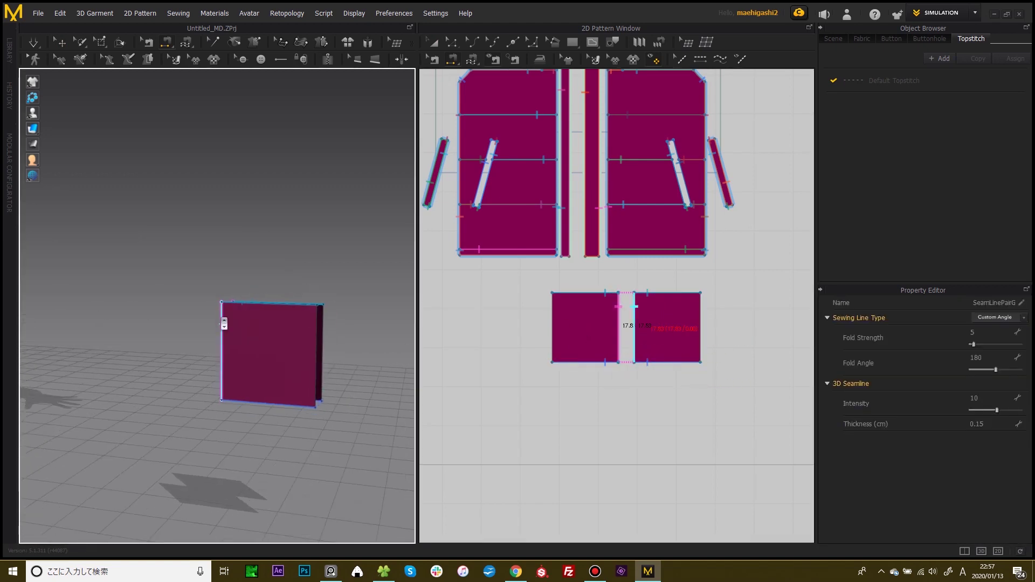
- Hide the avatar and move the sewn pocket bag inside the jacket behind the avatar's left front pocket opening
{"action": "scroll", "coordinate": [224, 323], "scroll_direction": "down", "scroll_amount": 5}
{"action": "middle_click_drag", "start_coordinate": [264, 323], "coordinate": [345, 382]}
{"action": "right_click_drag", "start_coordinate": [279, 334], "coordinate": [310, 321]}
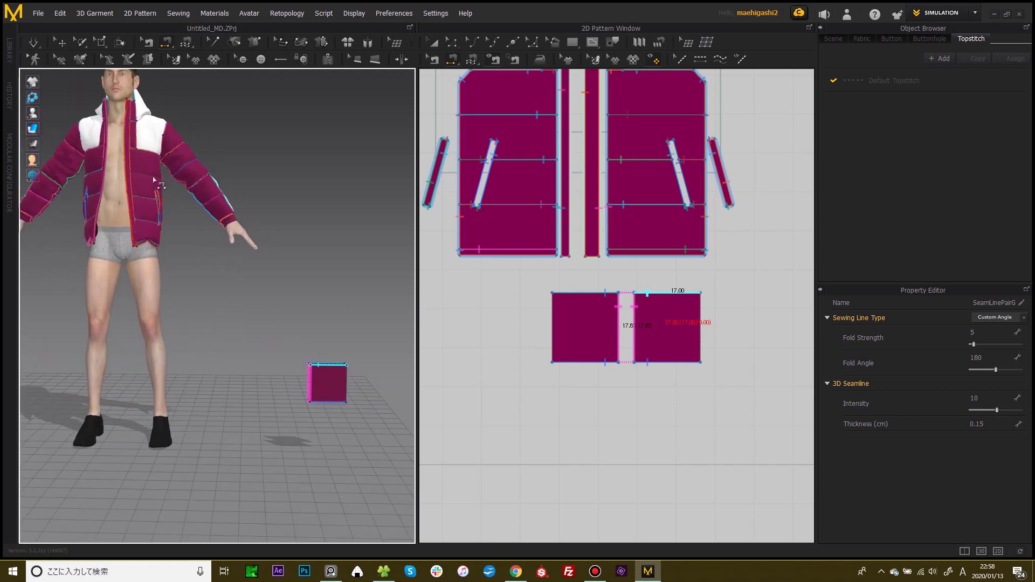
{"action": "left_click_drag", "start_coordinate": [542, 276], "coordinate": [740, 387]}
{"action": "middle_click_drag", "start_coordinate": [241, 180], "coordinate": [269, 266]}
{"action": "key", "text": "shift+a"}
{"action": "right_click_drag", "start_coordinate": [265, 276], "coordinate": [324, 280]}
{"action": "right_click_drag", "start_coordinate": [296, 247], "coordinate": [173, 325]}
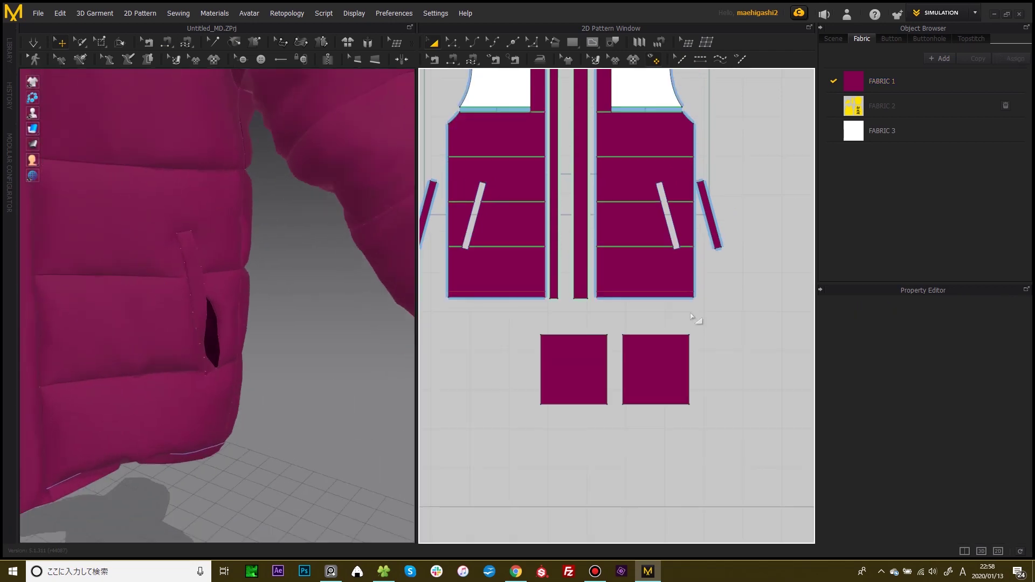
- Sew the pocket bag's two open side edges to the pocket welt and the edge of the pocket opening
{"action": "scroll", "coordinate": [700, 301], "scroll_direction": "up", "scroll_amount": 2}
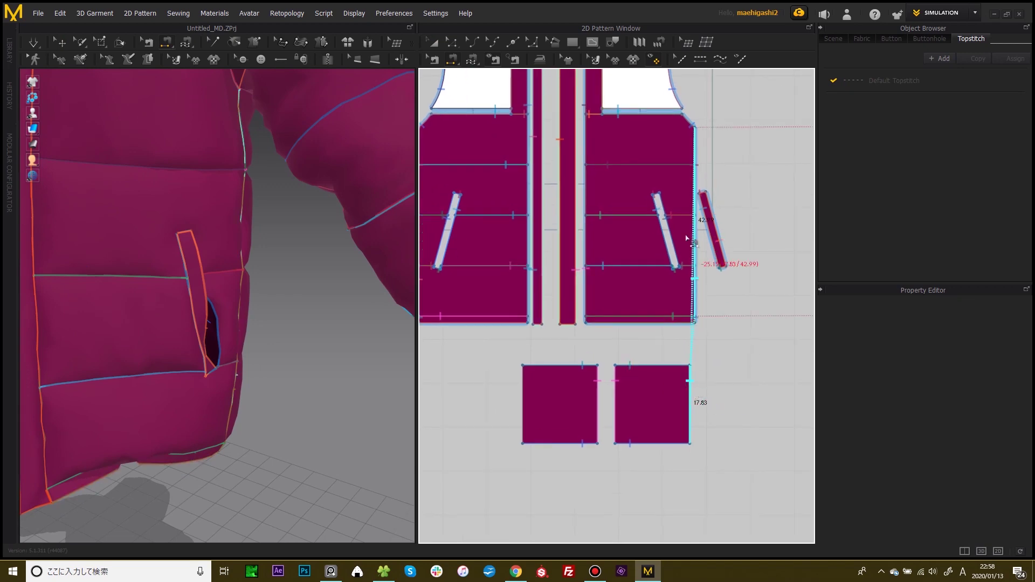
{"action": "left_click", "coordinate": [704, 233]}
{"action": "right_click_drag", "start_coordinate": [334, 248], "coordinate": [129, 229]}
{"action": "left_click", "coordinate": [147, 229]}
{"action": "right_click_drag", "start_coordinate": [159, 270], "coordinate": [136, 267]}
{"action": "left_click", "coordinate": [131, 263]}
{"action": "right_click_drag", "start_coordinate": [202, 291], "coordinate": [311, 84]}
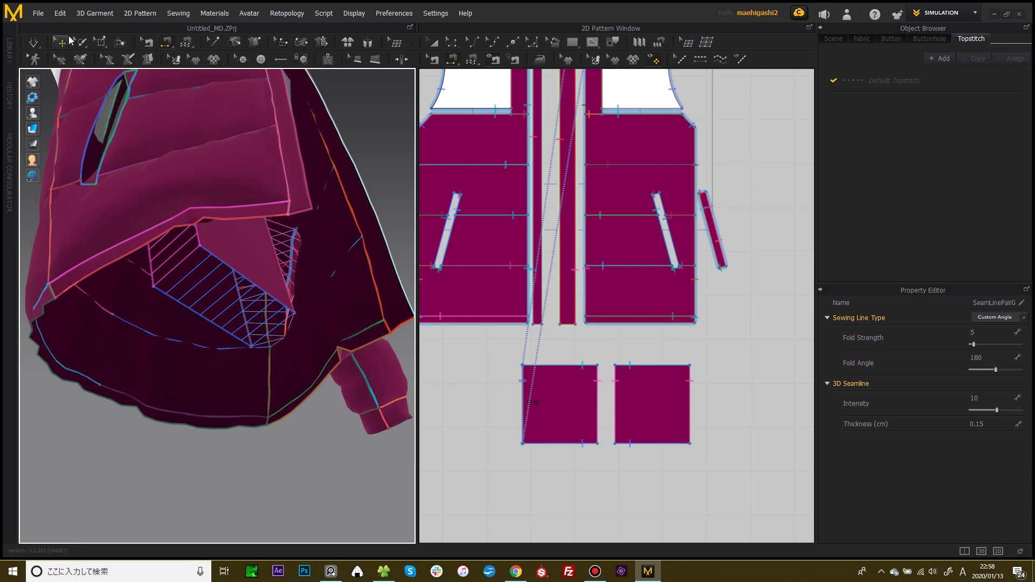
{"action": "mouse_move", "coordinate": [254, 216]}
{"action": "right_mouse_down"}
{"action": "mouse_move", "coordinate": [261, 226]}
{"action": "mouse_move", "coordinate": [224, 245]}
{"action": "mouse_move", "coordinate": [259, 216]}
{"action": "right_mouse_up"}
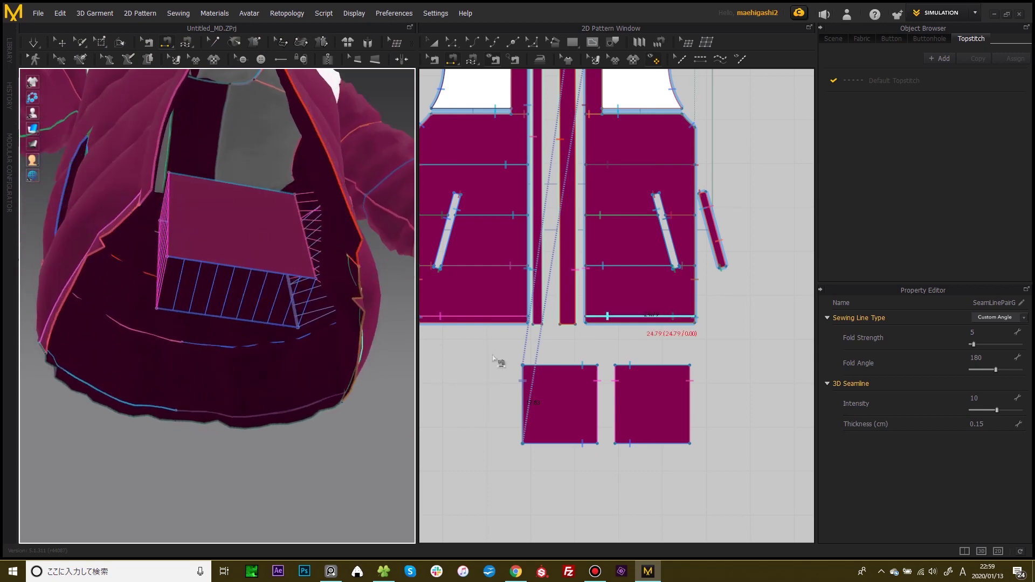
- Create a linked mirrored copy of both pocket bag pieces beside the originals in the 2D pattern layout
{"action": "middle_click_drag", "start_coordinate": [619, 392], "coordinate": [670, 356]}
{"action": "scroll", "coordinate": [670, 356], "scroll_direction": "down", "scroll_amount": 2}
{"action": "key", "text": "a"}
{"action": "left_click", "coordinate": [620, 364]}
{"action": "left_click", "coordinate": [684, 361], "text": "shift"}
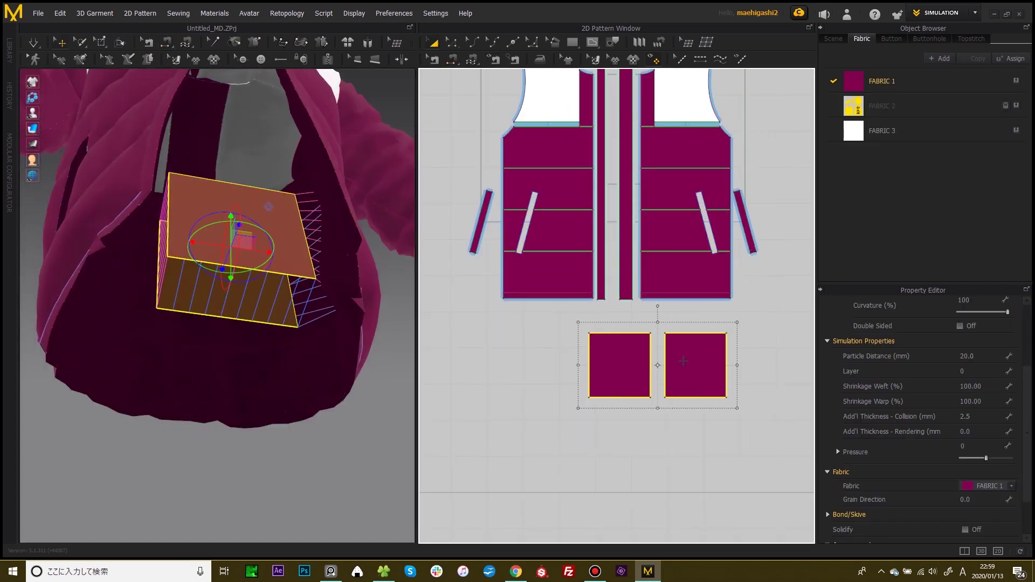
{"action": "left_click_drag", "start_coordinate": [684, 361], "coordinate": [538, 346]}
- Position the original and mirrored pocket bags inside the jacket near their pocket openings and simulate them
{"action": "mouse_move", "coordinate": [222, 252]}
{"action": "right_mouse_down"}
{"action": "mouse_move", "coordinate": [176, 257]}
{"action": "mouse_move", "coordinate": [273, 210]}
{"action": "mouse_move", "coordinate": [302, 230]}
{"action": "mouse_move", "coordinate": [237, 248]}
{"action": "right_mouse_up"}
{"action": "left_click", "coordinate": [237, 248]}
{"action": "left_click", "coordinate": [600, 367], "text": "shift"}
{"action": "left_click_drag", "start_coordinate": [265, 249], "coordinate": [277, 268]}
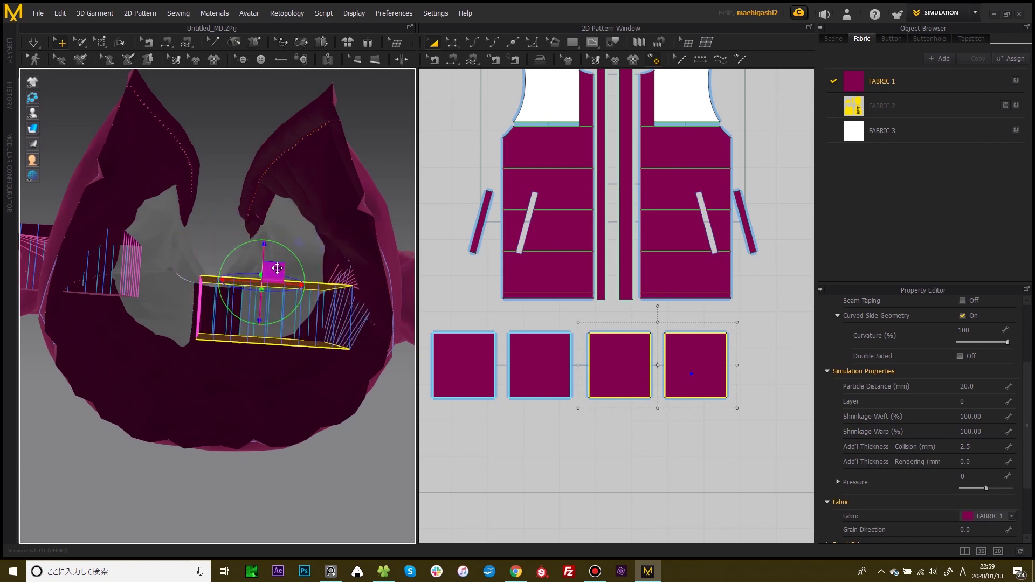
{"action": "left_click", "coordinate": [553, 357]}
{"action": "left_click", "coordinate": [464, 367], "text": "shift"}
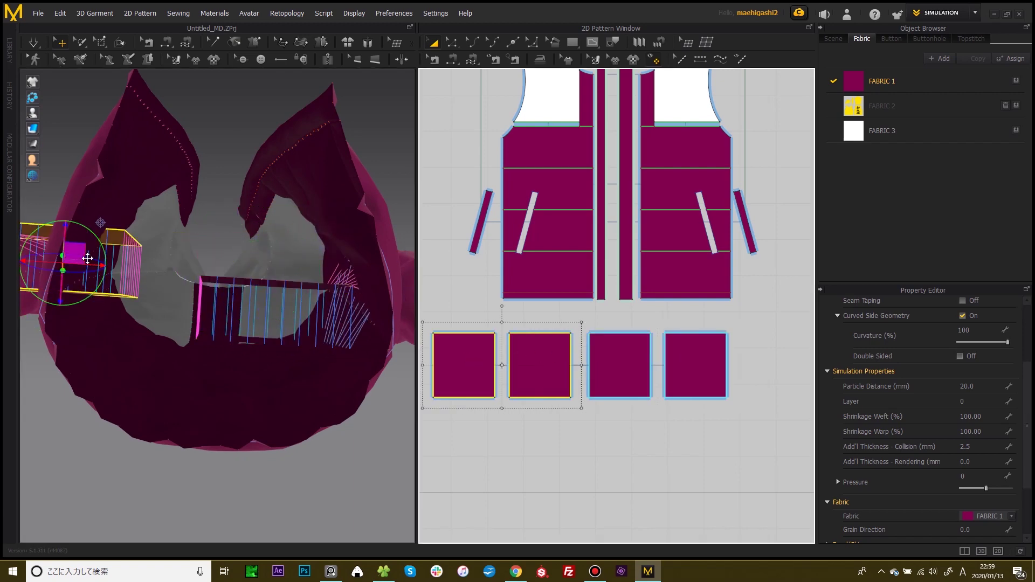
{"action": "left_click_drag", "start_coordinate": [89, 248], "coordinate": [218, 227]}
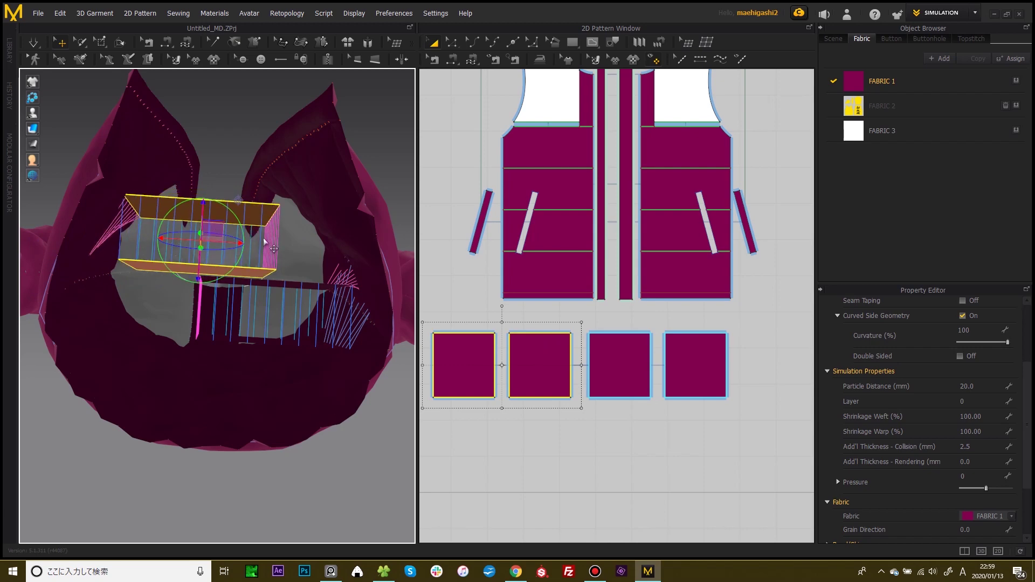
{"action": "key", "text": "space"}
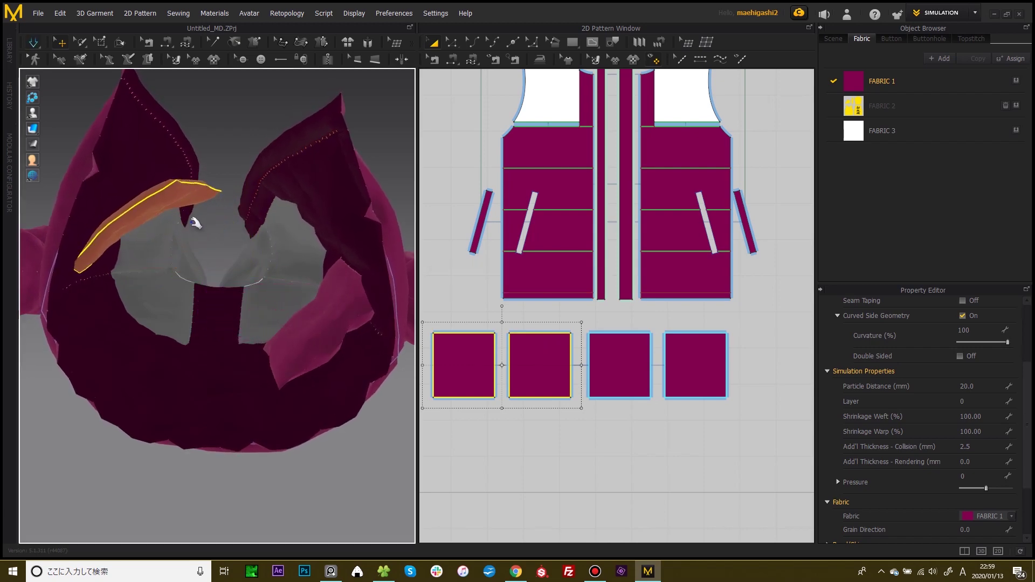
- Sew the mirrored pocket bag's open side edge to the free edge of its pocket opening and simulate
{"action": "right_click_drag", "start_coordinate": [158, 249], "coordinate": [243, 286]}
{"action": "middle_click_drag", "start_coordinate": [139, 258], "coordinate": [157, 278]}
{"action": "middle_click_drag", "start_coordinate": [547, 325], "coordinate": [627, 303]}
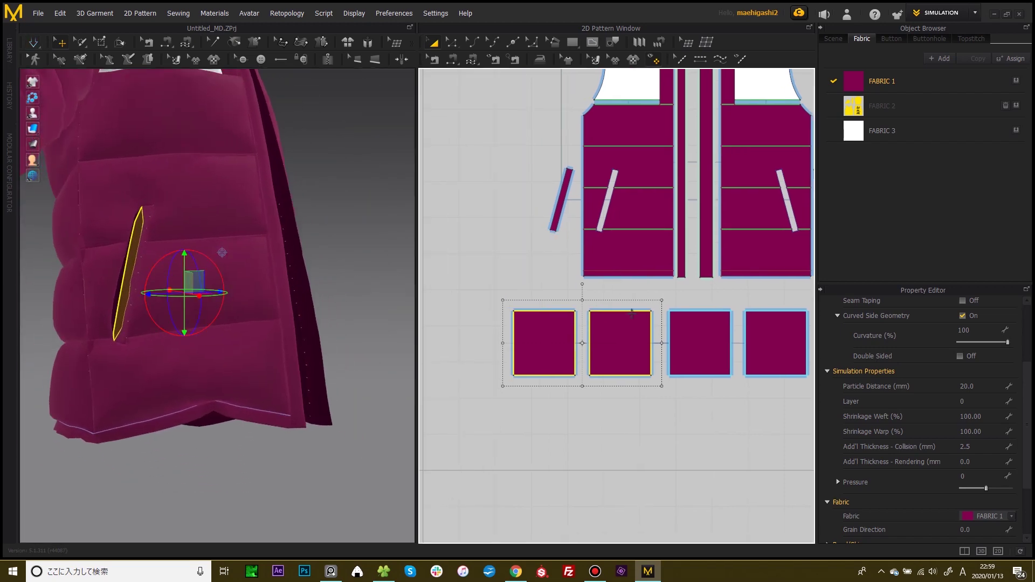
{"action": "left_click", "coordinate": [640, 425]}
{"action": "right_click_drag", "start_coordinate": [564, 380], "coordinate": [536, 377]}
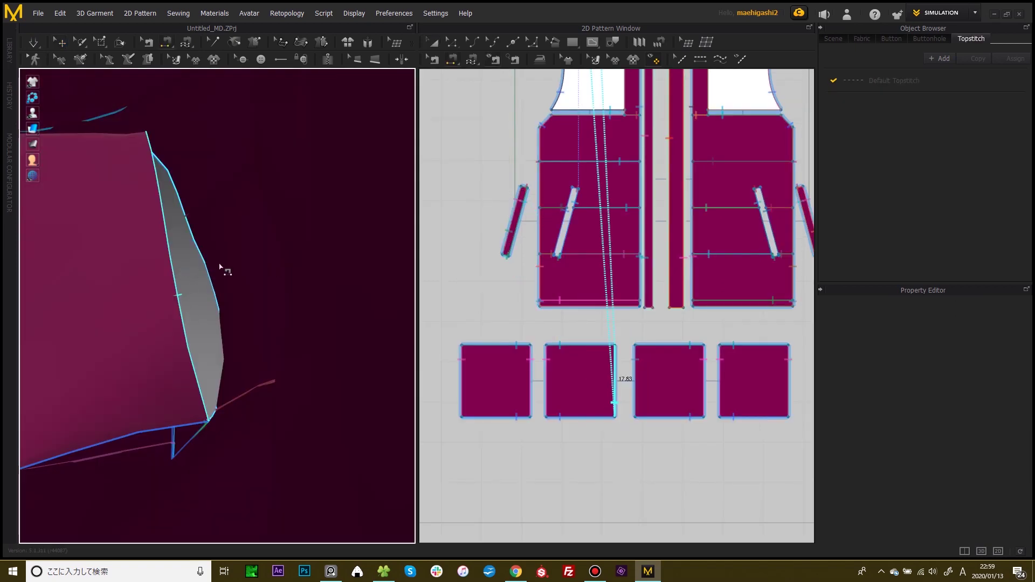
{"action": "left_click", "coordinate": [192, 247]}
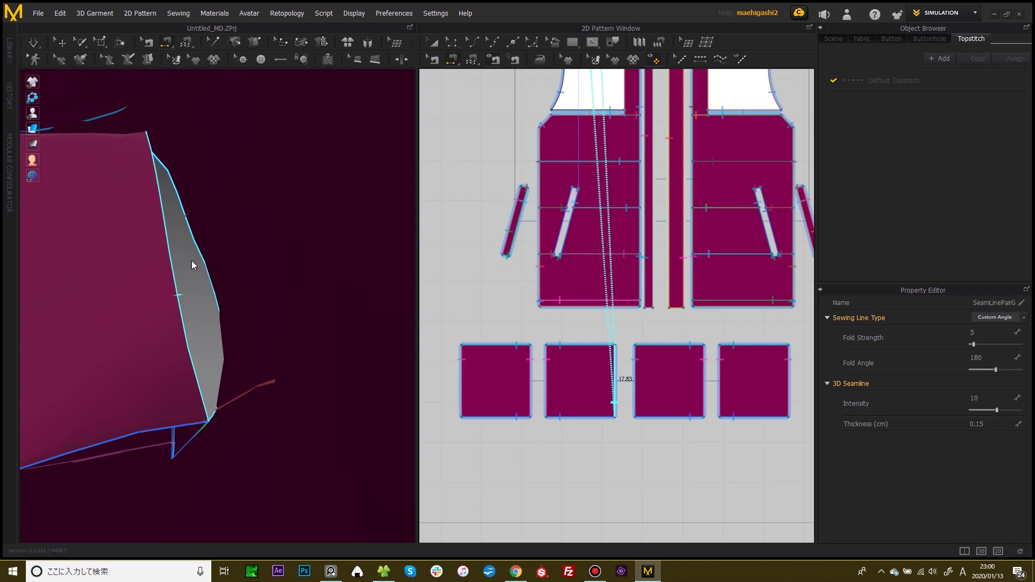
{"action": "right_click_drag", "start_coordinate": [195, 270], "coordinate": [240, 187]}
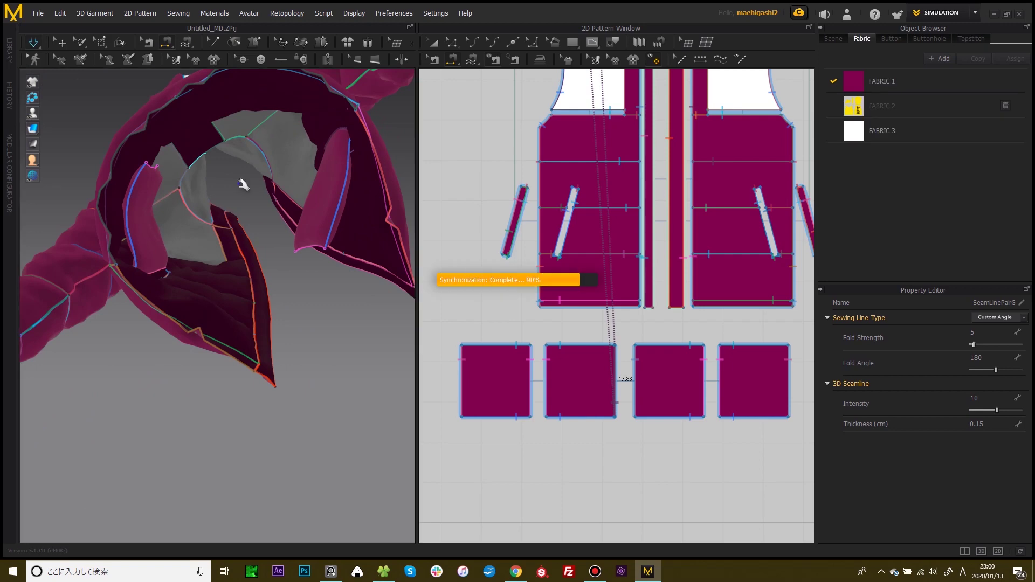
- Pull the pocket bags into place against the inside of the jacket fronts during the simulation
{"action": "right_click_drag", "start_coordinate": [240, 184], "coordinate": [210, 203]}
{"action": "left_click_drag", "start_coordinate": [188, 221], "coordinate": [282, 272]}
{"action": "right_click_drag", "start_coordinate": [259, 259], "coordinate": [199, 219]}
{"action": "left_click_drag", "start_coordinate": [199, 219], "coordinate": [349, 286]}
{"action": "right_click_drag", "start_coordinate": [345, 288], "coordinate": [235, 284]}
{"action": "left_click", "coordinate": [300, 214]}
{"action": "left_click_drag", "start_coordinate": [235, 284], "coordinate": [218, 280]}
{"action": "left_click_drag", "start_coordinate": [156, 271], "coordinate": [247, 245]}
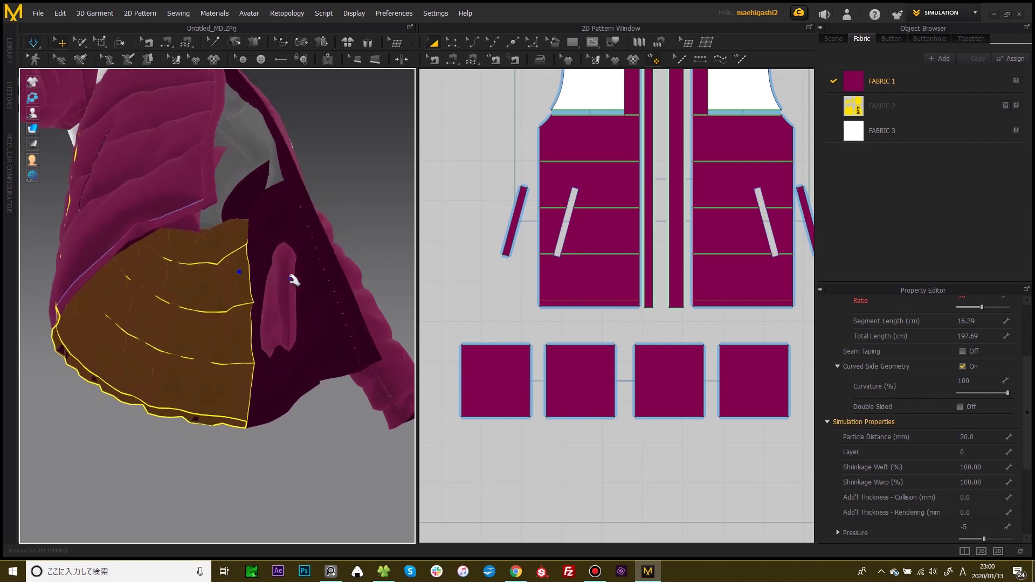
{"action": "left_click_drag", "start_coordinate": [286, 277], "coordinate": [220, 281]}
- Show the avatar again and inspect the jacket's front opening
{"action": "right_click_drag", "start_coordinate": [220, 280], "coordinate": [339, 190]}
{"action": "left_click", "coordinate": [376, 305]}
{"action": "key", "text": "shift+a"}
{"action": "scroll", "coordinate": [312, 272], "scroll_direction": "down", "scroll_amount": 4}
{"action": "left_click", "coordinate": [265, 200]}
{"action": "right_click_drag", "start_coordinate": [265, 200], "coordinate": [296, 151]}
{"action": "scroll", "coordinate": [318, 235], "scroll_direction": "up", "scroll_amount": 5}
{"action": "middle_click_drag", "start_coordinate": [296, 151], "coordinate": [299, 194]}
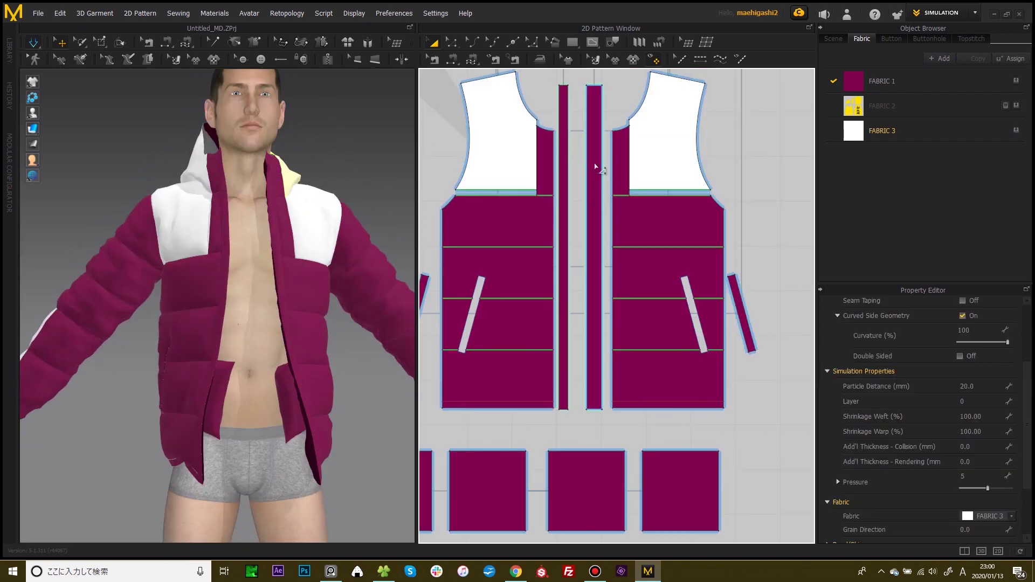
- Delete the internal line lying along the centre front edge of the lower set's front panel
{"action": "key", "text": "z"}
{"action": "left_click", "coordinate": [558, 169]}
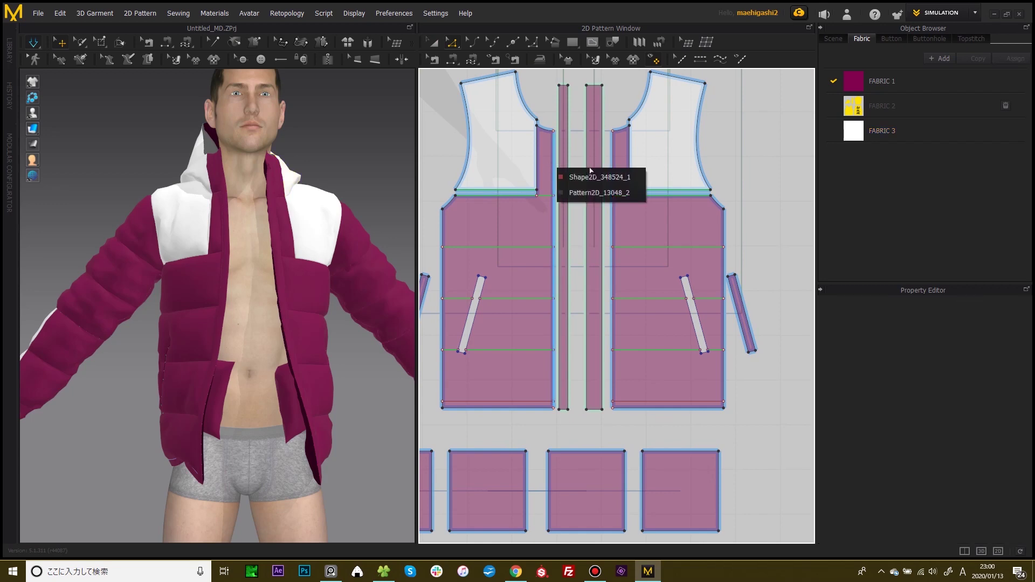
{"action": "left_click", "coordinate": [574, 130]}
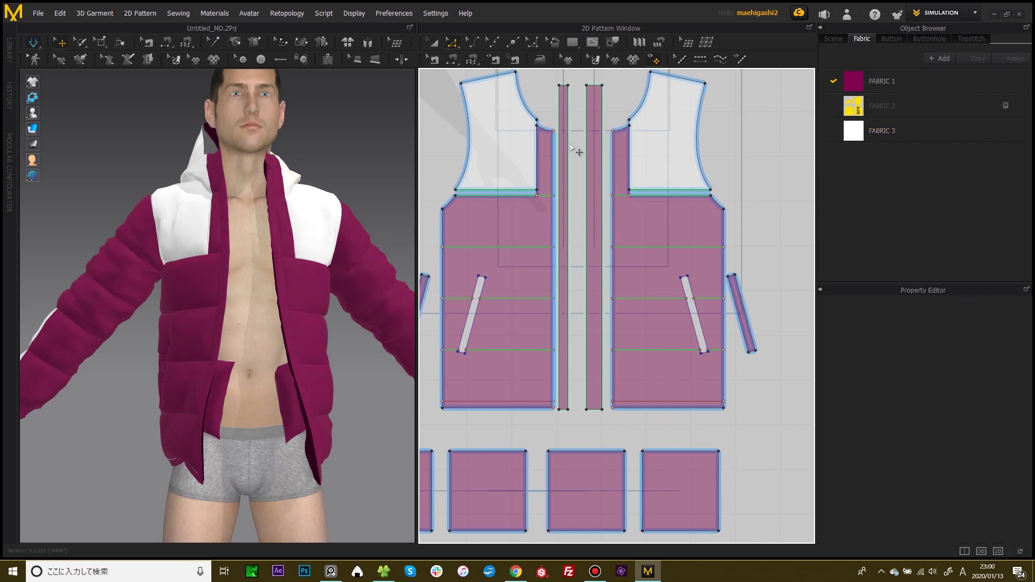
{"action": "left_click", "coordinate": [568, 161]}
{"action": "left_click", "coordinate": [557, 170]}
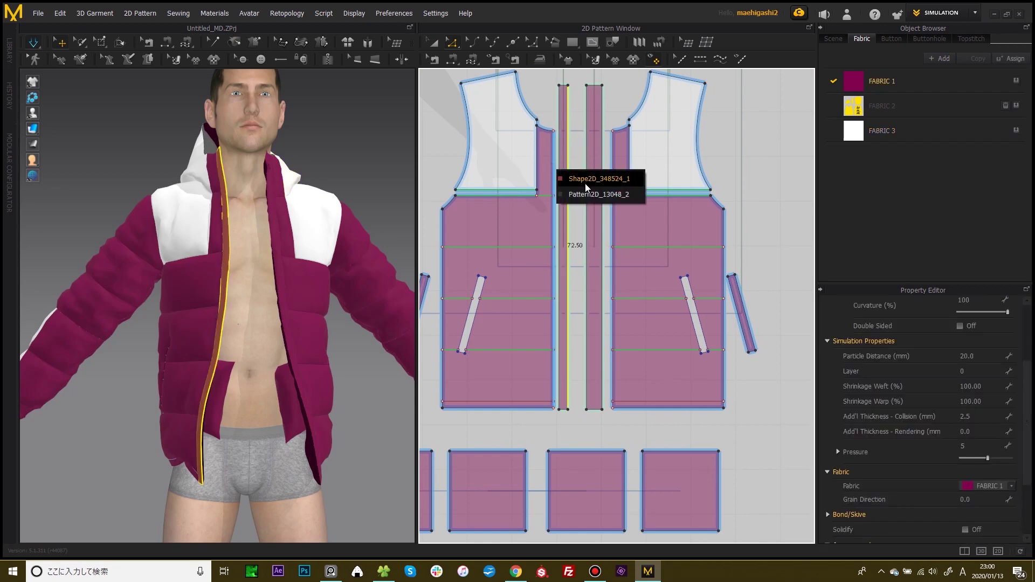
{"action": "left_click", "coordinate": [571, 179]}
{"action": "left_click", "coordinate": [559, 180]}
{"action": "left_click", "coordinate": [580, 199]}
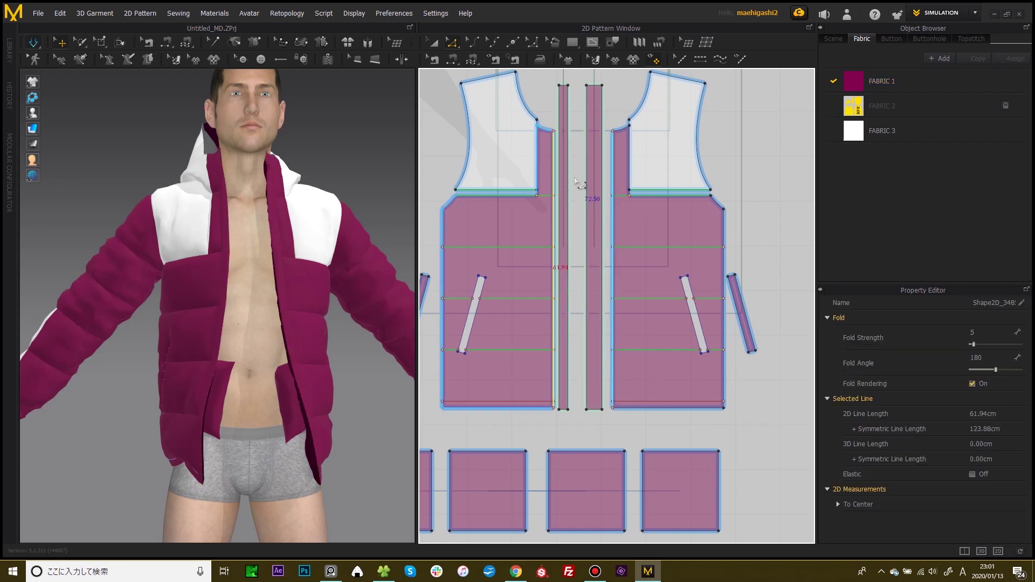
{"action": "scroll", "coordinate": [575, 174], "scroll_direction": "up", "scroll_amount": 2}
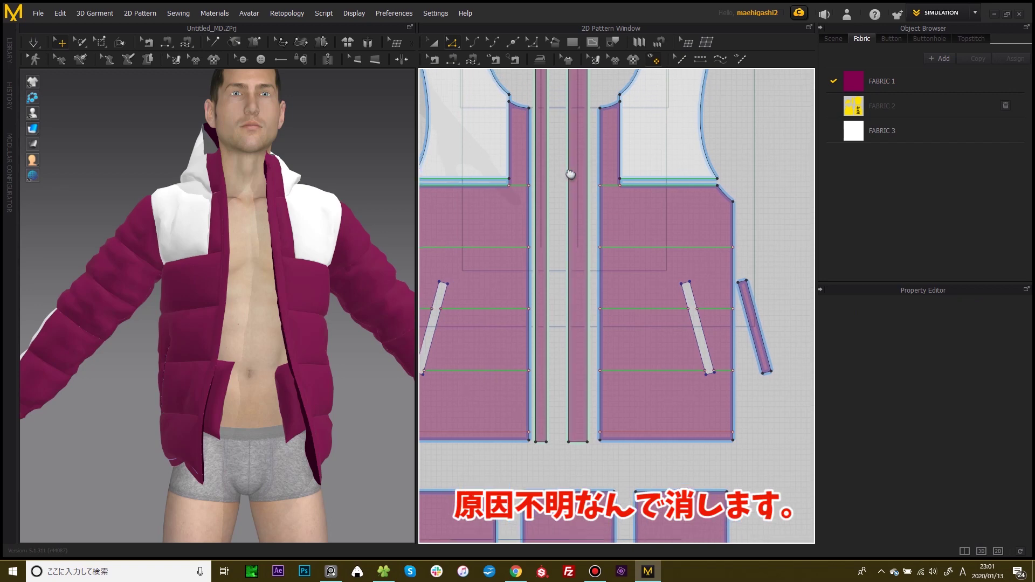
- Sew the centre edges of the lower set's two front panels together and simulate to close the jacket
{"action": "key", "text": "n"}
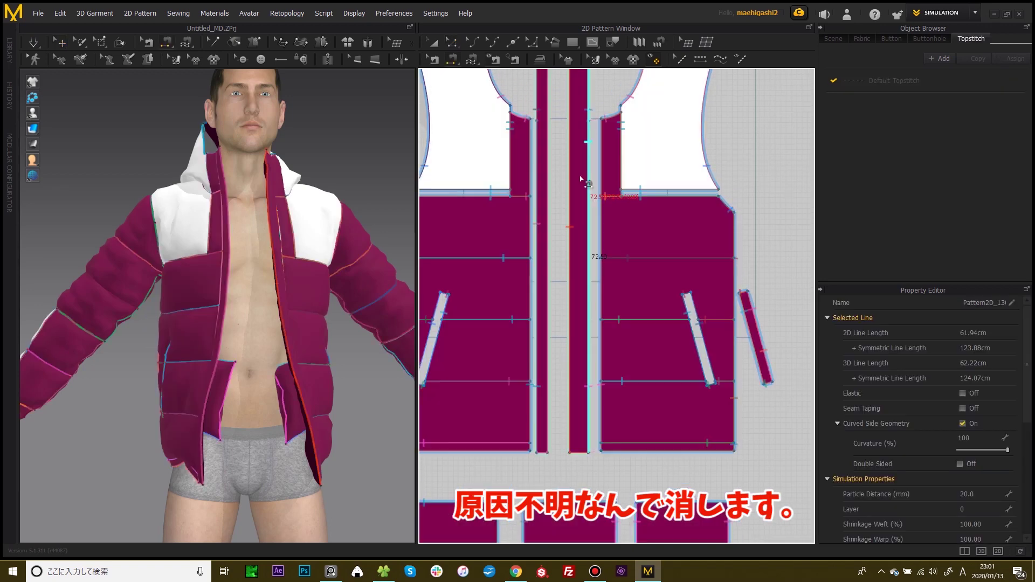
{"action": "left_click", "coordinate": [601, 182]}
{"action": "left_click", "coordinate": [531, 186]}
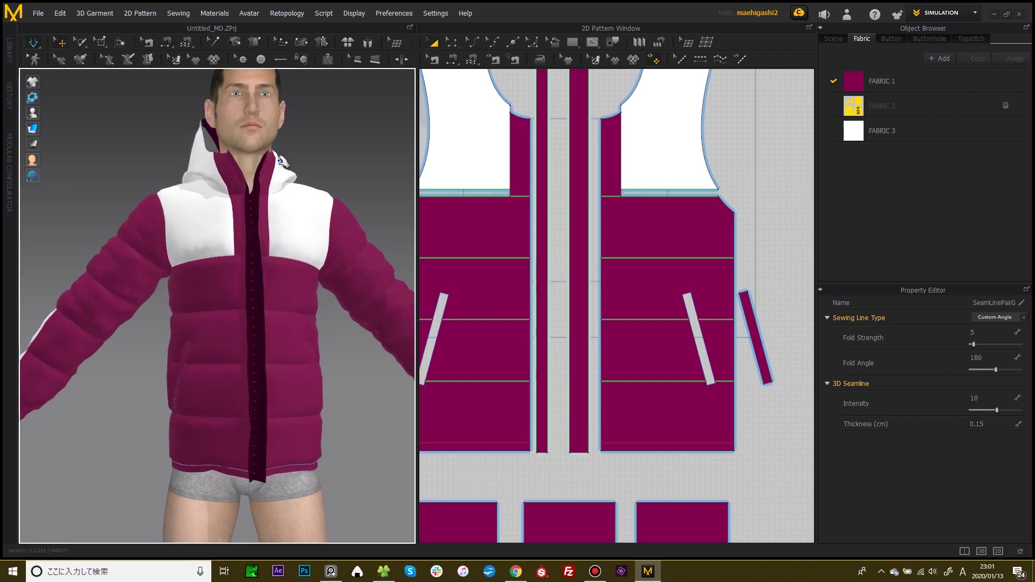
{"action": "right_click_drag", "start_coordinate": [293, 165], "coordinate": [316, 169]}
{"action": "key", "text": "n"}
{"action": "right_click_drag", "start_coordinate": [311, 127], "coordinate": [381, 118]}
- Move the narrow front strips of both layers inward behind the closed front in 3D and simulate
{"action": "key", "text": "q"}
{"action": "right_click_drag", "start_coordinate": [216, 164], "coordinate": [302, 167]}
{"action": "right_click_drag", "start_coordinate": [261, 194], "coordinate": [261, 111]}
{"action": "left_click", "coordinate": [551, 182]}
{"action": "scroll", "coordinate": [590, 162], "scroll_direction": "down", "scroll_amount": 5}
{"action": "scroll", "coordinate": [590, 162], "scroll_direction": "down", "scroll_amount": 3}
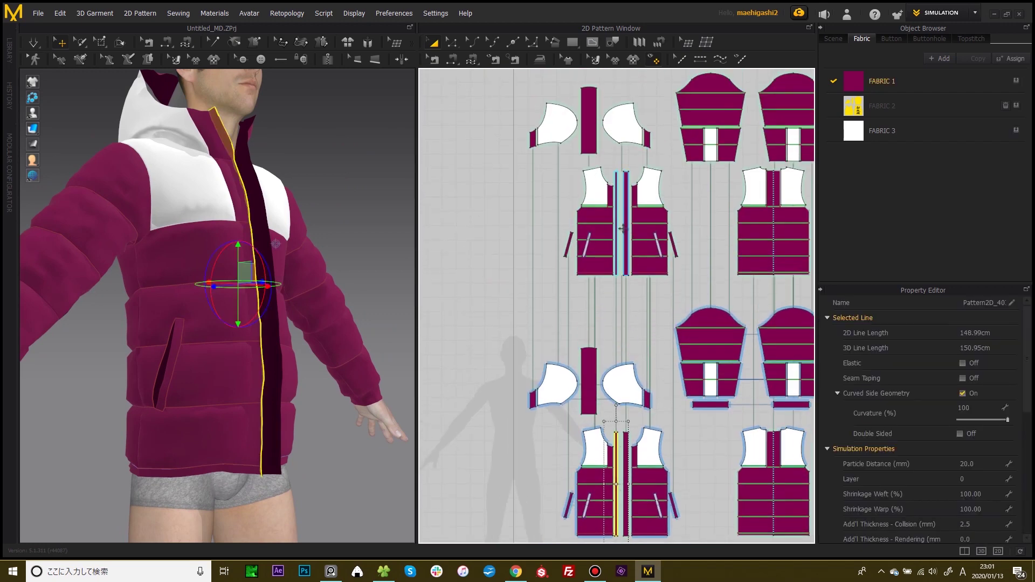
{"action": "left_click", "coordinate": [616, 231], "text": "shift"}
{"action": "right_click_drag", "start_coordinate": [238, 313], "coordinate": [262, 309]}
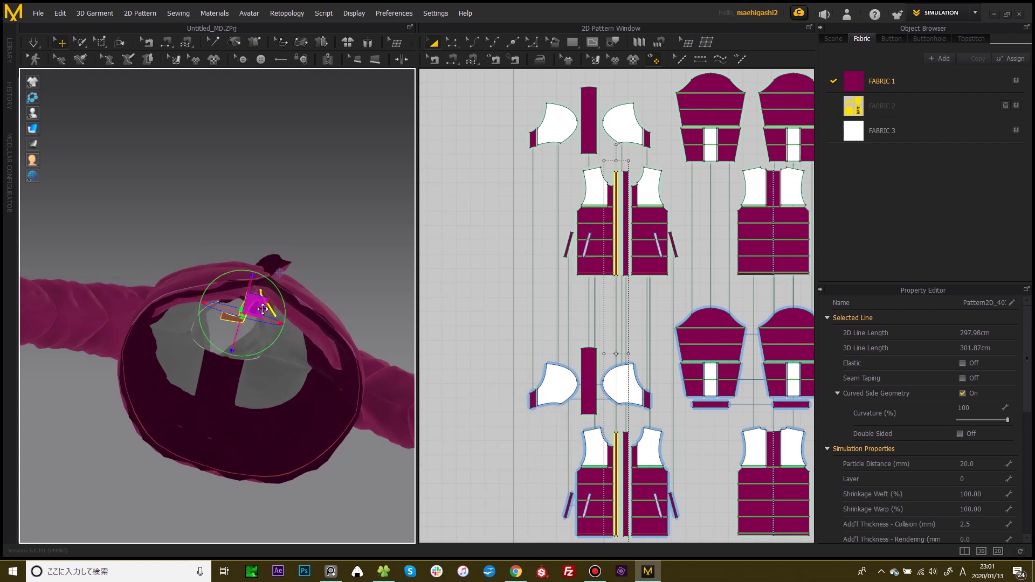
{"action": "left_click_drag", "start_coordinate": [262, 319], "coordinate": [258, 315]}
{"action": "right_click_drag", "start_coordinate": [267, 302], "coordinate": [297, 235]}
{"action": "key", "text": "space"}
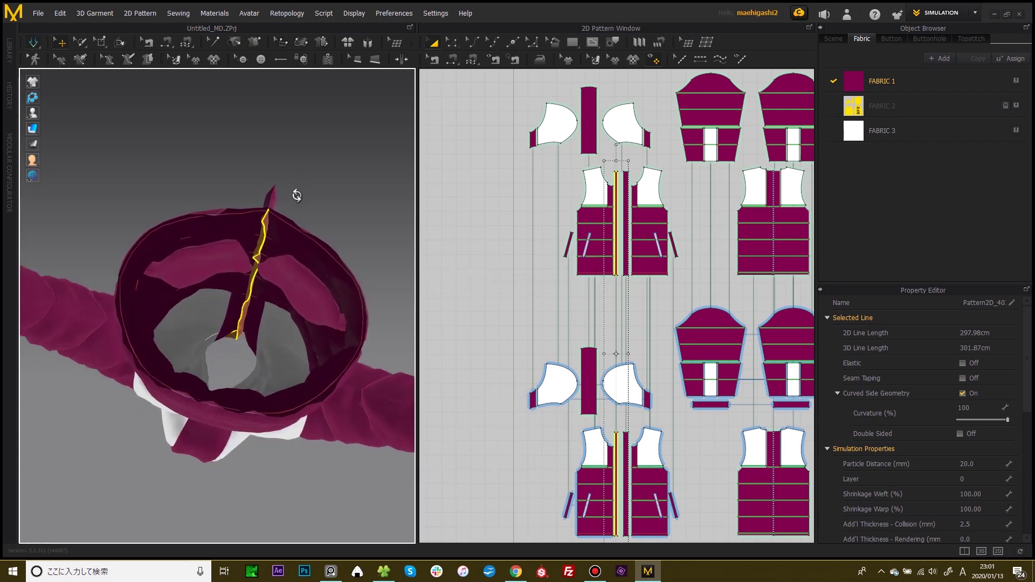
- Inspect the closed jacket from the inside of the hem and from the front
{"action": "right_click_drag", "start_coordinate": [320, 163], "coordinate": [317, 232]}
{"action": "middle_click_drag", "start_coordinate": [317, 162], "coordinate": [309, 219]}
{"action": "right_click_drag", "start_coordinate": [302, 207], "coordinate": [223, 238]}
{"action": "right_click_drag", "start_coordinate": [307, 271], "coordinate": [264, 114]}
{"action": "right_click_drag", "start_coordinate": [296, 242], "coordinate": [315, 252]}
{"action": "right_click_drag", "start_coordinate": [280, 207], "coordinate": [210, 155]}
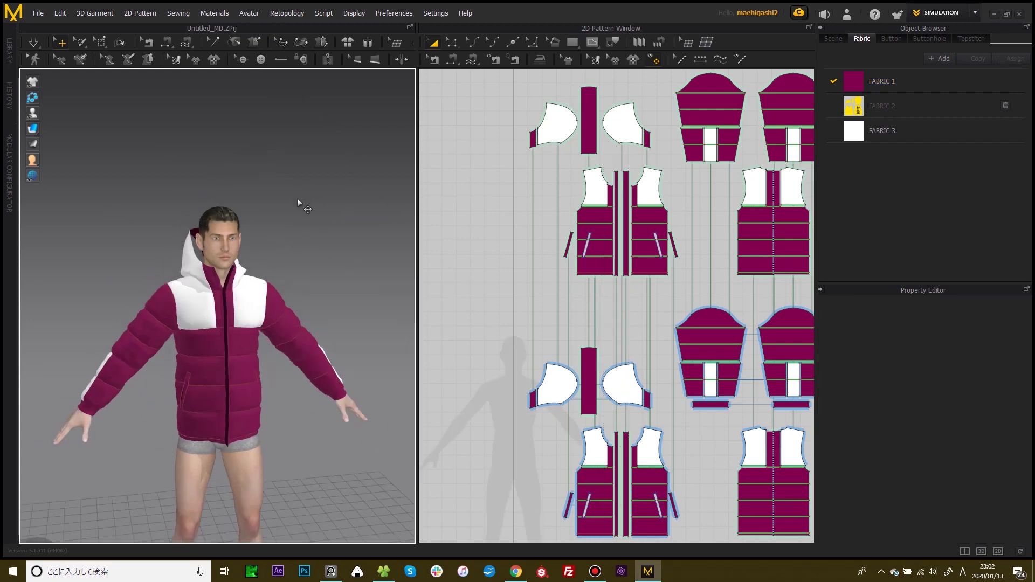
{"action": "right_click_drag", "start_coordinate": [298, 203], "coordinate": [326, 235]}
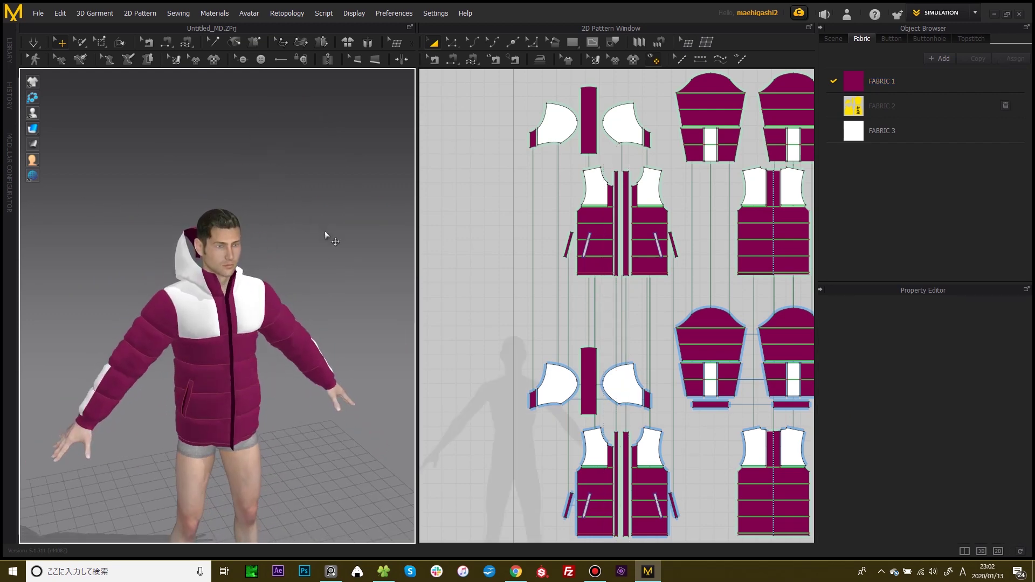
- Recolour Fabric 1 dark grey and Fabric 3 black across all jacket patterns
{"action": "scroll", "coordinate": [746, 254], "scroll_direction": "down", "scroll_amount": 5}
{"action": "middle_click_drag", "start_coordinate": [744, 229], "coordinate": [709, 281]}
{"action": "scroll", "coordinate": [717, 302], "scroll_direction": "up", "scroll_amount": 3}
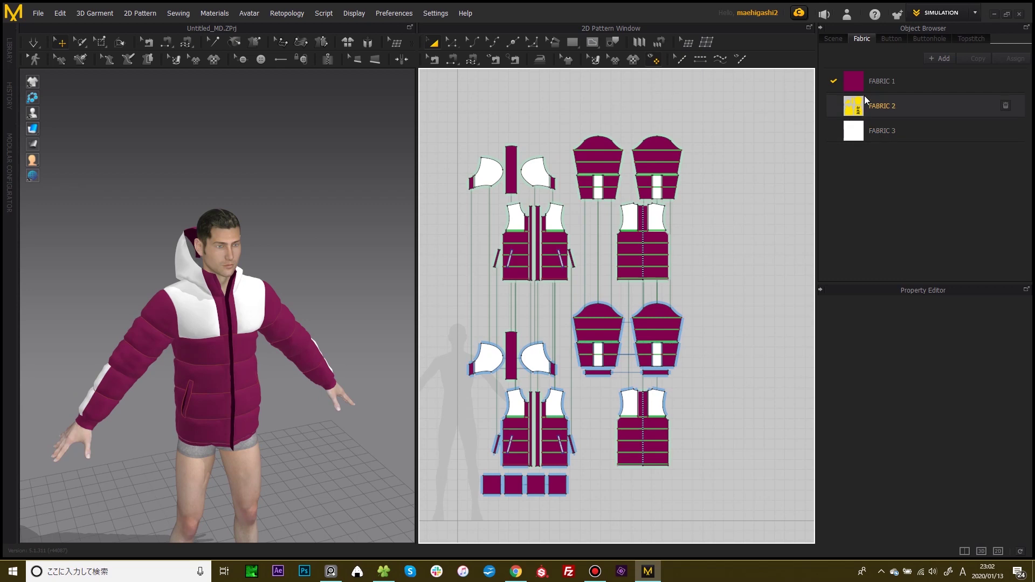
{"action": "left_click", "coordinate": [863, 83]}
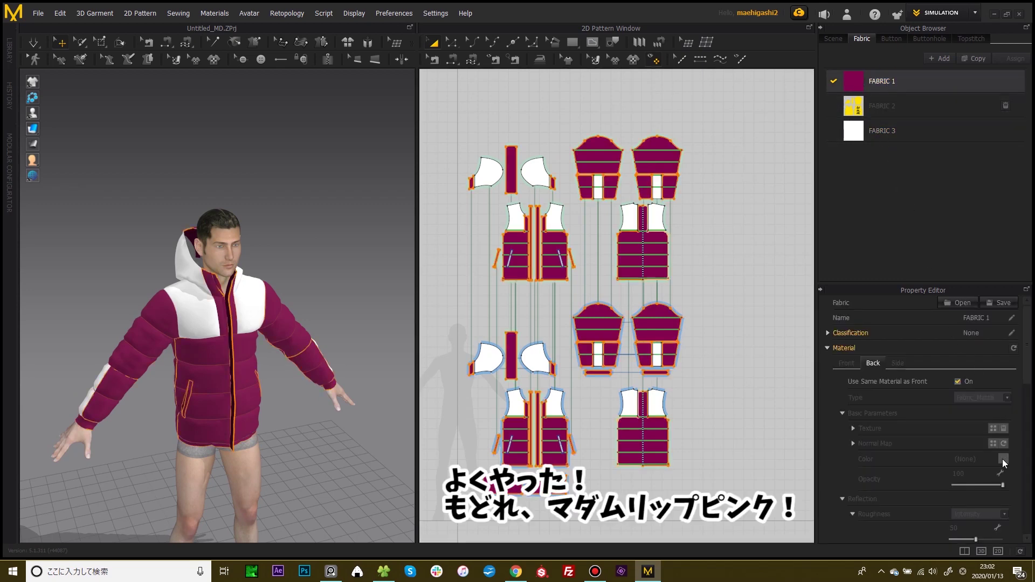
{"action": "double_click", "coordinate": [917, 81]}
{"action": "right_click_drag", "start_coordinate": [207, 209], "coordinate": [76, 210]}
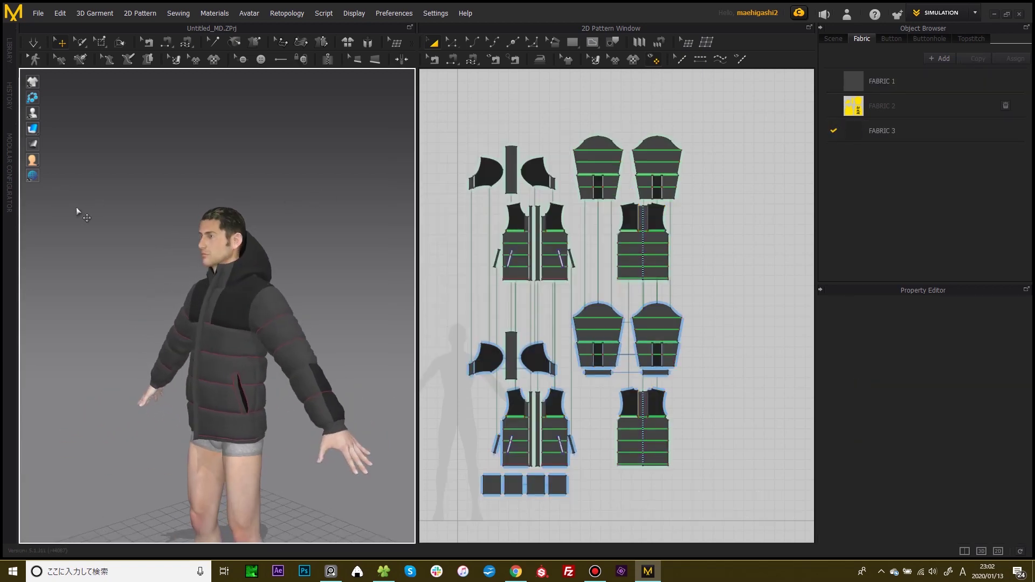
{"action": "right_click_drag", "start_coordinate": [333, 231], "coordinate": [371, 232]}
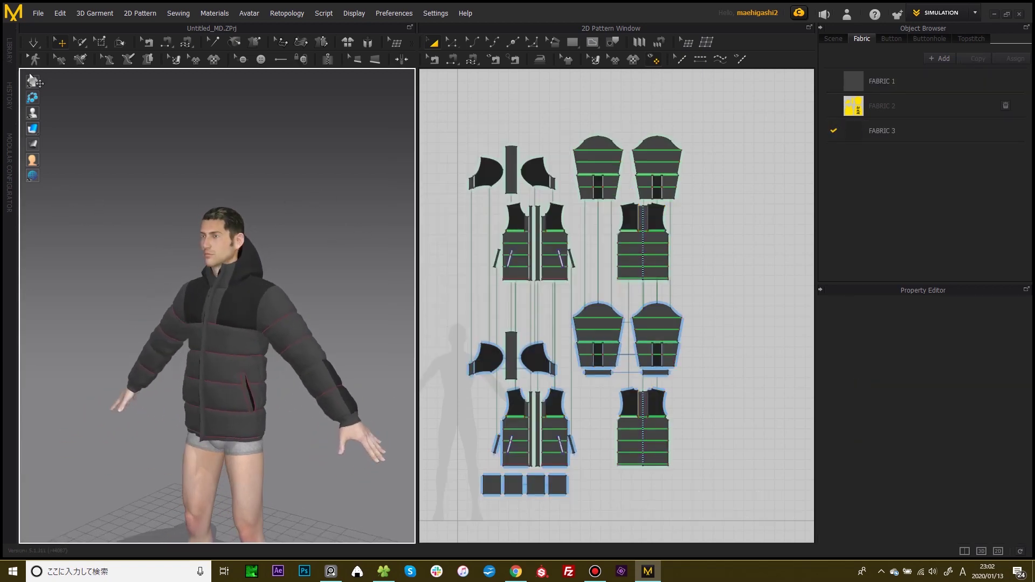
- Pull both sides of the hood up over the avatar's head in 3D while simulating
{"action": "right_click_drag", "start_coordinate": [150, 168], "coordinate": [281, 192]}
{"action": "left_click_drag", "start_coordinate": [276, 182], "coordinate": [202, 142]}
{"action": "right_click_drag", "start_coordinate": [274, 121], "coordinate": [328, 127]}
{"action": "left_click_drag", "start_coordinate": [250, 163], "coordinate": [204, 174]}
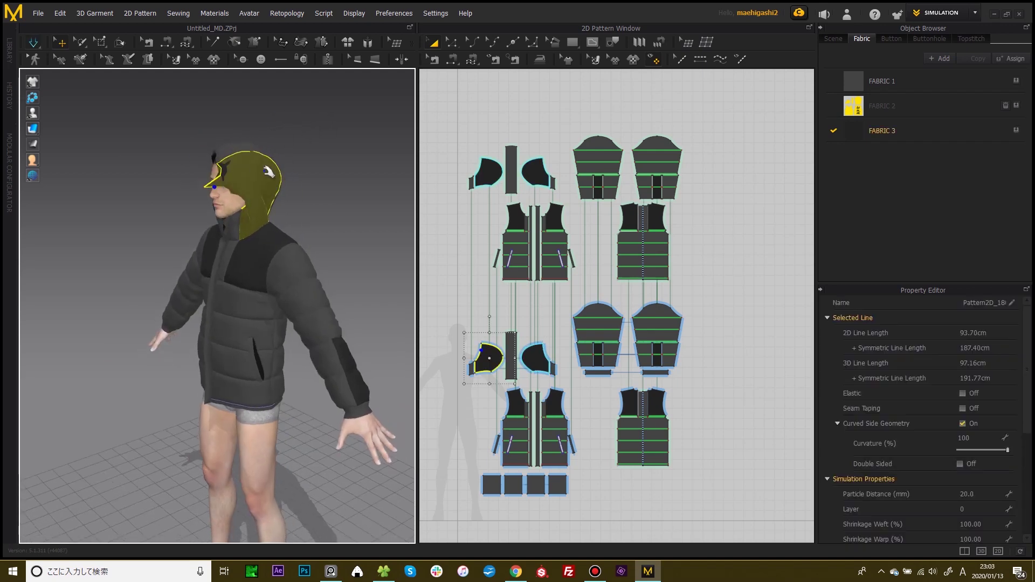
{"action": "right_click_drag", "start_coordinate": [268, 168], "coordinate": [408, 148]}
{"action": "right_click_drag", "start_coordinate": [268, 171], "coordinate": [233, 163]}
{"action": "left_click", "coordinate": [268, 163]}
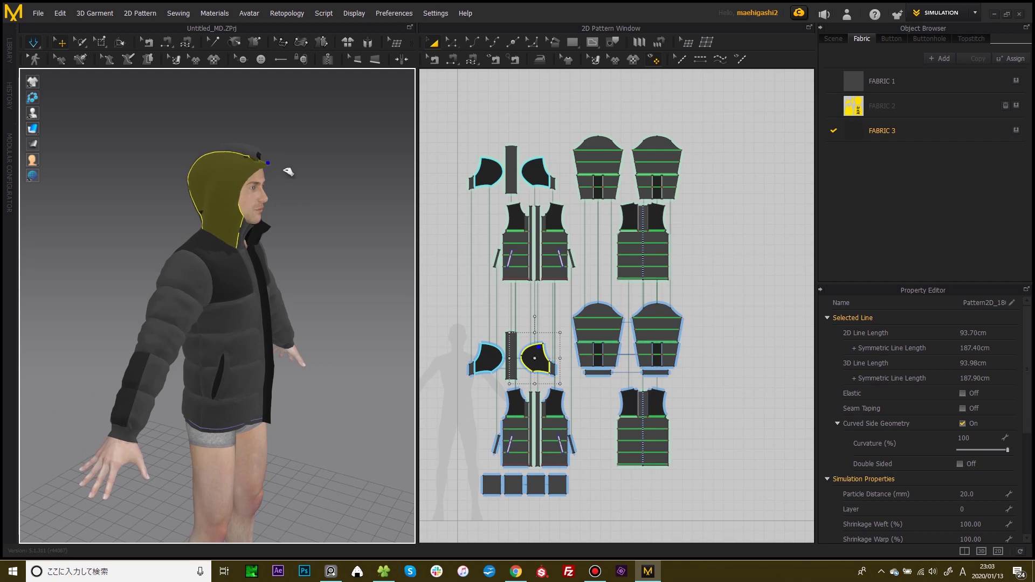
{"action": "right_click_drag", "start_coordinate": [331, 128], "coordinate": [173, 132]}
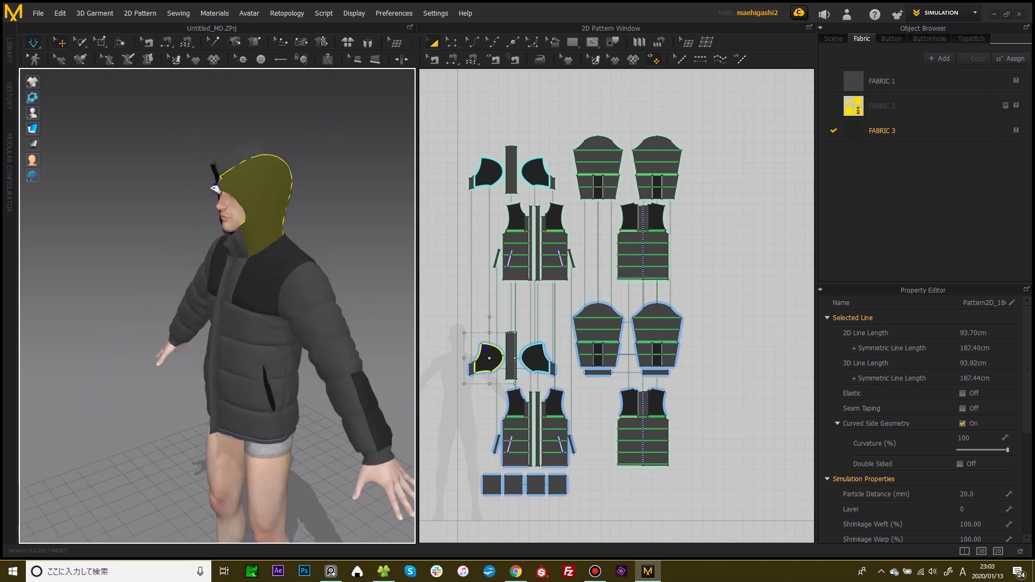
{"action": "left_click", "coordinate": [302, 120]}
{"action": "right_click_drag", "start_coordinate": [302, 121], "coordinate": [362, 170]}
{"action": "left_click", "coordinate": [263, 167]}
{"action": "left_click", "coordinate": [347, 125]}
- Examine the recoloured jacket with its raised hood, checking the front closure, pockets and sleeves from several angles
{"action": "scroll", "coordinate": [326, 131], "scroll_direction": "down", "scroll_amount": 3}
{"action": "scroll", "coordinate": [321, 131], "scroll_direction": "up", "scroll_amount": 2}
{"action": "scroll", "coordinate": [431, 141], "scroll_direction": "up", "scroll_amount": 2}
{"action": "scroll", "coordinate": [432, 140], "scroll_direction": "down", "scroll_amount": 4}
{"action": "scroll", "coordinate": [294, 161], "scroll_direction": "up", "scroll_amount": 2}
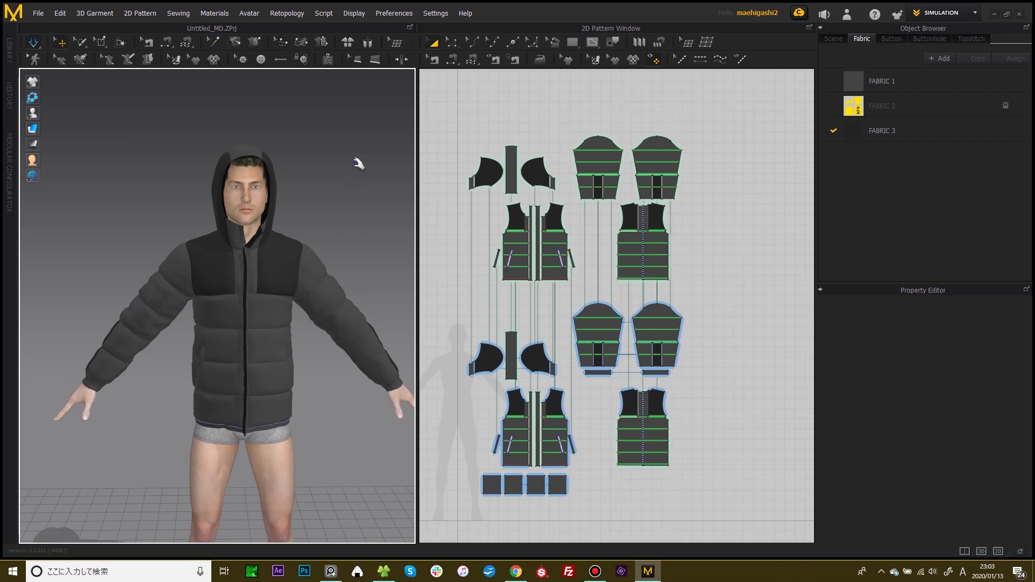
{"action": "right_click_drag", "start_coordinate": [363, 167], "coordinate": [262, 190]}
{"action": "scroll", "coordinate": [341, 183], "scroll_direction": "up", "scroll_amount": 4}
{"action": "scroll", "coordinate": [341, 184], "scroll_direction": "up", "scroll_amount": 2}
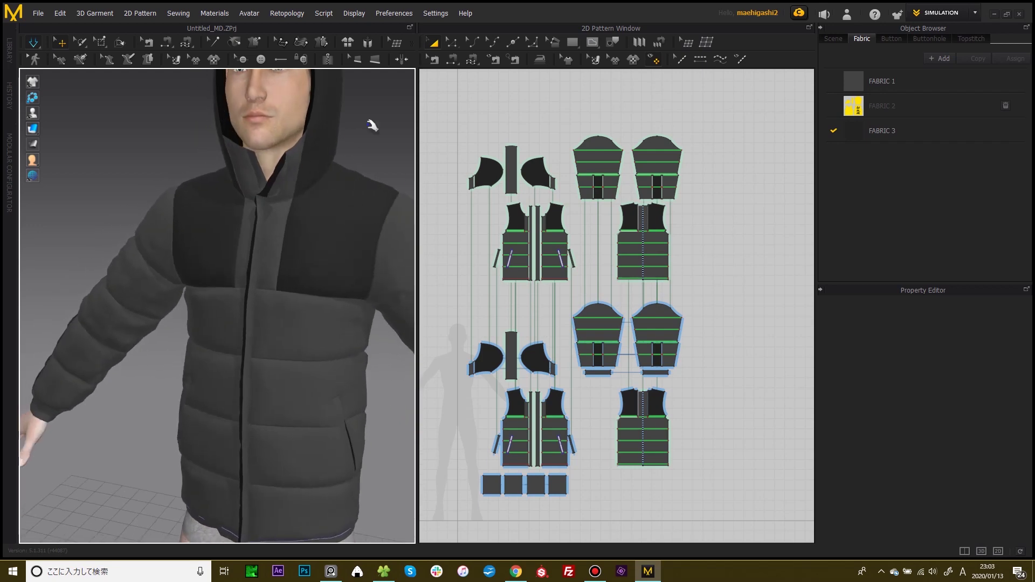
{"action": "scroll", "coordinate": [371, 124], "scroll_direction": "down", "scroll_amount": 8}
{"action": "right_click_drag", "start_coordinate": [312, 123], "coordinate": [314, 114]}
{"action": "right_click_drag", "start_coordinate": [307, 187], "coordinate": [282, 204]}
{"action": "scroll", "coordinate": [282, 204], "scroll_direction": "up", "scroll_amount": 3}
{"action": "mouse_move", "coordinate": [331, 173]}
{"action": "right_mouse_down"}
{"action": "mouse_move", "coordinate": [414, 173]}
{"action": "mouse_move", "coordinate": [367, 187]}
{"action": "mouse_move", "coordinate": [332, 162]}
{"action": "right_mouse_up"}
{"action": "middle_click_drag", "start_coordinate": [321, 199], "coordinate": [299, 142]}
{"action": "right_click_drag", "start_coordinate": [305, 153], "coordinate": [353, 181]}
{"action": "scroll", "coordinate": [581, 268], "scroll_direction": "up", "scroll_amount": 5}
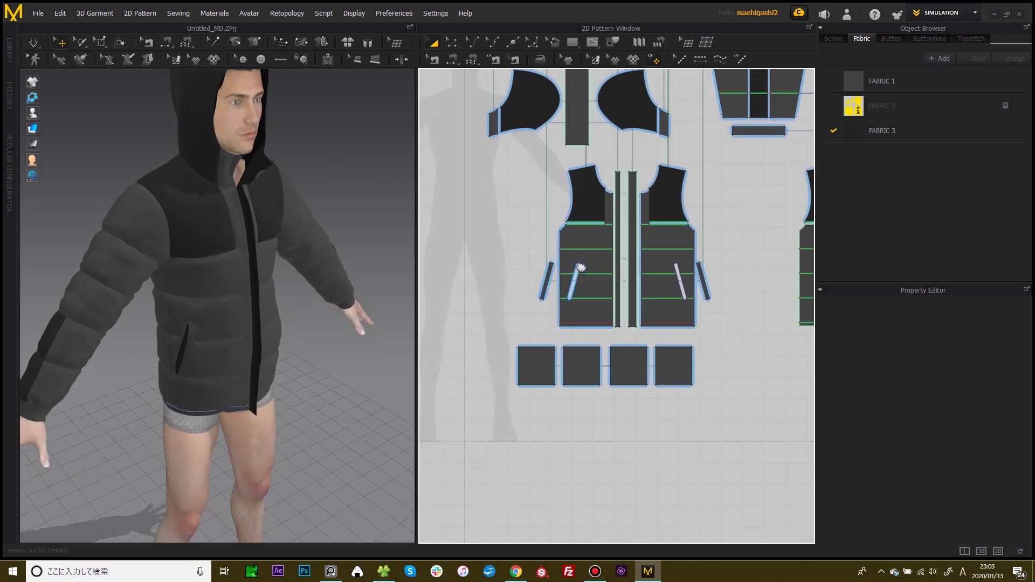
- Delete the seam joining the centre edges of the lower set's two front panels
{"action": "scroll", "coordinate": [581, 268], "scroll_direction": "up", "scroll_amount": 2}
{"action": "key", "text": "b"}
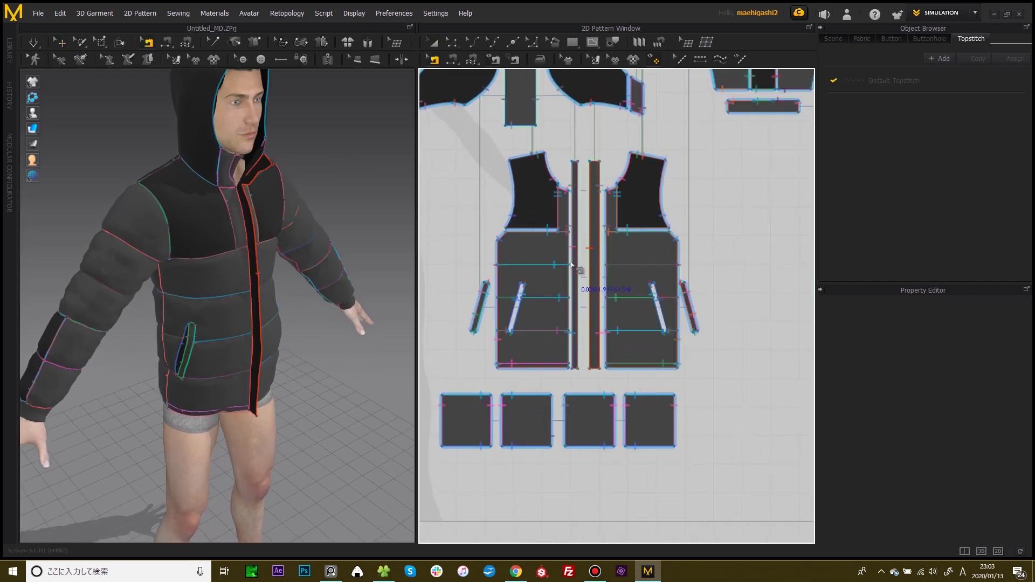
{"action": "scroll", "coordinate": [580, 302], "scroll_direction": "up", "scroll_amount": 5}
{"action": "middle_click_drag", "start_coordinate": [580, 303], "coordinate": [554, 301]}
{"action": "left_click", "coordinate": [536, 278]}
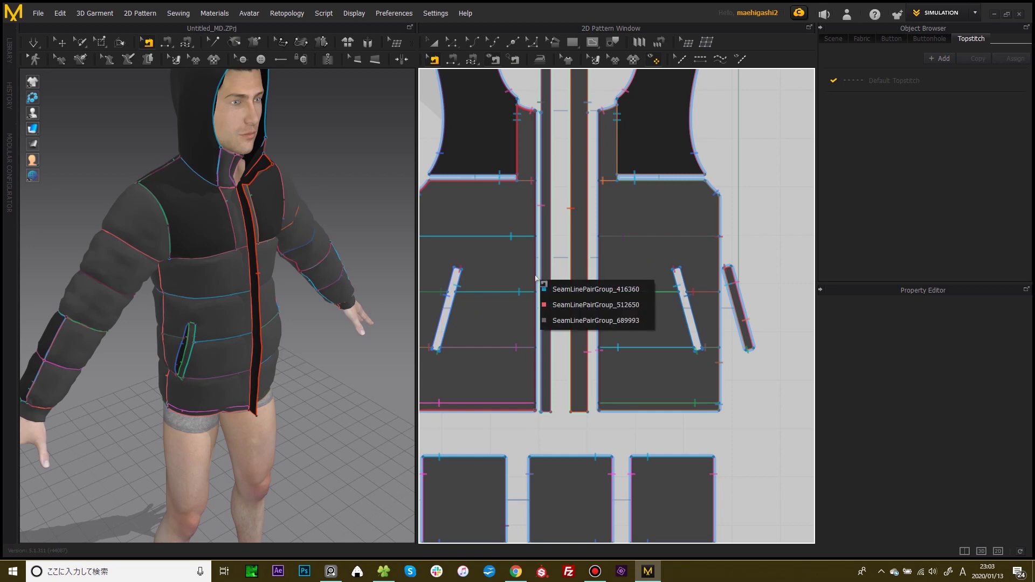
{"action": "left_click", "coordinate": [569, 322]}
{"action": "key", "text": "Delete"}
{"action": "scroll", "coordinate": [544, 212], "scroll_direction": "down", "scroll_amount": 5}
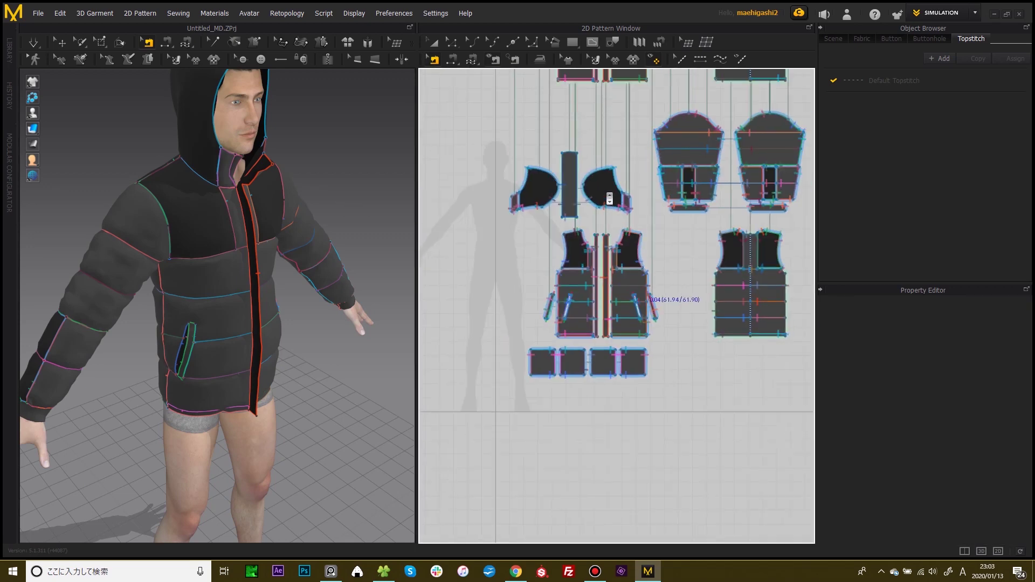
{"action": "left_click_drag", "start_coordinate": [479, 115], "coordinate": [756, 461]}
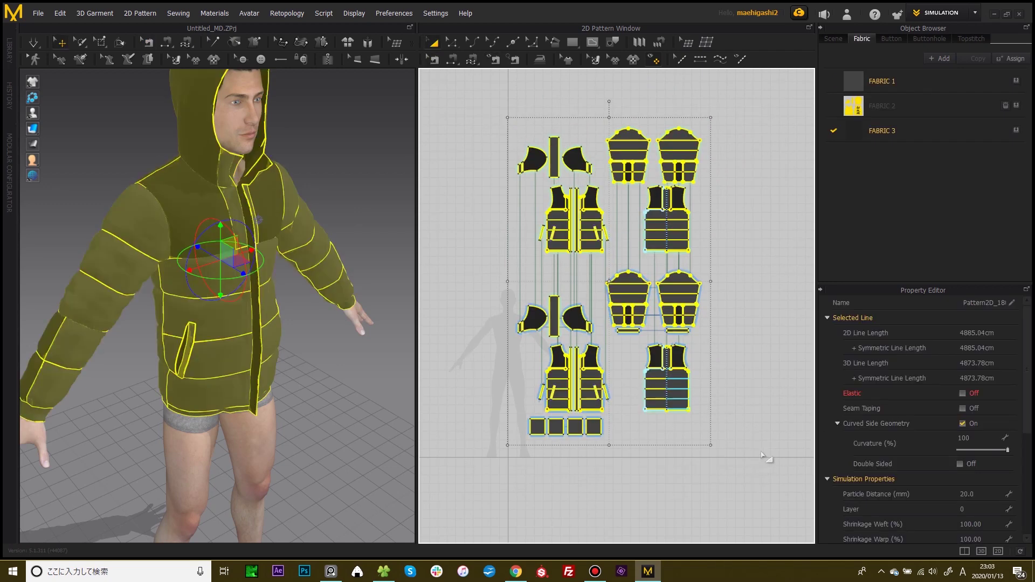
{"action": "scroll", "coordinate": [982, 412], "scroll_direction": "down", "scroll_amount": 5}
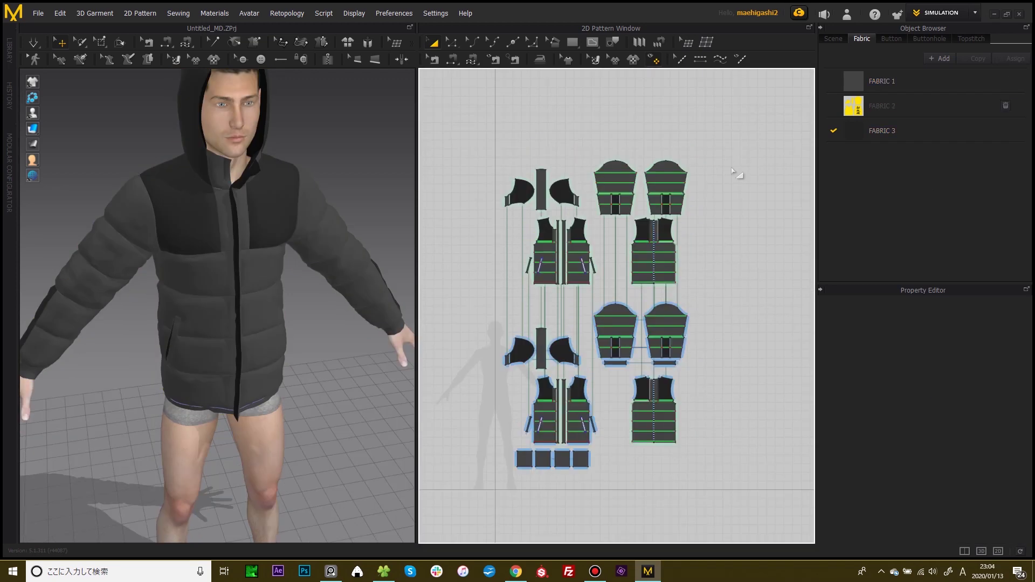
{"action": "scroll", "coordinate": [694, 216], "scroll_direction": "down", "scroll_amount": 1}
{"action": "middle_click_drag", "start_coordinate": [694, 216], "coordinate": [703, 212]}
- Set the physical property preset of Fabric 1 and Fabric 3 to Nylon_Featherweight
{"action": "left_click", "coordinate": [884, 82]}
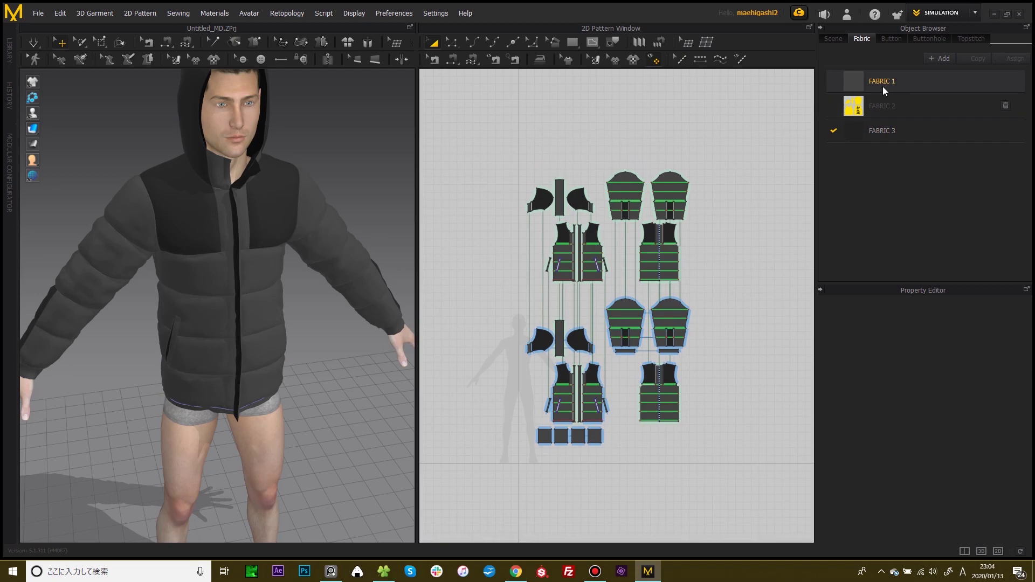
{"action": "left_click", "coordinate": [996, 475]}
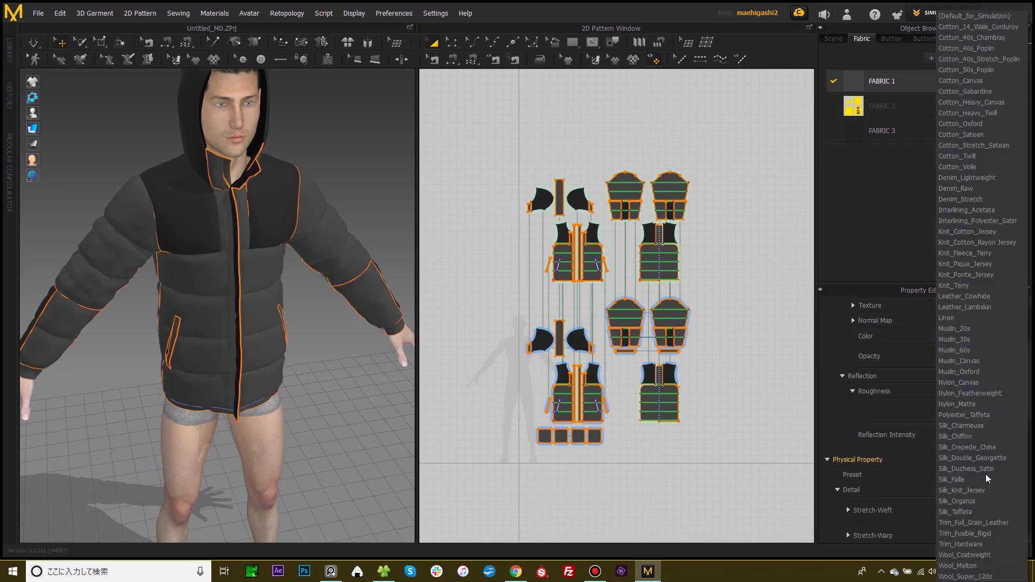
{"action": "left_click", "coordinate": [977, 393]}
{"action": "left_click", "coordinate": [855, 135]}
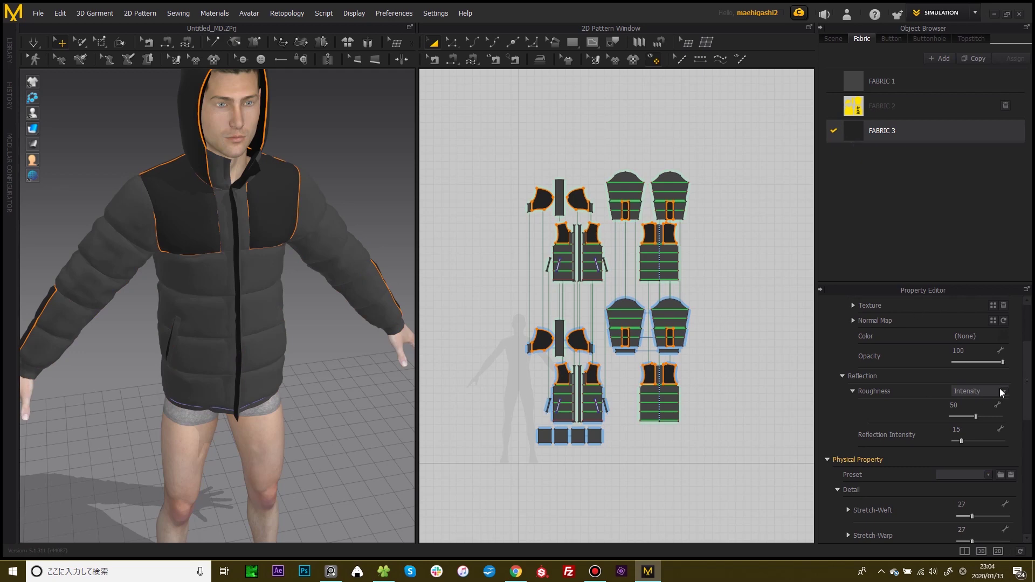
{"action": "scroll", "coordinate": [984, 504], "scroll_direction": "down", "scroll_amount": 2}
{"action": "left_click", "coordinate": [989, 450]}
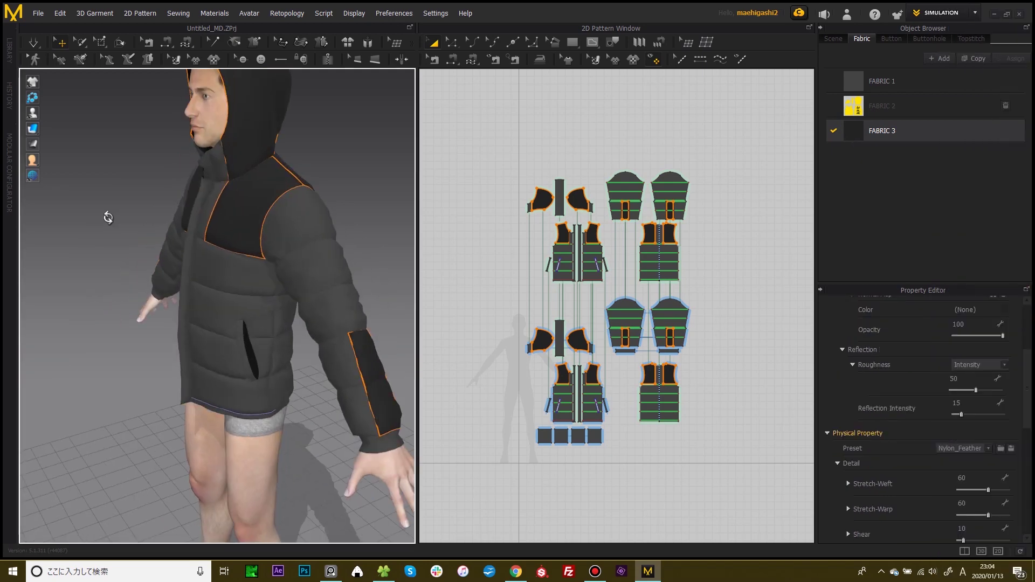
- Try simulating the jacket with the unsewn front and the new fabric preset
{"action": "right_click_drag", "start_coordinate": [108, 217], "coordinate": [176, 214]}
{"action": "key", "text": "space"}
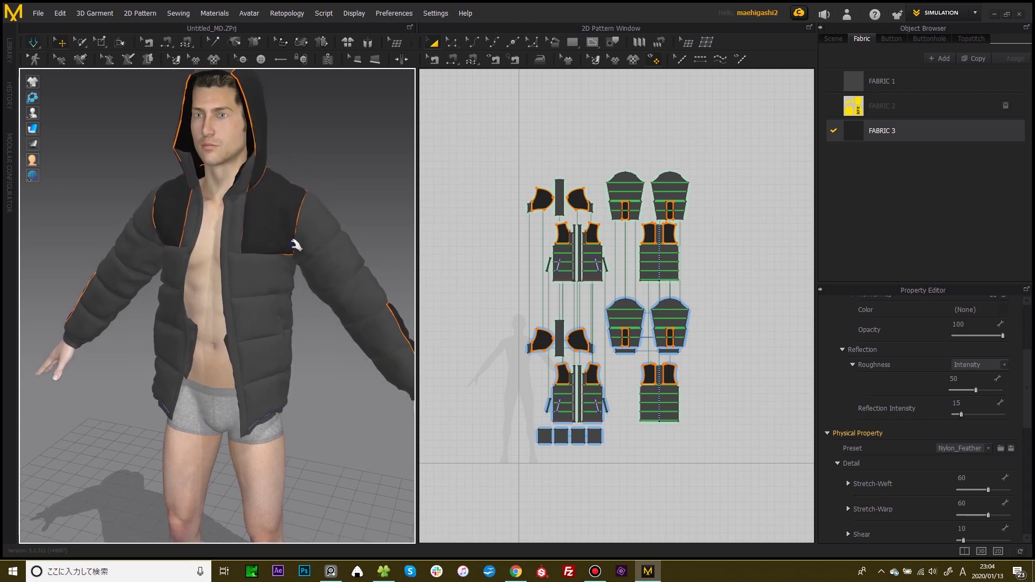
{"action": "key", "text": "space"}
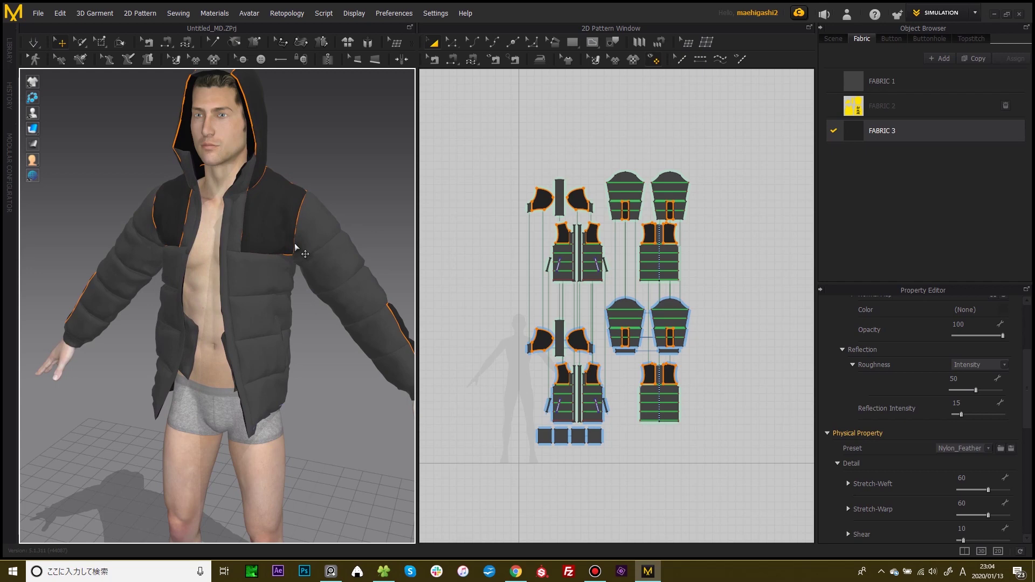
{"action": "key", "text": "ctrl+z"}
{"action": "right_click_drag", "start_coordinate": [301, 233], "coordinate": [350, 153]}
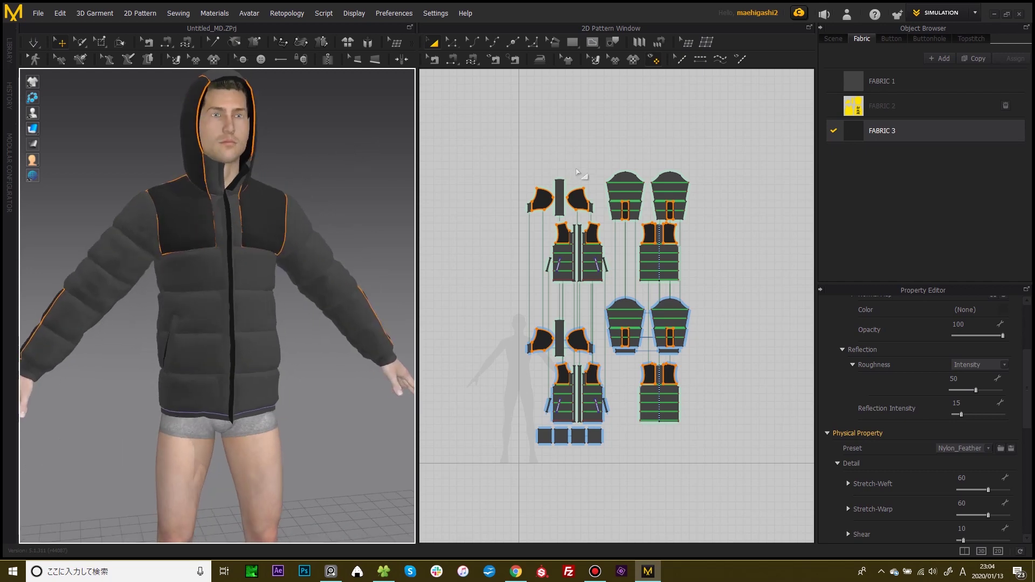
- Set the particle distance of all jacket patterns in both layers to 5 mm
{"action": "right_click_drag", "start_coordinate": [335, 235], "coordinate": [244, 276]}
{"action": "right_click_drag", "start_coordinate": [298, 214], "coordinate": [345, 214]}
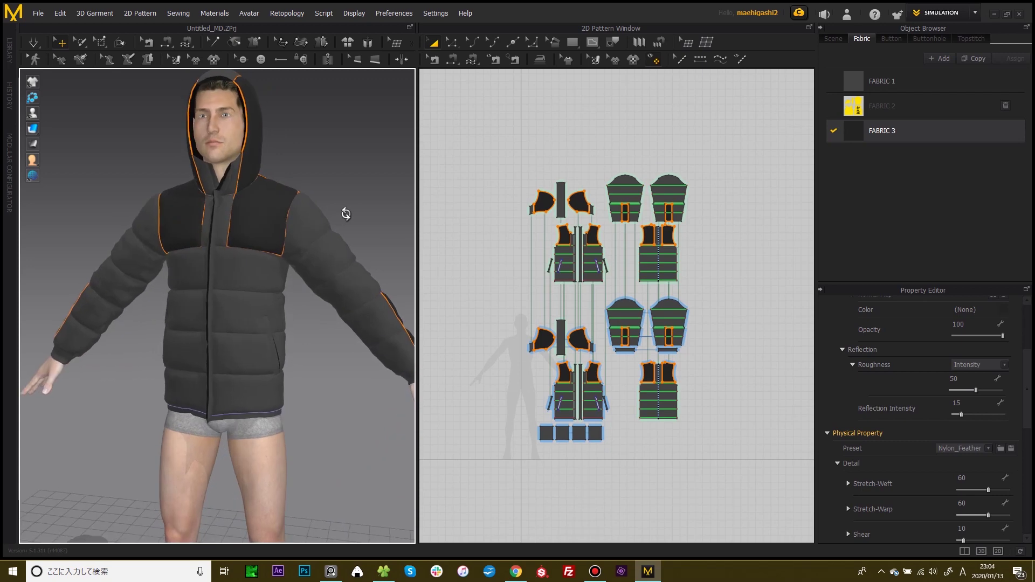
{"action": "right_click_drag", "start_coordinate": [275, 188], "coordinate": [365, 192]}
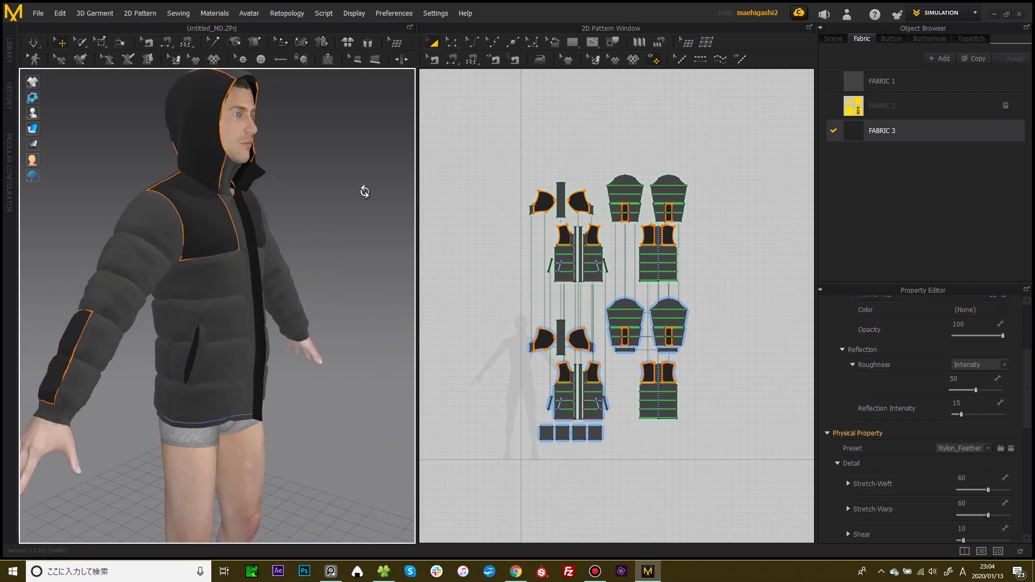
{"action": "left_click_drag", "start_coordinate": [495, 142], "coordinate": [701, 456]}
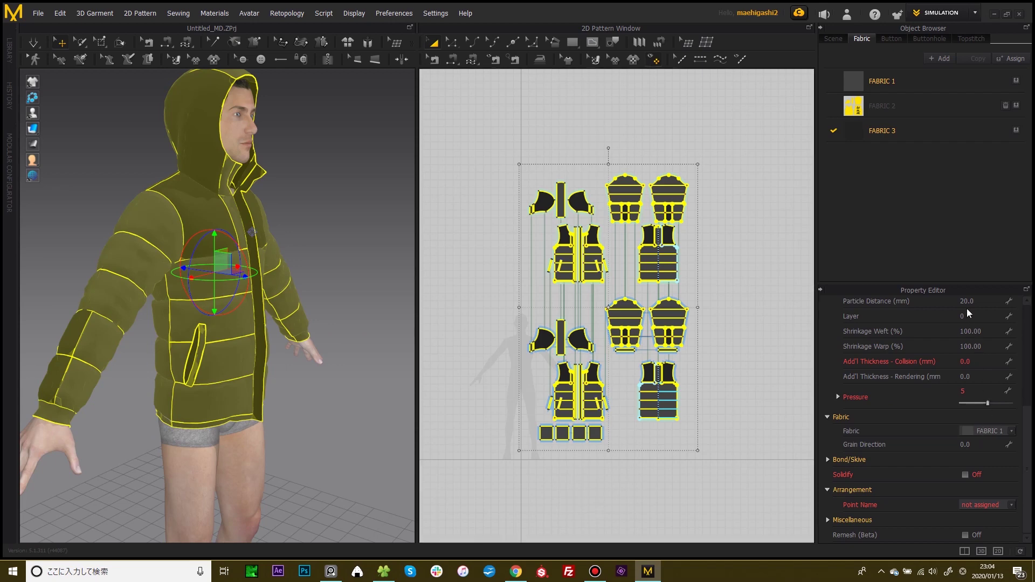
{"action": "scroll", "coordinate": [978, 329], "scroll_direction": "up", "scroll_amount": 3}
{"action": "left_click", "coordinate": [975, 409]}
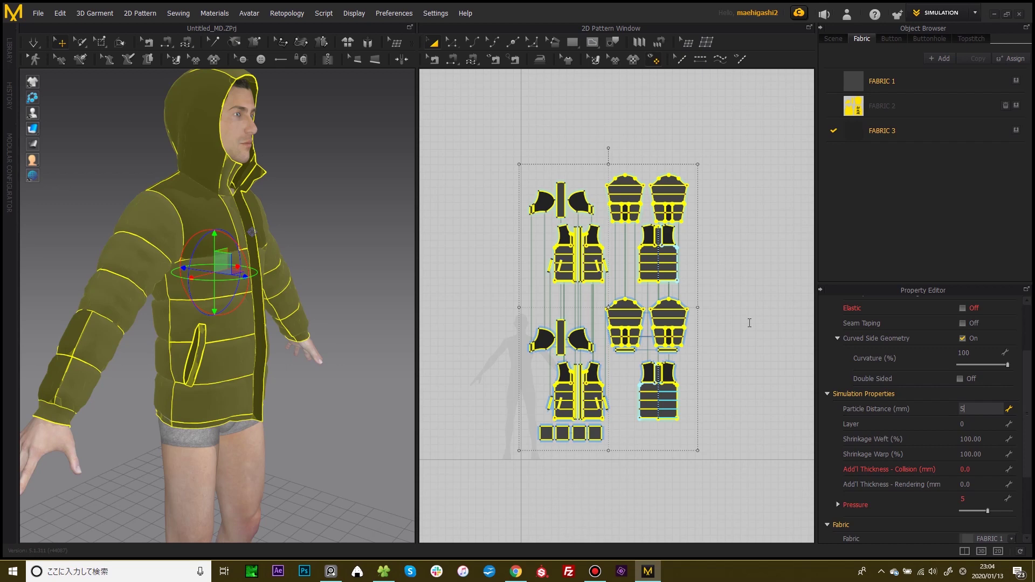
{"action": "key", "text": "Return"}
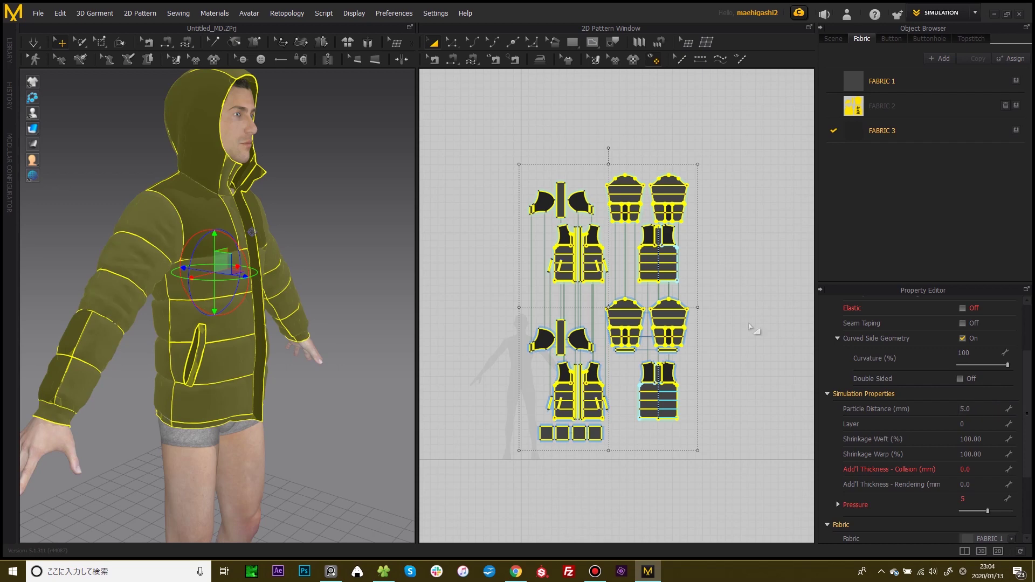
- Simulate the refined jacket with its front unsewn and clear the pattern selection
{"action": "scroll", "coordinate": [295, 145], "scroll_direction": "up", "scroll_amount": 3}
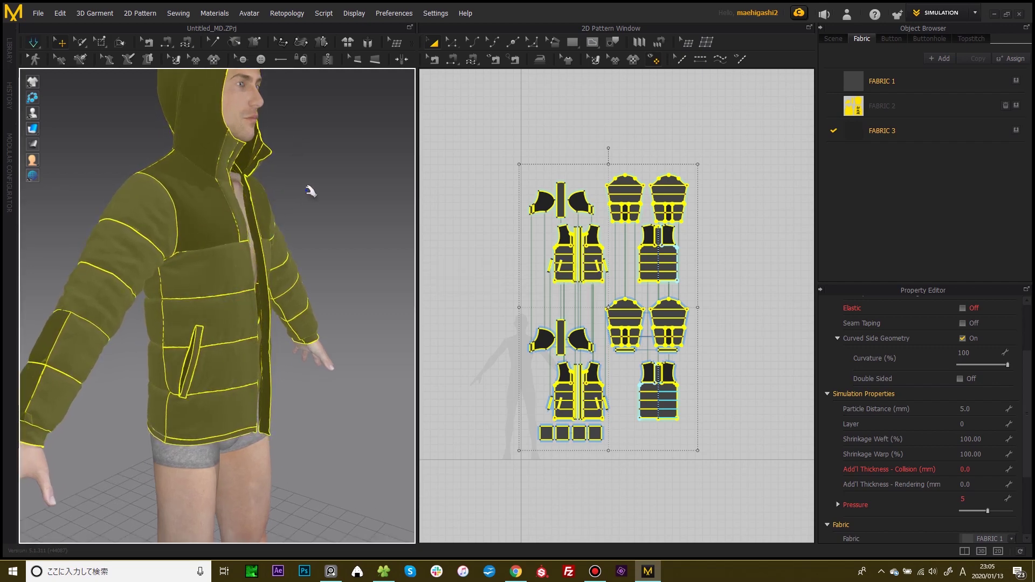
{"action": "left_click", "coordinate": [311, 191]}
{"action": "right_click_drag", "start_coordinate": [310, 191], "coordinate": [343, 171]}
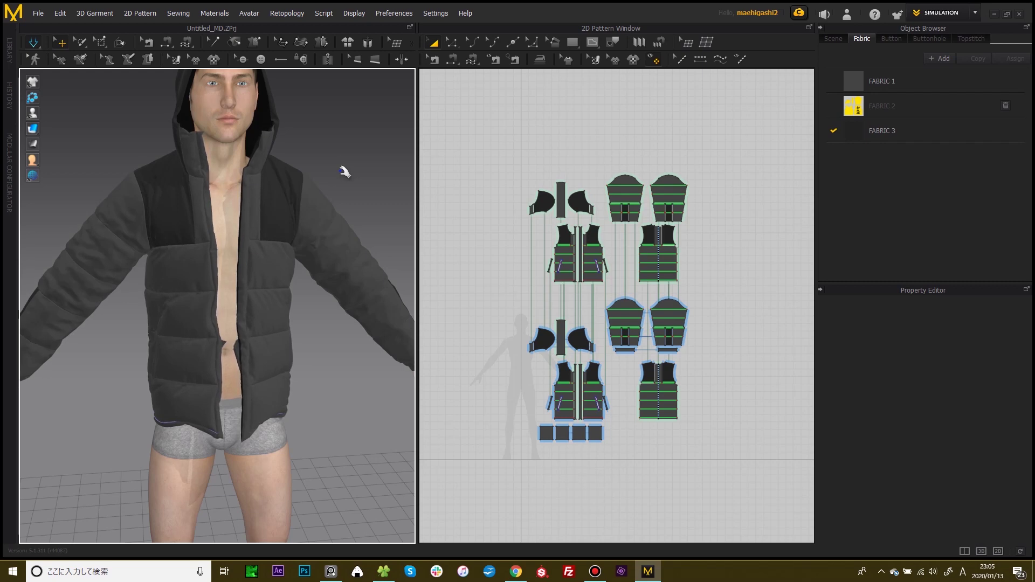
- Inspect the quilting and overall shape of the simulated jacket from the back and the front
{"action": "right_click_drag", "start_coordinate": [345, 172], "coordinate": [296, 178]}
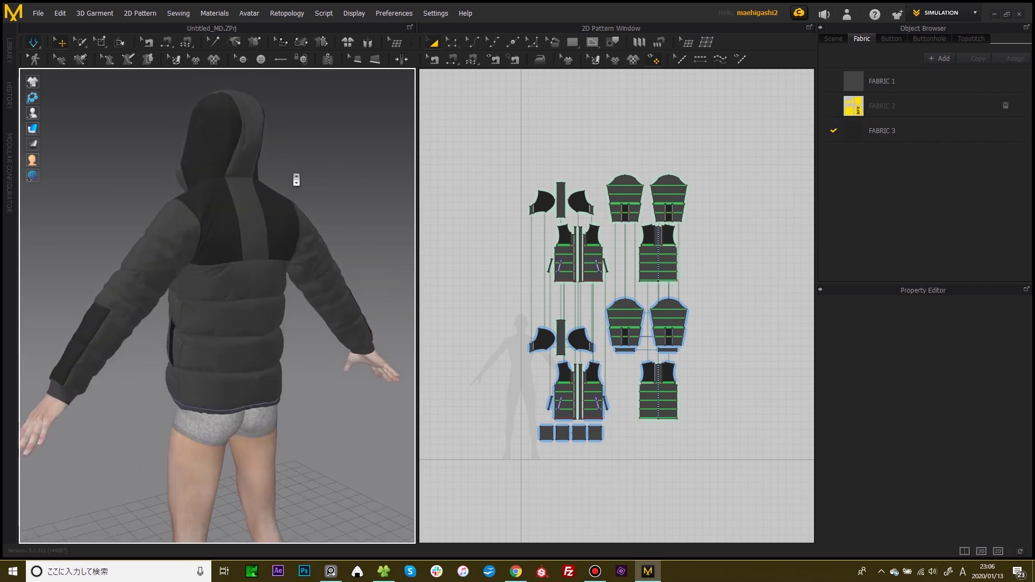
{"action": "scroll", "coordinate": [317, 185], "scroll_direction": "up", "scroll_amount": 5}
{"action": "scroll", "coordinate": [325, 162], "scroll_direction": "up", "scroll_amount": 2}
{"action": "scroll", "coordinate": [293, 166], "scroll_direction": "down", "scroll_amount": 5}
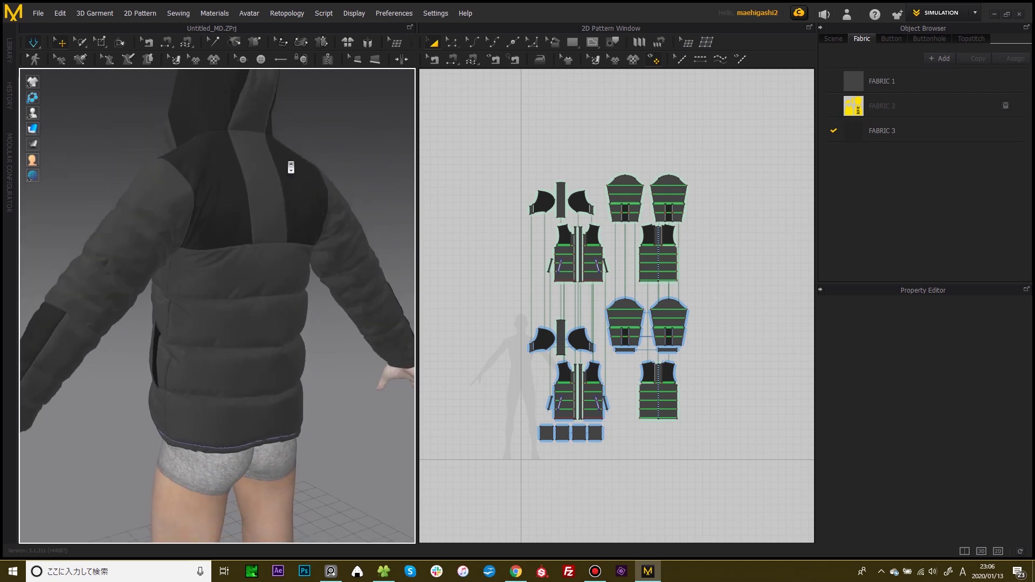
{"action": "right_click_drag", "start_coordinate": [297, 165], "coordinate": [485, 145]}
{"action": "middle_click_drag", "start_coordinate": [308, 128], "coordinate": [306, 204]}
{"action": "right_click_drag", "start_coordinate": [307, 205], "coordinate": [253, 194]}
- Narrow the inner pocket bags by scaling one pair of bag patterns horizontally from its inner side
{"action": "scroll", "coordinate": [582, 415], "scroll_direction": "up", "scroll_amount": 5}
{"action": "middle_click_drag", "start_coordinate": [582, 374], "coordinate": [647, 268]}
{"action": "middle_click_drag", "start_coordinate": [543, 409], "coordinate": [561, 190]}
{"action": "middle_click_drag", "start_coordinate": [538, 353], "coordinate": [603, 261]}
{"action": "scroll", "coordinate": [603, 260], "scroll_direction": "up", "scroll_amount": 2}
{"action": "right_click_drag", "start_coordinate": [629, 296], "coordinate": [605, 309]}
{"action": "left_click", "coordinate": [629, 324]}
{"action": "left_click", "coordinate": [692, 316], "text": "shift"}
{"action": "left_click_drag", "start_coordinate": [587, 322], "coordinate": [610, 323]}
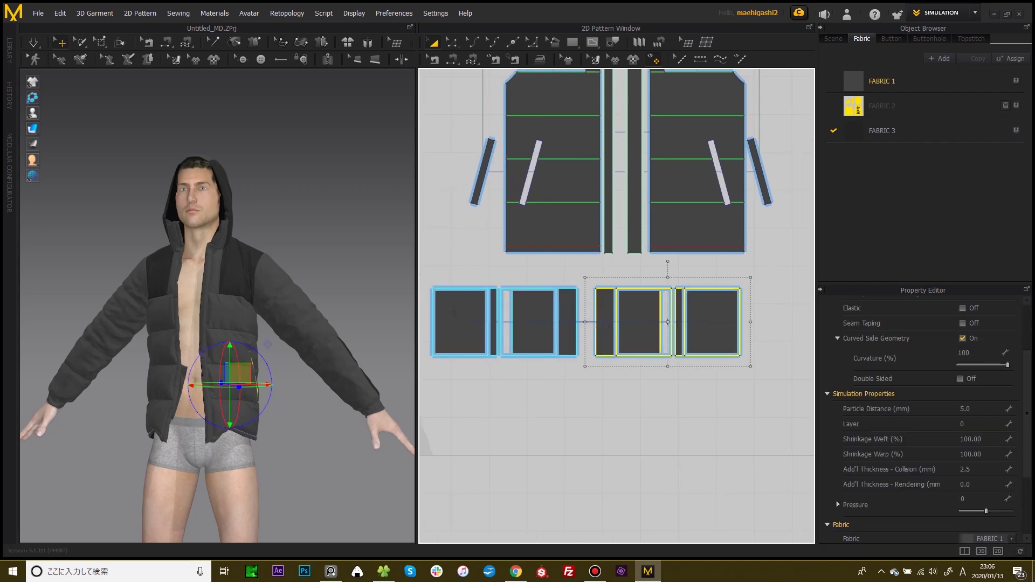
{"action": "scroll", "coordinate": [458, 181], "scroll_direction": "down", "scroll_amount": 5}
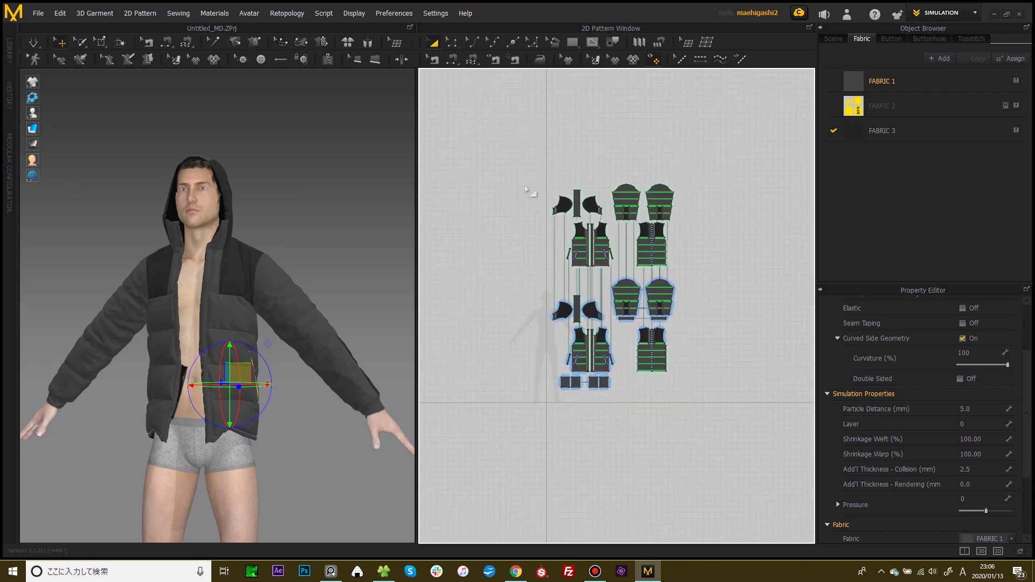
- Set the particle distance of all jacket patterns in both layers to 20 mm
{"action": "key", "text": "ctrl+a"}
{"action": "right_click_drag", "start_coordinate": [272, 197], "coordinate": [353, 226]}
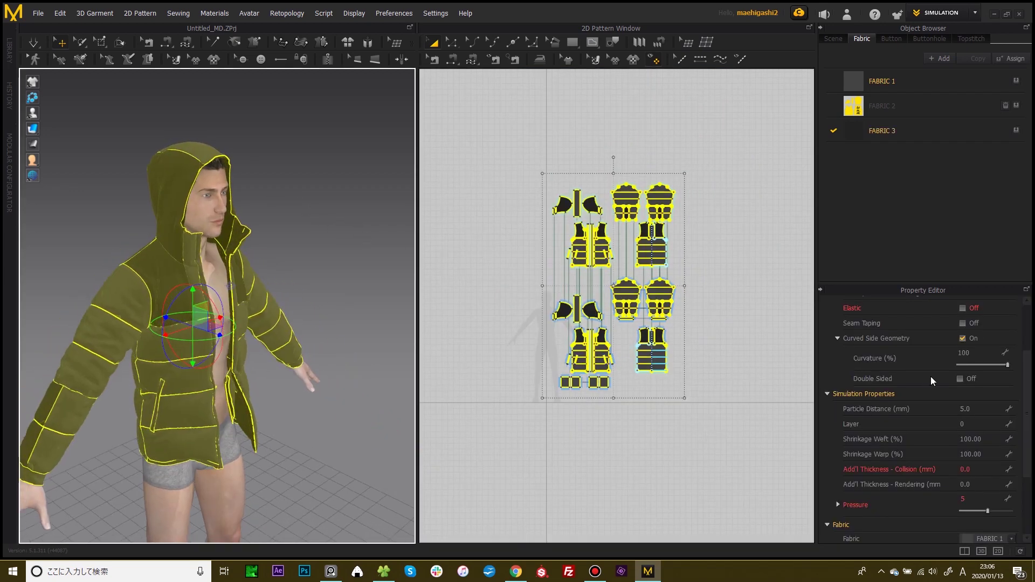
{"action": "left_click", "coordinate": [964, 408]}
{"action": "type", "text": "20"}
{"action": "key", "text": "Return"}
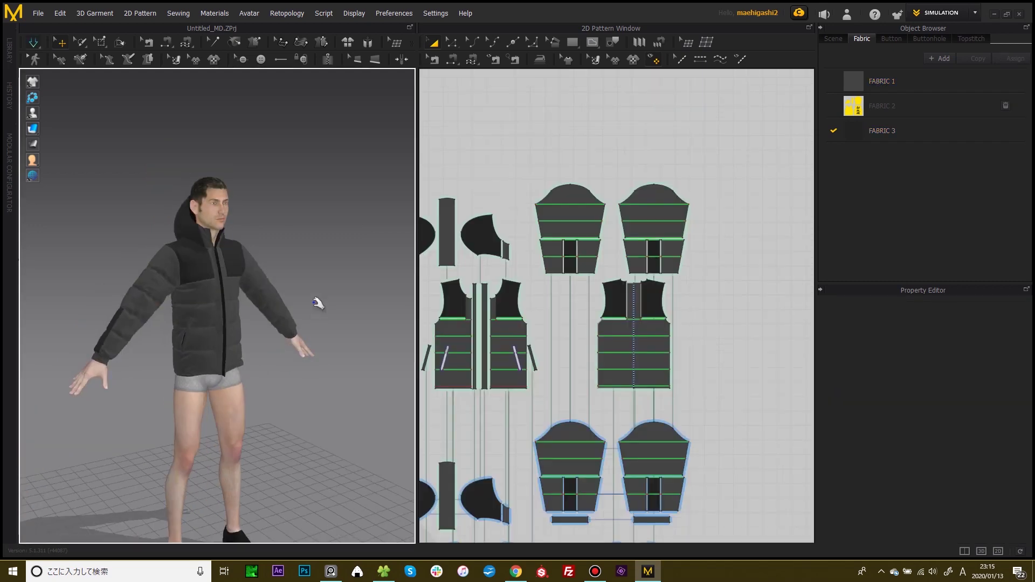
- Set the pressure of the front placket strip to -10 in both layers and simulate it over the closed front
{"action": "right_click_drag", "start_coordinate": [318, 304], "coordinate": [243, 271]}
{"action": "scroll", "coordinate": [270, 307], "scroll_direction": "up", "scroll_amount": 6}
{"action": "middle_click_drag", "start_coordinate": [322, 372], "coordinate": [305, 333]}
{"action": "scroll", "coordinate": [255, 306], "scroll_direction": "down", "scroll_amount": 4}
{"action": "right_click_drag", "start_coordinate": [255, 304], "coordinate": [309, 314]}
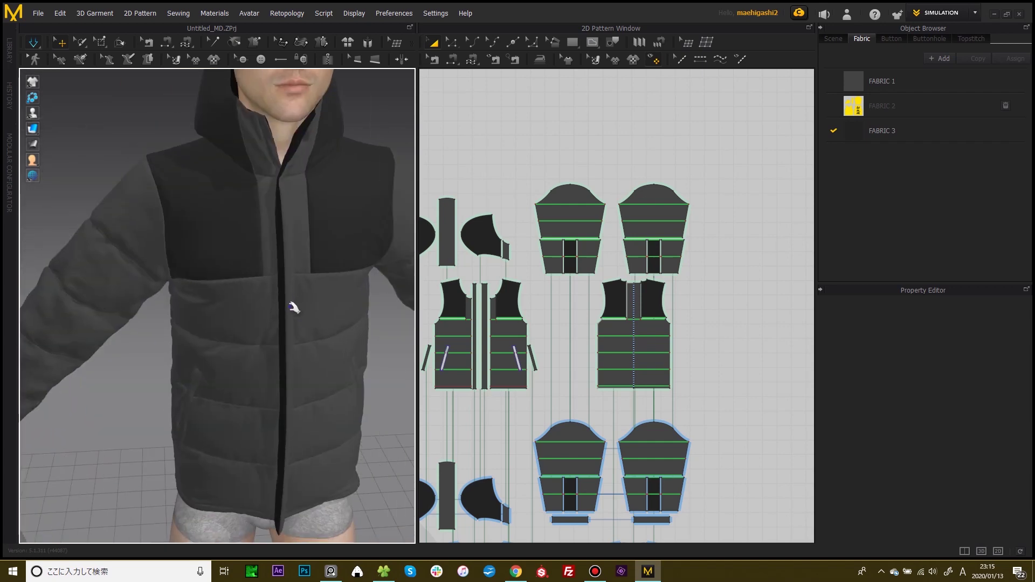
{"action": "left_click", "coordinate": [294, 308]}
{"action": "scroll", "coordinate": [543, 290], "scroll_direction": "up", "scroll_amount": 3}
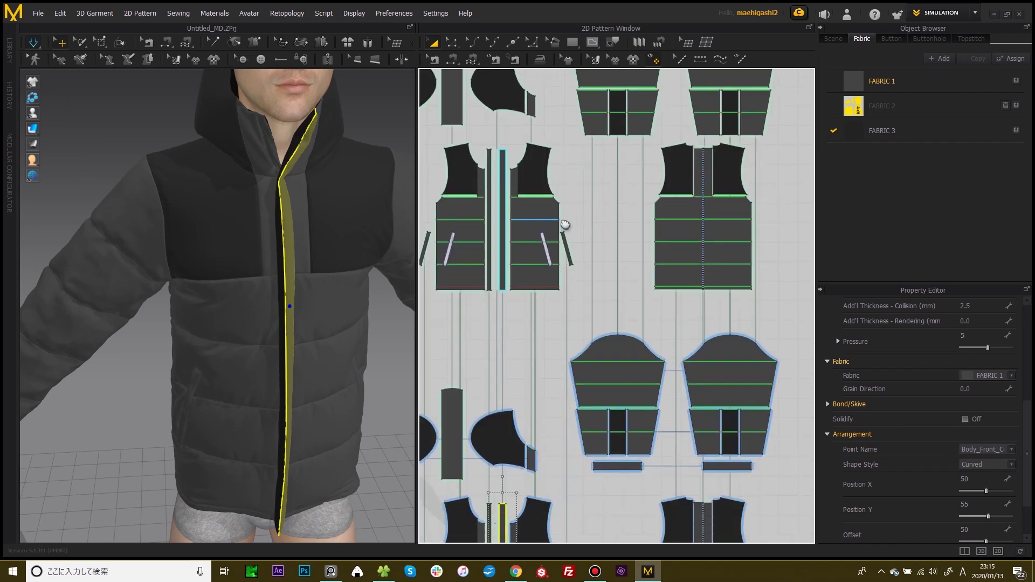
{"action": "right_click_drag", "start_coordinate": [565, 224], "coordinate": [580, 193]}
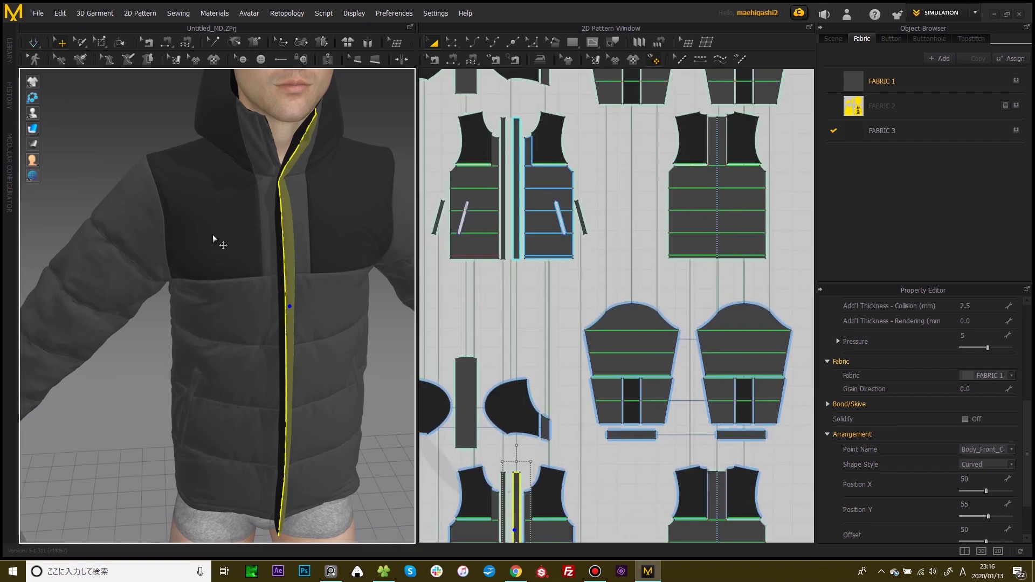
{"action": "scroll", "coordinate": [213, 234], "scroll_direction": "down", "scroll_amount": 3}
{"action": "right_click_drag", "start_coordinate": [517, 267], "coordinate": [526, 175]}
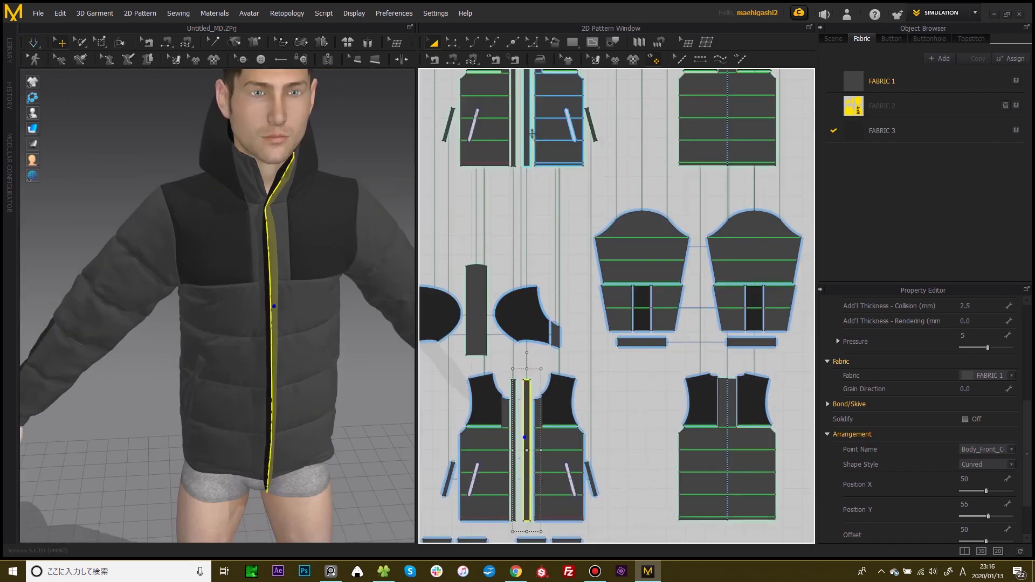
{"action": "left_click", "coordinate": [531, 157]}
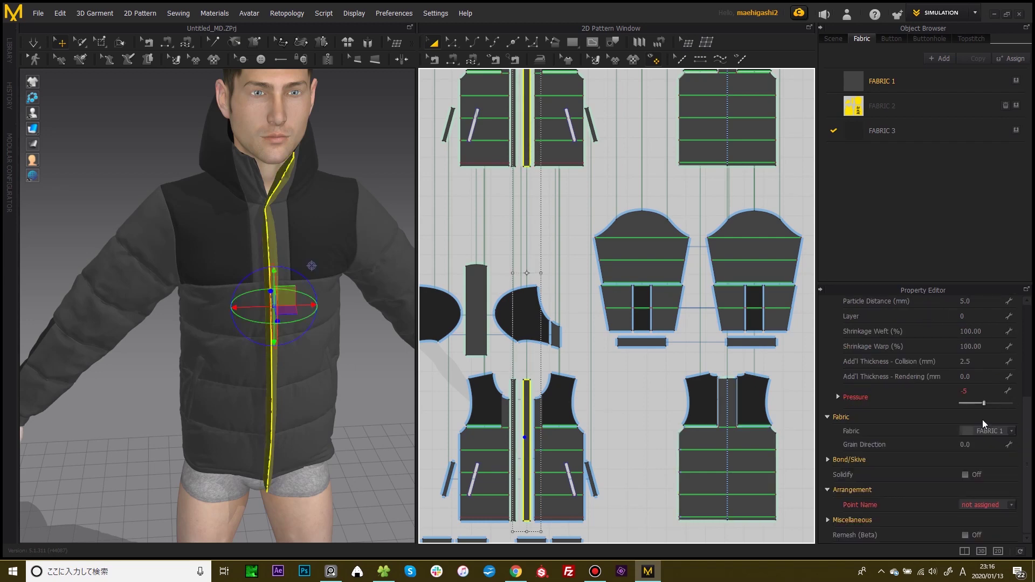
{"action": "left_click", "coordinate": [985, 391]}
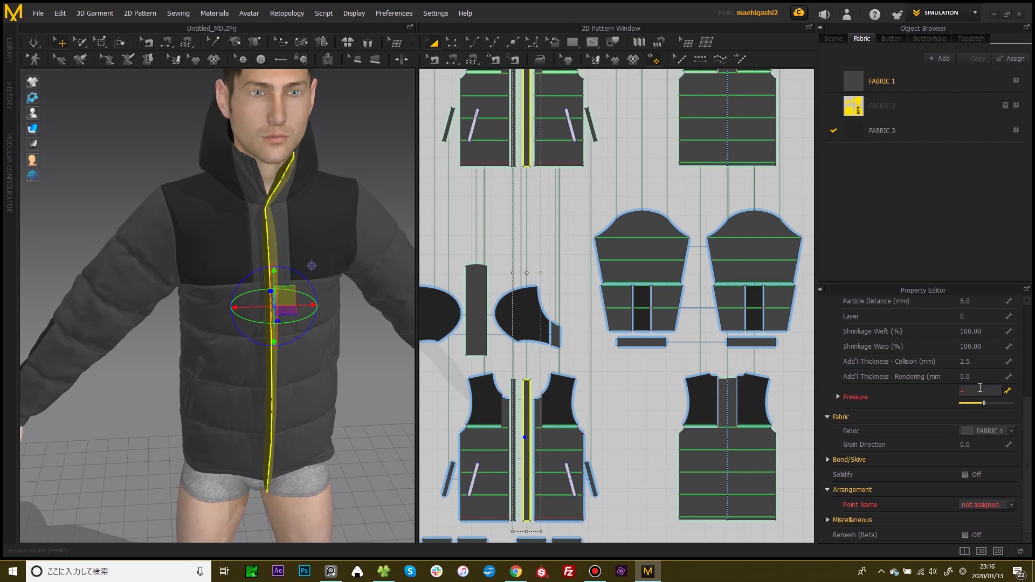
{"action": "type", "text": "-10"}
{"action": "key", "text": "Return"}
{"action": "right_click_drag", "start_coordinate": [344, 280], "coordinate": [329, 284]}
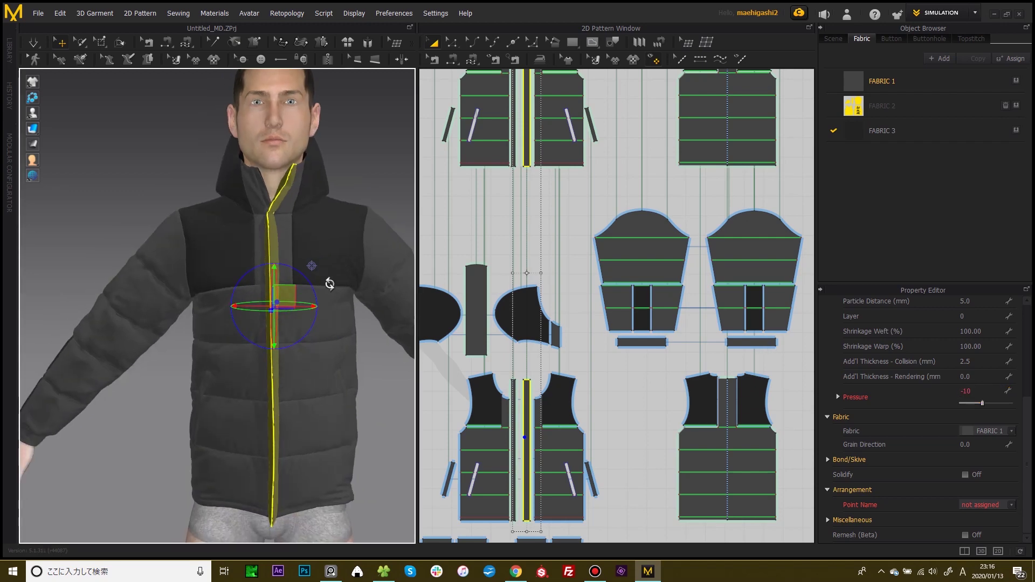
{"action": "key", "text": "q"}
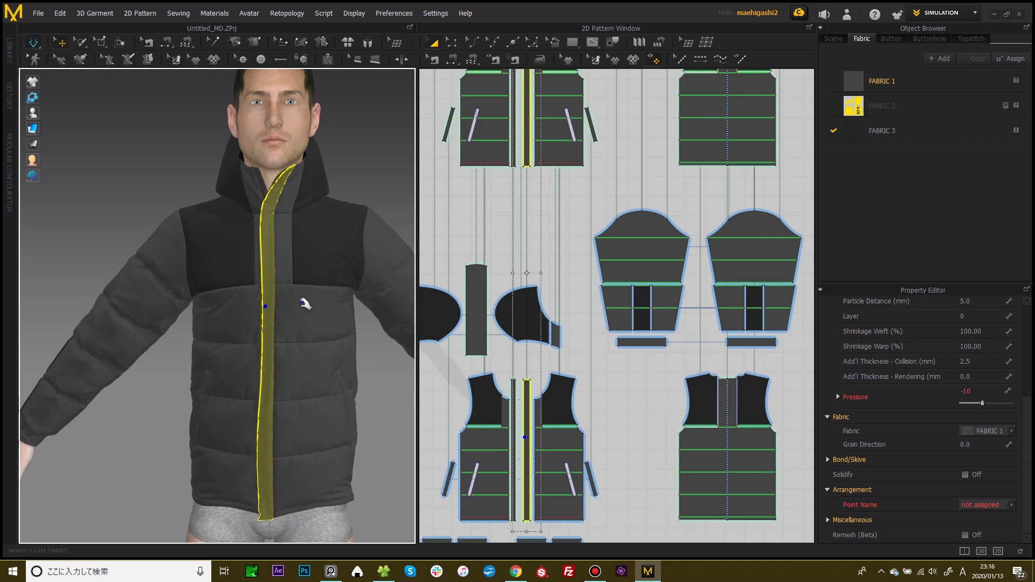
- Set the front placket's pressure to -5 in both layers and clear the pattern selection
{"action": "left_click", "coordinate": [264, 303]}
{"action": "right_click_drag", "start_coordinate": [335, 215], "coordinate": [326, 309]}
{"action": "left_click", "coordinate": [336, 224]}
{"action": "scroll", "coordinate": [370, 330], "scroll_direction": "up", "scroll_amount": 4}
{"action": "scroll", "coordinate": [306, 313], "scroll_direction": "down", "scroll_amount": 2}
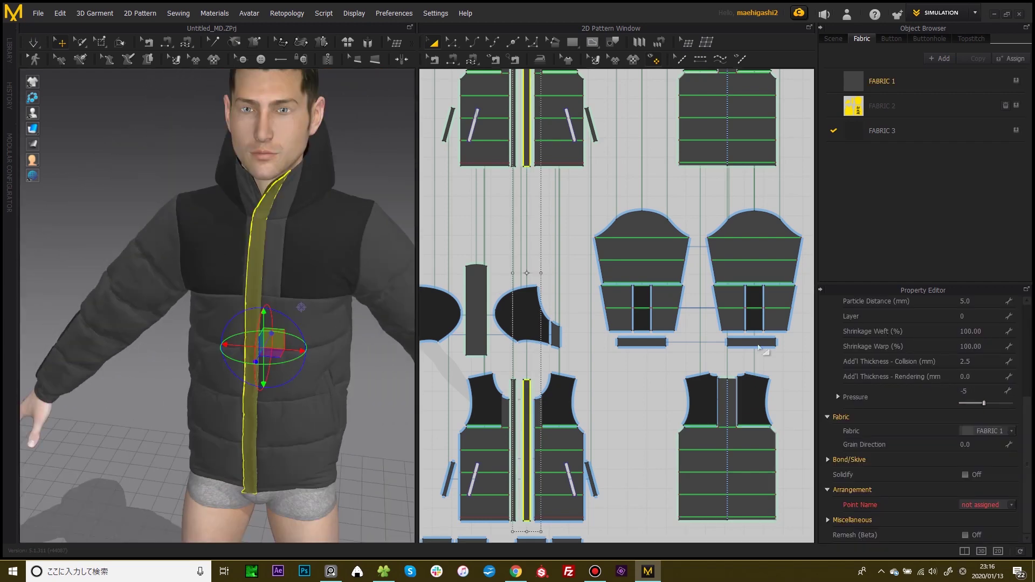
{"action": "left_click", "coordinate": [328, 190]}
{"action": "right_click_drag", "start_coordinate": [329, 189], "coordinate": [278, 200]}
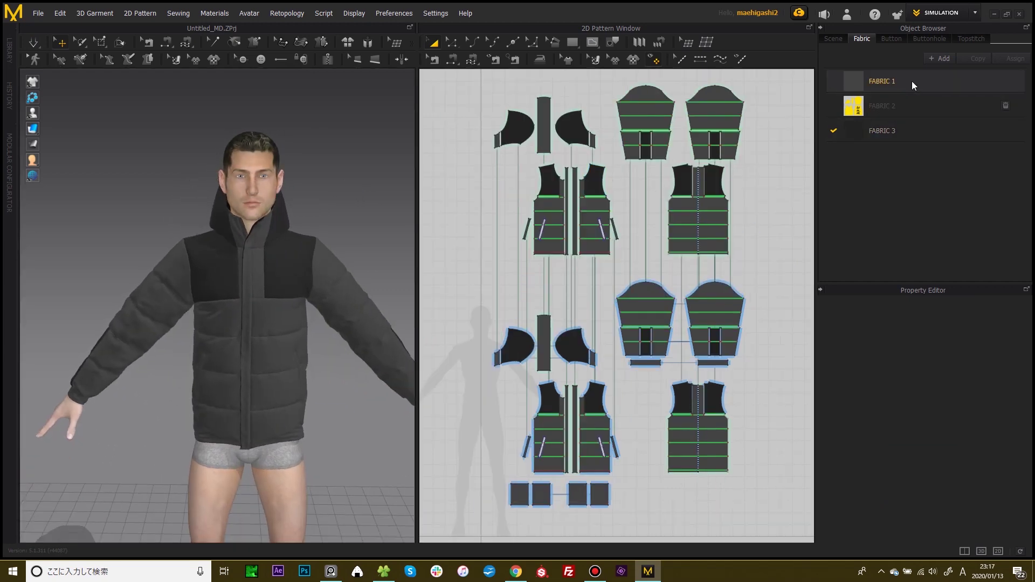
- Set the reflection roughness of FABRIC 1 to 27 and of FABRIC 3 to 37
{"action": "left_click", "coordinate": [912, 82]}
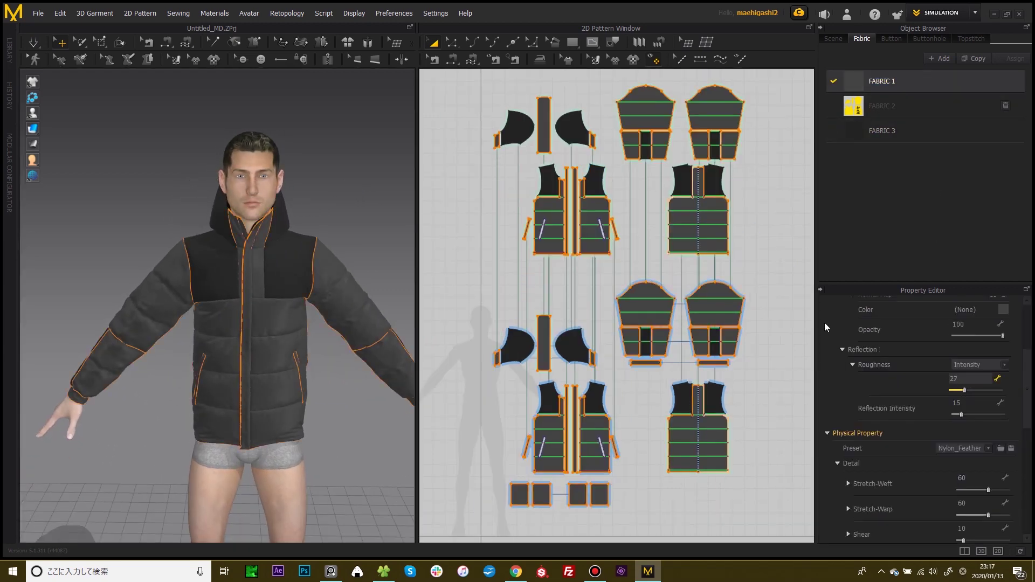
{"action": "left_click_drag", "start_coordinate": [976, 390], "coordinate": [967, 393]}
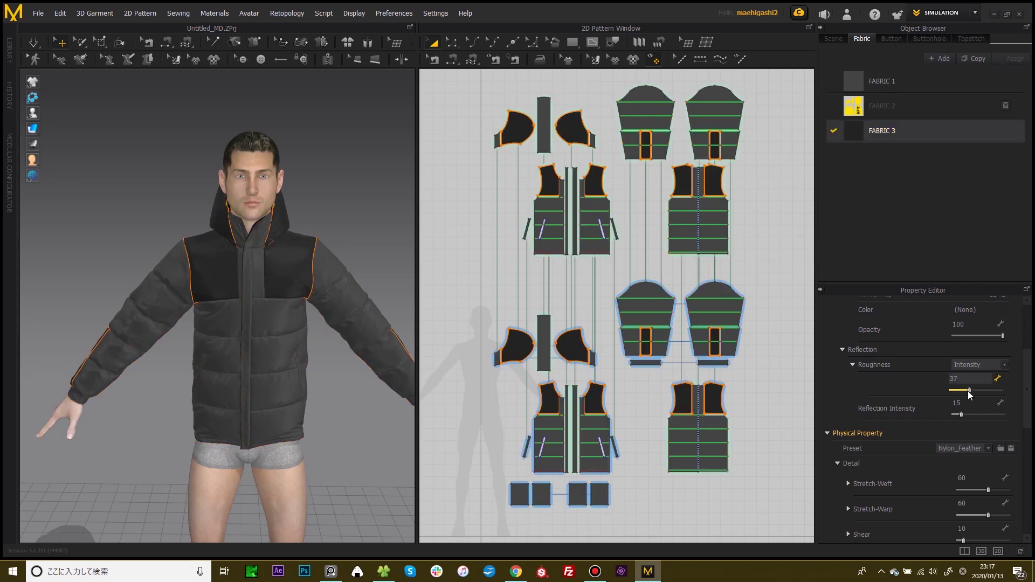
{"action": "right_click_drag", "start_coordinate": [296, 162], "coordinate": [293, 210]}
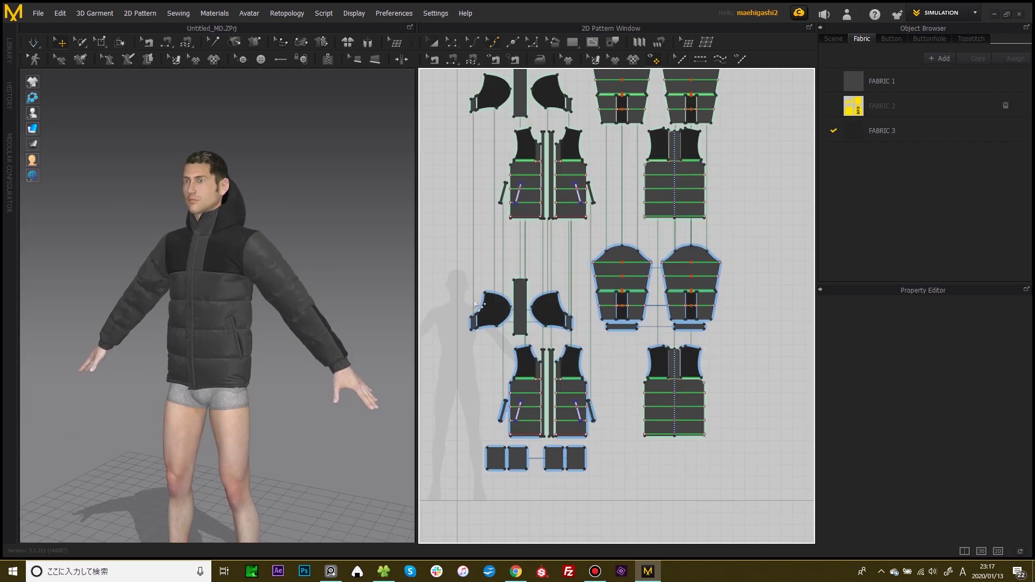
- Rearrange the inner pocket bags into a two-by-two block beside the lower front patterns and inspect the closed jacket in 3D
{"action": "left_click_drag", "start_coordinate": [444, 256], "coordinate": [595, 491]}
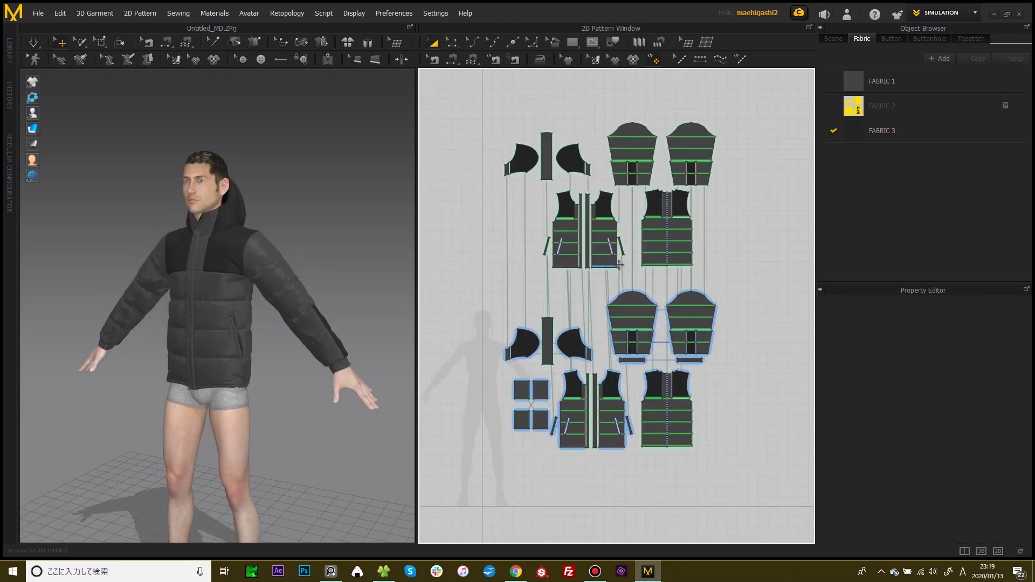
{"action": "right_click_drag", "start_coordinate": [631, 272], "coordinate": [631, 284]}
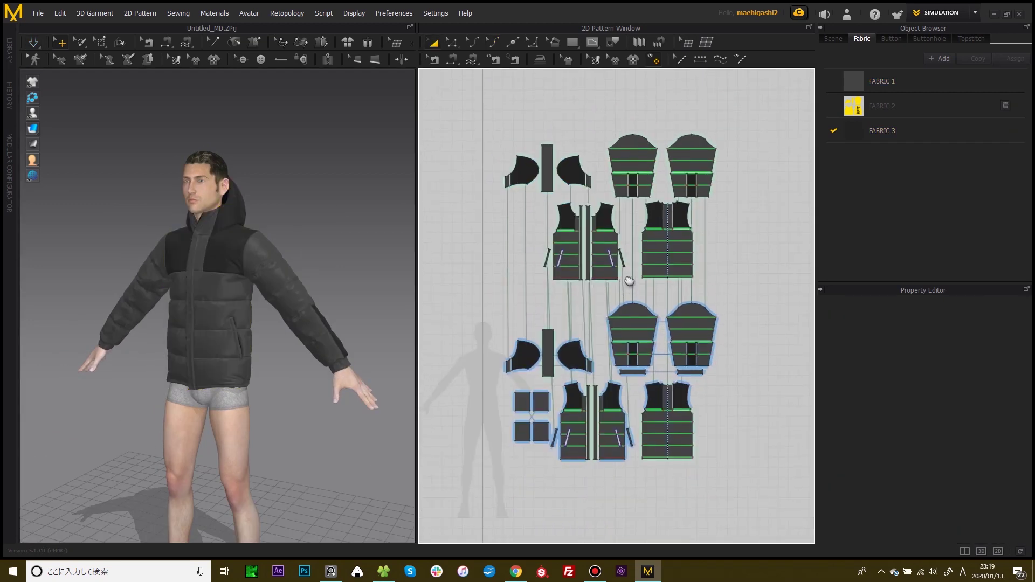
{"action": "right_click_drag", "start_coordinate": [305, 289], "coordinate": [330, 277]}
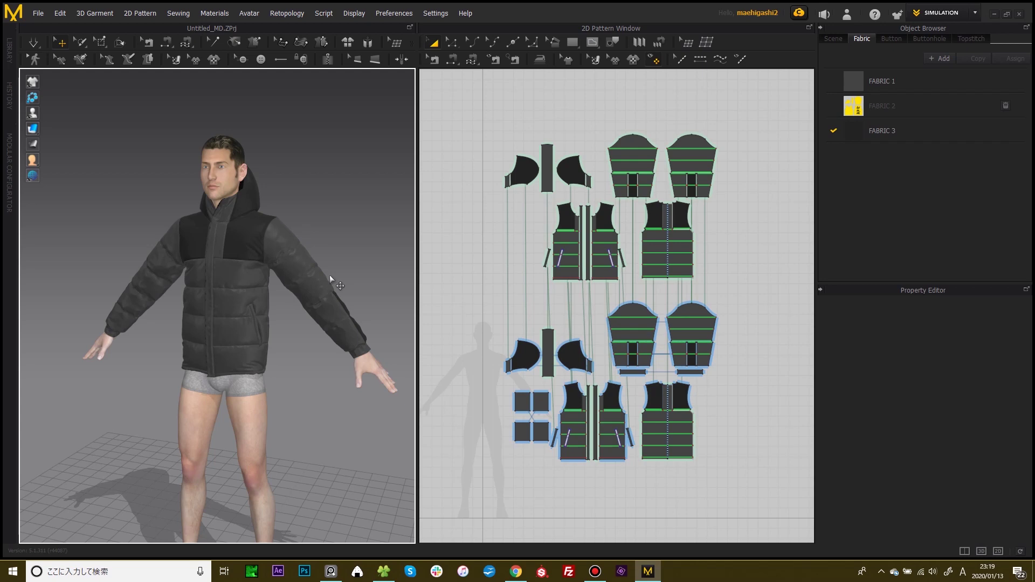
{"action": "right_click_drag", "start_coordinate": [308, 247], "coordinate": [334, 203]}
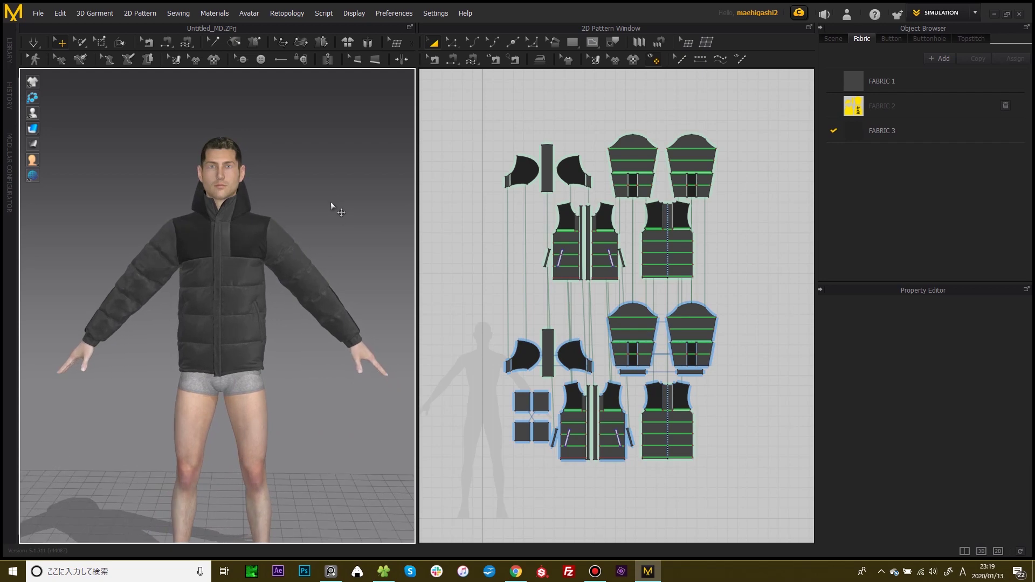
{"action": "scroll", "coordinate": [323, 232], "scroll_direction": "up", "scroll_amount": 3}
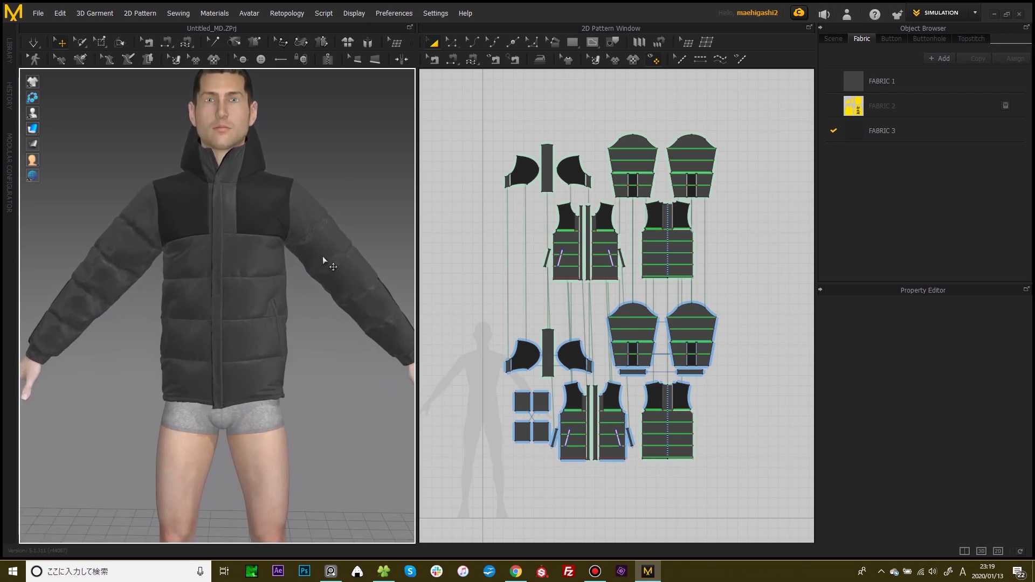
{"action": "right_click_drag", "start_coordinate": [326, 261], "coordinate": [286, 268]}
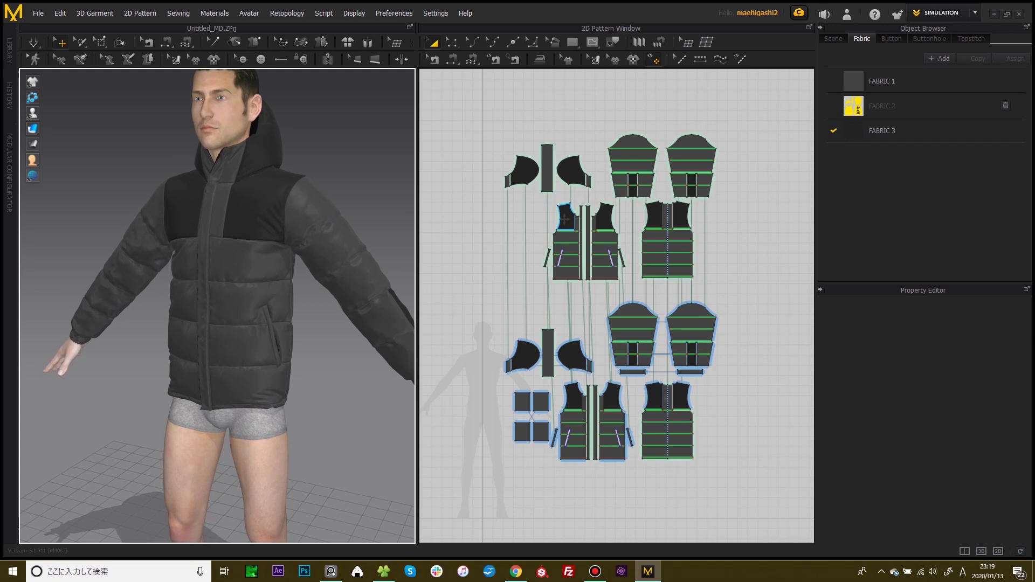
{"action": "scroll", "coordinate": [359, 220], "scroll_direction": "down", "scroll_amount": 4}
{"action": "mouse_move", "coordinate": [357, 219]}
{"action": "right_mouse_down"}
{"action": "mouse_move", "coordinate": [391, 208]}
{"action": "mouse_move", "coordinate": [342, 207]}
{"action": "right_mouse_up"}
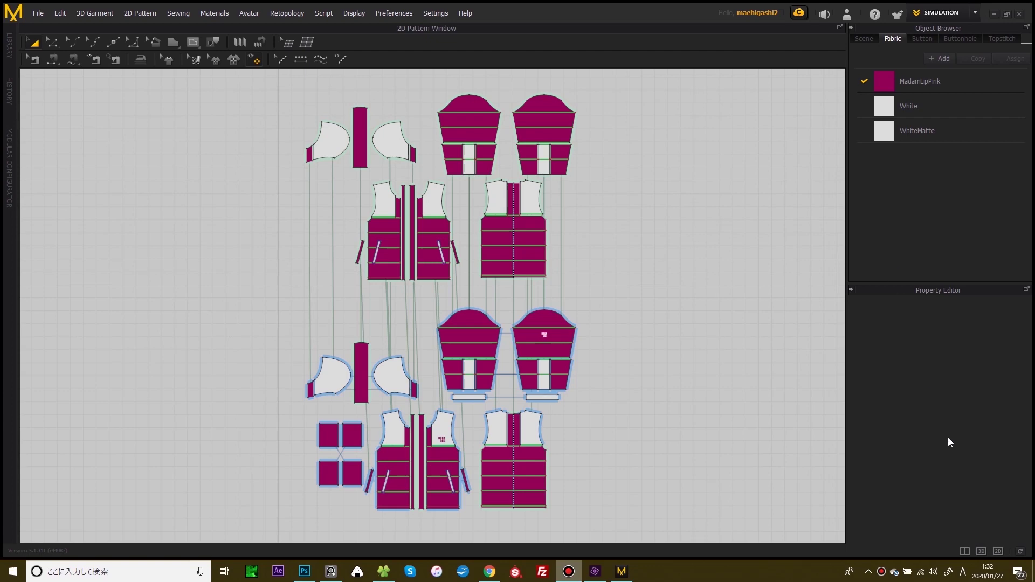
- Show only the 3D garment view and inspect the finished pink and white jacket's hood, collar, chest and sleeves
{"action": "left_click", "coordinate": [981, 551]}
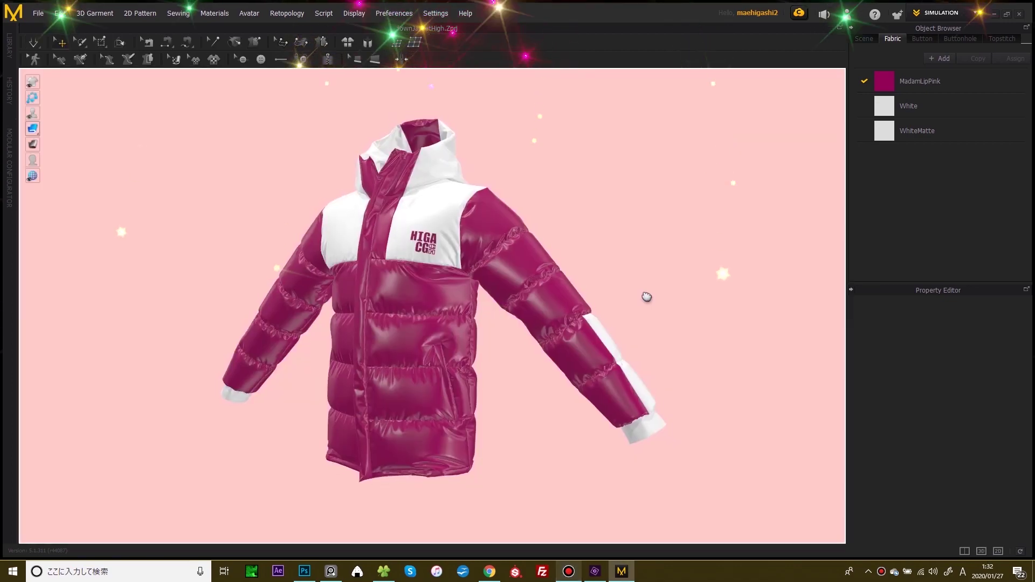
{"action": "right_click_drag", "start_coordinate": [688, 285], "coordinate": [564, 193]}
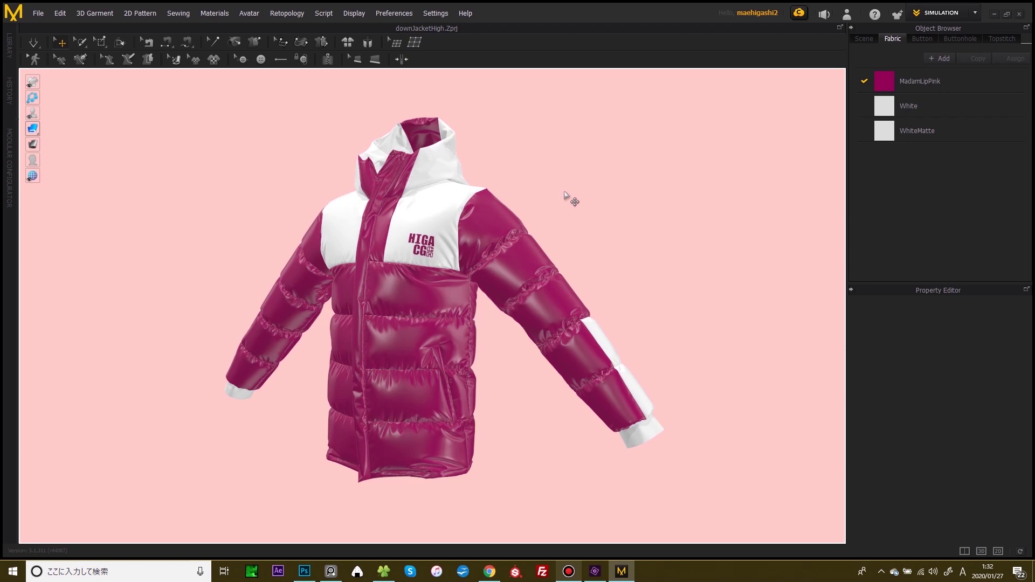
{"action": "right_click_drag", "start_coordinate": [575, 204], "coordinate": [599, 255]}
{"action": "scroll", "coordinate": [484, 194], "scroll_direction": "up", "scroll_amount": 5}
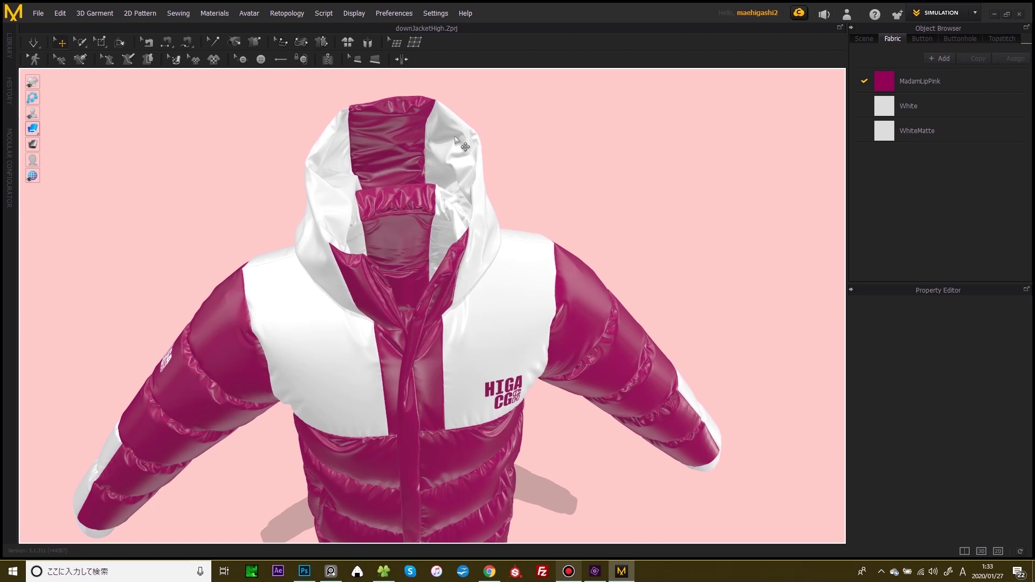
{"action": "right_click_drag", "start_coordinate": [455, 129], "coordinate": [454, 141]}
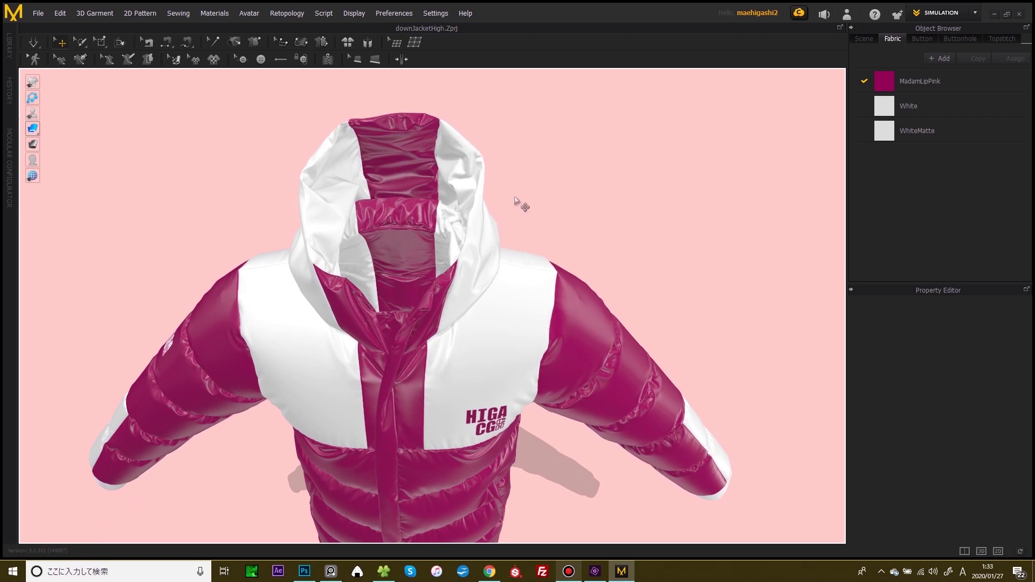
{"action": "right_click_drag", "start_coordinate": [541, 190], "coordinate": [470, 210]}
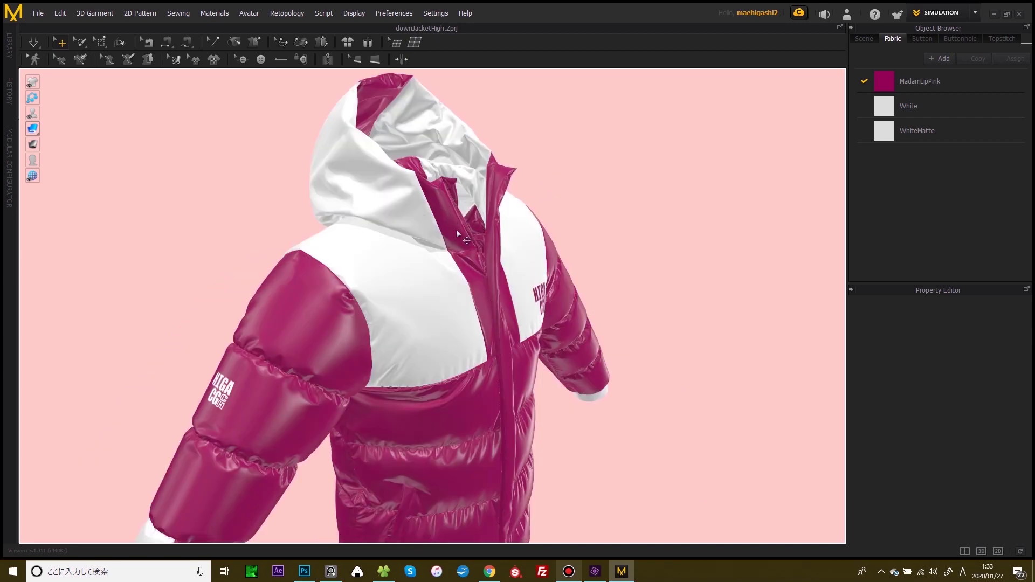
{"action": "right_click_drag", "start_coordinate": [539, 208], "coordinate": [451, 228]}
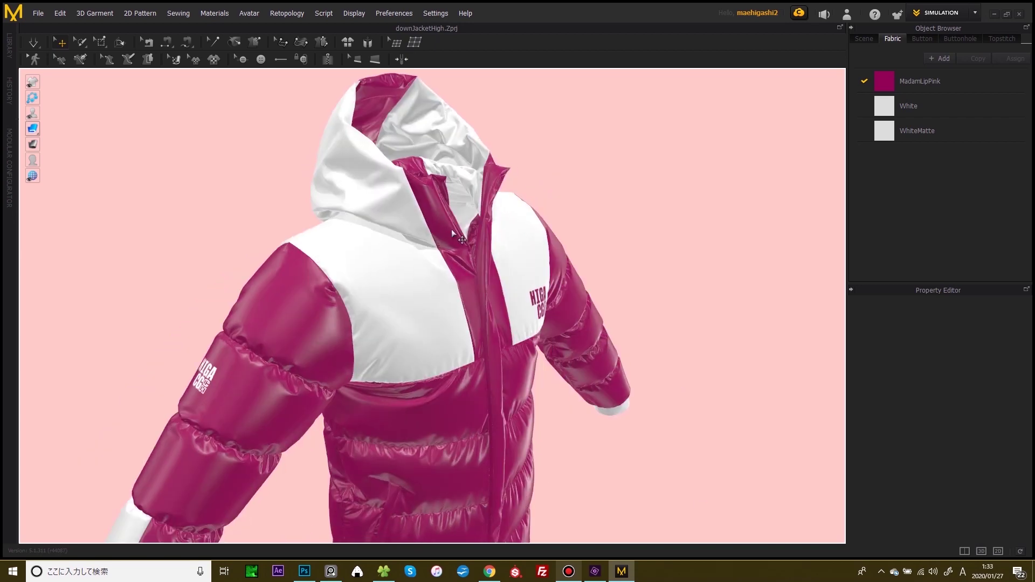
{"action": "right_click_drag", "start_coordinate": [398, 254], "coordinate": [414, 321]}
{"action": "middle_click_drag", "start_coordinate": [410, 318], "coordinate": [358, 291]}
{"action": "scroll", "coordinate": [356, 295], "scroll_direction": "down", "scroll_amount": 2}
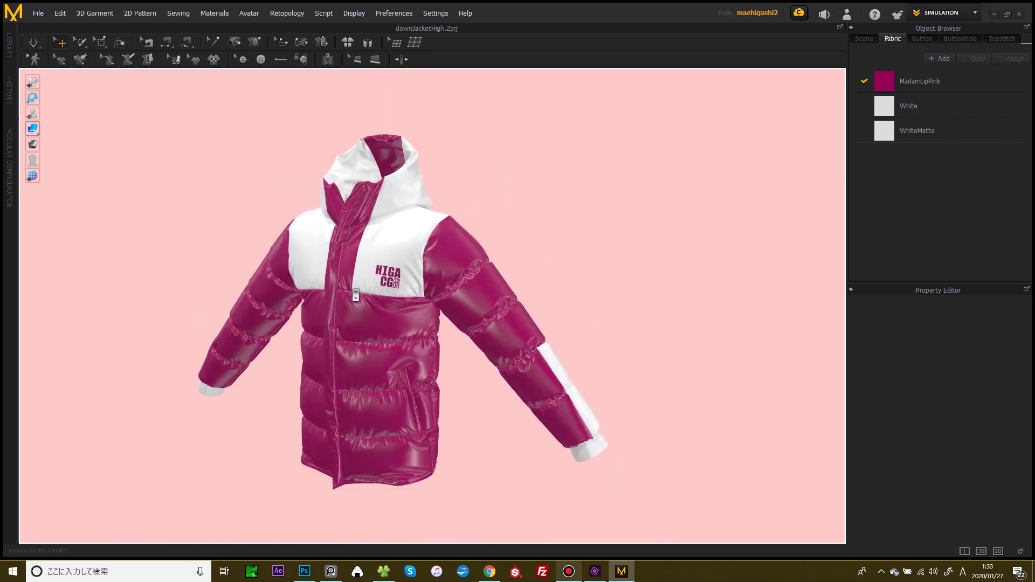
- Examine the sleeve's mesh density up close in mesh display and restore the textured surface display
{"action": "mouse_move", "coordinate": [32, 128]}
{"action": "left_click", "coordinate": [95, 129]}
{"action": "scroll", "coordinate": [436, 254], "scroll_direction": "up", "scroll_amount": 5}
{"action": "scroll", "coordinate": [462, 270], "scroll_direction": "up", "scroll_amount": 10}
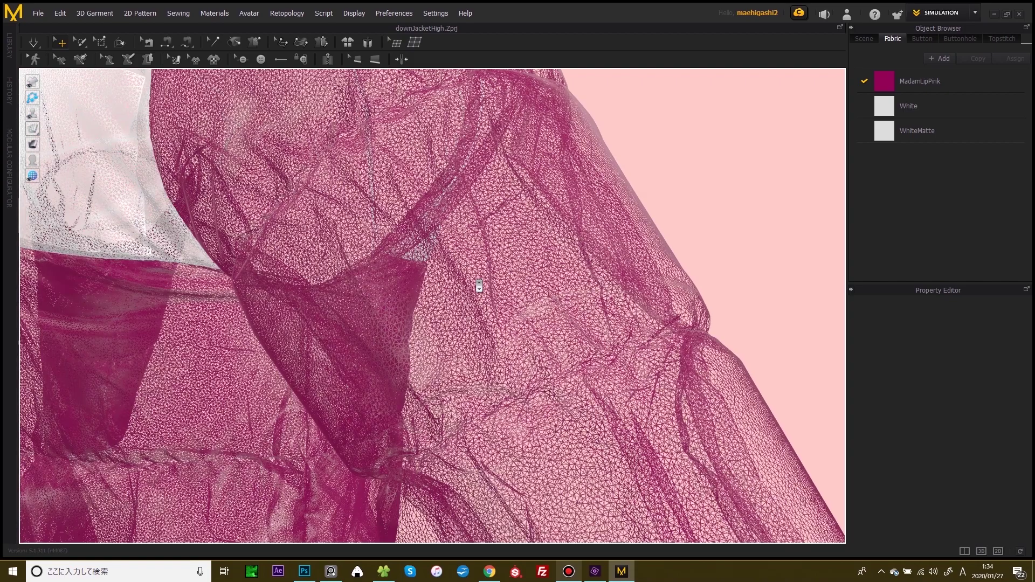
{"action": "scroll", "coordinate": [479, 287], "scroll_direction": "up", "scroll_amount": 1}
{"action": "mouse_move", "coordinate": [32, 129]}
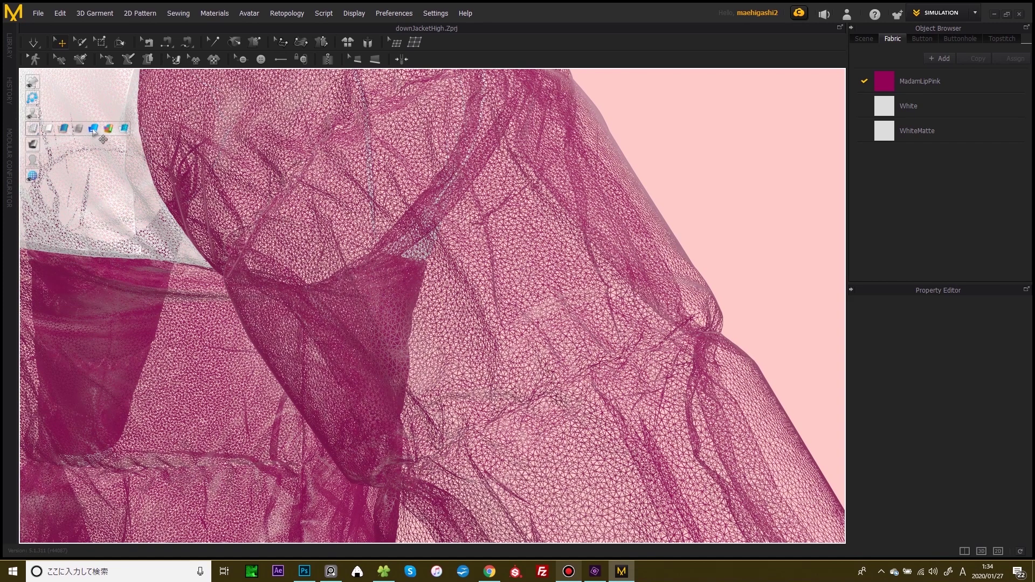
{"action": "left_click", "coordinate": [93, 128]}
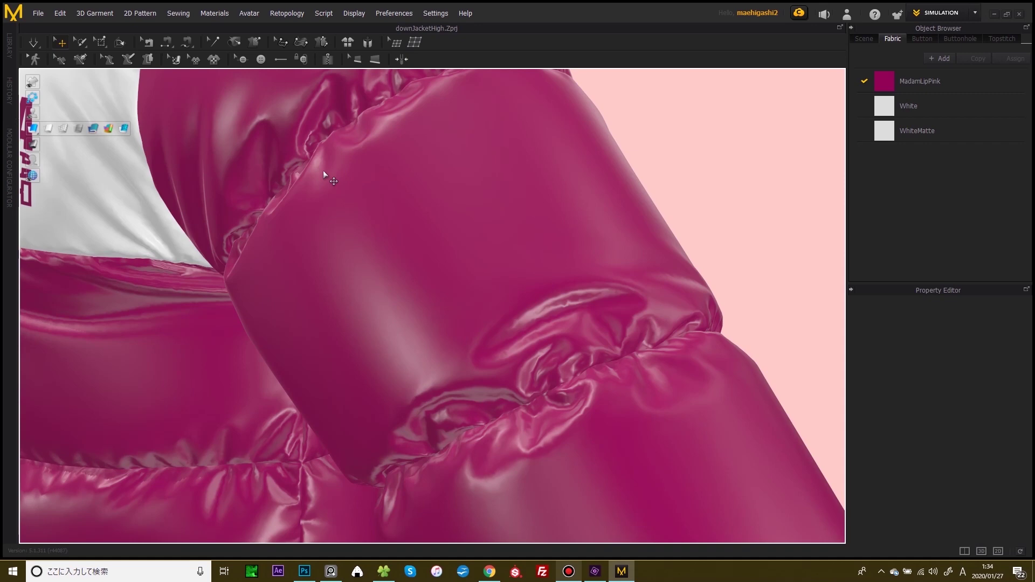
- Inspect the whole finished jacket from the side, front and three-quarter angles
{"action": "scroll", "coordinate": [326, 176], "scroll_direction": "down", "scroll_amount": 4}
{"action": "scroll", "coordinate": [345, 188], "scroll_direction": "down", "scroll_amount": 1}
{"action": "right_click_drag", "start_coordinate": [353, 187], "coordinate": [517, 181]}
{"action": "scroll", "coordinate": [406, 238], "scroll_direction": "down", "scroll_amount": 3}
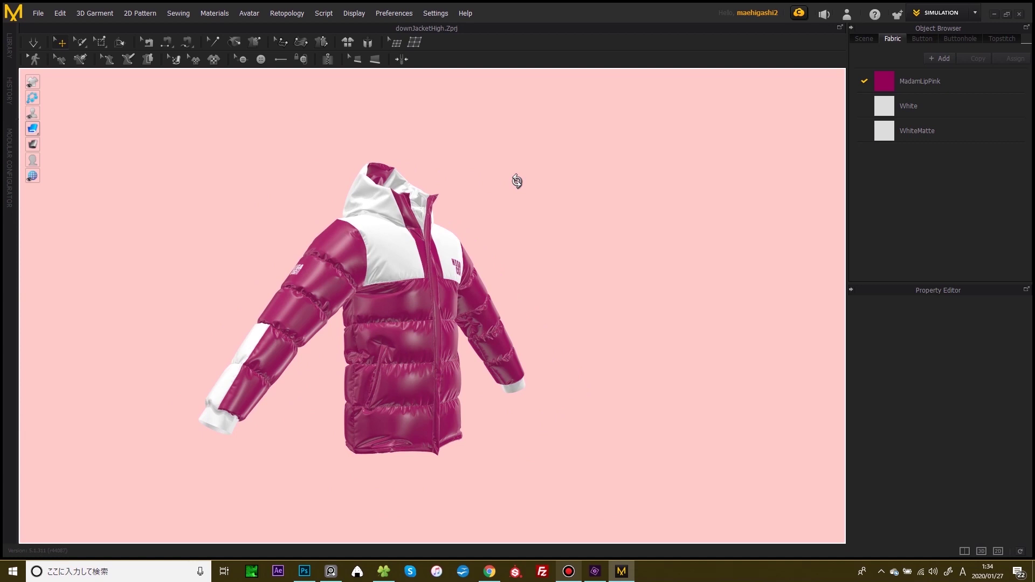
{"action": "key", "text": "2"}
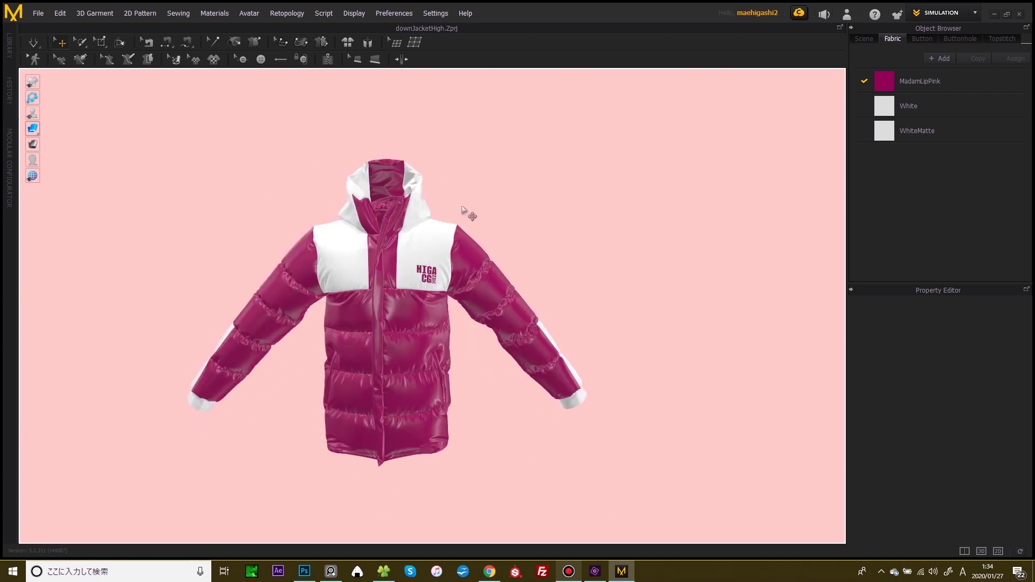
{"action": "right_click_drag", "start_coordinate": [462, 207], "coordinate": [438, 207]}
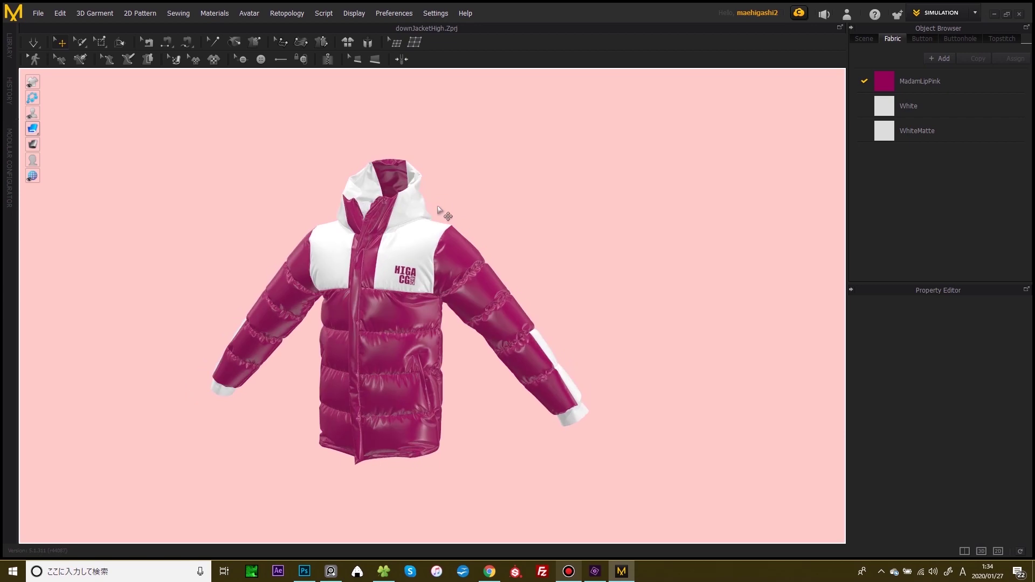
- Examine the HIGA CG logos on the jacket's chest and sleeve in 3D and on their matching 2D patterns
{"action": "right_click_drag", "start_coordinate": [430, 217], "coordinate": [445, 215]}
{"action": "scroll", "coordinate": [414, 281], "scroll_direction": "up", "scroll_amount": 3}
{"action": "right_click_drag", "start_coordinate": [411, 287], "coordinate": [342, 261]}
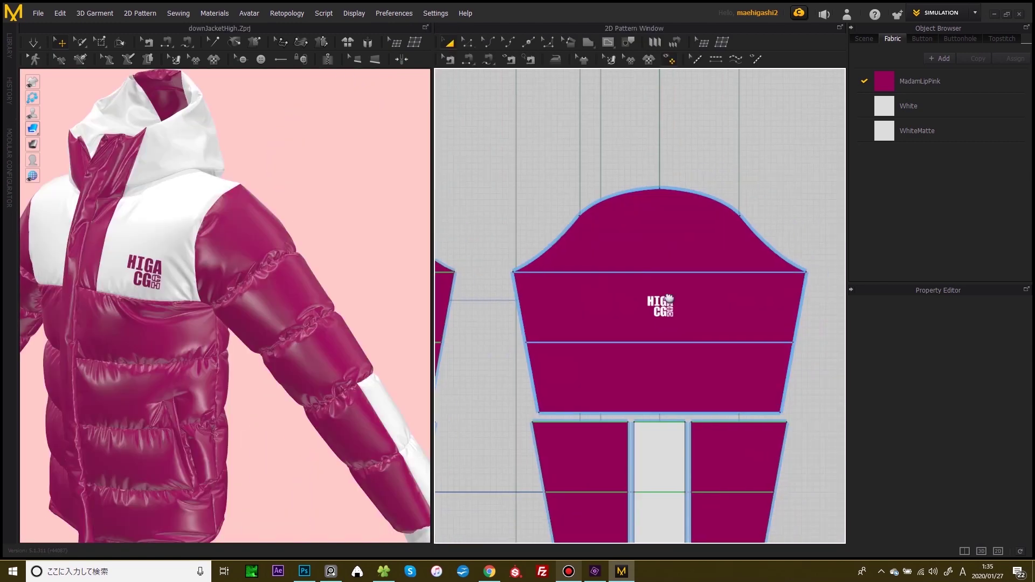
{"action": "middle_click_drag", "start_coordinate": [669, 299], "coordinate": [738, 186]}
{"action": "middle_click_drag", "start_coordinate": [659, 518], "coordinate": [668, 247]}
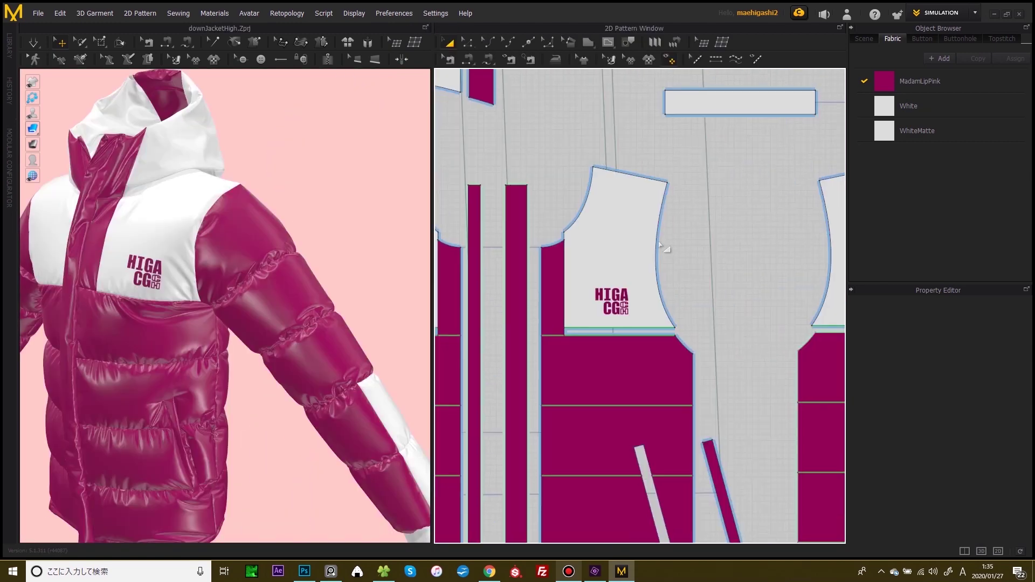
{"action": "scroll", "coordinate": [642, 319], "scroll_direction": "up", "scroll_amount": 3}
{"action": "middle_click_drag", "start_coordinate": [623, 314], "coordinate": [646, 340]}
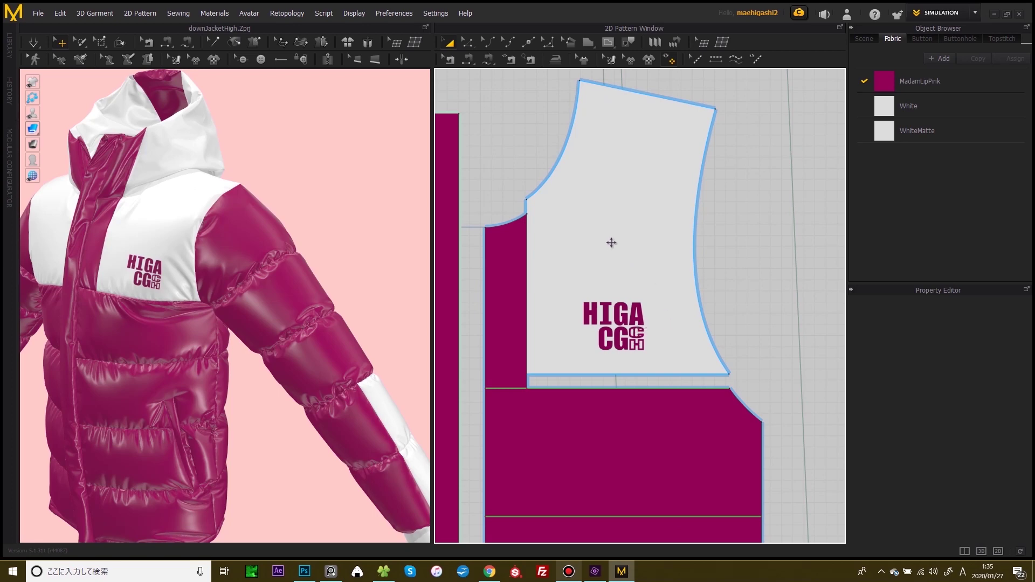
{"action": "middle_click_drag", "start_coordinate": [602, 251], "coordinate": [624, 268]}
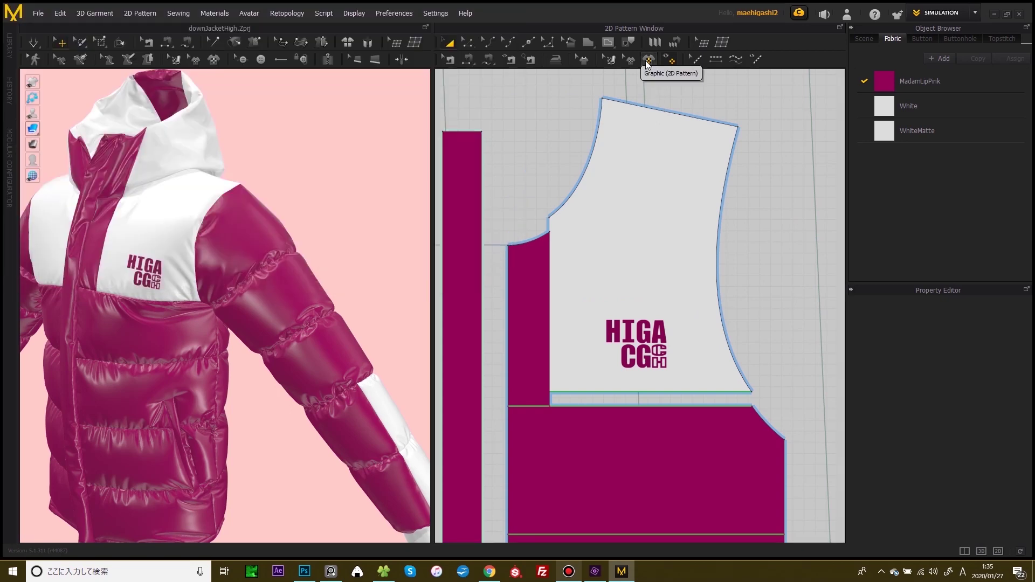
- Place the danboru_hako graphic of the man carrying a box on the lower back pattern with the Graphic tool
{"action": "left_click", "coordinate": [647, 63]}
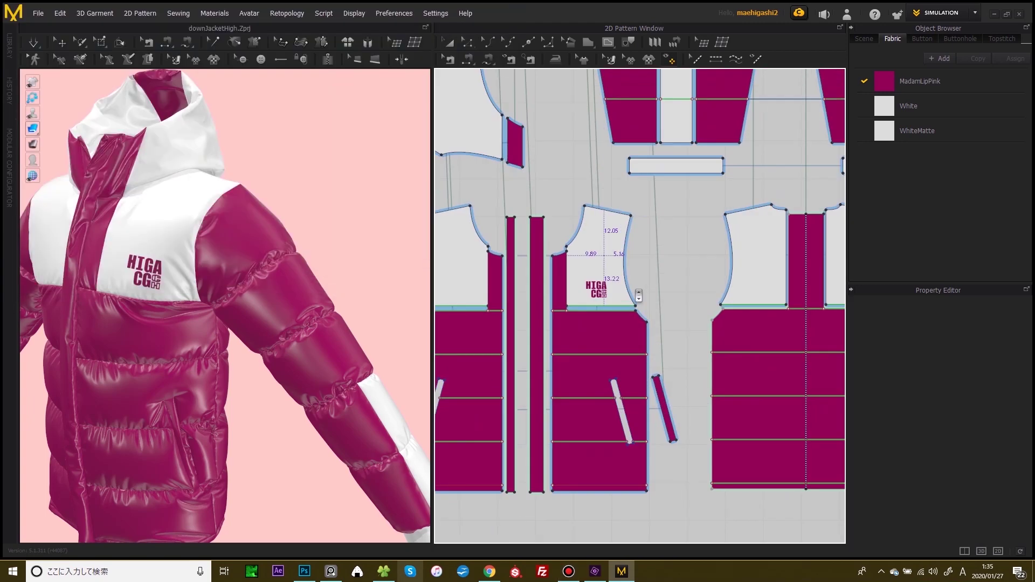
{"action": "scroll", "coordinate": [638, 292], "scroll_direction": "up", "scroll_amount": 2}
{"action": "middle_click_drag", "start_coordinate": [638, 293], "coordinate": [538, 254]}
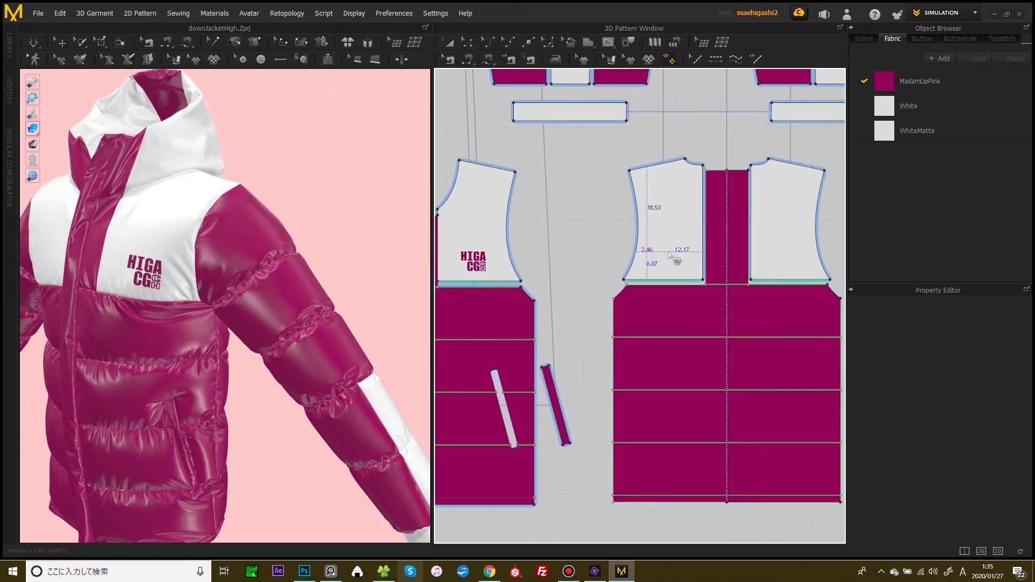
{"action": "middle_click_drag", "start_coordinate": [639, 256], "coordinate": [557, 256]}
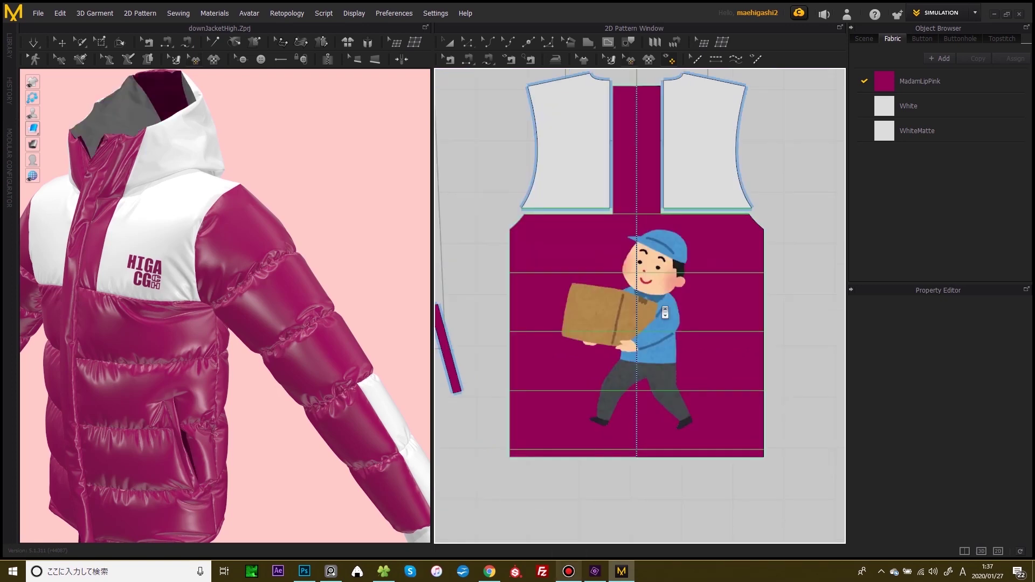
{"action": "scroll", "coordinate": [671, 324], "scroll_direction": "up", "scroll_amount": 2}
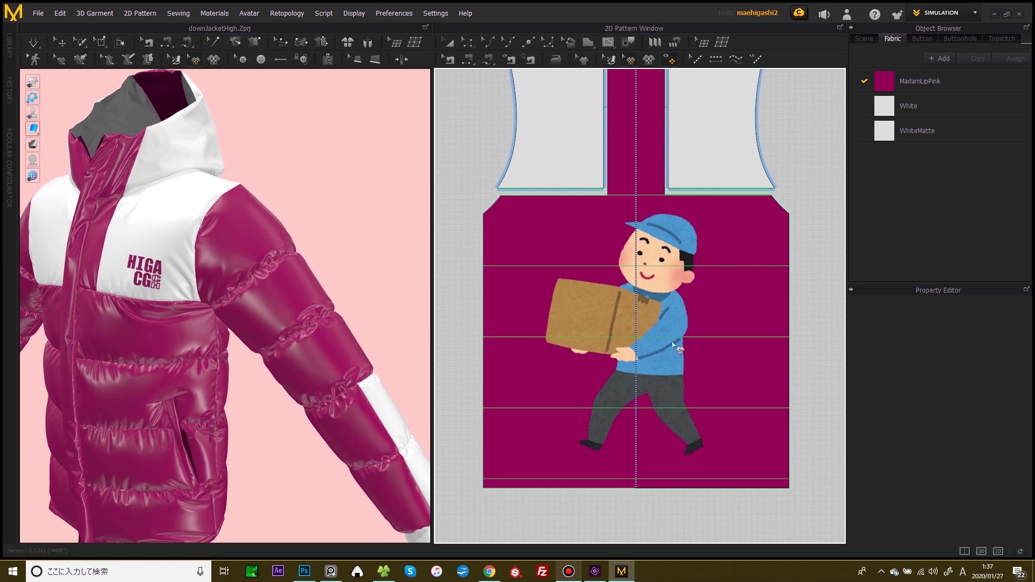
- Scale the danboru_hako graphic down around its centre on the lower back pattern and deselect it
{"action": "left_click", "coordinate": [675, 346]}
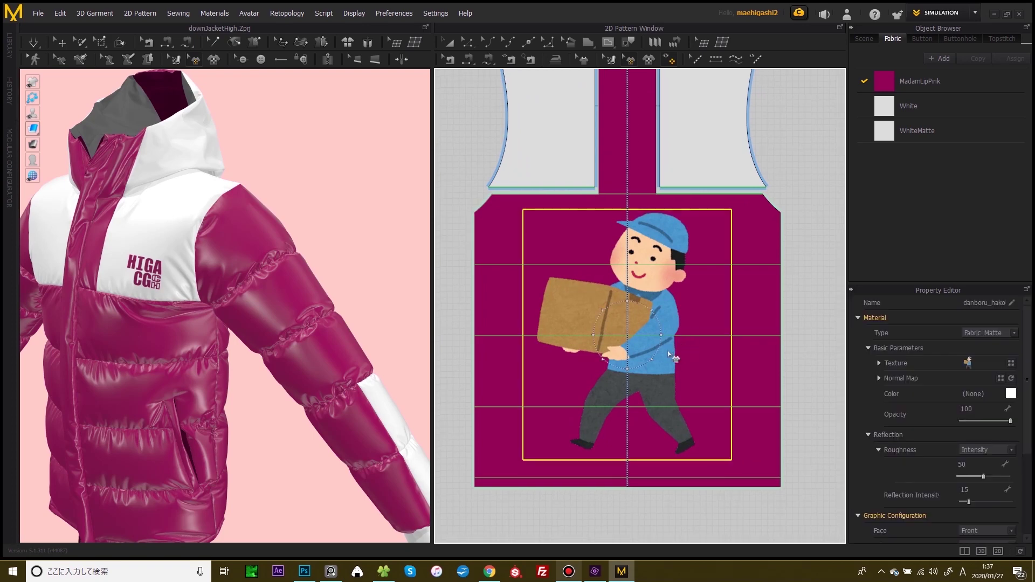
{"action": "left_click", "coordinate": [628, 60]}
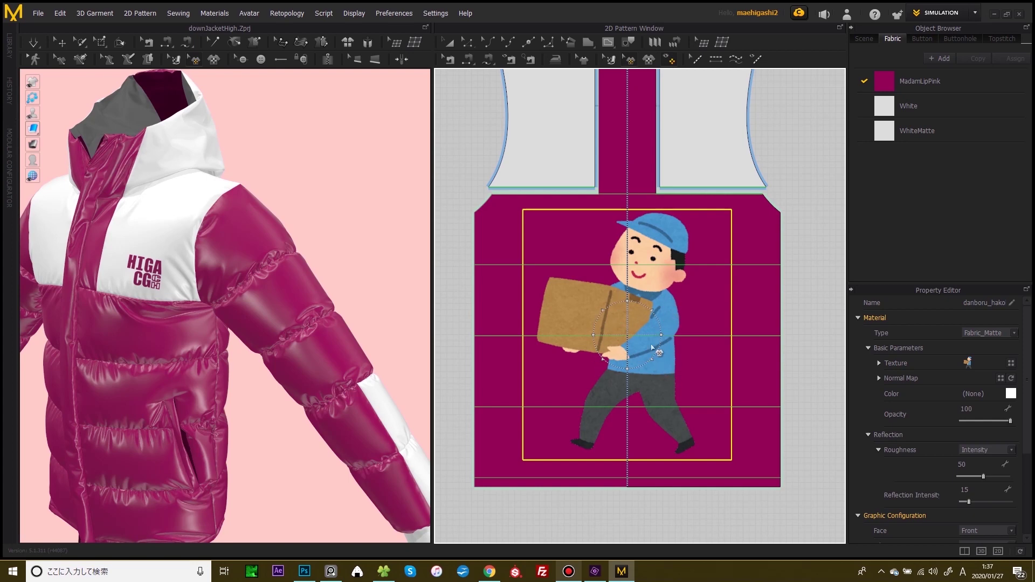
{"action": "left_click", "coordinate": [651, 361]}
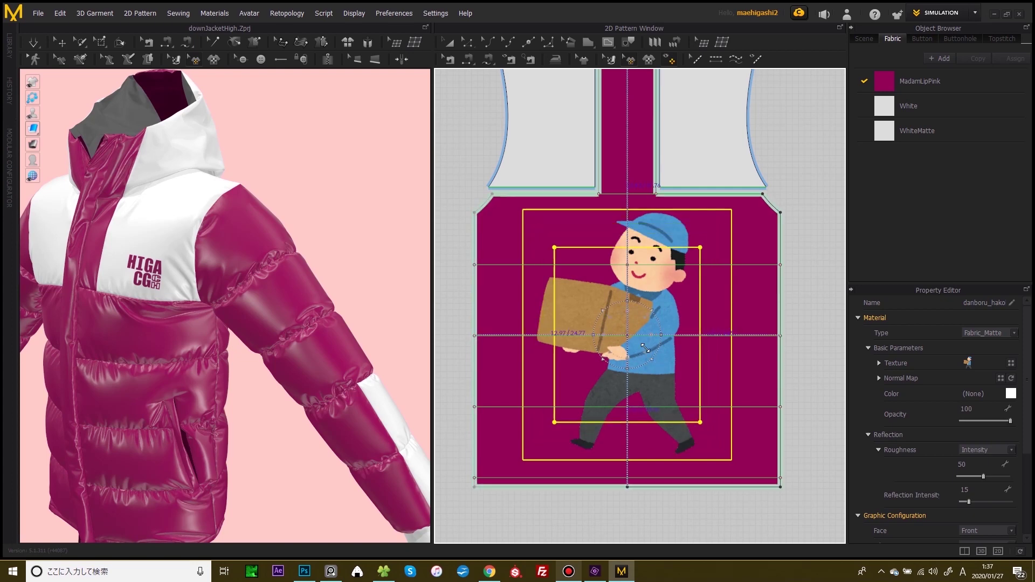
{"action": "left_click_drag", "start_coordinate": [652, 359], "coordinate": [646, 354]}
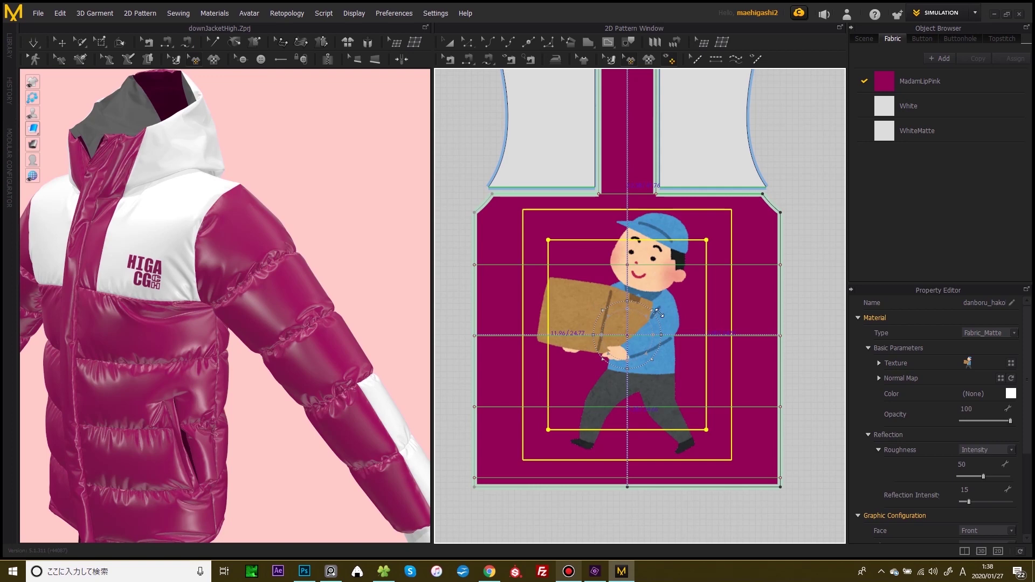
{"action": "key", "text": "ctrl+z"}
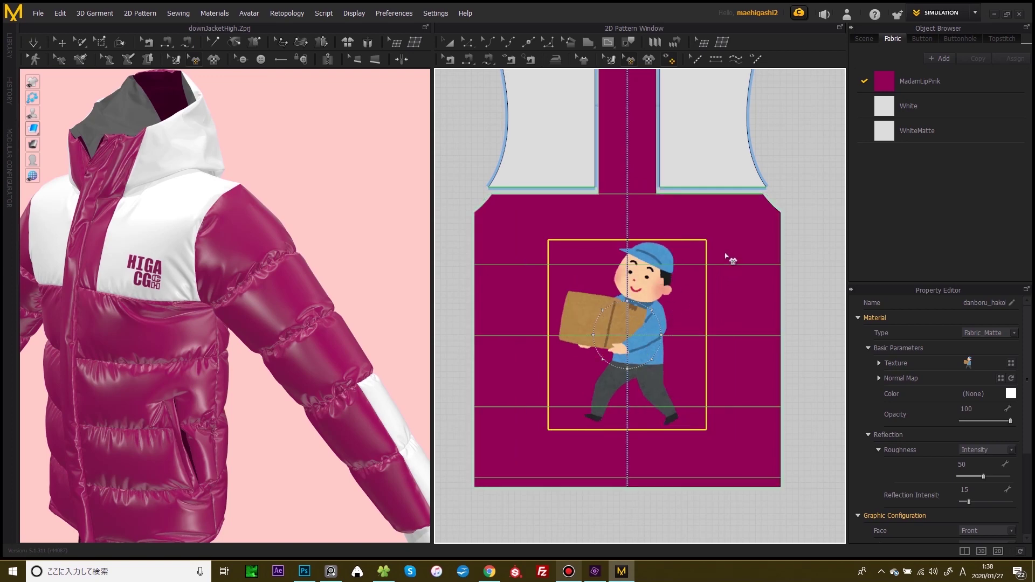
{"action": "left_click", "coordinate": [727, 257]}
- Inspect the box-carrier graphic on the jacket's back in 3D and return to a three-quarter front view
{"action": "right_click_drag", "start_coordinate": [183, 294], "coordinate": [260, 305]}
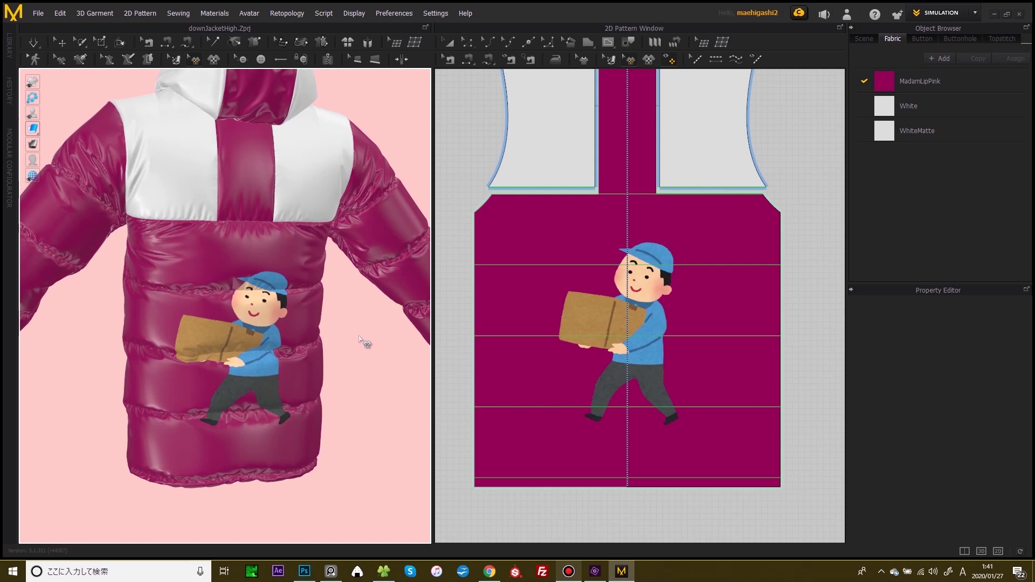
{"action": "right_click_drag", "start_coordinate": [353, 334], "coordinate": [255, 327]}
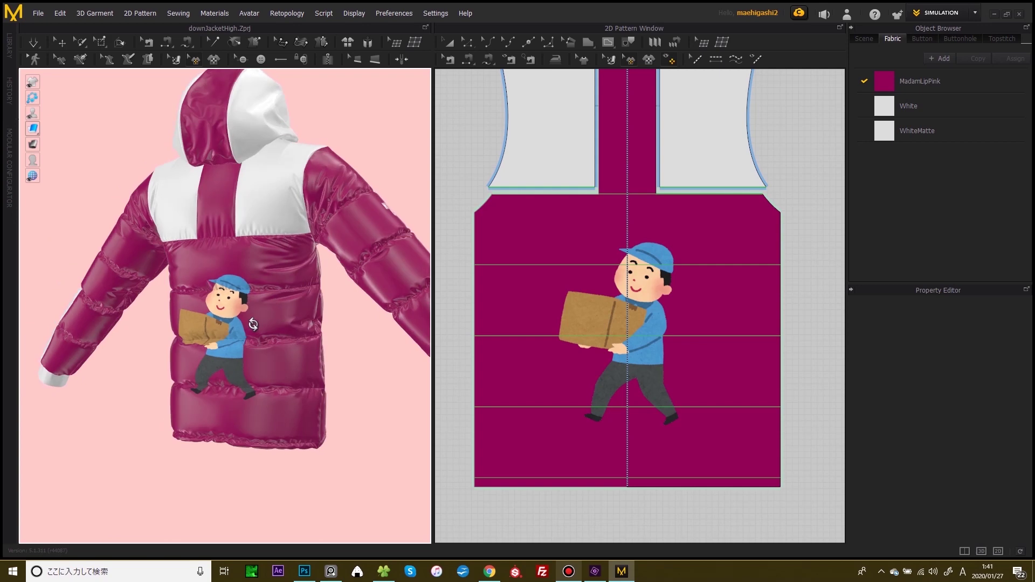
{"action": "right_click_drag", "start_coordinate": [340, 306], "coordinate": [356, 309]}
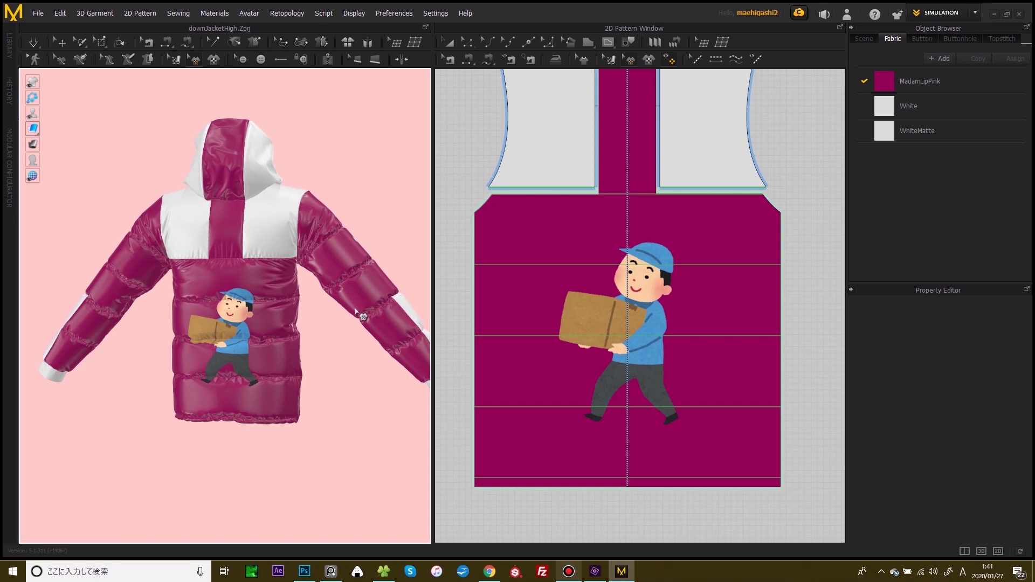
{"action": "right_click_drag", "start_coordinate": [351, 304], "coordinate": [307, 297]}
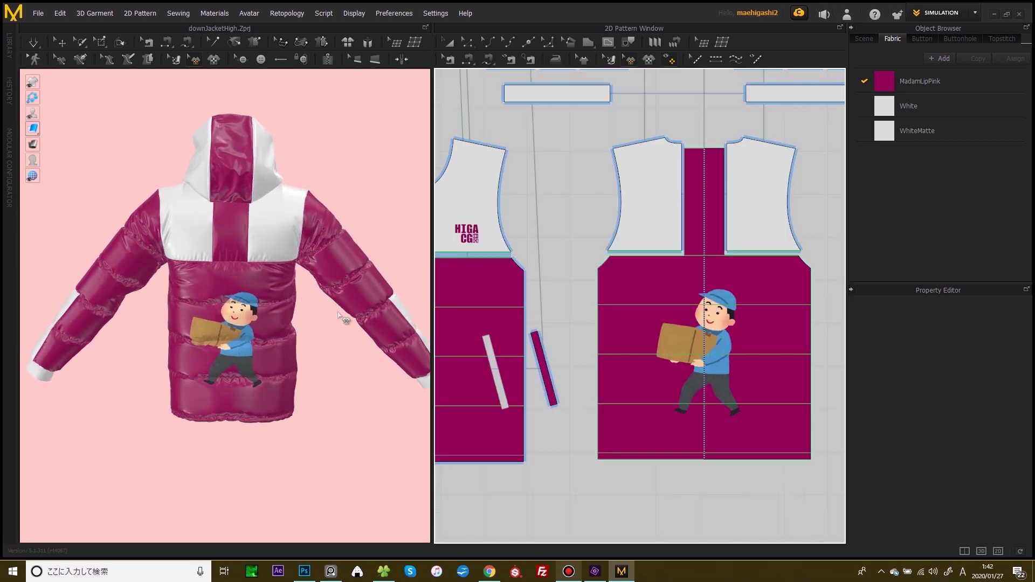
{"action": "right_click_drag", "start_coordinate": [268, 303], "coordinate": [502, 293]}
{"action": "right_click_drag", "start_coordinate": [399, 275], "coordinate": [351, 267]}
{"action": "middle_click_drag", "start_coordinate": [358, 284], "coordinate": [353, 310]}
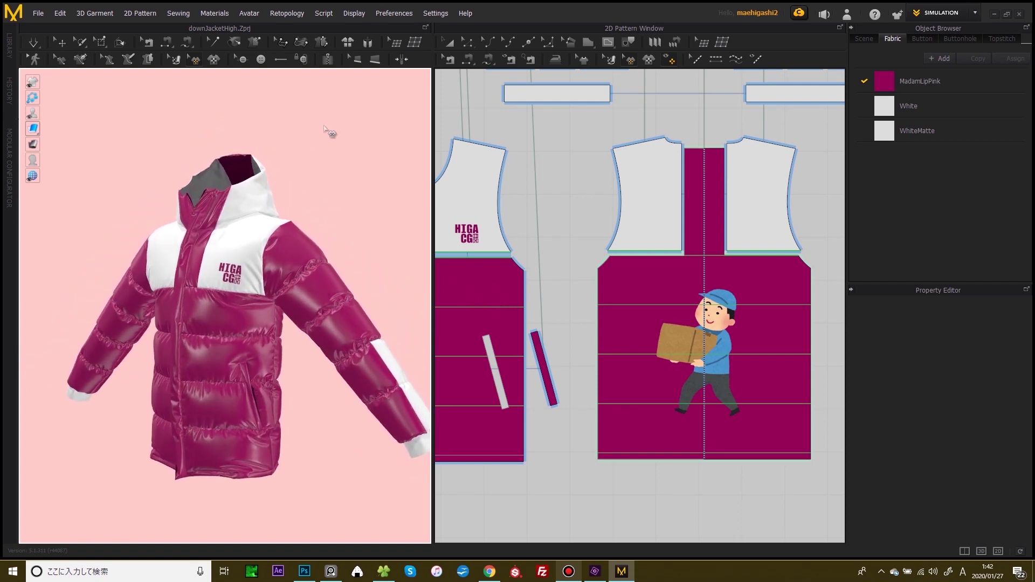
- Try another solid colour and the Picture or Texture Fill option for the 3D background without keeping the changes
{"action": "left_click", "coordinate": [354, 13]}
{"action": "mouse_move", "coordinate": [379, 73]}
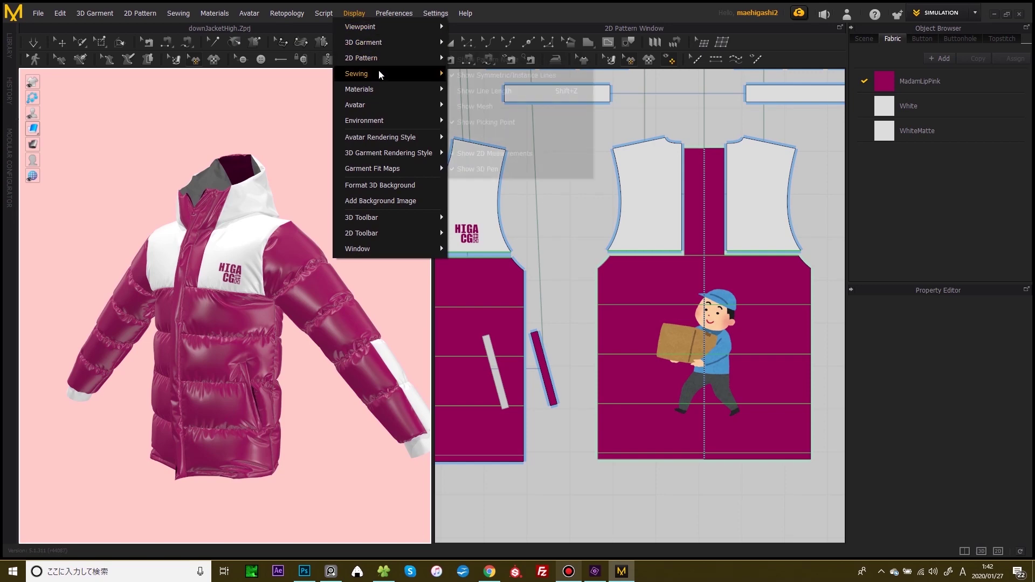
{"action": "left_click", "coordinate": [385, 186]}
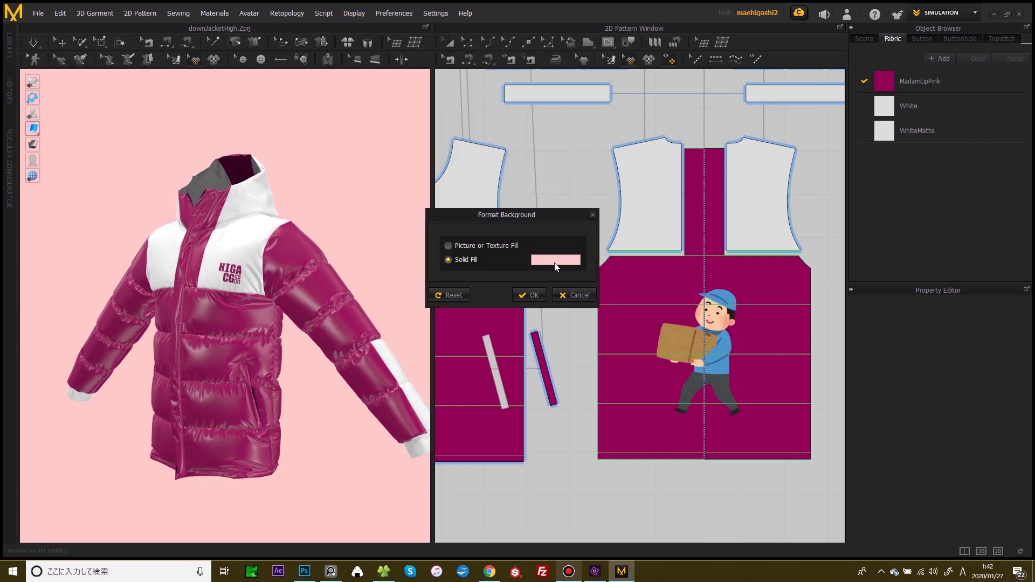
{"action": "left_click", "coordinate": [558, 258]}
{"action": "left_click_drag", "start_coordinate": [480, 105], "coordinate": [649, 105]}
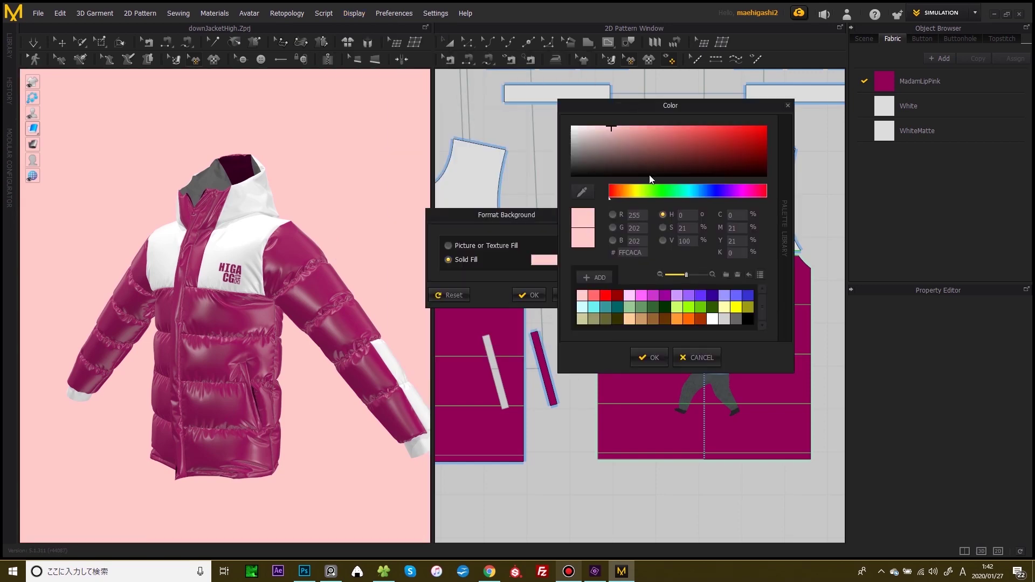
{"action": "double_click", "coordinate": [598, 298]}
{"action": "left_click", "coordinate": [448, 246]}
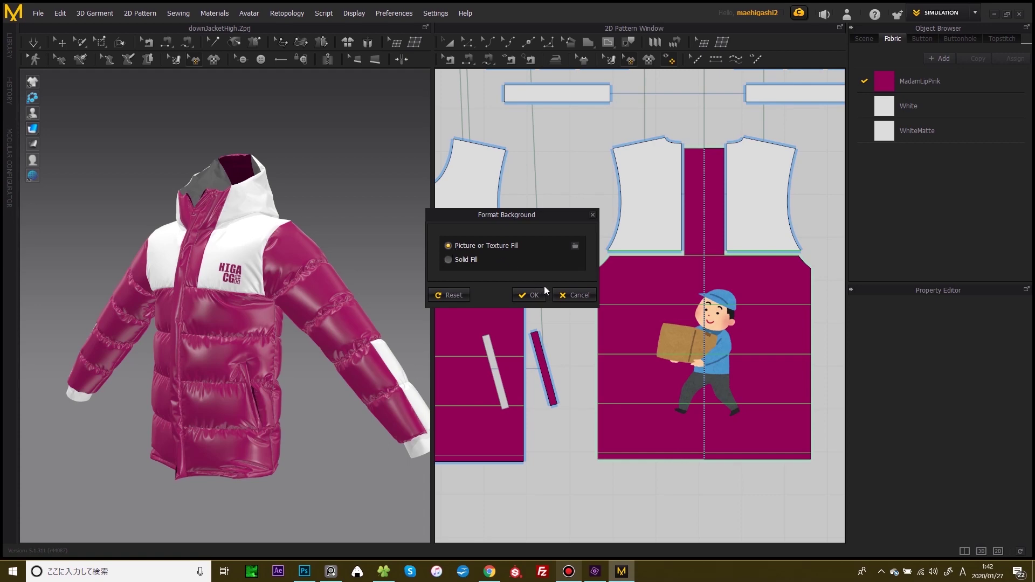
{"action": "left_click", "coordinate": [561, 293]}
- Review the full pattern layout beside the jacket, and show only the 3D view to inspect the garment from front angles
{"action": "scroll", "coordinate": [324, 198], "scroll_direction": "down", "scroll_amount": 2}
{"action": "scroll", "coordinate": [589, 269], "scroll_direction": "down", "scroll_amount": 4}
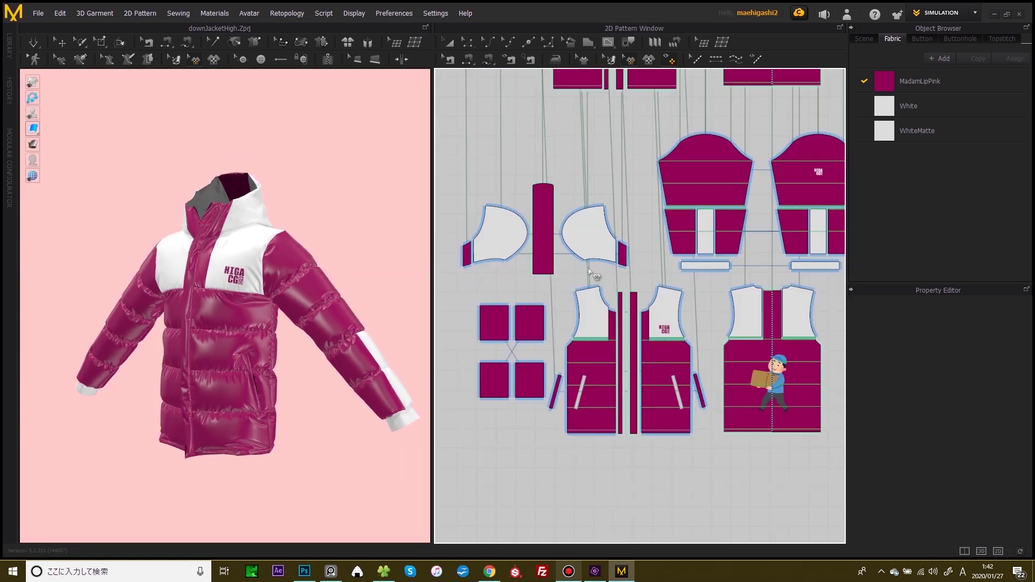
{"action": "right_click_drag", "start_coordinate": [335, 289], "coordinate": [357, 282]}
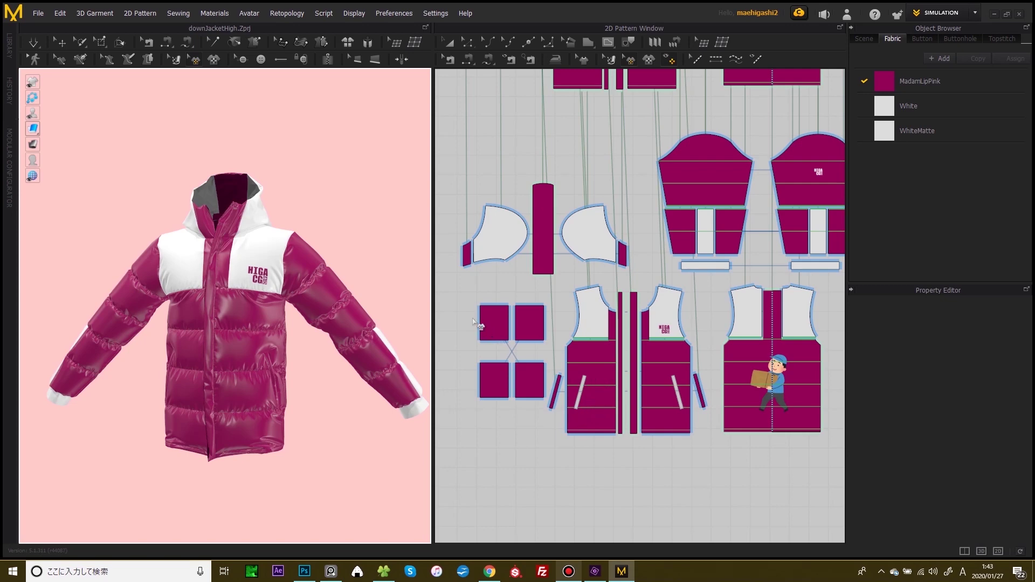
{"action": "right_click_drag", "start_coordinate": [365, 238], "coordinate": [345, 233]}
{"action": "left_click", "coordinate": [981, 551]}
{"action": "mouse_move", "coordinate": [640, 277]}
{"action": "right_mouse_down"}
{"action": "mouse_move", "coordinate": [642, 286]}
{"action": "mouse_move", "coordinate": [622, 274]}
{"action": "right_mouse_up"}
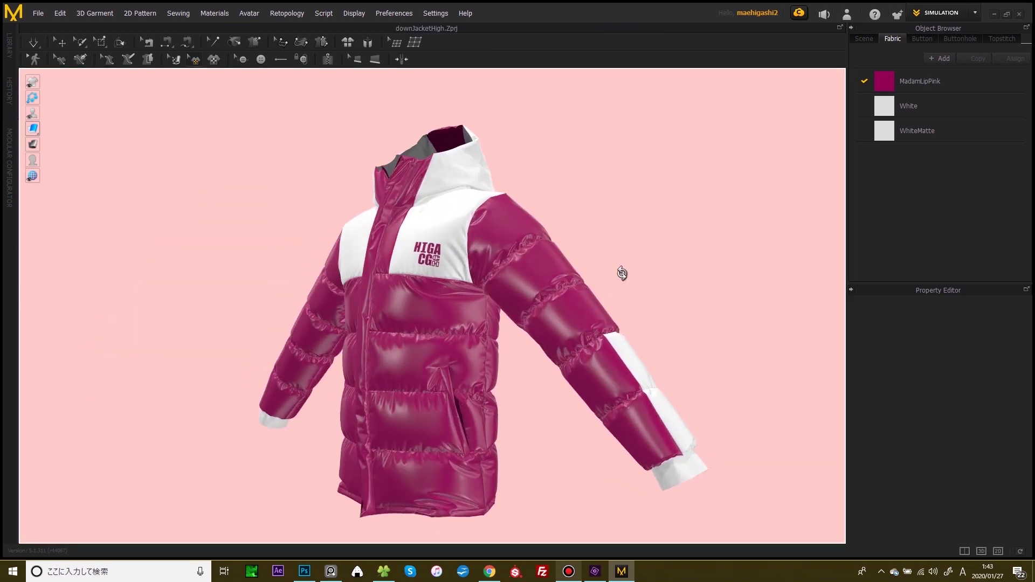